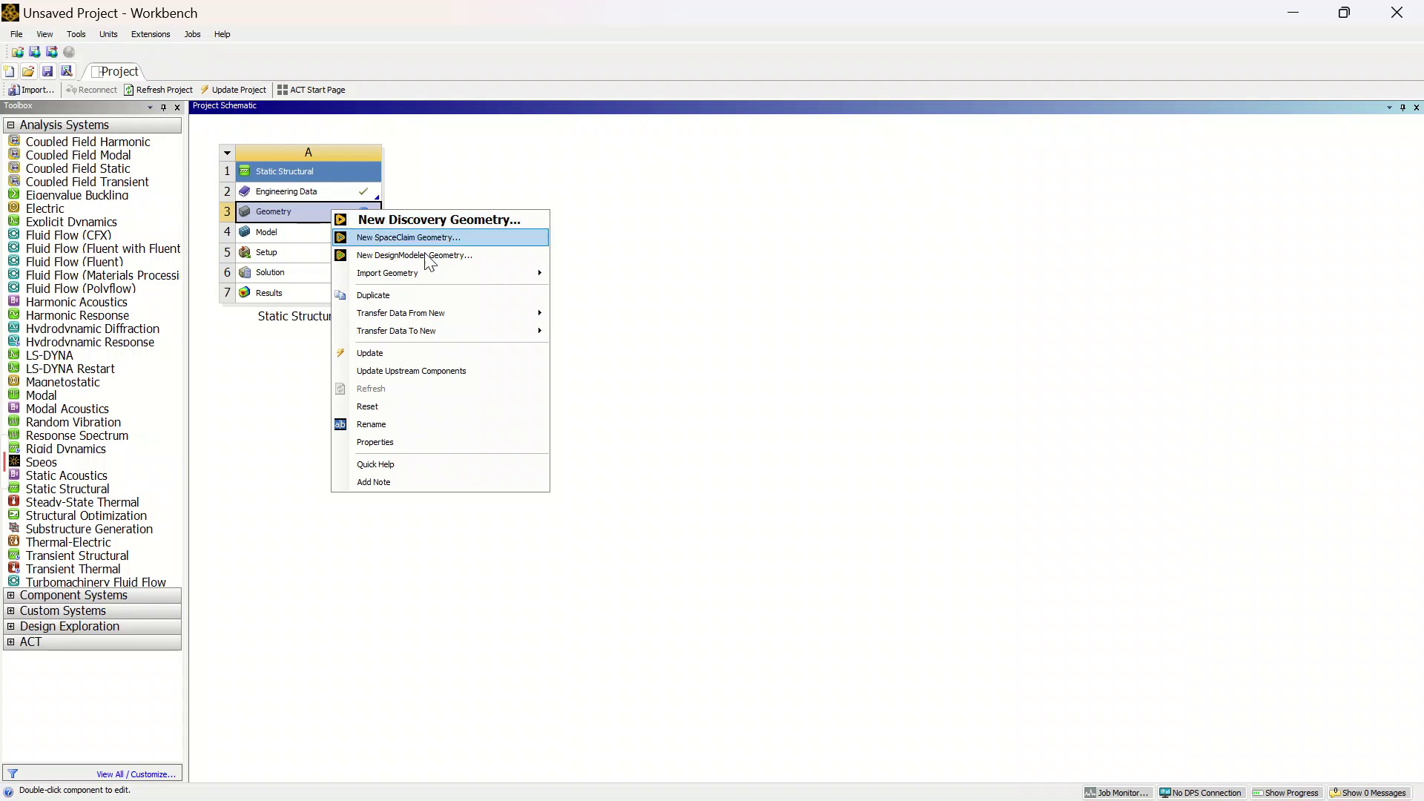
# Step: Start a new DesignModeler geometry for the Static Structural system and import the external geometry file problemstatement_07.iges
pyautogui.click(433, 253)
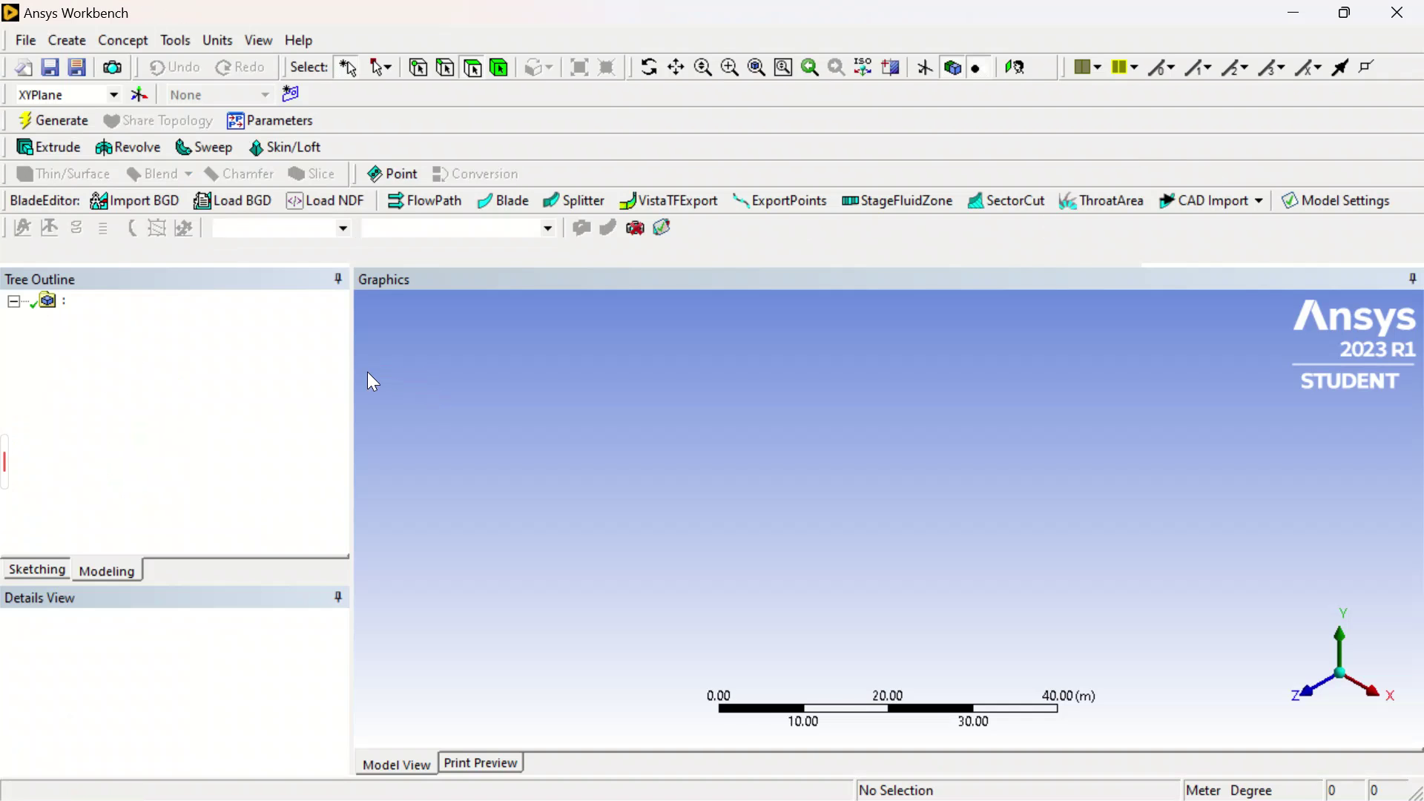
pyautogui.click(24, 40)
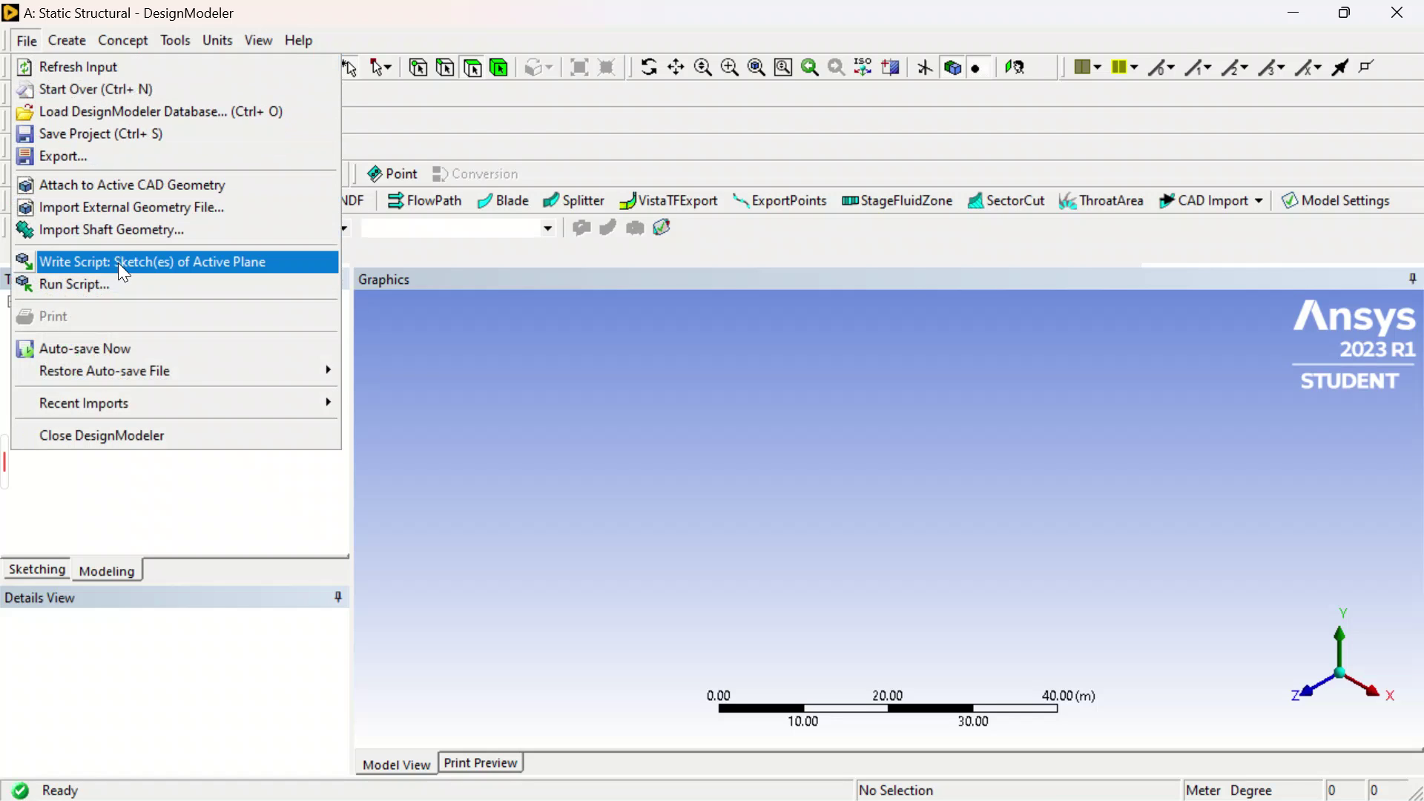
pyautogui.click(148, 208)
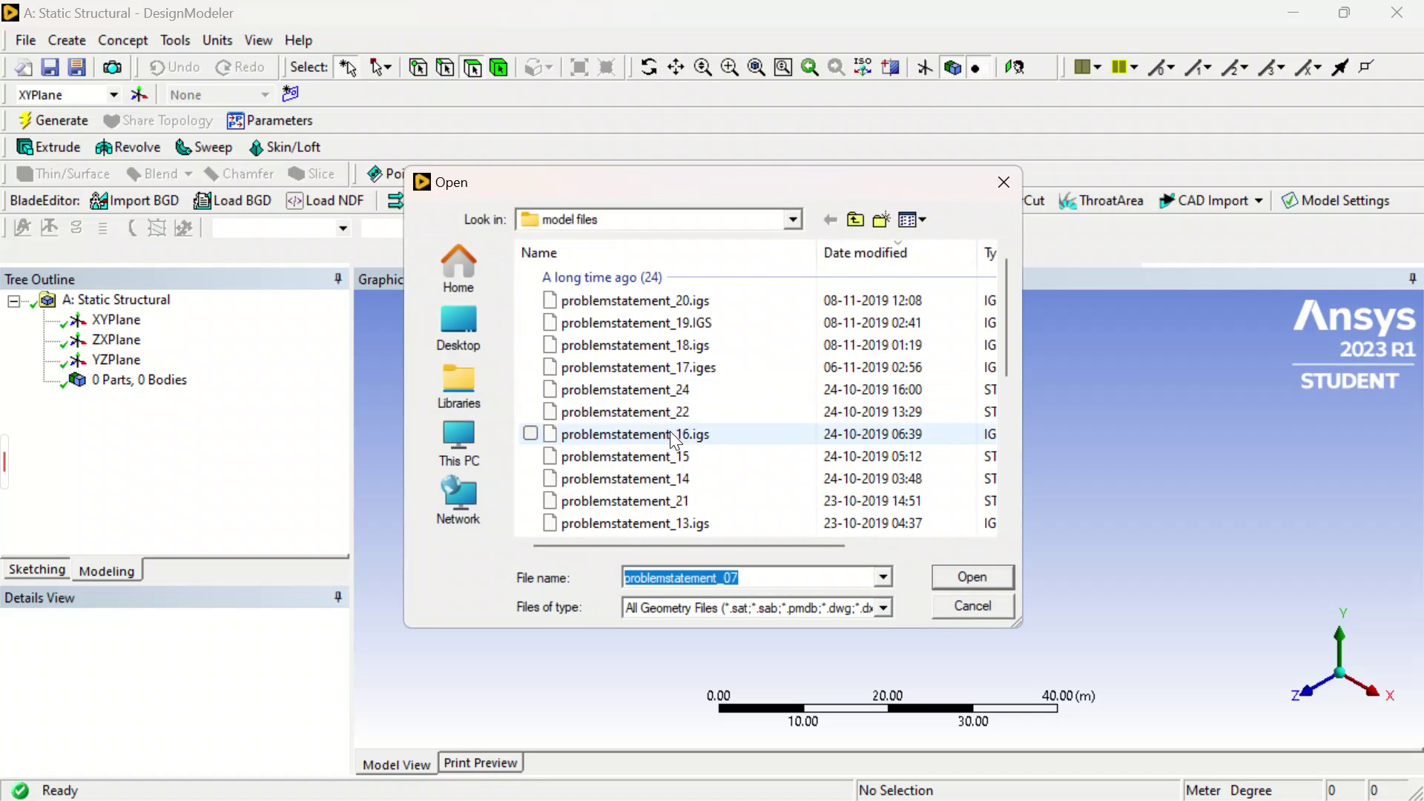
pyautogui.scroll(-2, 731, 465)
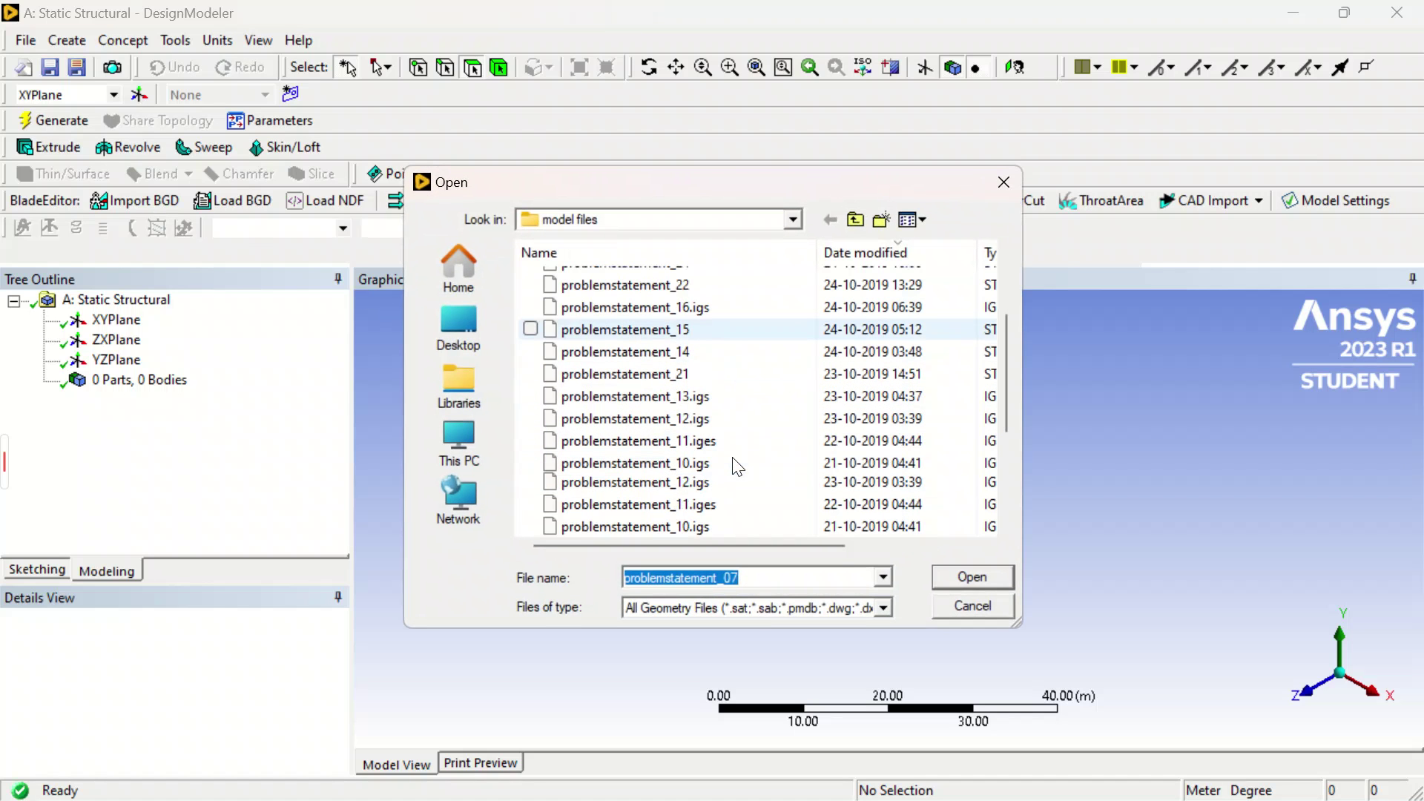
pyautogui.click(710, 528)
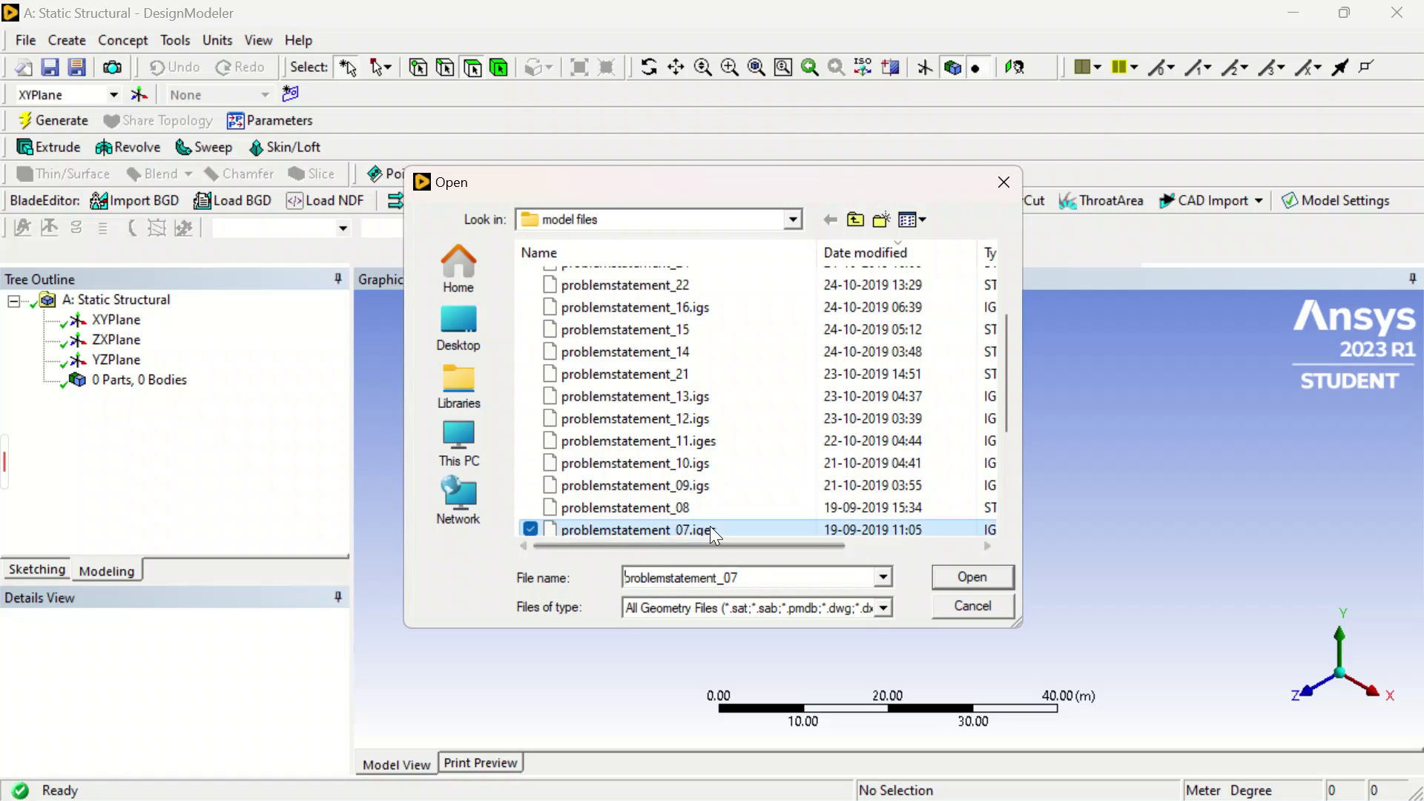
pyautogui.click(957, 578)
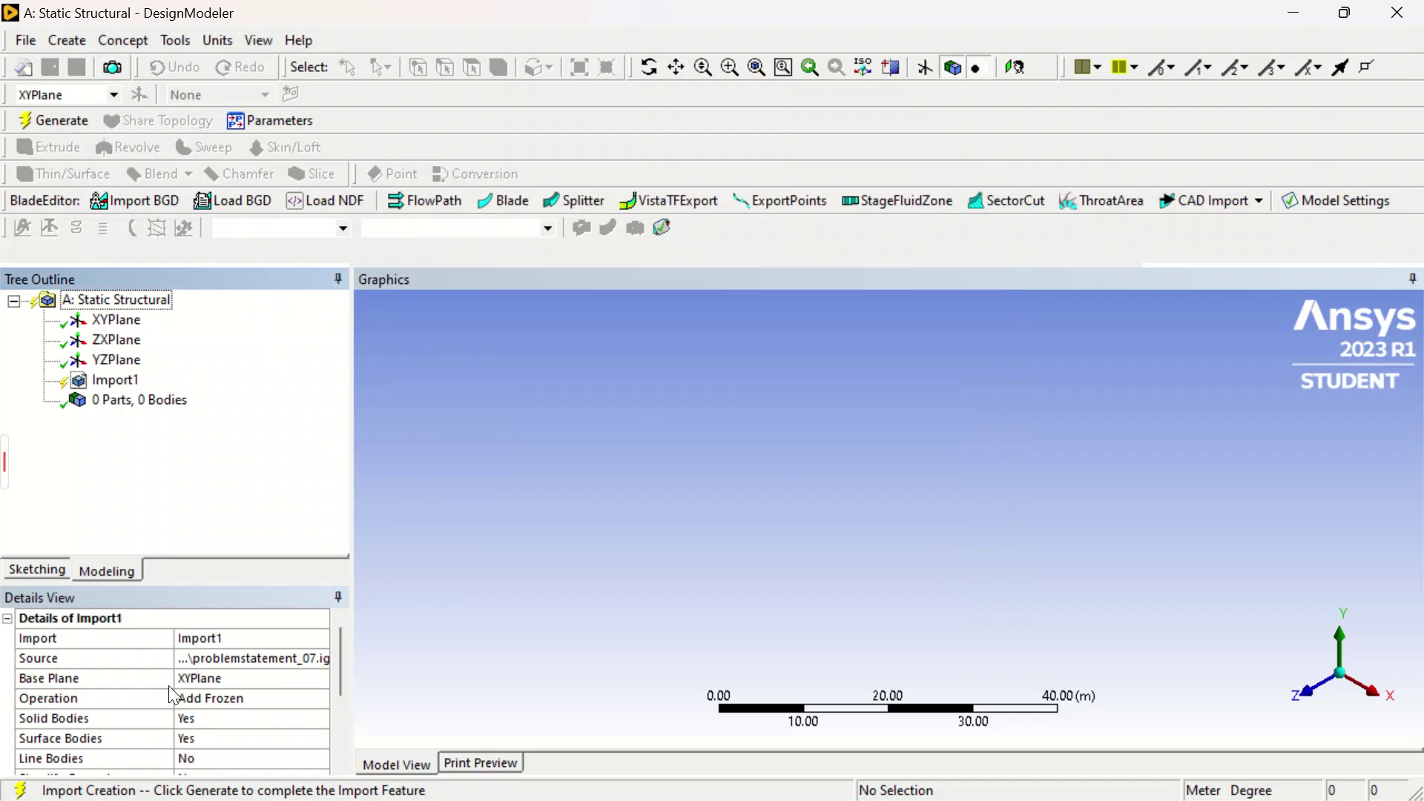
# Step: Set Line Bodies to Yes for the geometry import and generate it
pyautogui.scroll(-1, 219, 739)
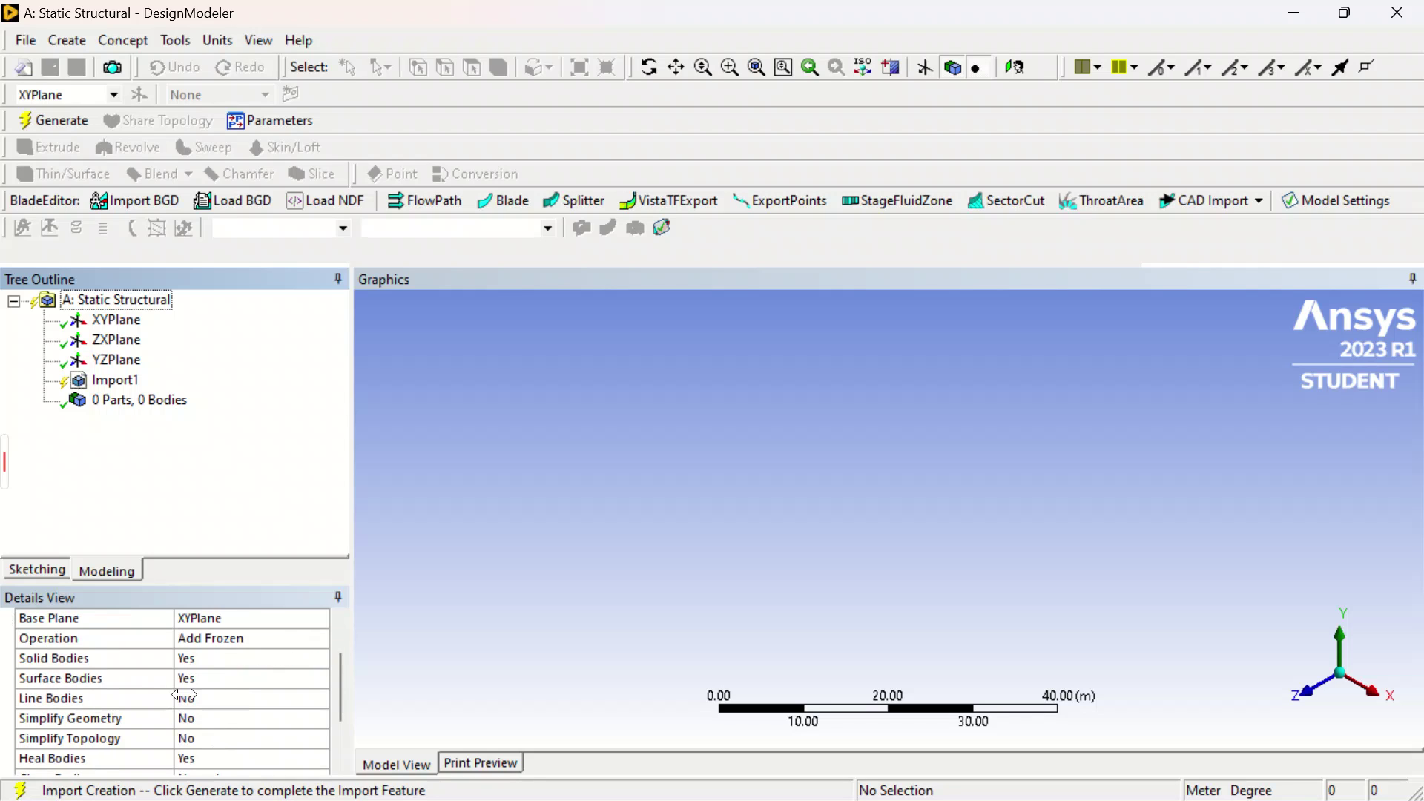
pyautogui.click(251, 701)
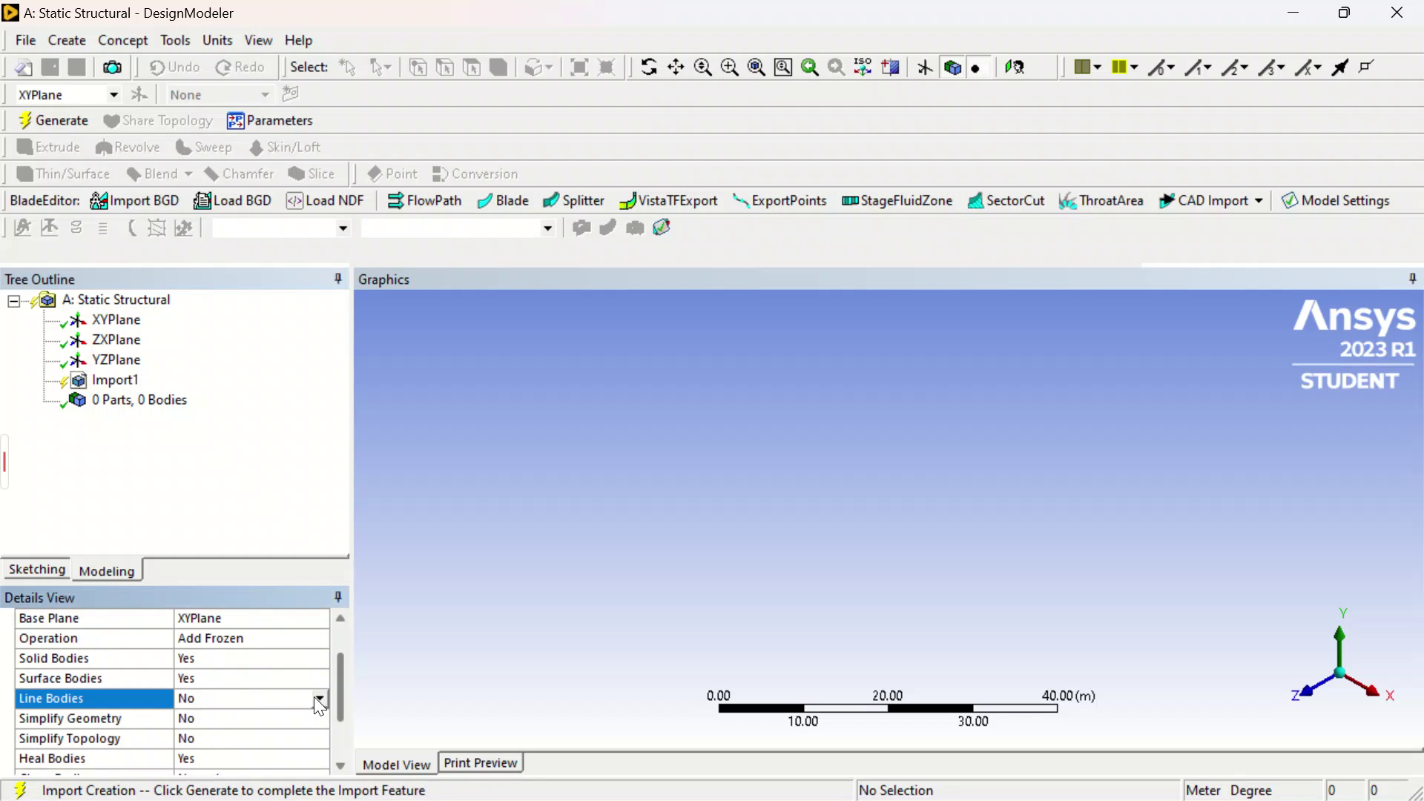
pyautogui.click(319, 701)
pyautogui.click(252, 720)
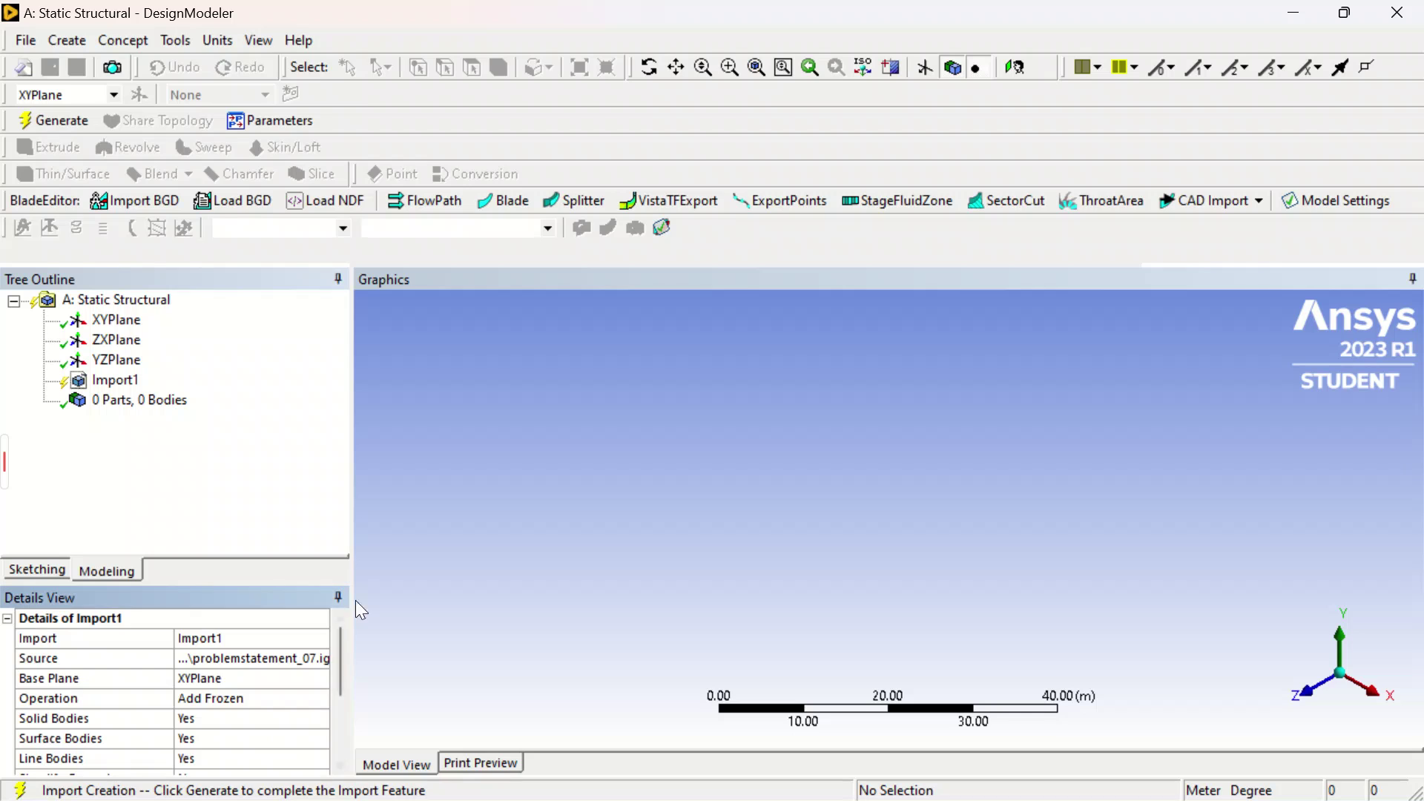
pyautogui.click(78, 120)
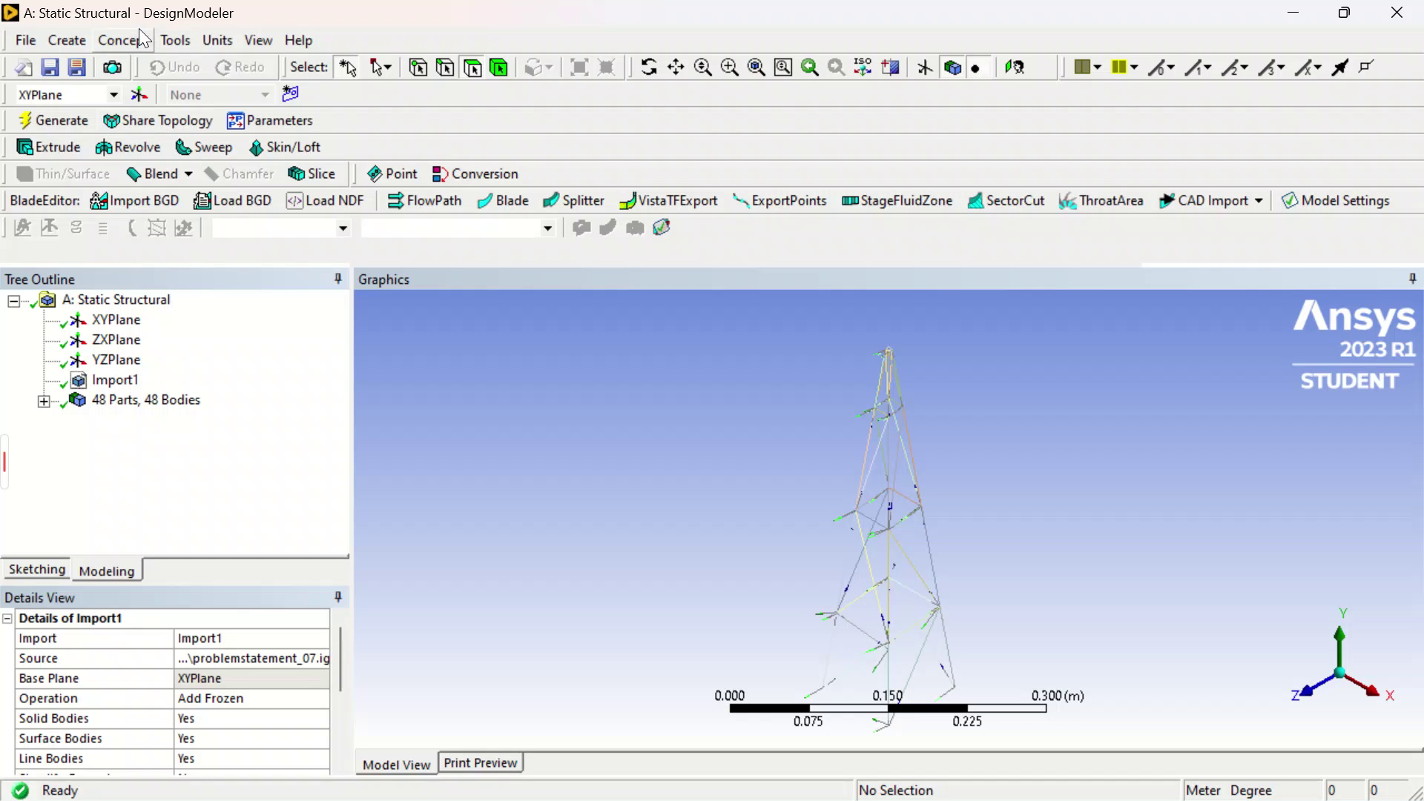
# Step: Add a rectangular cross section to the model
pyautogui.click(122, 40)
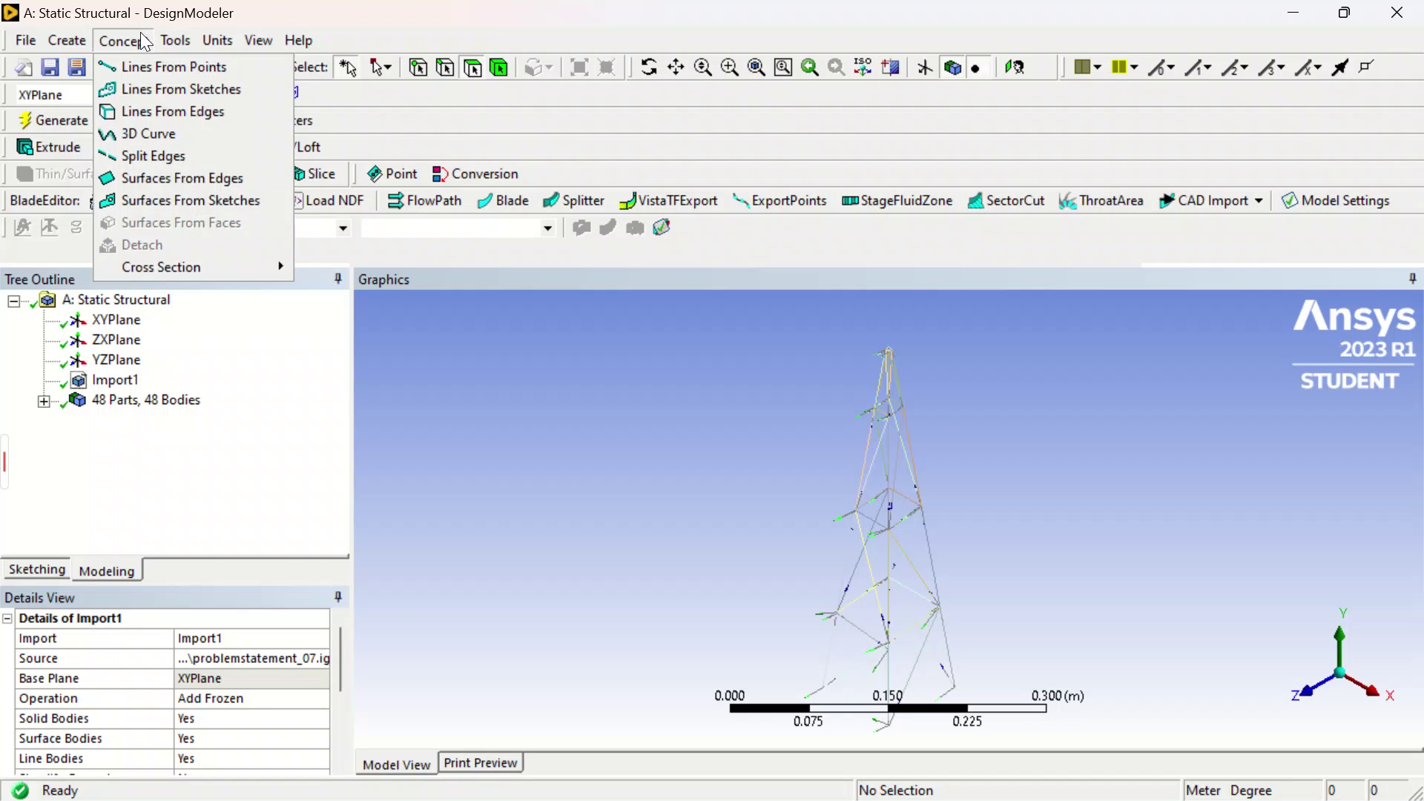
pyautogui.moveTo(176, 40)
pyautogui.click(123, 40)
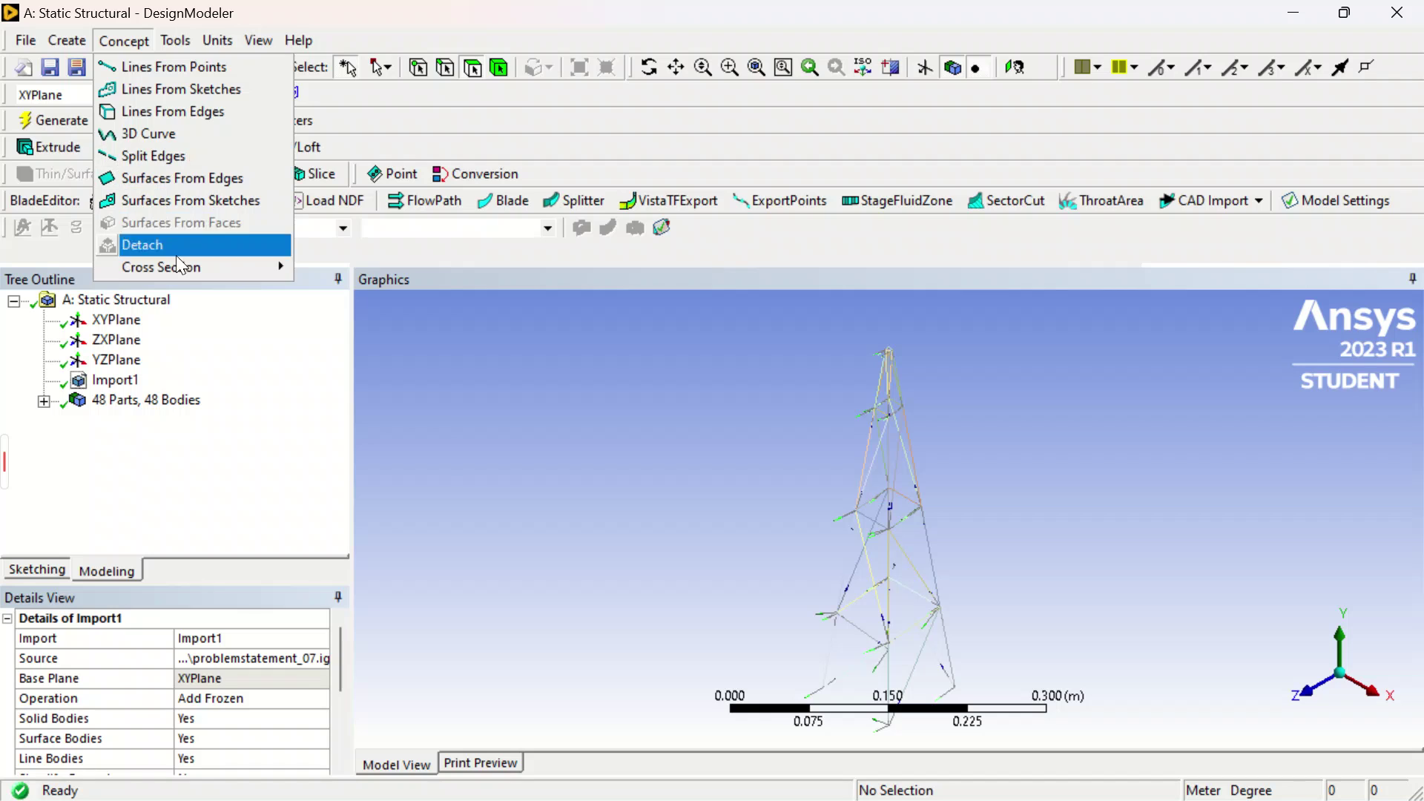
pyautogui.moveTo(178, 267)
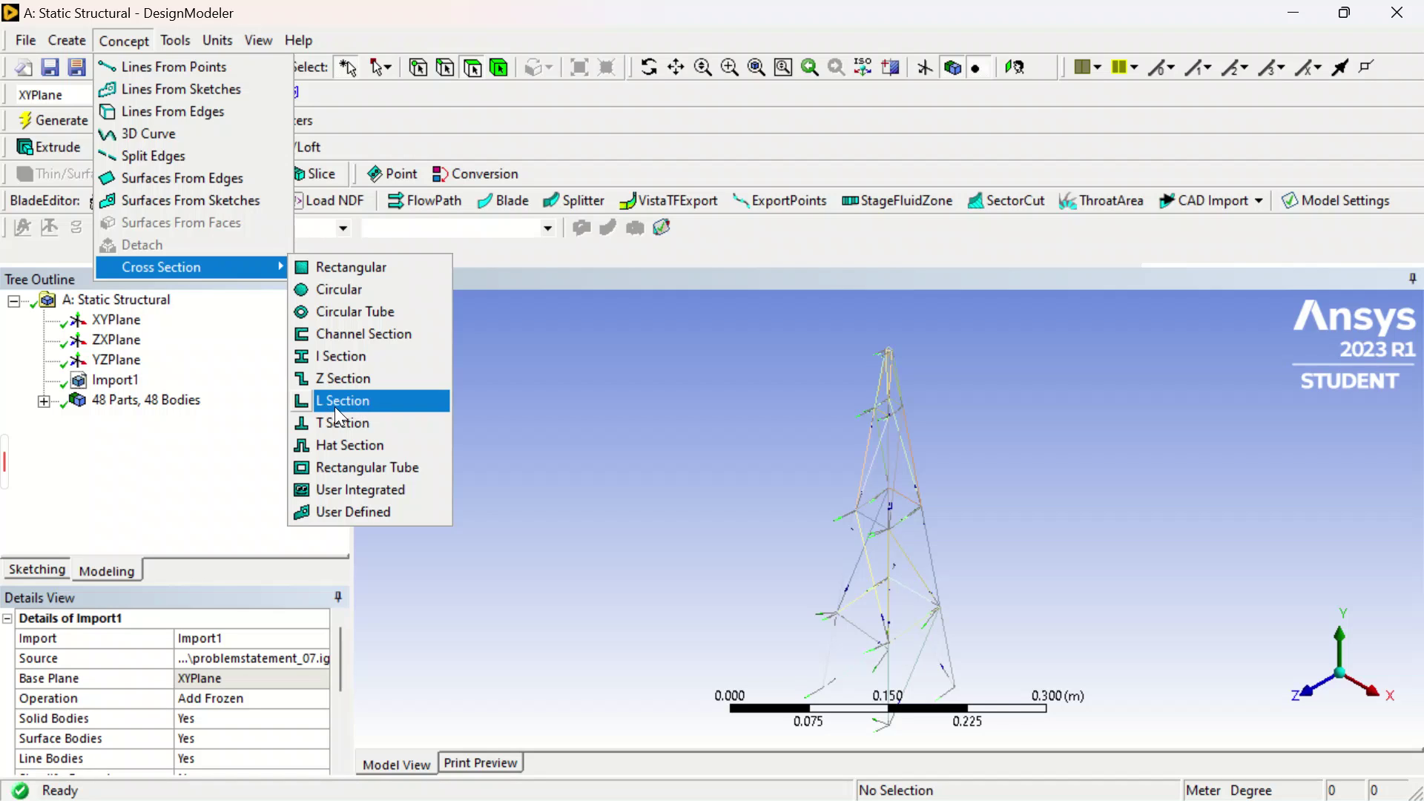
pyautogui.click(333, 272)
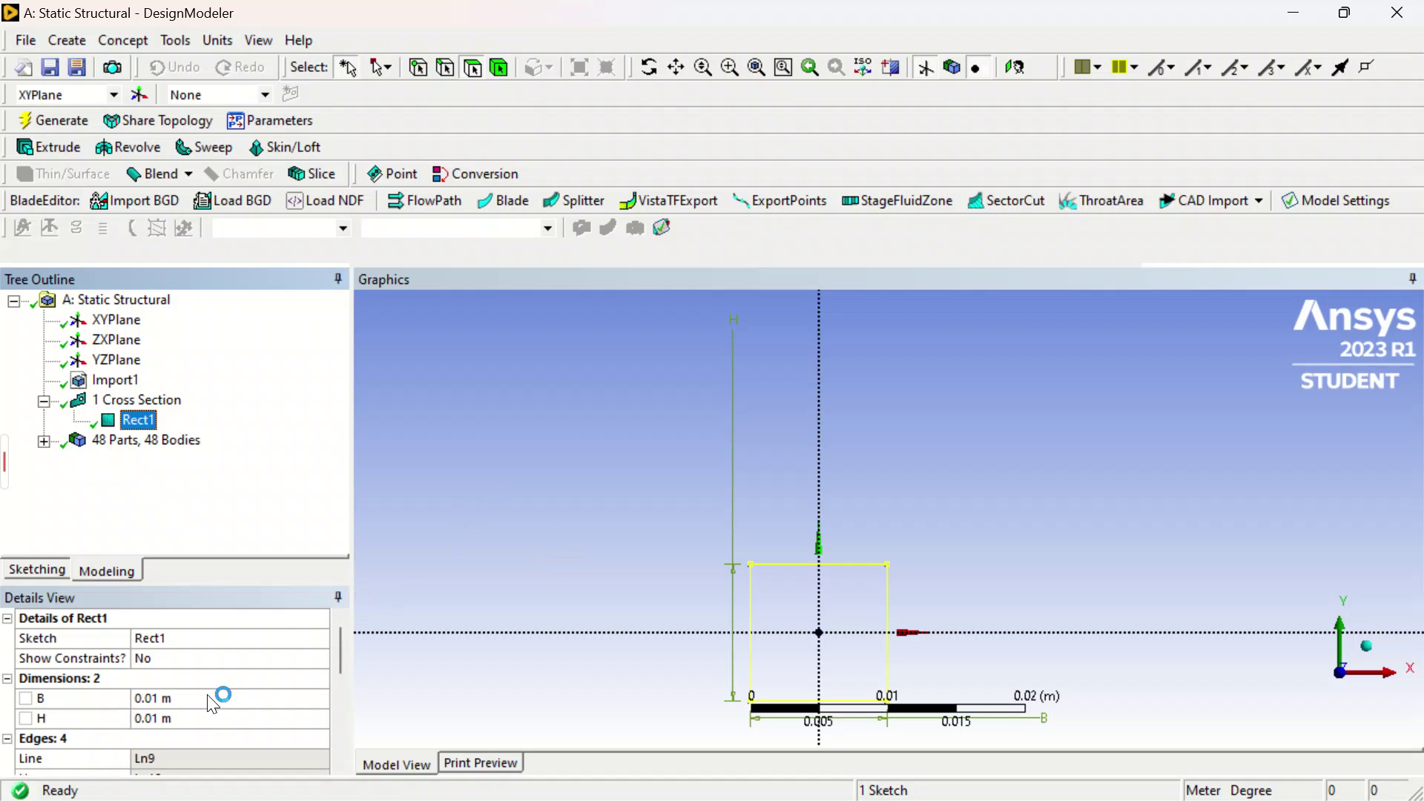
# Step: Change the model's length units to Millimeter
pyautogui.click(210, 698)
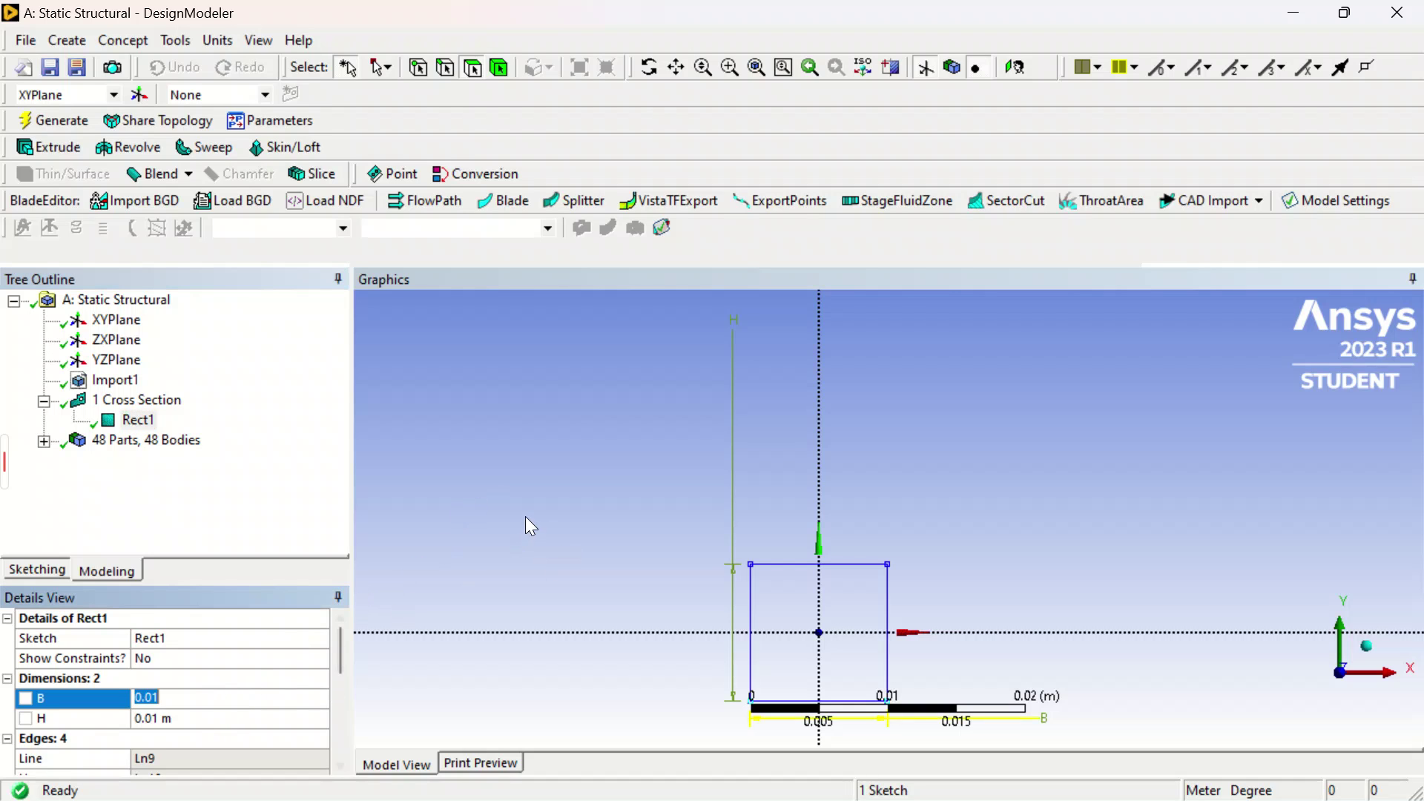
pyautogui.click(538, 474)
pyautogui.click(221, 42)
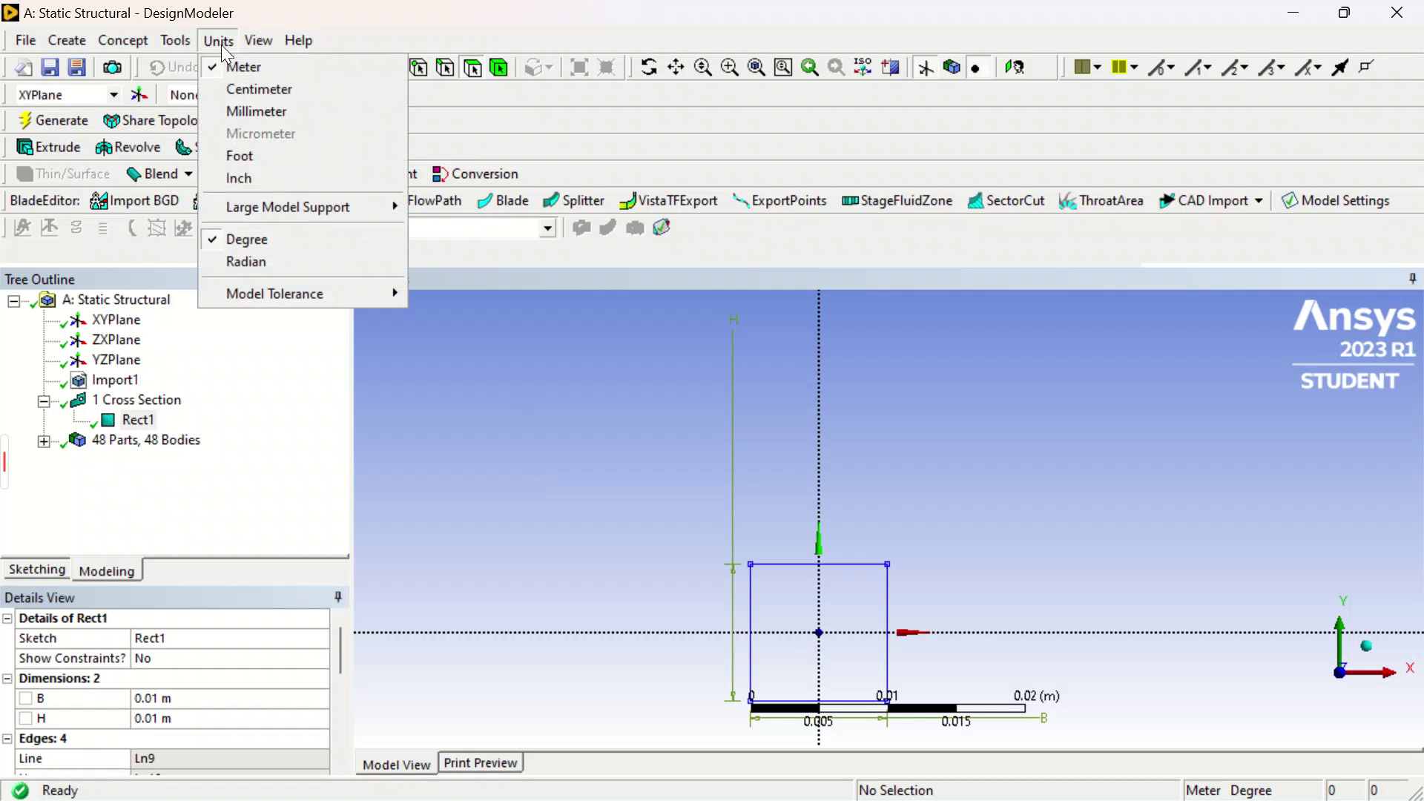
pyautogui.click(247, 106)
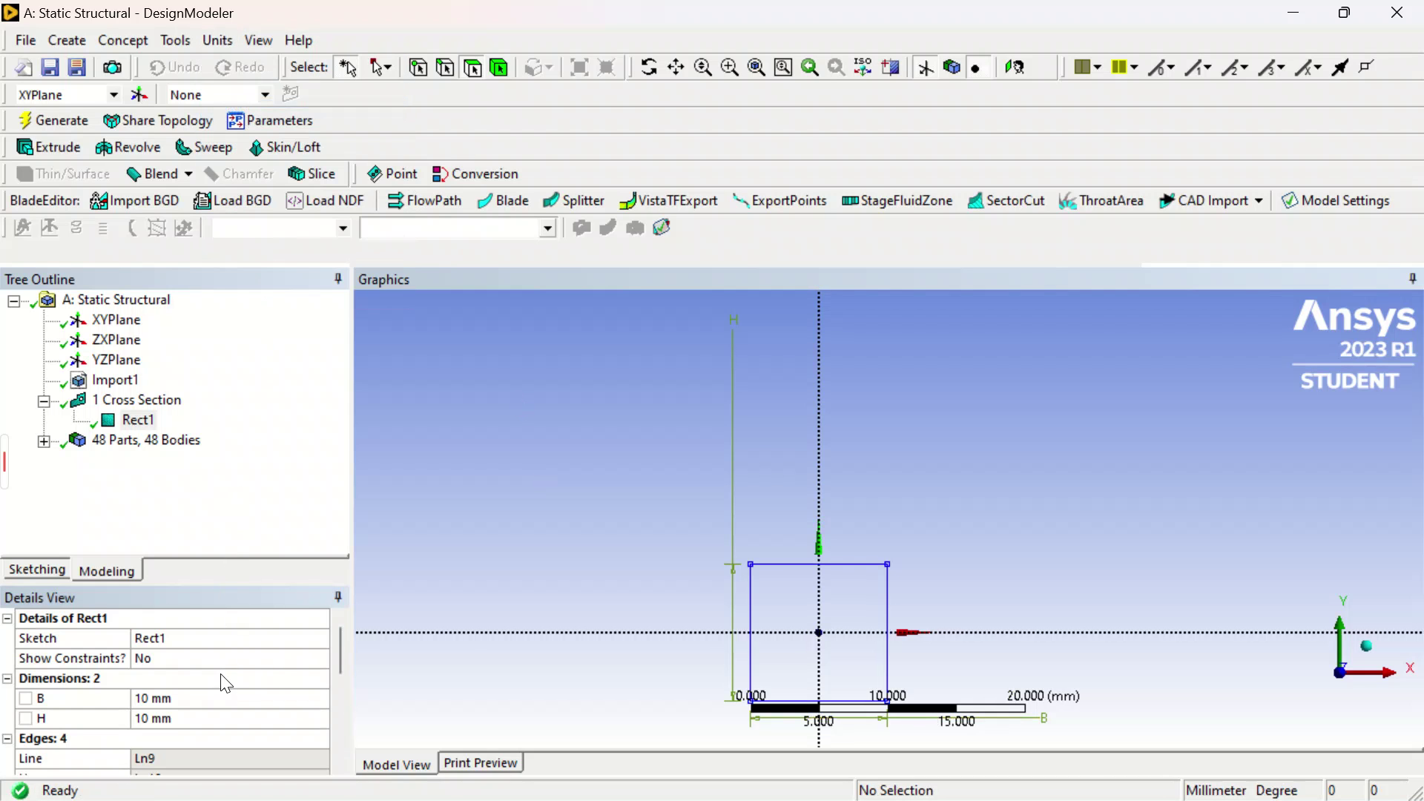
# Step: Set dimension B of the rectangular cross section to 2 mm
pyautogui.click(200, 697)
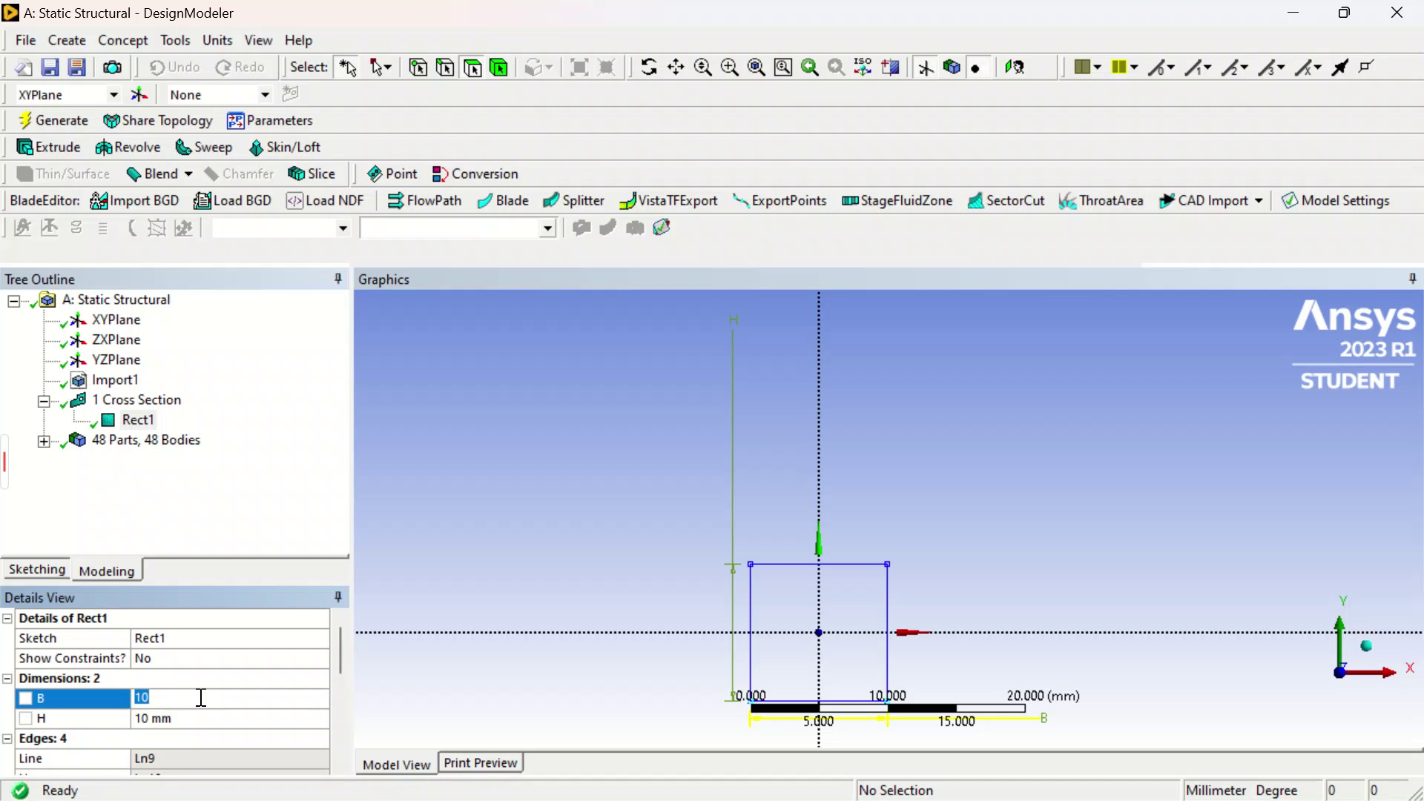
pyautogui.write('2')
pyautogui.press('Return')
pyautogui.click(191, 721)
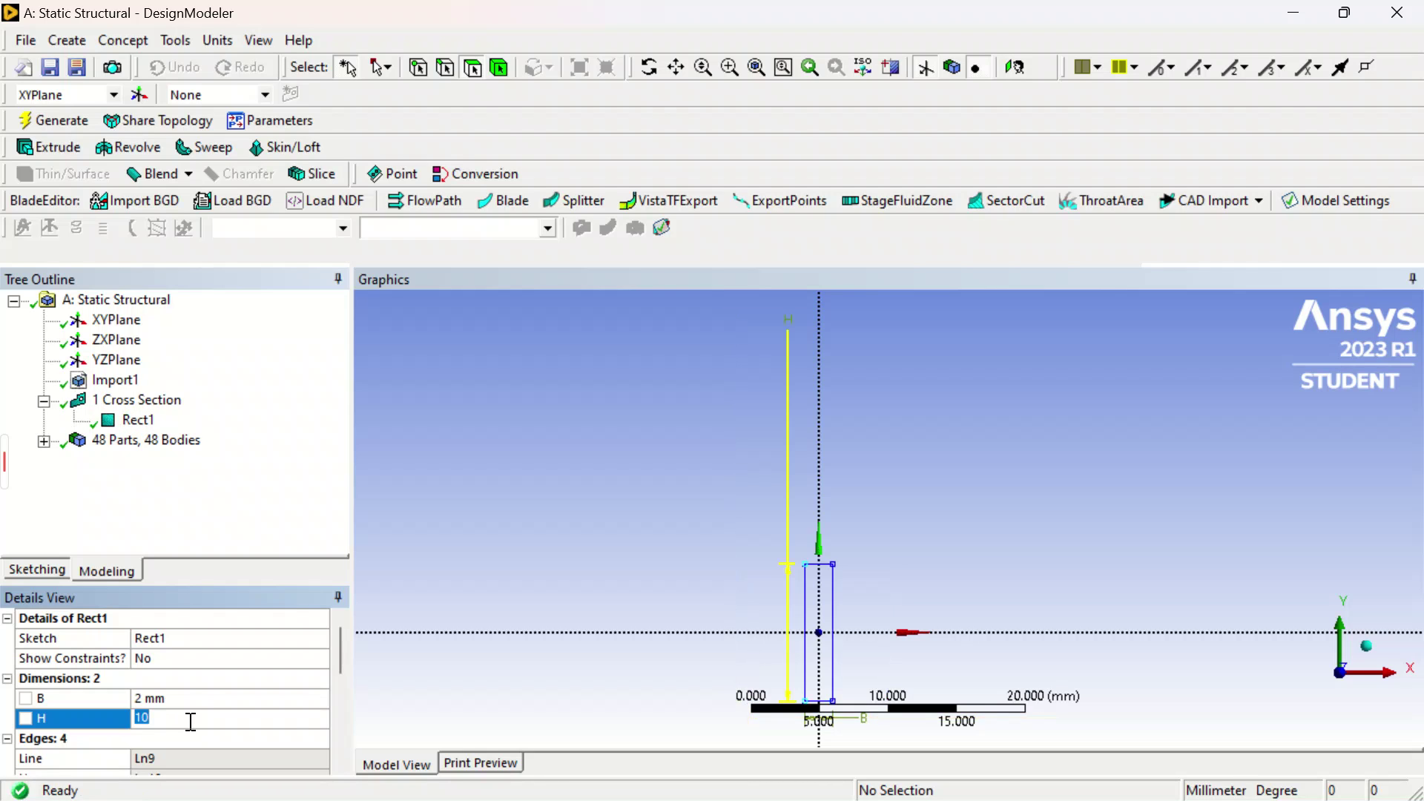
# Step: Set dimension B of the rectangular cross section to 10 mm, leaving dimension H as it is
pyautogui.click(196, 698)
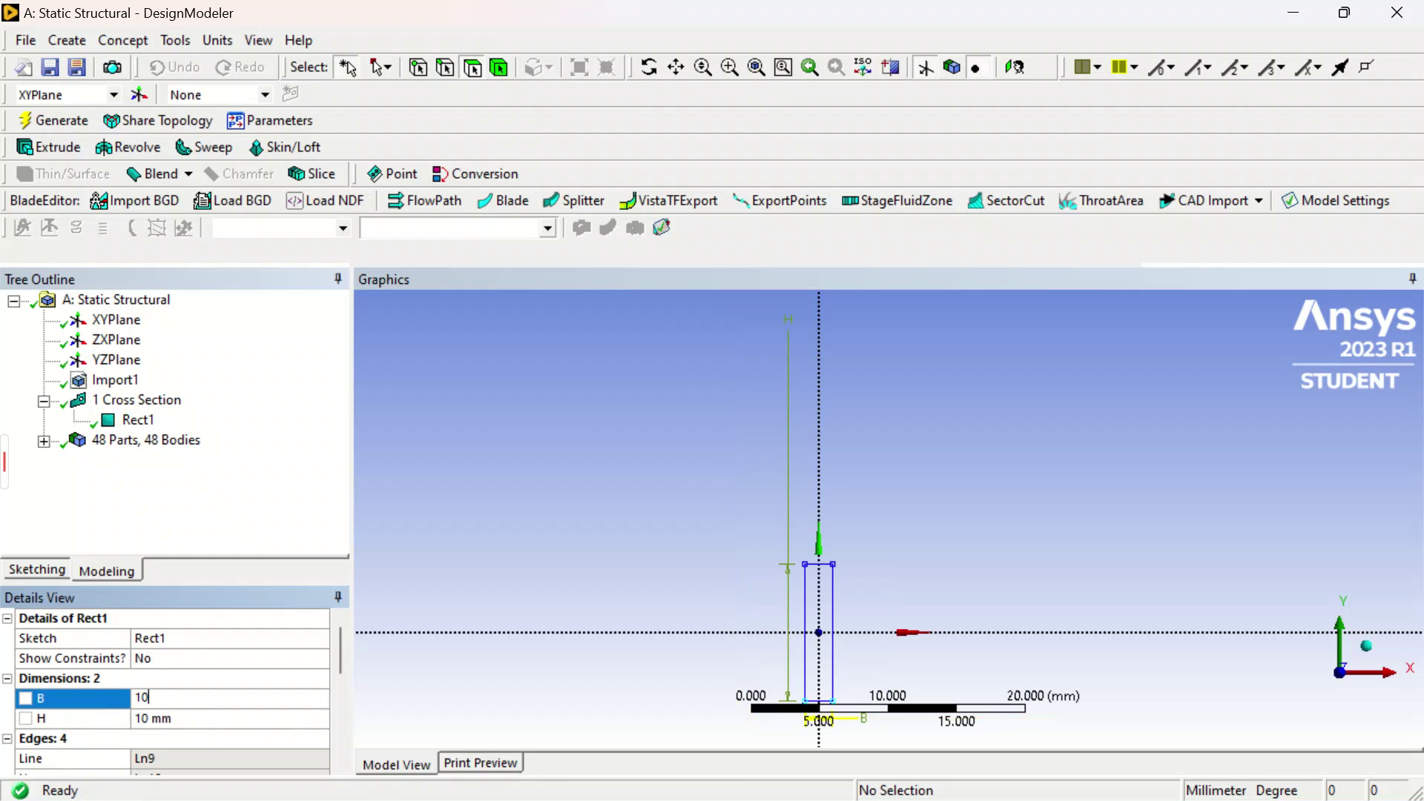
pyautogui.write('10')
pyautogui.press('Return')
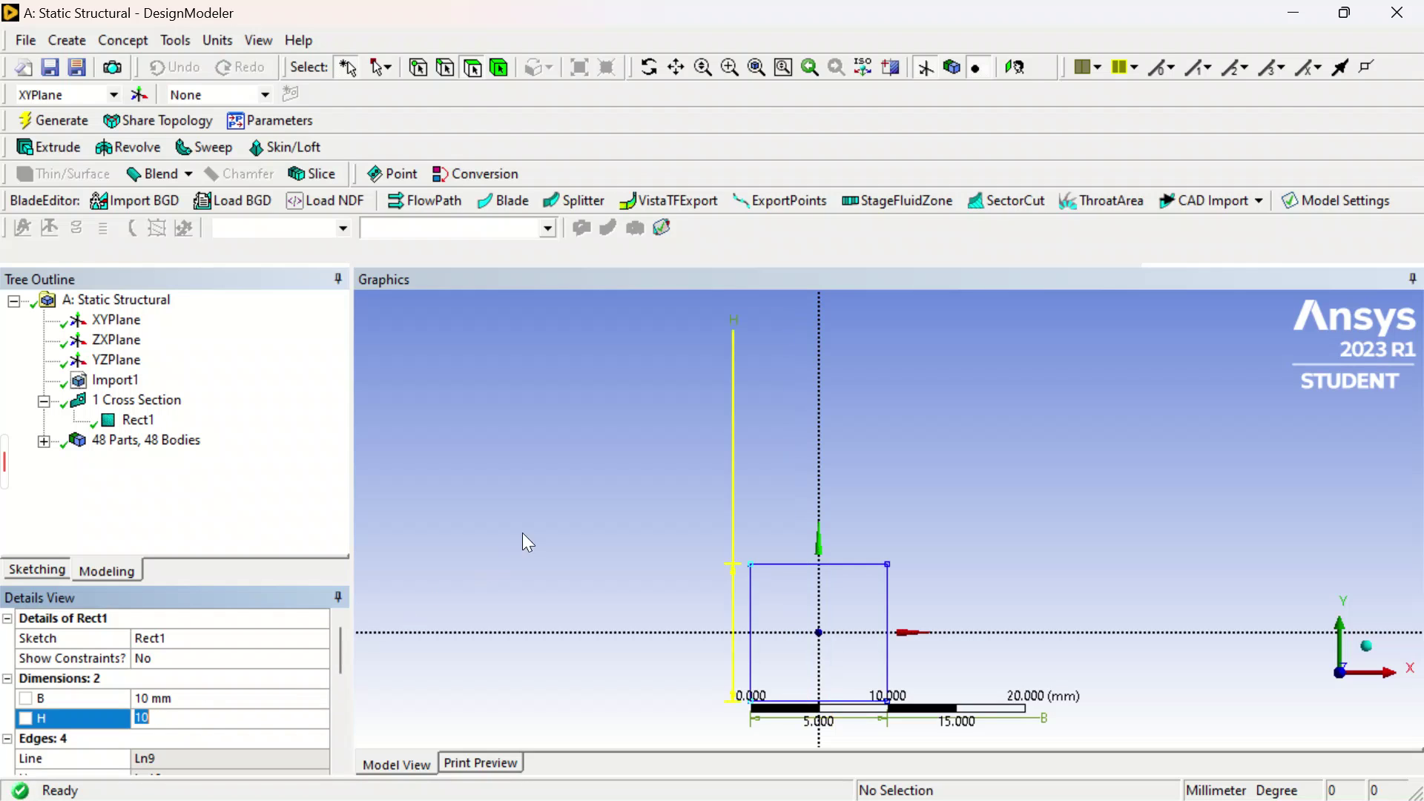
pyautogui.click(546, 516)
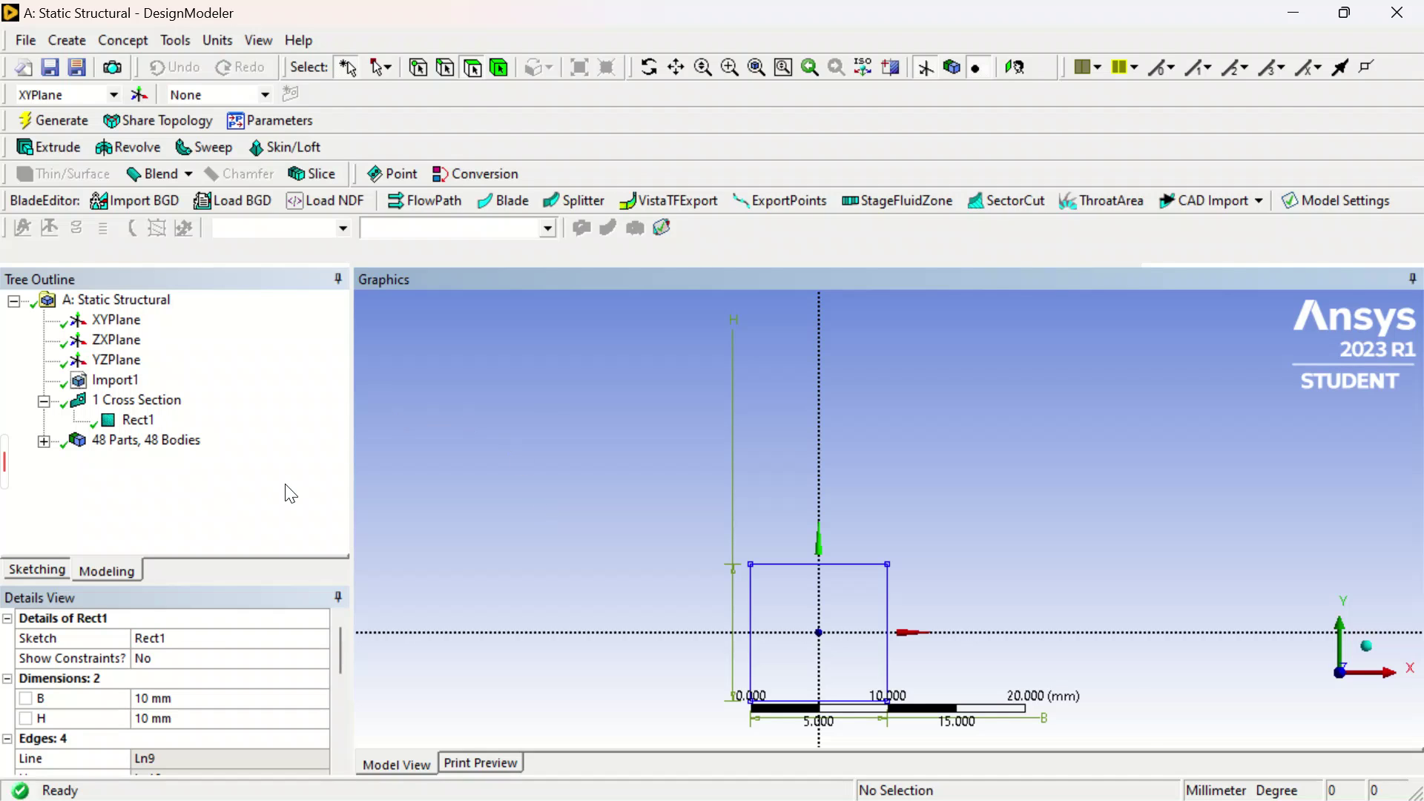
# Step: Select all 48 line bodies of the tower and assign the Rect1 cross section to them
pyautogui.scroll(-2, 258, 693)
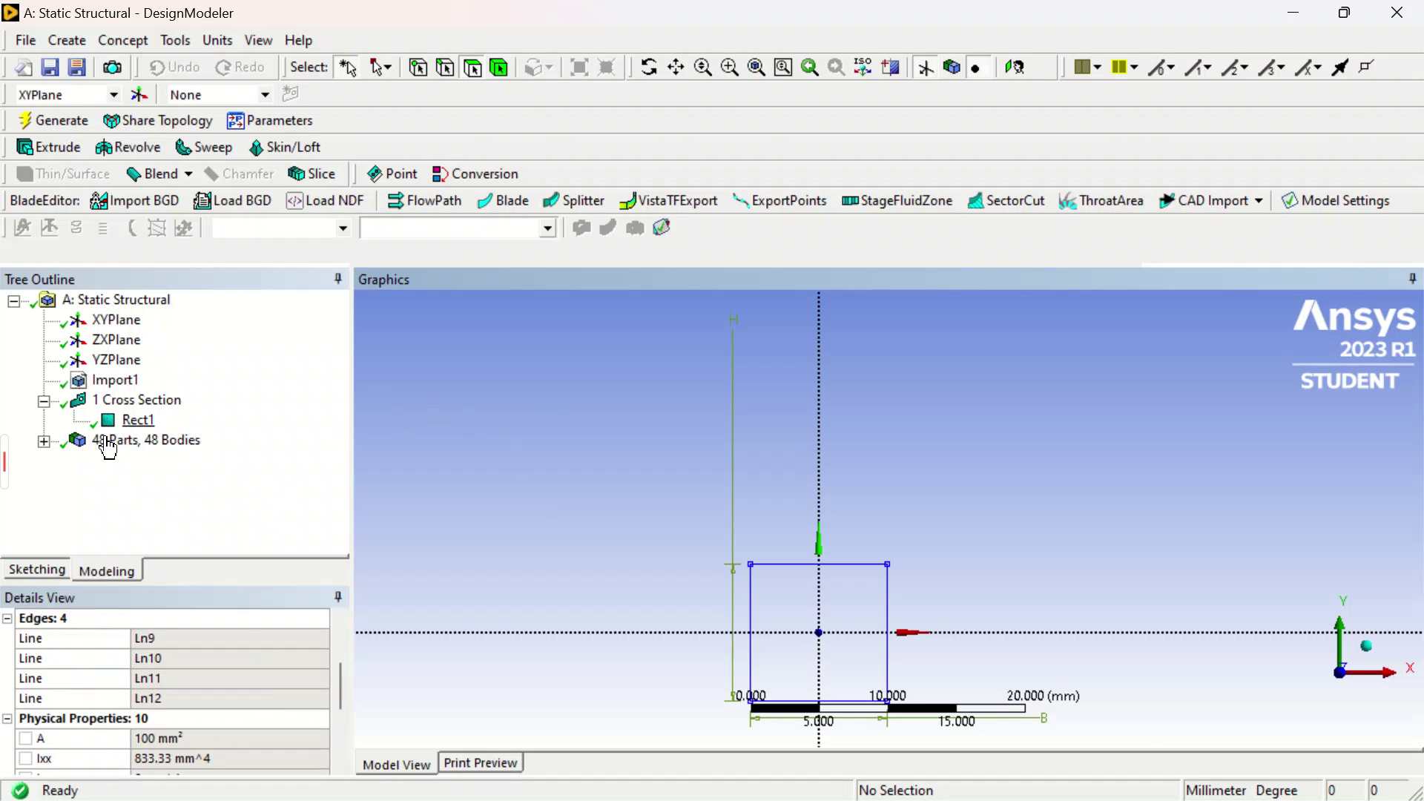
pyautogui.click(45, 443)
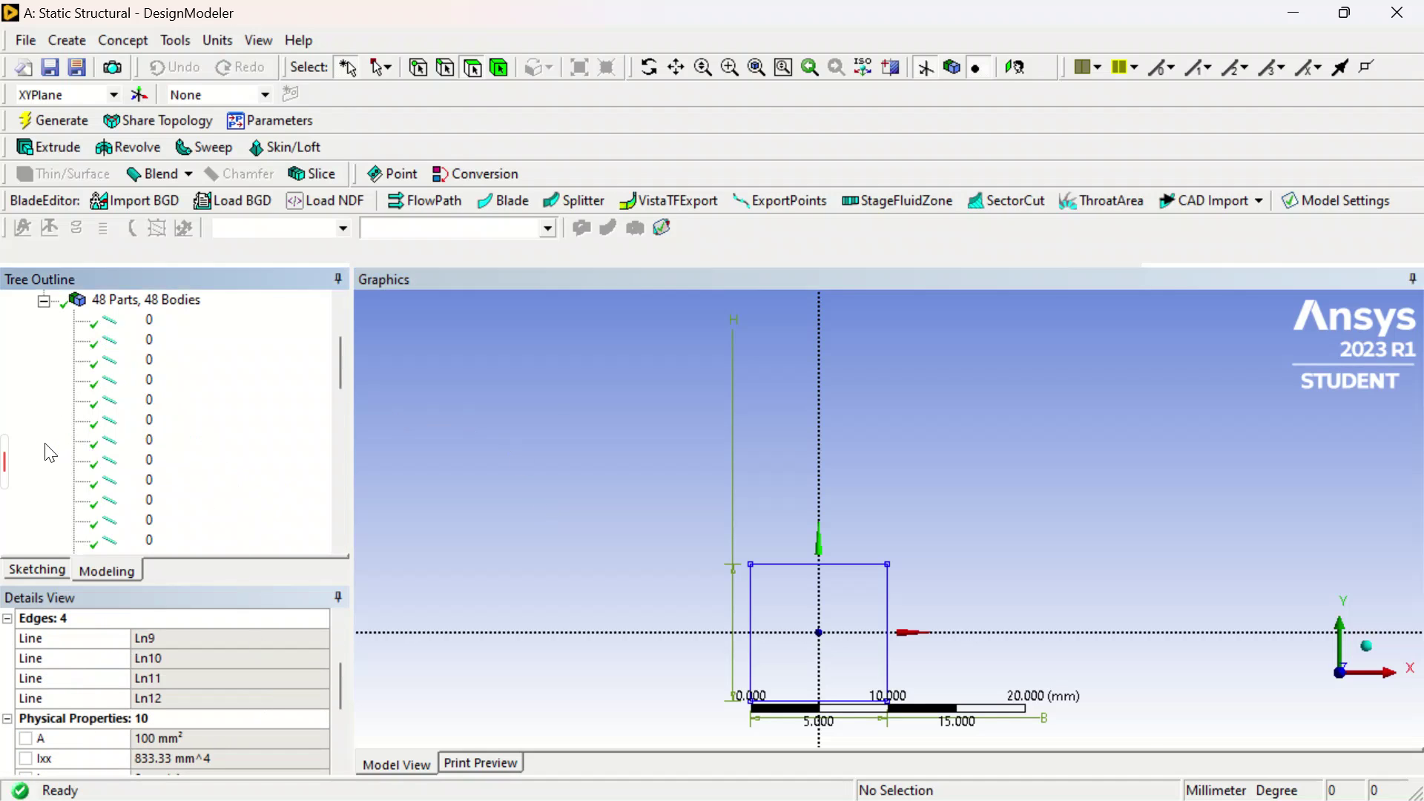
pyautogui.click(150, 321)
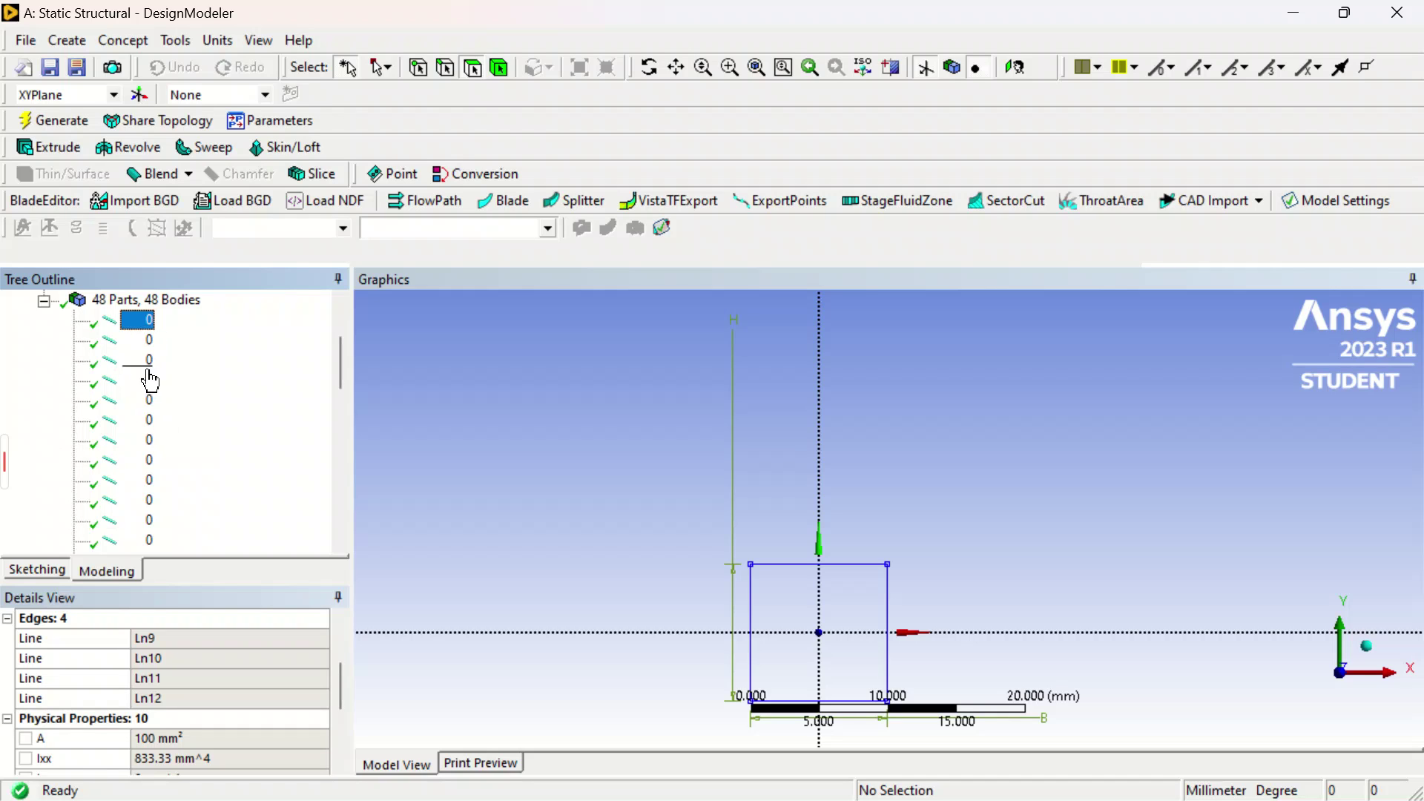
pyautogui.keyDown('ctrl'); pyautogui.click(148, 341); pyautogui.keyUp('ctrl')
pyautogui.keyDown('ctrl'); pyautogui.click(149, 361); pyautogui.keyUp('ctrl')
pyautogui.keyDown('ctrl'); pyautogui.click(149, 380); pyautogui.keyUp('ctrl')
pyautogui.rightClick(151, 397)
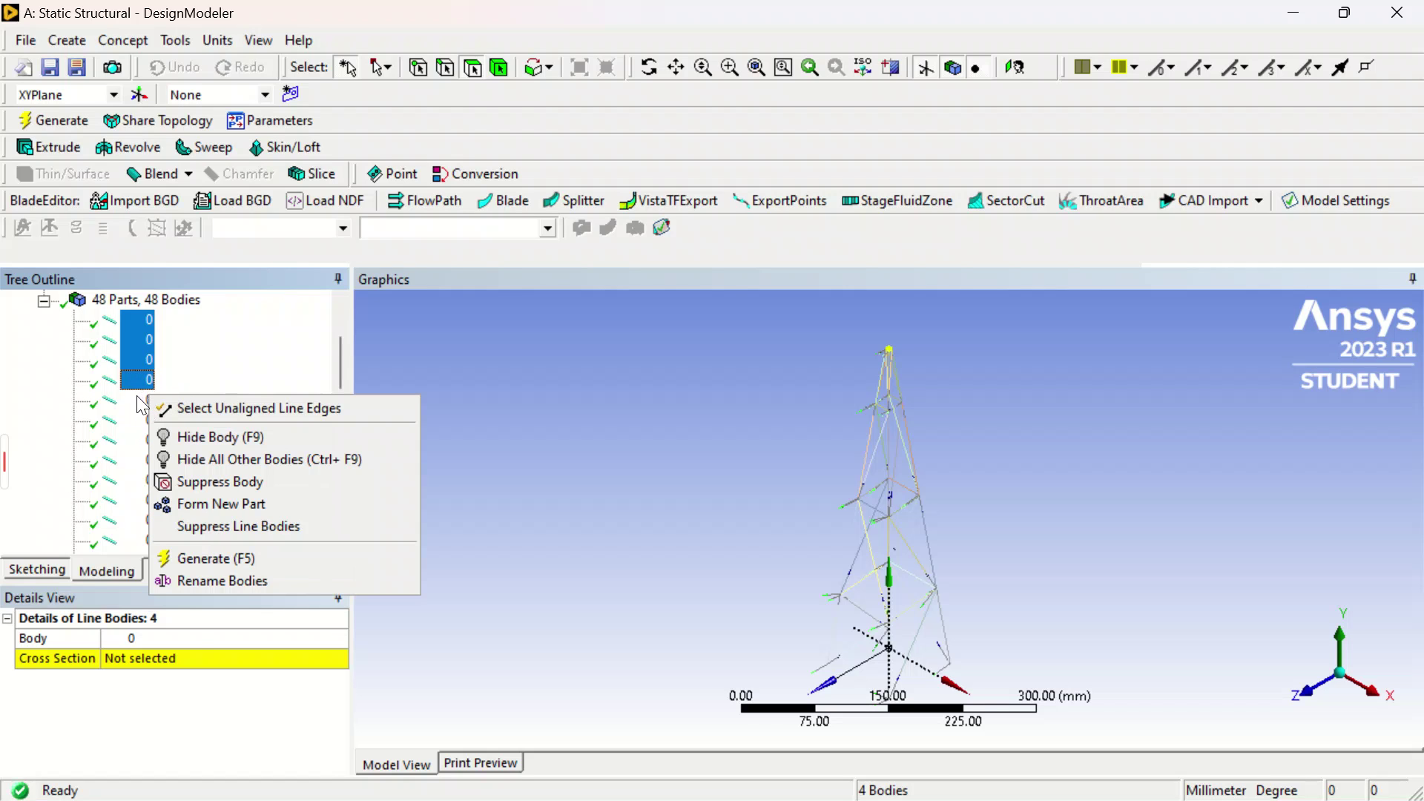
pyautogui.click(143, 401)
pyautogui.keyDown('ctrl'); pyautogui.click(145, 320); pyautogui.keyUp('ctrl')
pyautogui.keyDown('ctrl'); pyautogui.click(145, 339); pyautogui.keyUp('ctrl')
pyautogui.keyDown('ctrl'); pyautogui.click(144, 360); pyautogui.keyUp('ctrl')
pyautogui.keyDown('ctrl'); pyautogui.click(145, 380); pyautogui.keyUp('ctrl')
pyautogui.keyDown('ctrl'); pyautogui.click(146, 420); pyautogui.keyUp('ctrl')
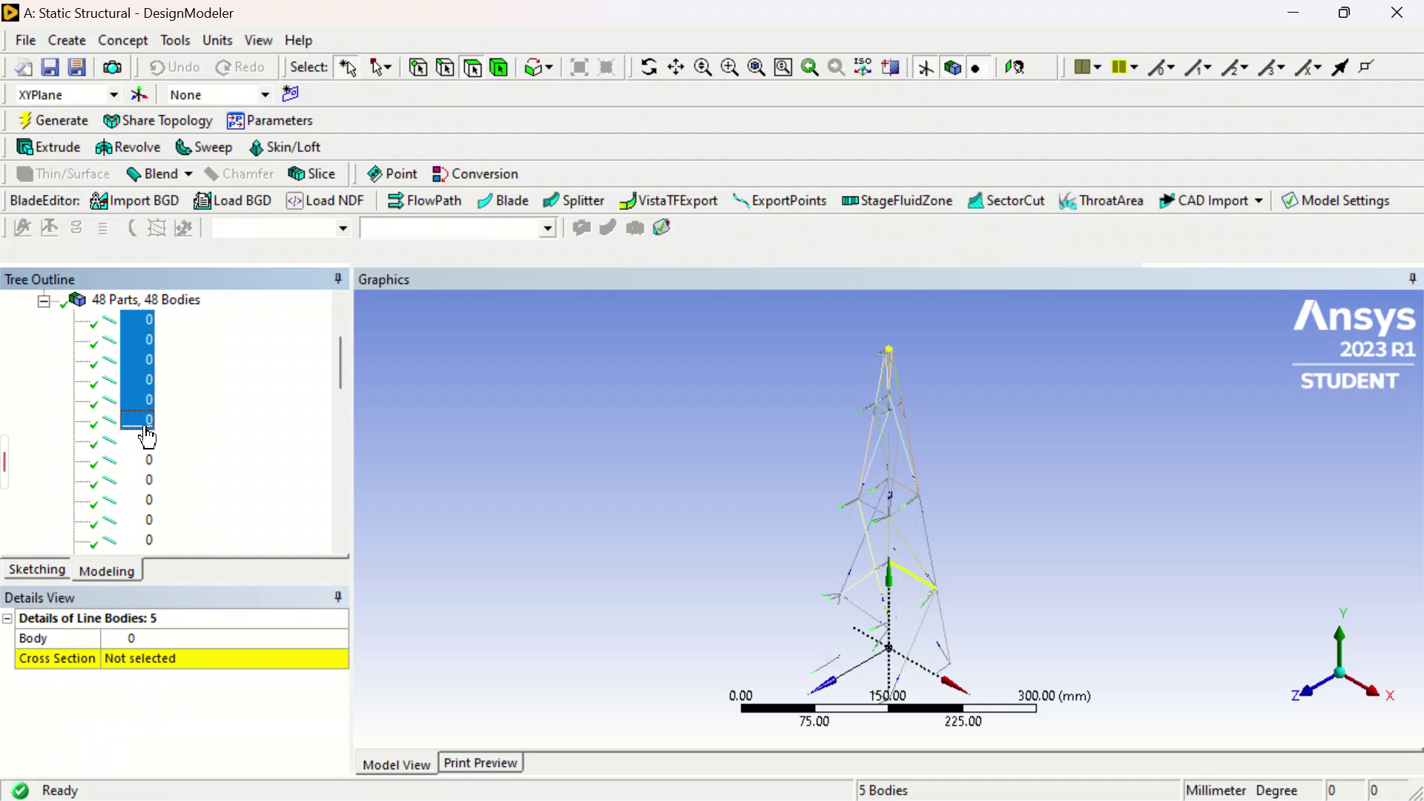
pyautogui.keyDown('ctrl'); pyautogui.click(145, 440); pyautogui.keyUp('ctrl')
pyautogui.keyDown('ctrl'); pyautogui.click(146, 460); pyautogui.keyUp('ctrl')
pyautogui.keyDown('ctrl'); pyautogui.click(146, 481); pyautogui.keyUp('ctrl')
pyautogui.keyDown('ctrl'); pyautogui.click(147, 500); pyautogui.keyUp('ctrl')
pyautogui.keyDown('ctrl'); pyautogui.click(149, 520); pyautogui.keyUp('ctrl')
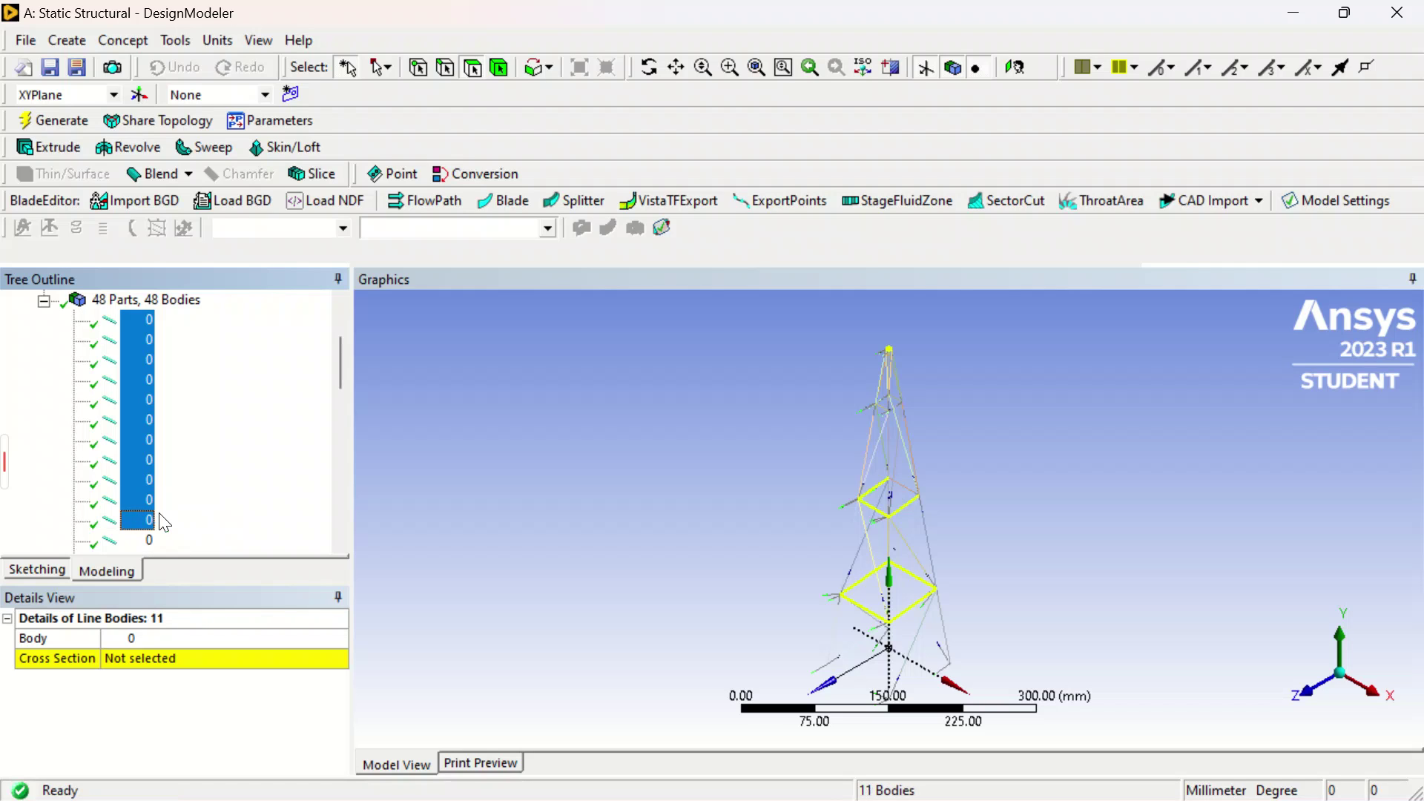
pyautogui.scroll(-4, 147, 487)
pyautogui.scroll(1, 145, 460)
pyautogui.keyDown('ctrl'); pyautogui.click(147, 361); pyautogui.keyUp('ctrl')
pyautogui.keyDown('ctrl'); pyautogui.click(146, 380); pyautogui.keyUp('ctrl')
pyautogui.keyDown('ctrl'); pyautogui.click(145, 401); pyautogui.keyUp('ctrl')
pyautogui.keyDown('ctrl'); pyautogui.click(144, 419); pyautogui.keyUp('ctrl')
pyautogui.keyDown('ctrl'); pyautogui.click(143, 440); pyautogui.keyUp('ctrl')
pyautogui.keyDown('ctrl'); pyautogui.click(142, 461); pyautogui.keyUp('ctrl')
pyautogui.keyDown('ctrl'); pyautogui.click(142, 481); pyautogui.keyUp('ctrl')
pyautogui.keyDown('ctrl'); pyautogui.click(141, 500); pyautogui.keyUp('ctrl')
pyautogui.keyDown('ctrl'); pyautogui.click(141, 520); pyautogui.keyUp('ctrl')
pyautogui.keyDown('ctrl'); pyautogui.click(141, 540); pyautogui.keyUp('ctrl')
pyautogui.scroll(-3, 147, 475)
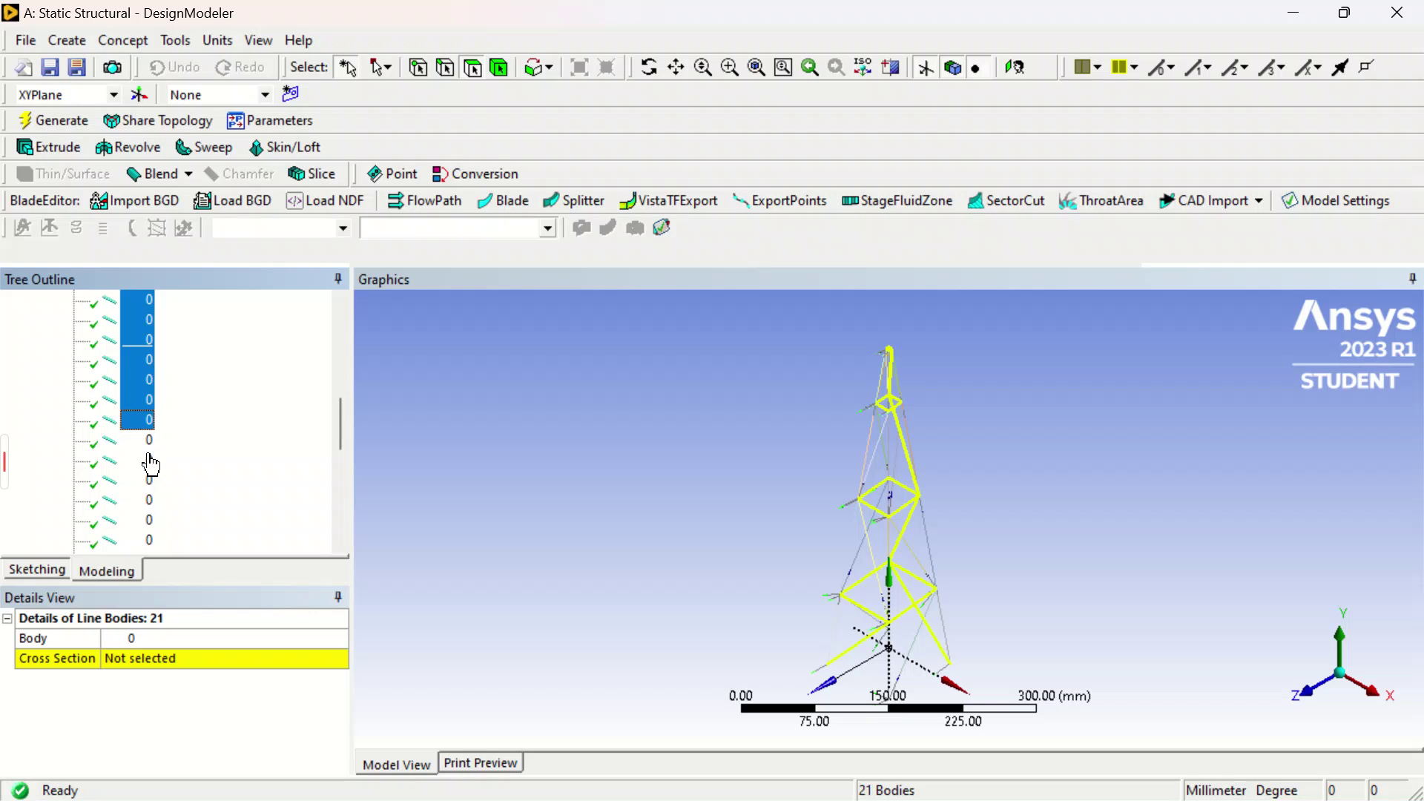
pyautogui.keyDown('ctrl'); pyautogui.click(146, 380); pyautogui.keyUp('ctrl')
pyautogui.keyDown('ctrl'); pyautogui.click(145, 400); pyautogui.keyUp('ctrl')
pyautogui.keyDown('ctrl'); pyautogui.click(145, 421); pyautogui.keyUp('ctrl')
pyautogui.keyDown('ctrl'); pyautogui.click(145, 441); pyautogui.keyUp('ctrl')
pyautogui.keyDown('ctrl'); pyautogui.click(140, 460); pyautogui.keyUp('ctrl')
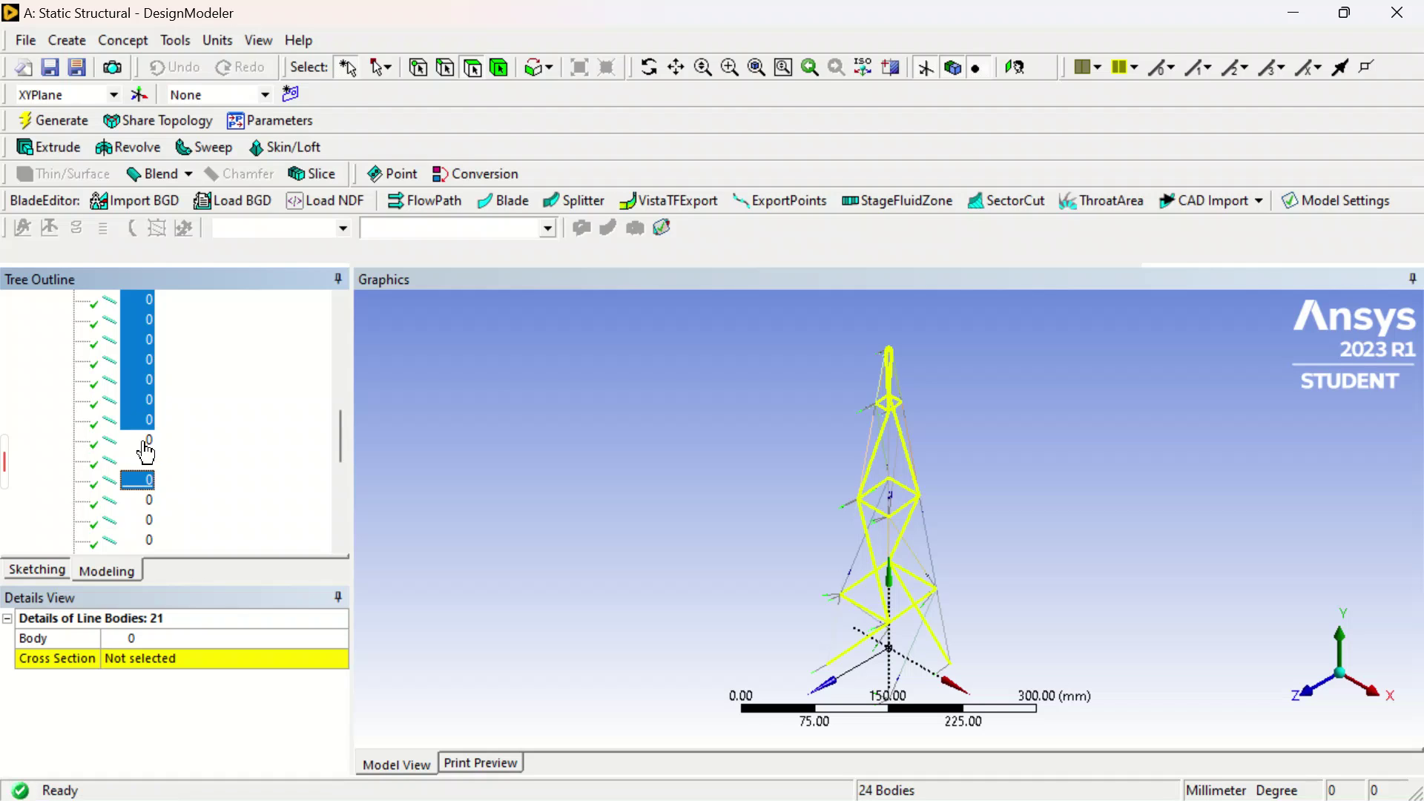
pyautogui.keyDown('ctrl'); pyautogui.click(141, 480); pyautogui.keyUp('ctrl')
pyautogui.keyDown('ctrl'); pyautogui.click(138, 500); pyautogui.keyUp('ctrl')
pyautogui.keyDown('ctrl'); pyautogui.click(141, 520); pyautogui.keyUp('ctrl')
pyautogui.keyDown('ctrl'); pyautogui.click(142, 540); pyautogui.keyUp('ctrl')
pyautogui.scroll(-2, 149, 467)
pyautogui.keyDown('ctrl'); pyautogui.click(146, 421); pyautogui.keyUp('ctrl')
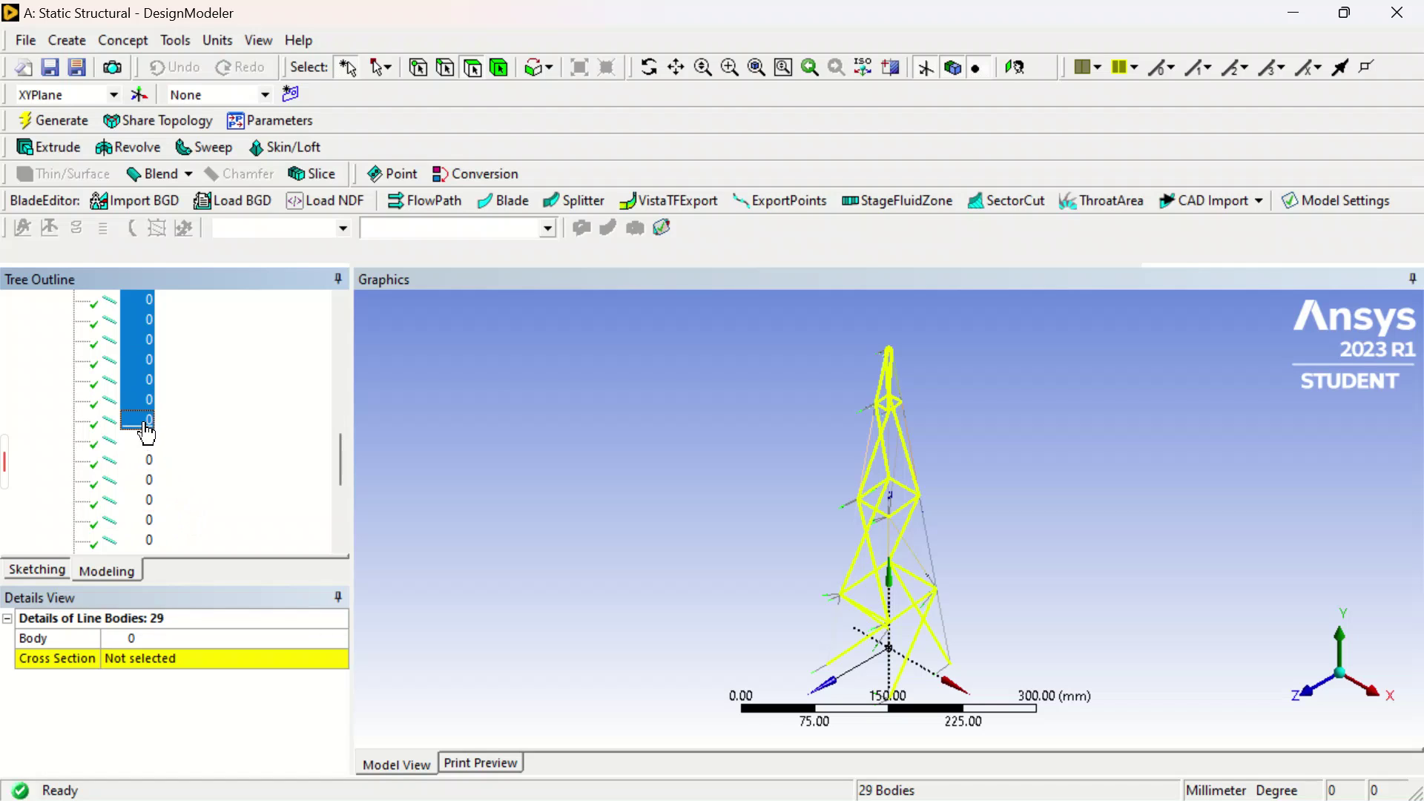
pyautogui.keyDown('ctrl'); pyautogui.click(142, 440); pyautogui.keyUp('ctrl')
pyautogui.keyDown('ctrl'); pyautogui.click(145, 460); pyautogui.keyUp('ctrl')
pyautogui.scroll(-1, 149, 490)
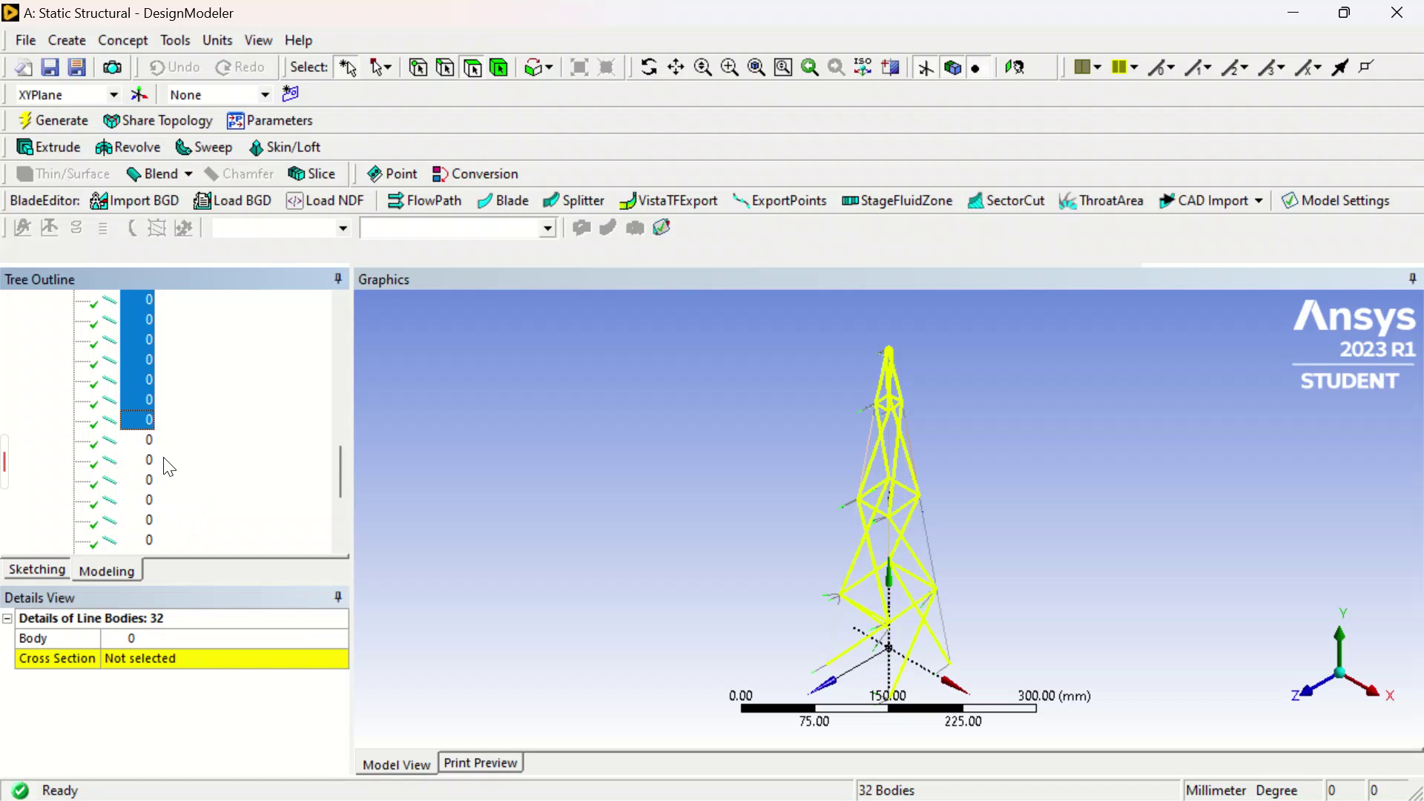
pyautogui.keyDown('ctrl'); pyautogui.click(146, 441); pyautogui.keyUp('ctrl')
pyautogui.keyDown('ctrl'); pyautogui.click(144, 460); pyautogui.keyUp('ctrl')
pyautogui.keyDown('ctrl'); pyautogui.click(144, 480); pyautogui.keyUp('ctrl')
pyautogui.keyDown('ctrl'); pyautogui.click(142, 500); pyautogui.keyUp('ctrl')
pyautogui.keyDown('ctrl'); pyautogui.click(144, 523); pyautogui.keyUp('ctrl')
pyautogui.keyDown('ctrl'); pyautogui.click(143, 541); pyautogui.keyUp('ctrl')
pyautogui.scroll(-2, 183, 491)
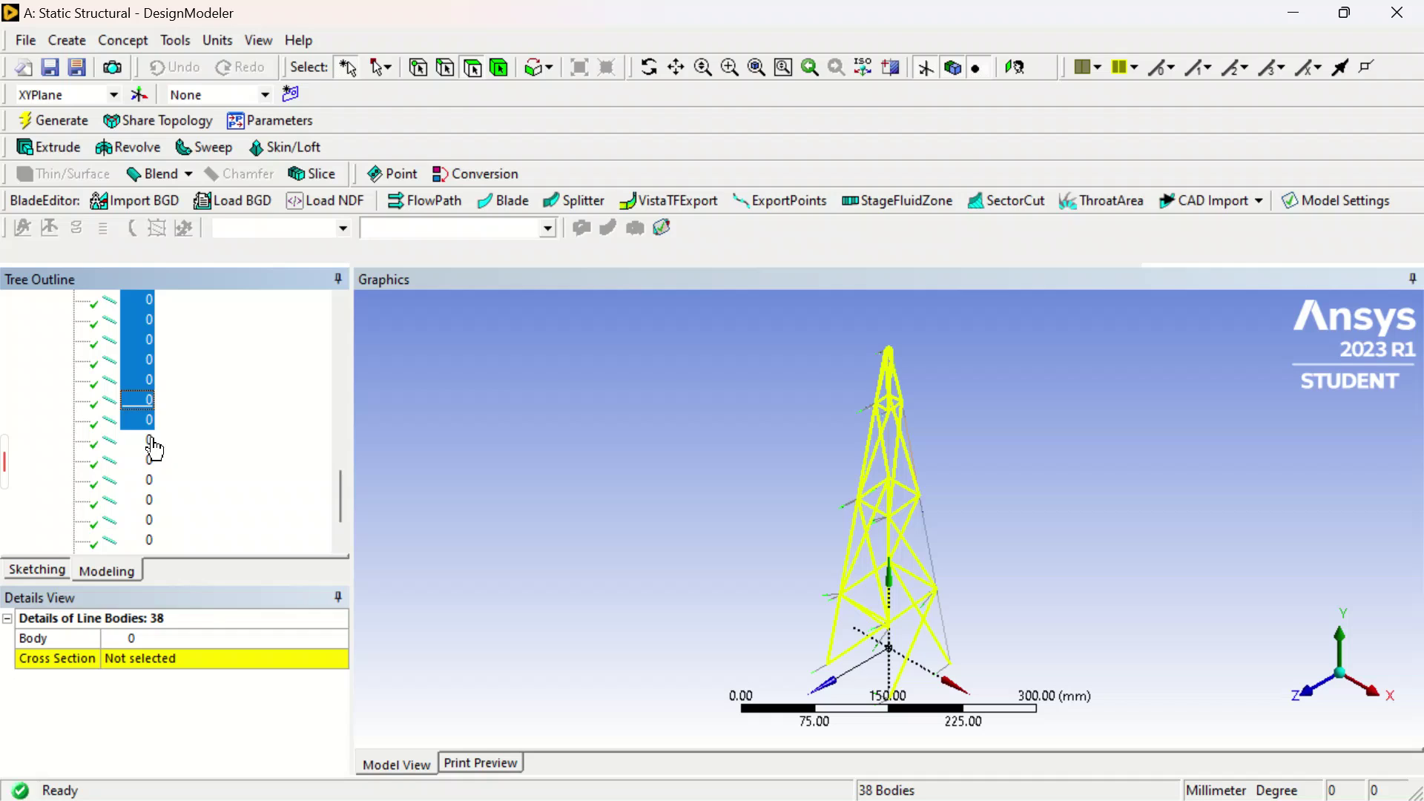
pyautogui.keyDown('ctrl'); pyautogui.click(141, 445); pyautogui.keyUp('ctrl')
pyautogui.keyDown('ctrl'); pyautogui.click(143, 466); pyautogui.keyUp('ctrl')
pyautogui.keyDown('ctrl'); pyautogui.click(142, 485); pyautogui.keyUp('ctrl')
pyautogui.keyDown('ctrl'); pyautogui.click(143, 503); pyautogui.keyUp('ctrl')
pyautogui.keyDown('ctrl'); pyautogui.click(144, 493); pyautogui.keyUp('ctrl')
pyautogui.keyDown('ctrl'); pyautogui.click(151, 518); pyautogui.keyUp('ctrl')
pyautogui.keyDown('ctrl'); pyautogui.click(153, 484); pyautogui.keyUp('ctrl')
pyautogui.scroll(-1, 184, 462)
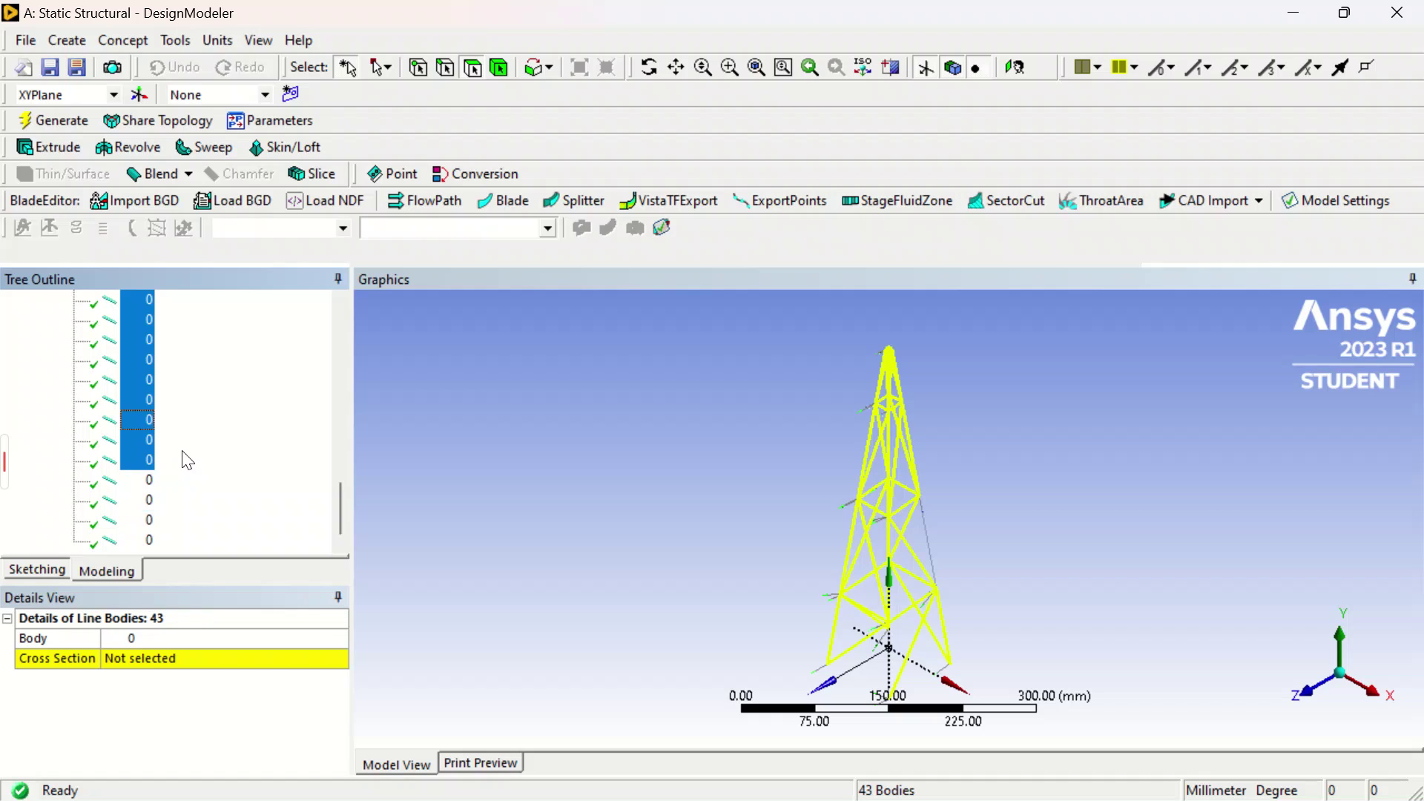
pyautogui.keyDown('ctrl'); pyautogui.click(145, 481); pyautogui.keyUp('ctrl')
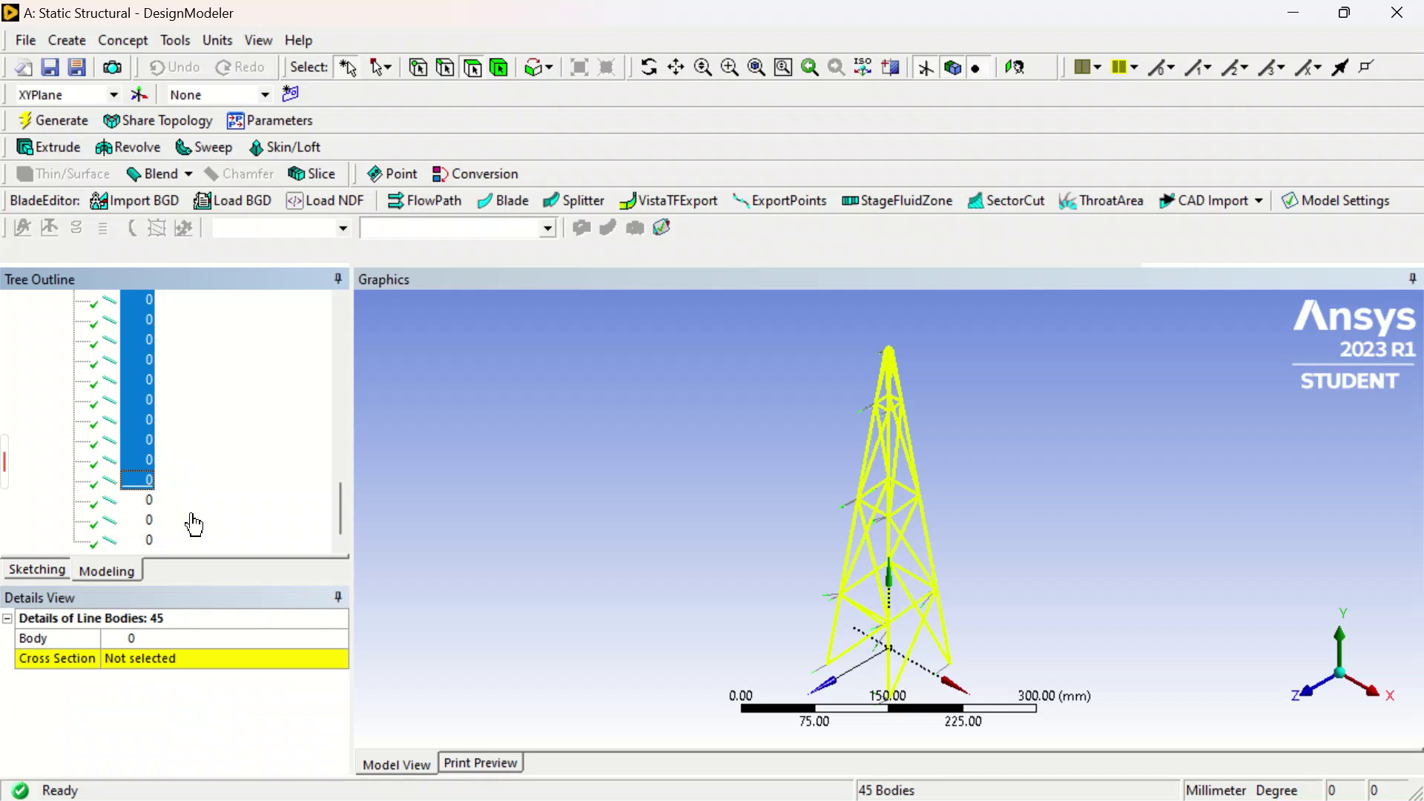
pyautogui.keyDown('shift'); pyautogui.click(173, 521); pyautogui.keyUp('shift')
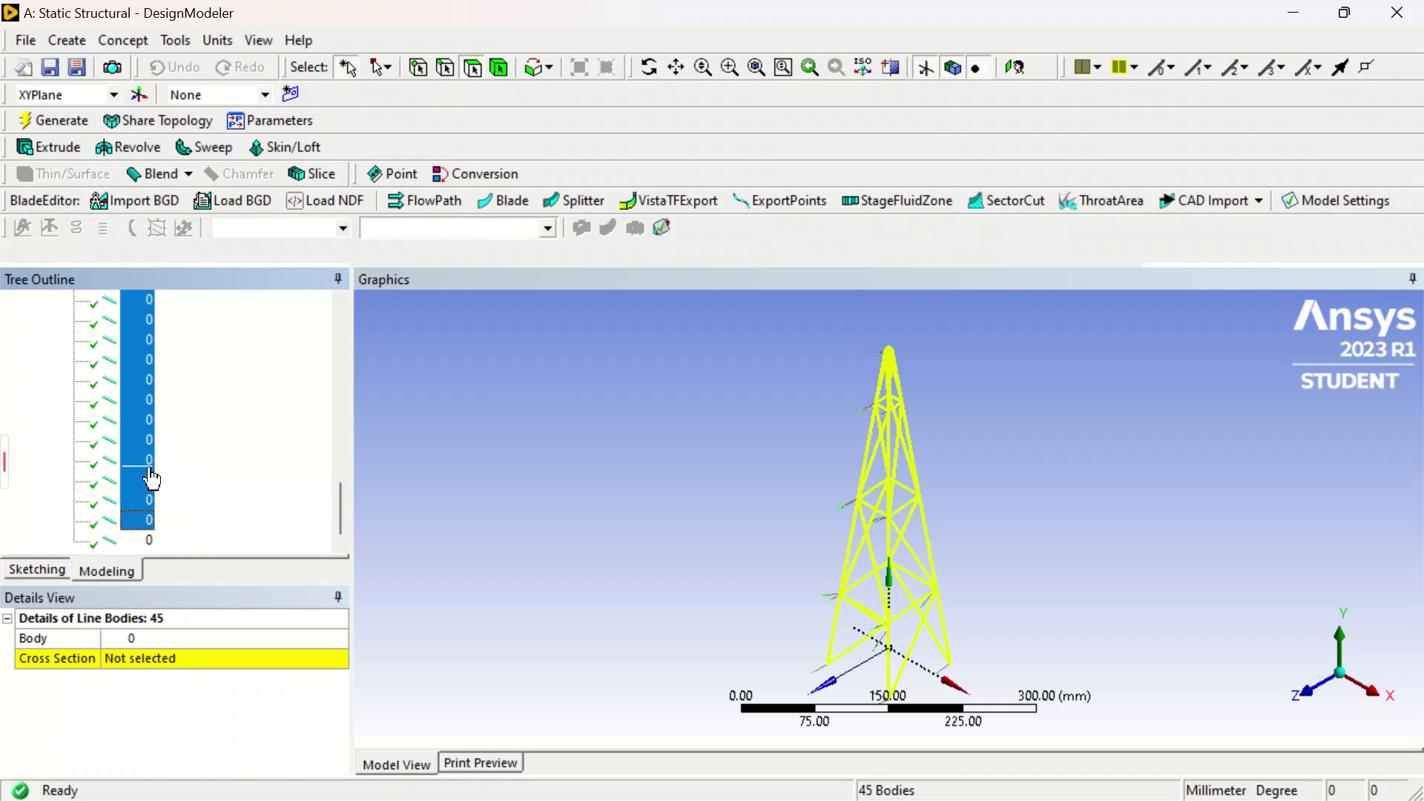
pyautogui.keyDown('ctrl'); pyautogui.click(150, 544); pyautogui.keyUp('ctrl')
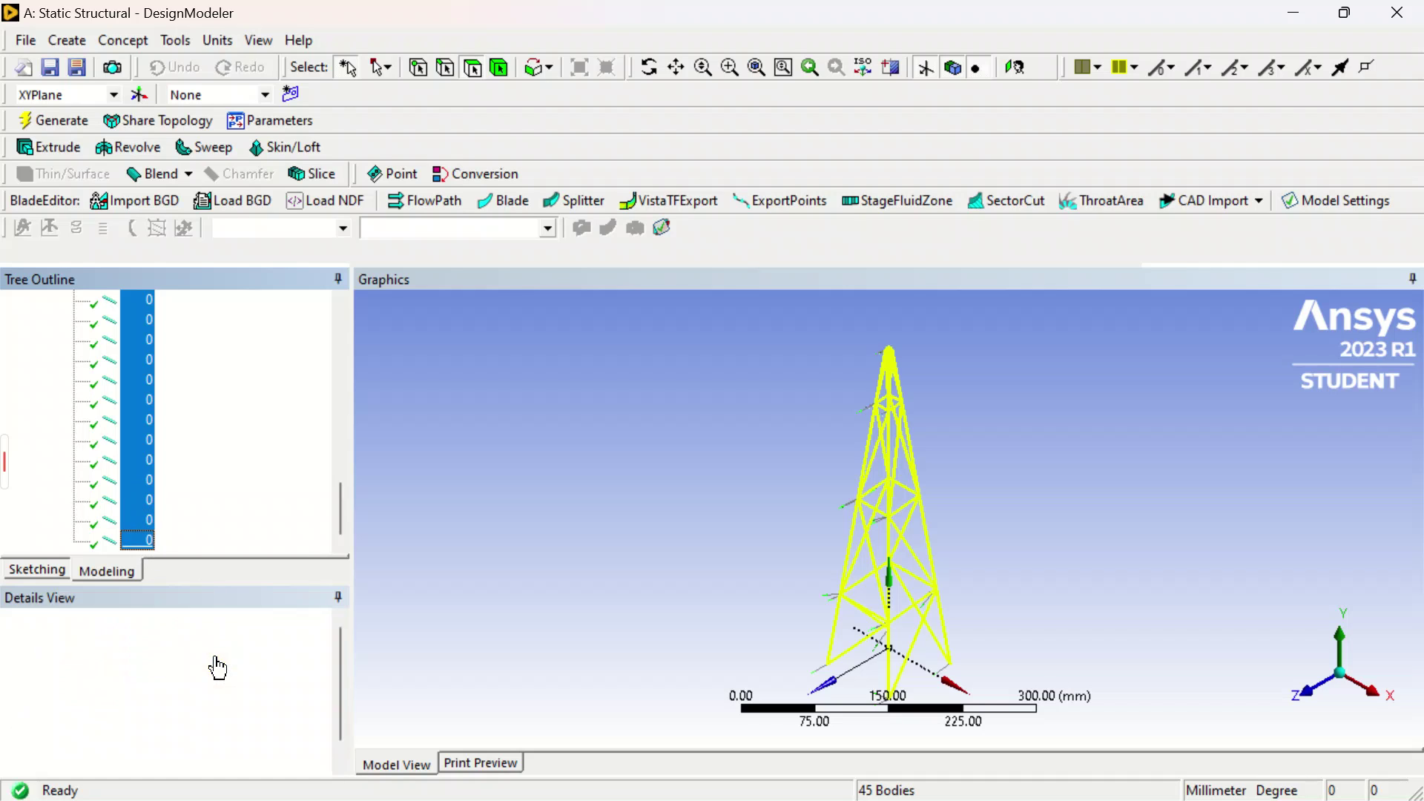
pyautogui.click(220, 658)
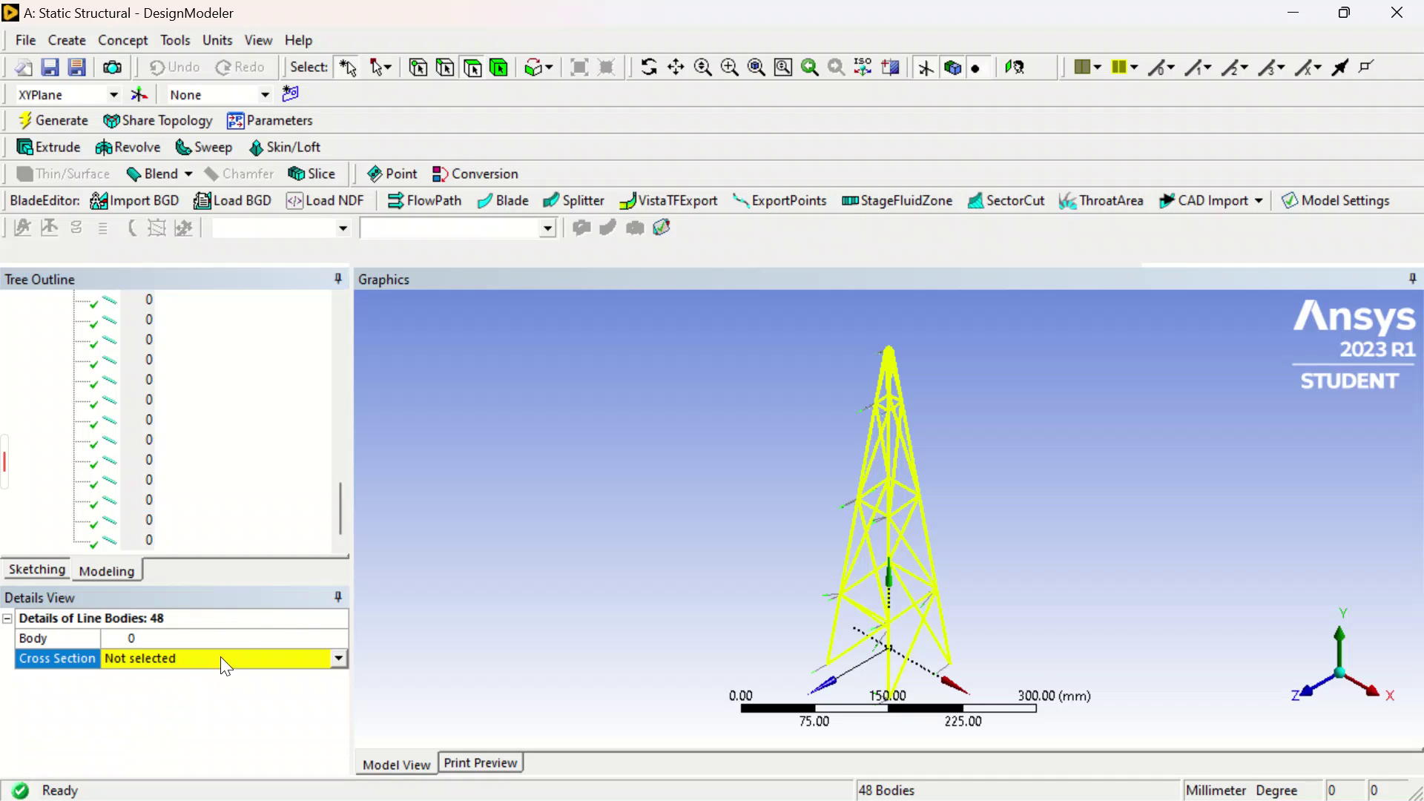
pyautogui.click(339, 659)
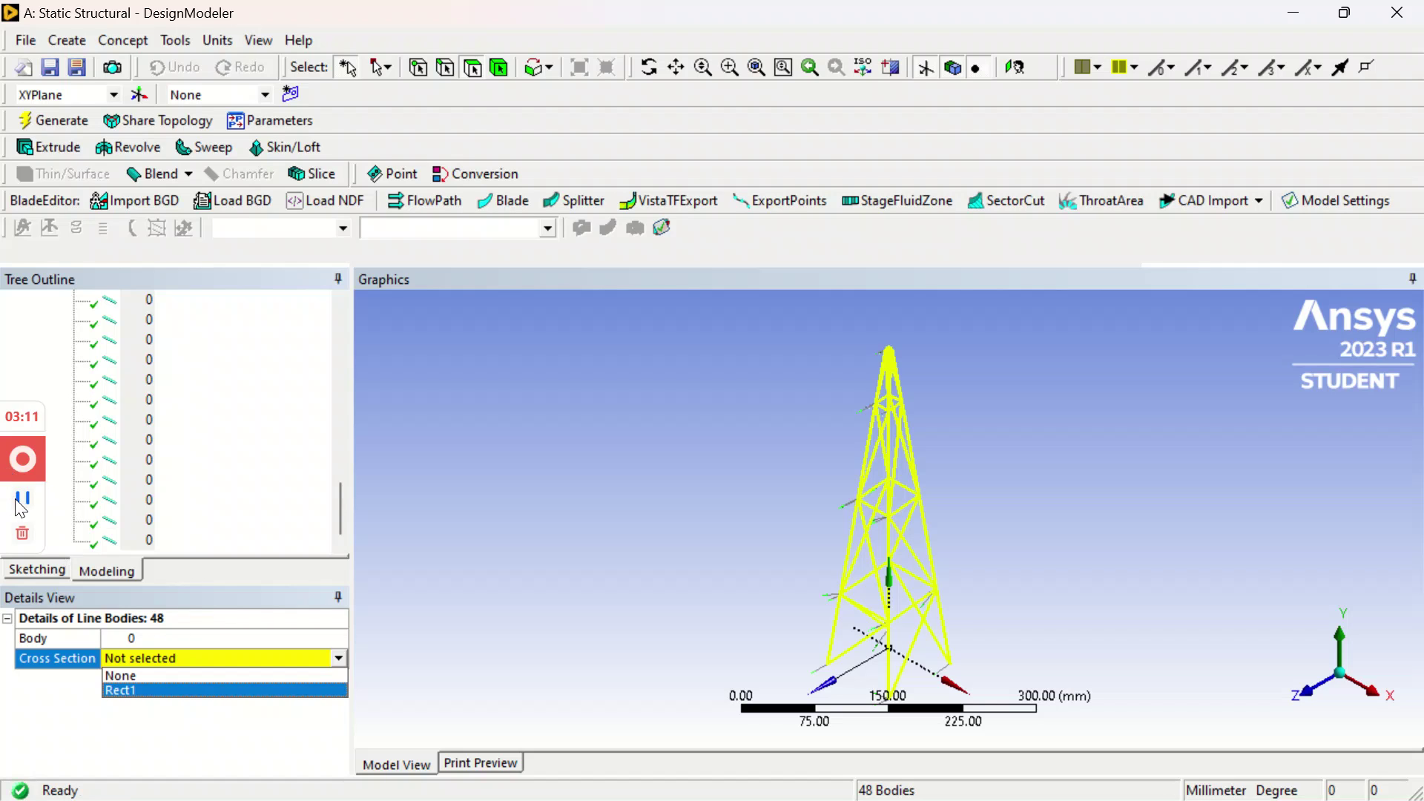
pyautogui.click(208, 691)
# Step: Check the details of the first four line bodies one by one for their assigned cross section
pyautogui.scroll(6, 148, 475)
pyautogui.scroll(2, 148, 475)
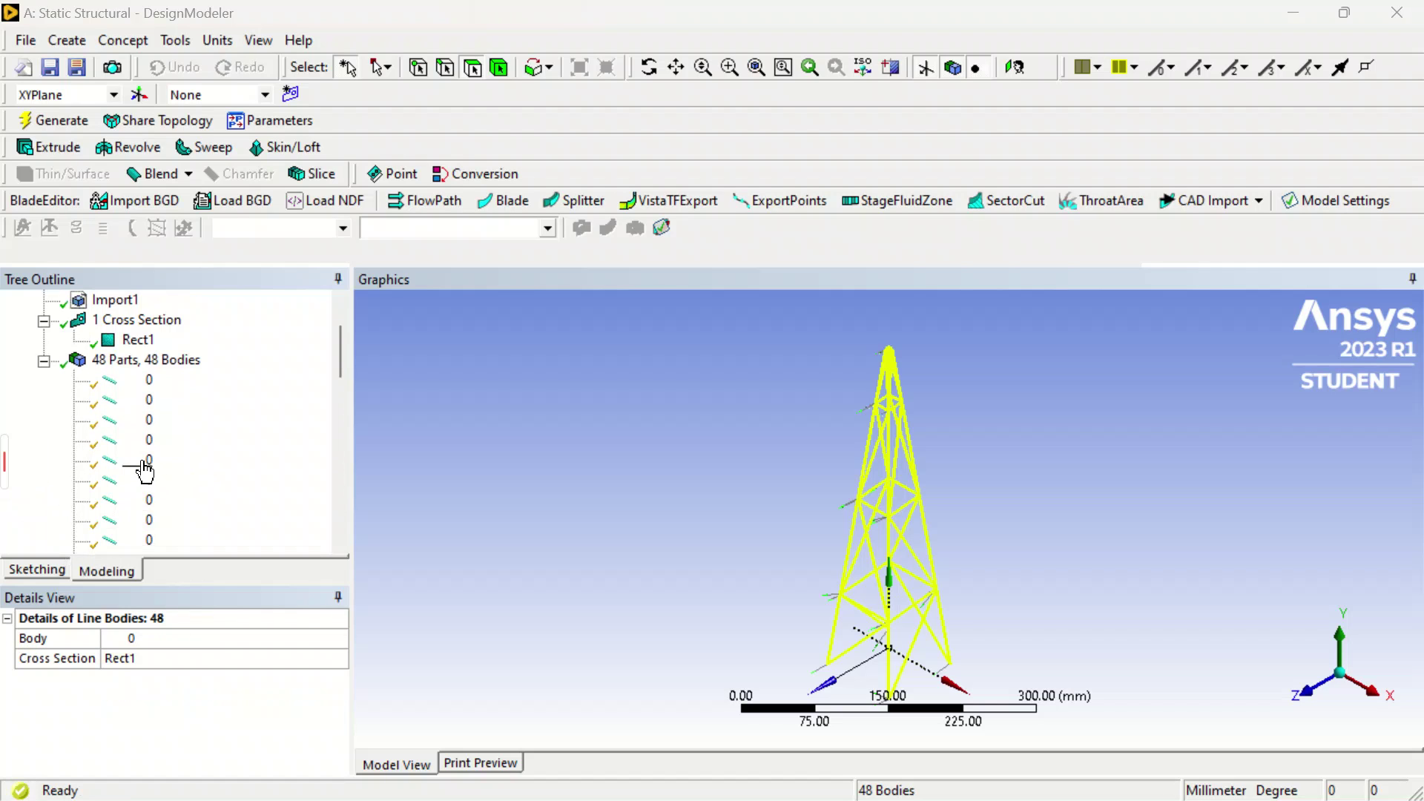
pyautogui.click(144, 381)
pyautogui.click(147, 403)
pyautogui.click(147, 422)
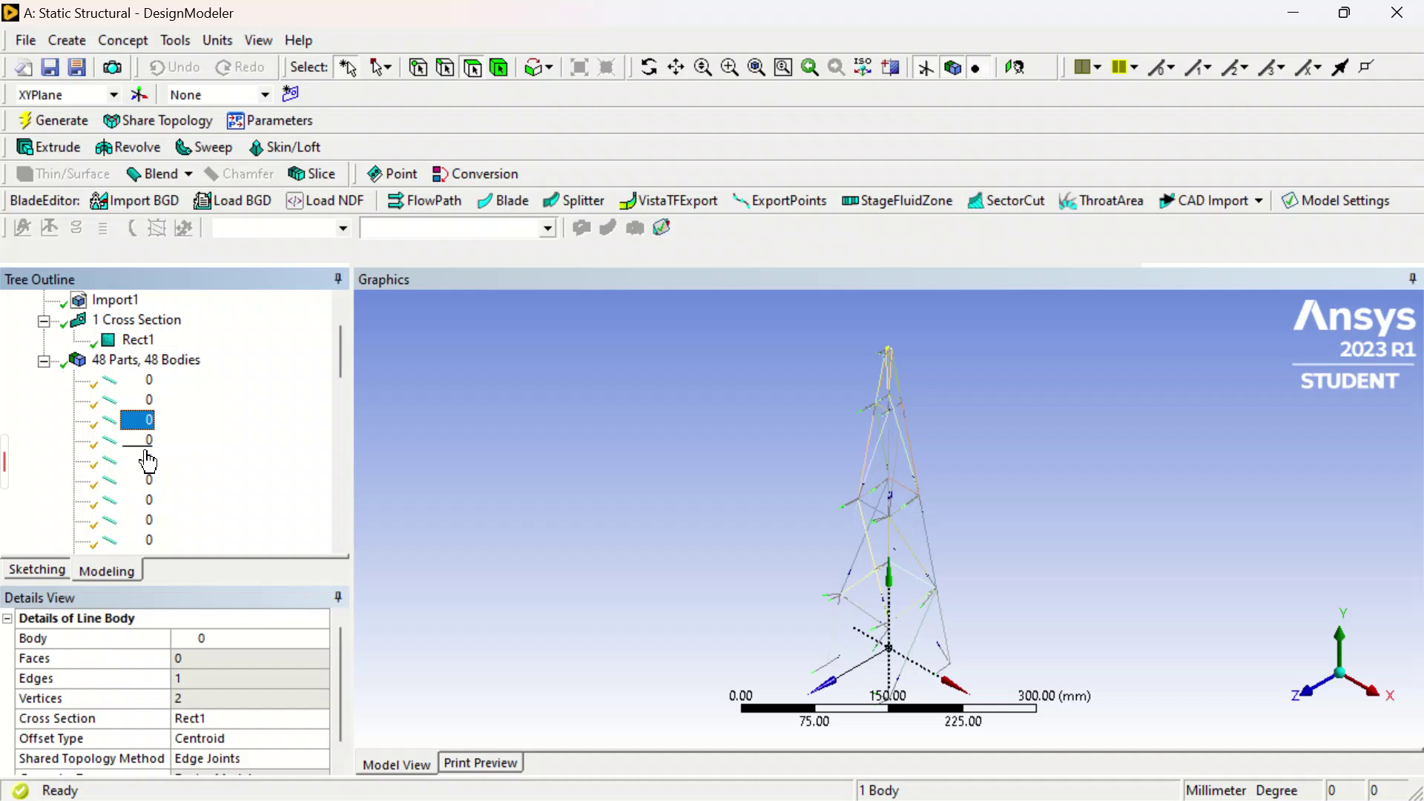
pyautogui.click(146, 452)
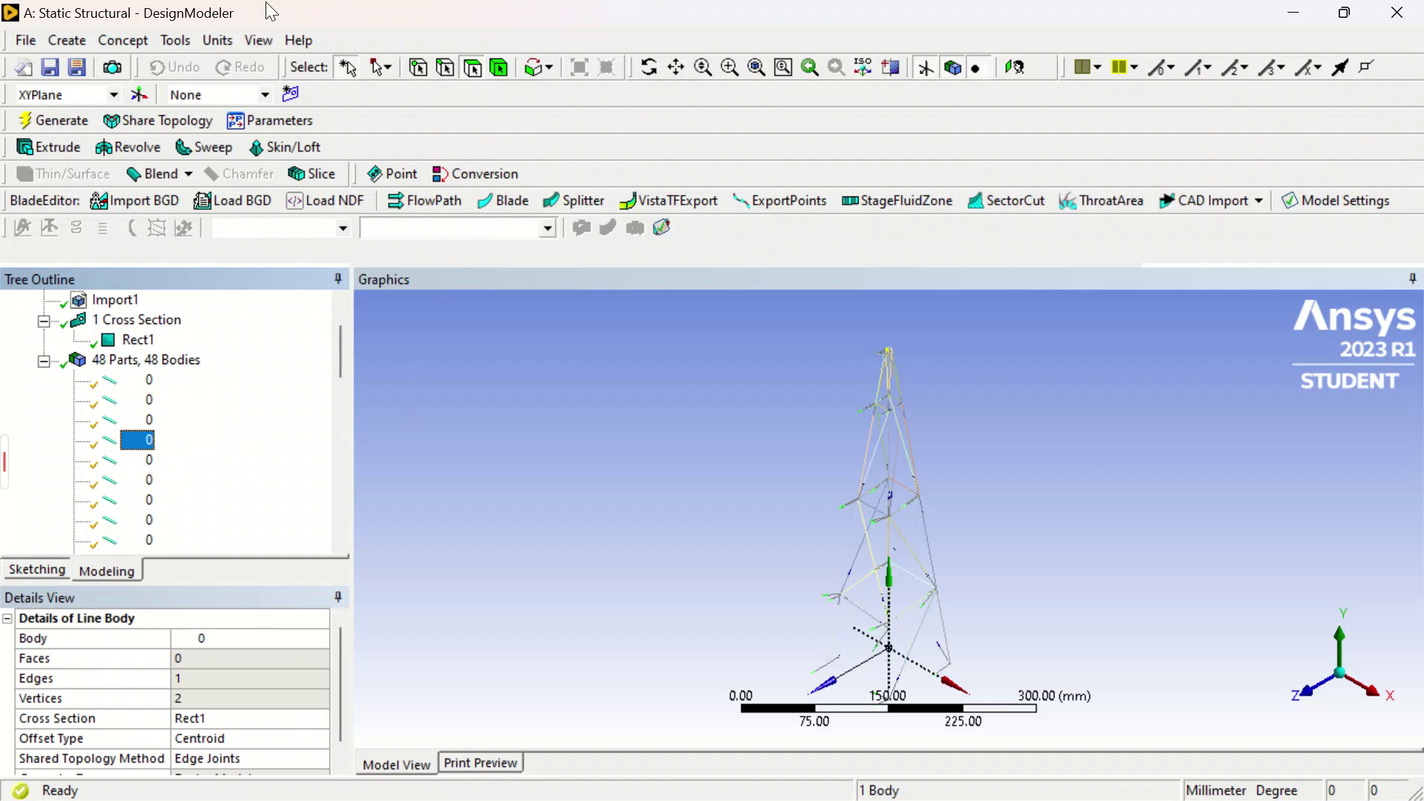
# Step: Show the tower's cross section solids, inspect the model and turn the solid display off again
pyautogui.click(258, 41)
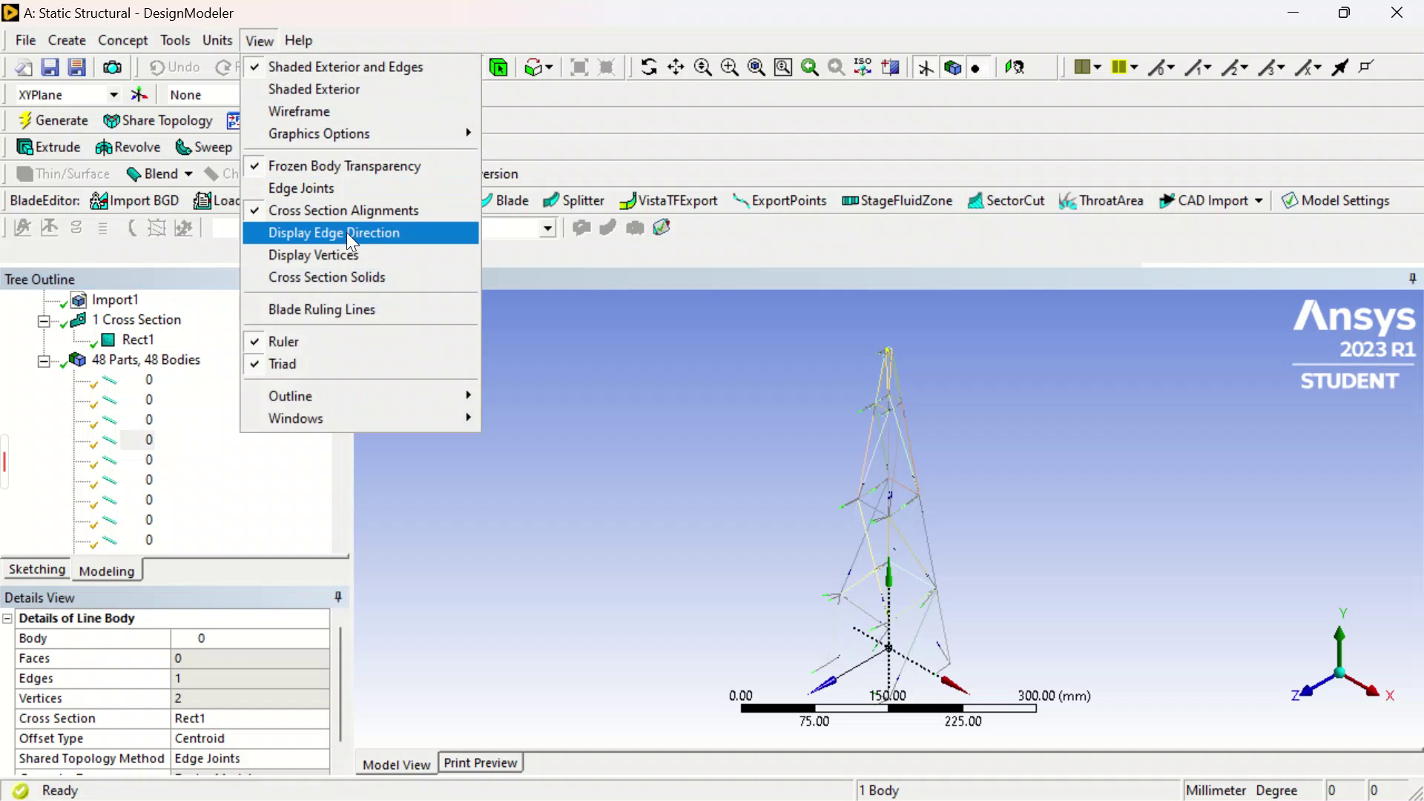
pyautogui.click(361, 271)
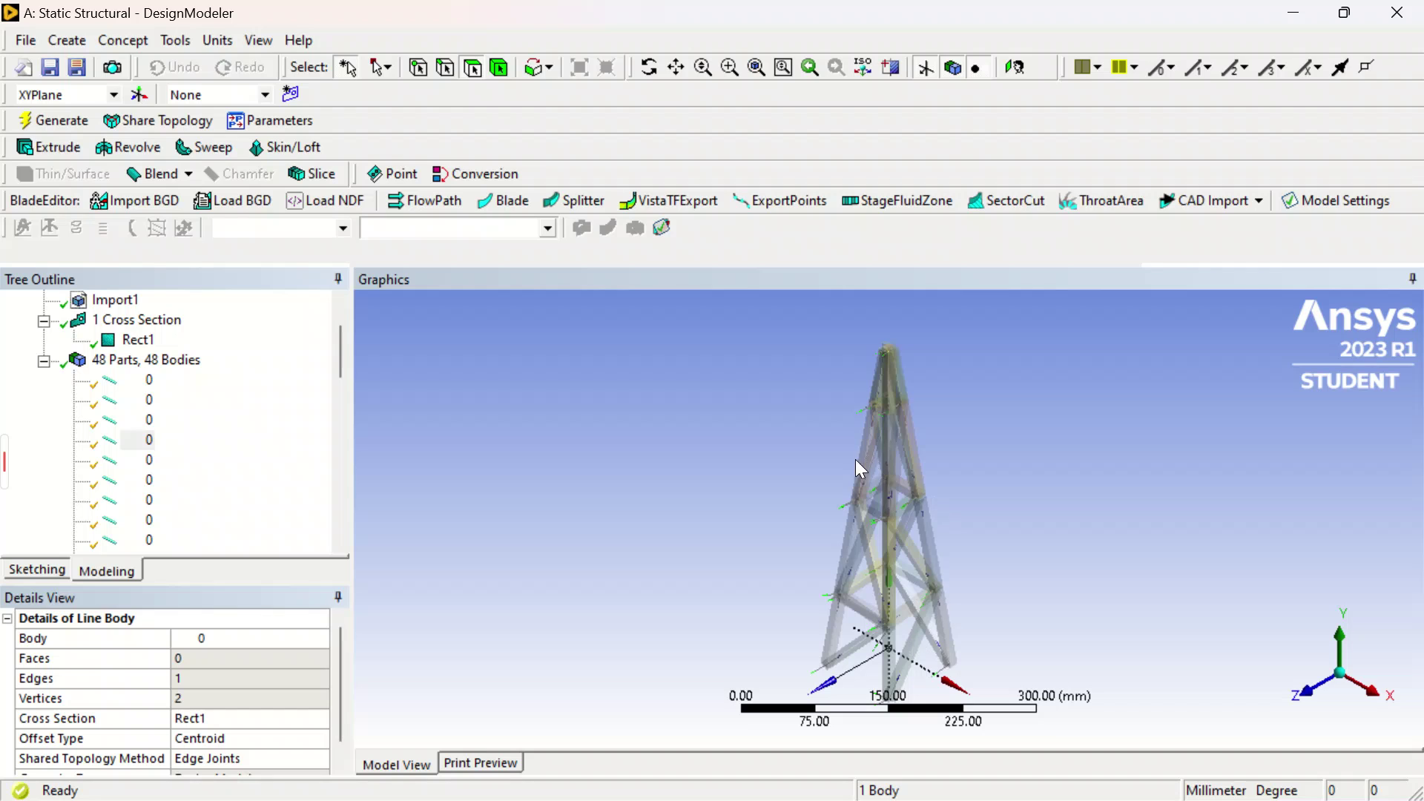
pyautogui.scroll(5, 861, 454)
pyautogui.scroll(-7, 854, 465)
pyautogui.scroll(-2, 853, 466)
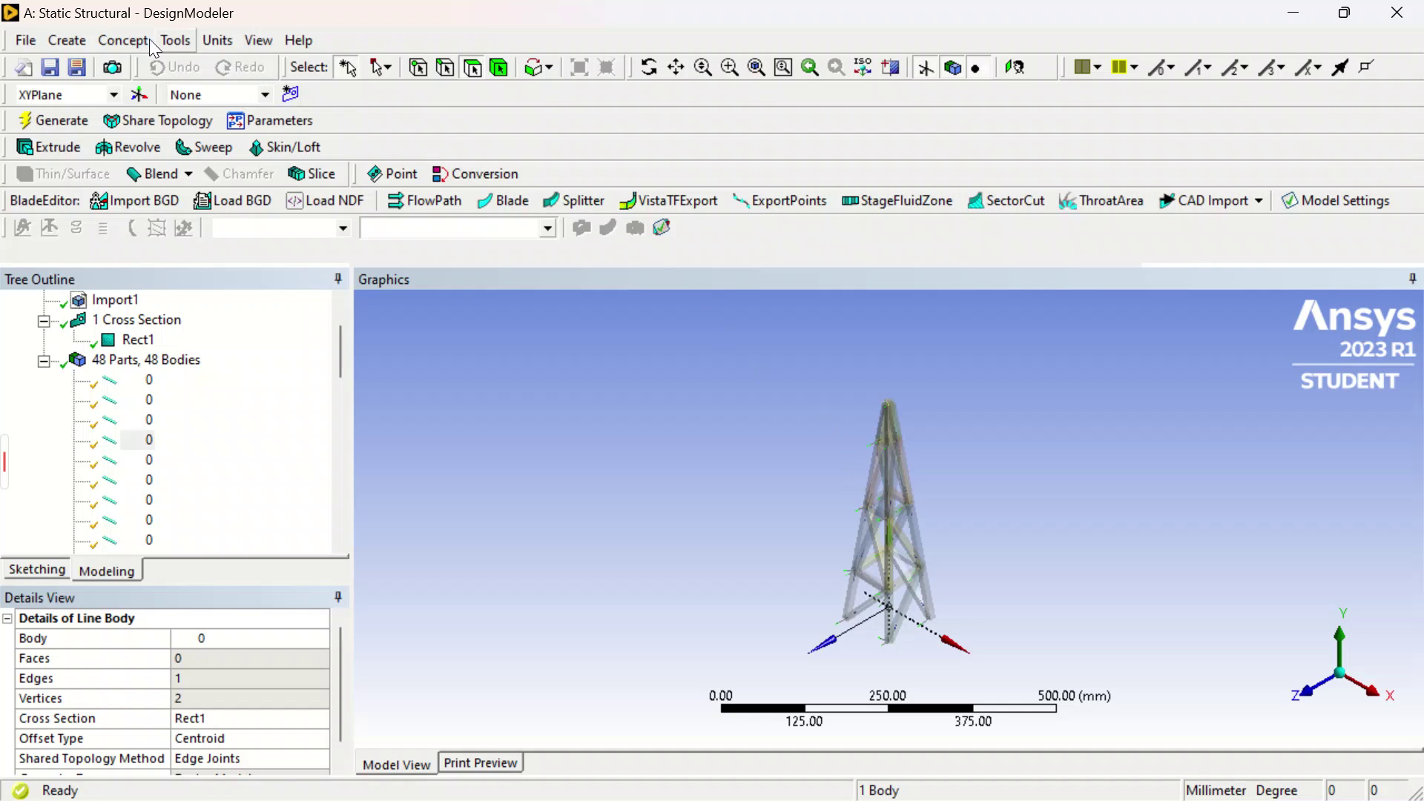
pyautogui.click(257, 40)
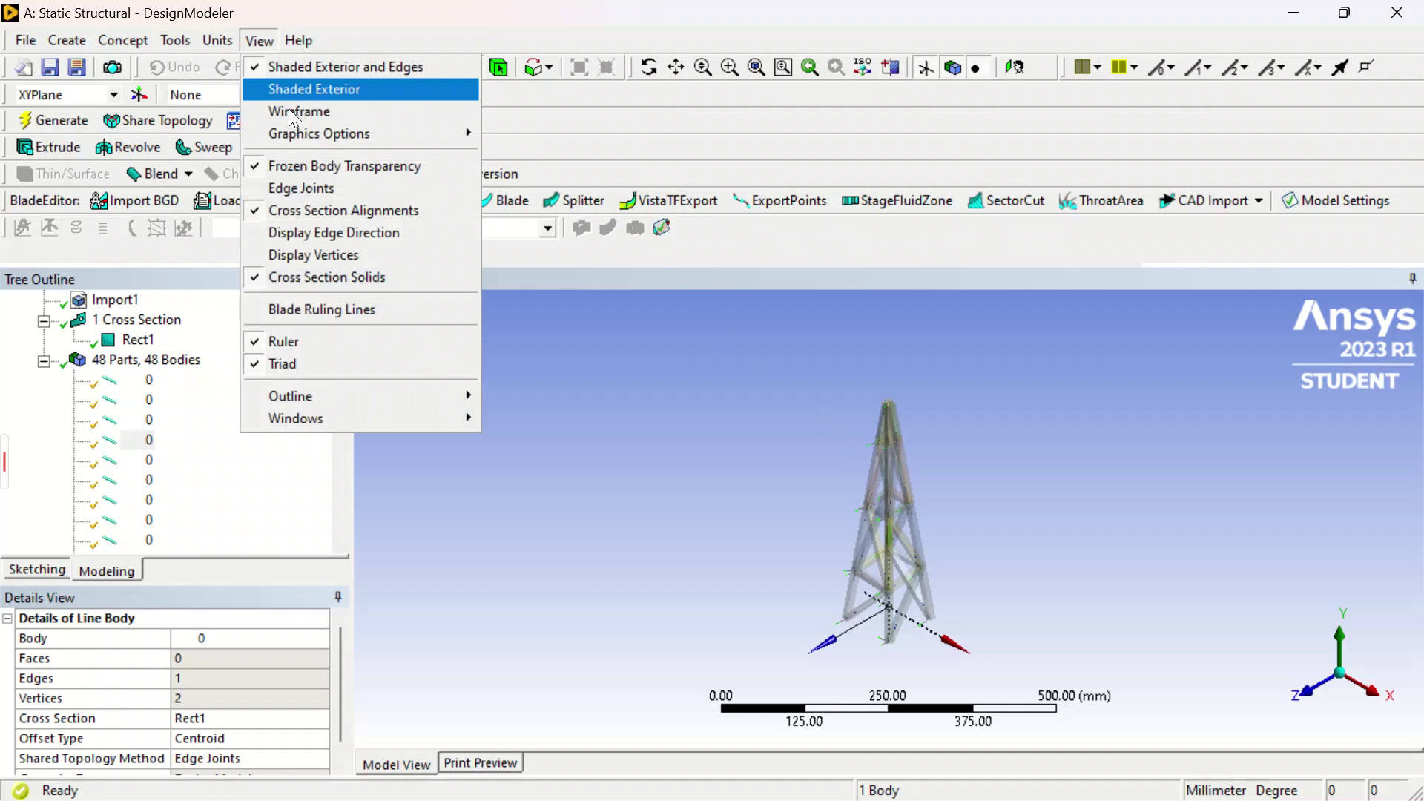
pyautogui.click(260, 276)
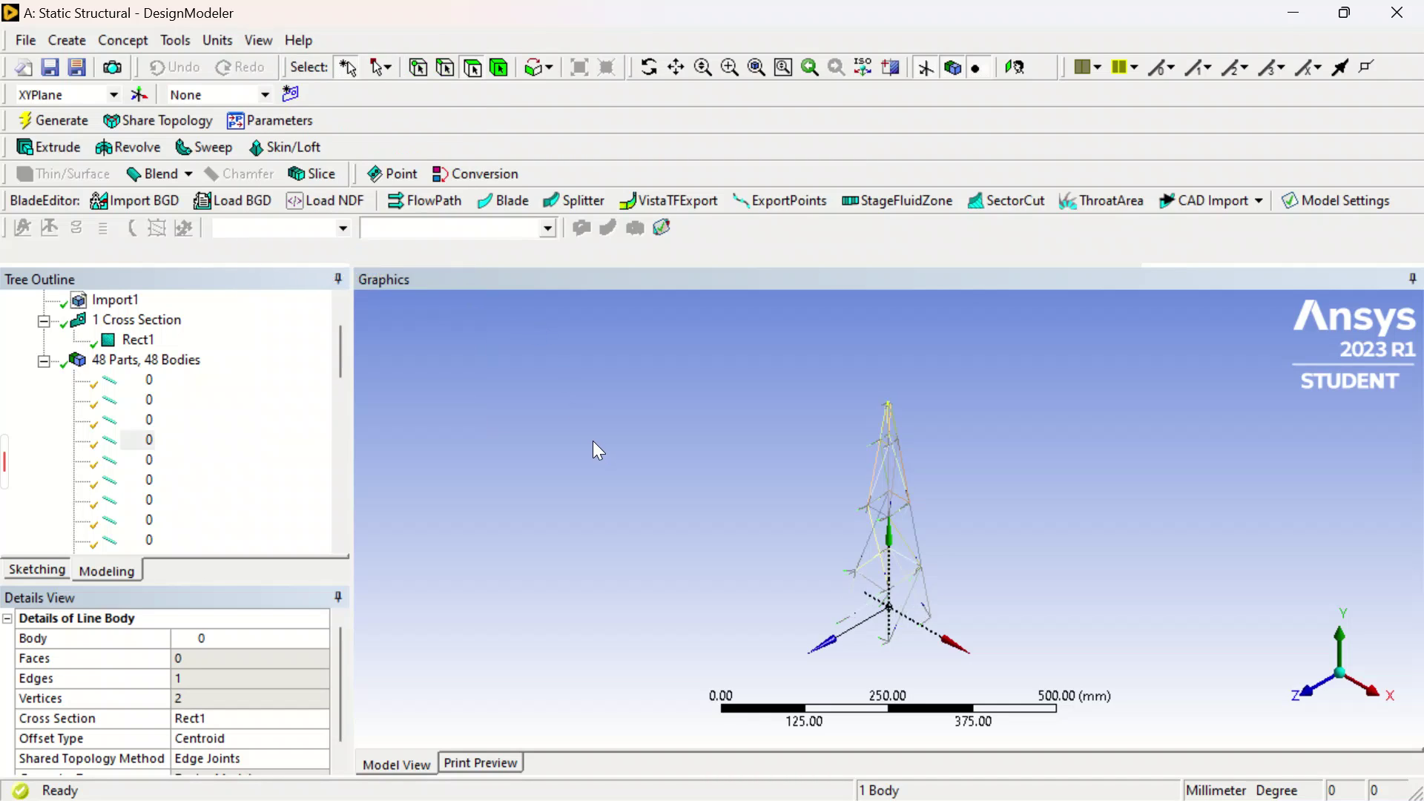
# Step: Combine all 48 line bodies of the tower into one new part
pyautogui.click(145, 381)
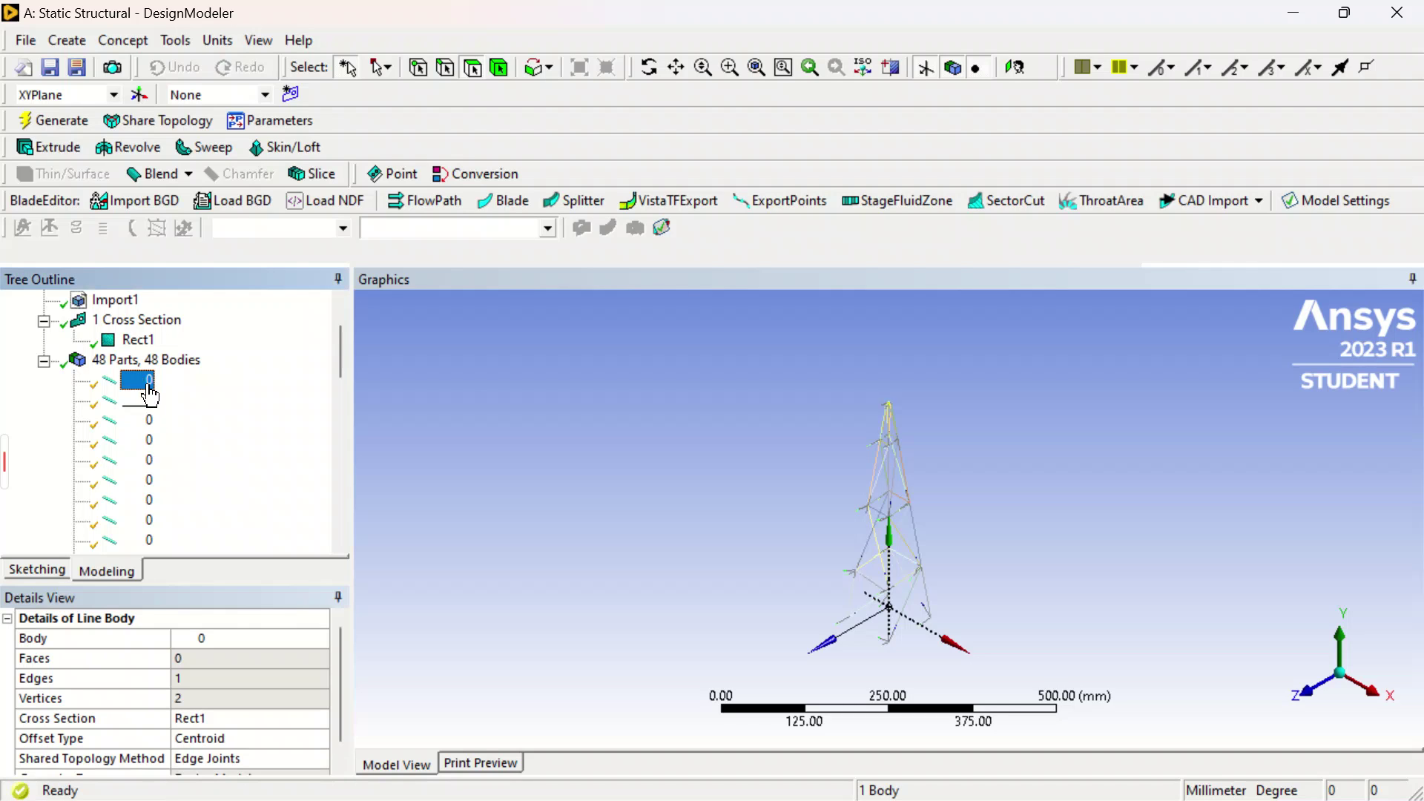
pyautogui.keyDown('ctrl'); pyautogui.click(148, 402); pyautogui.keyUp('ctrl')
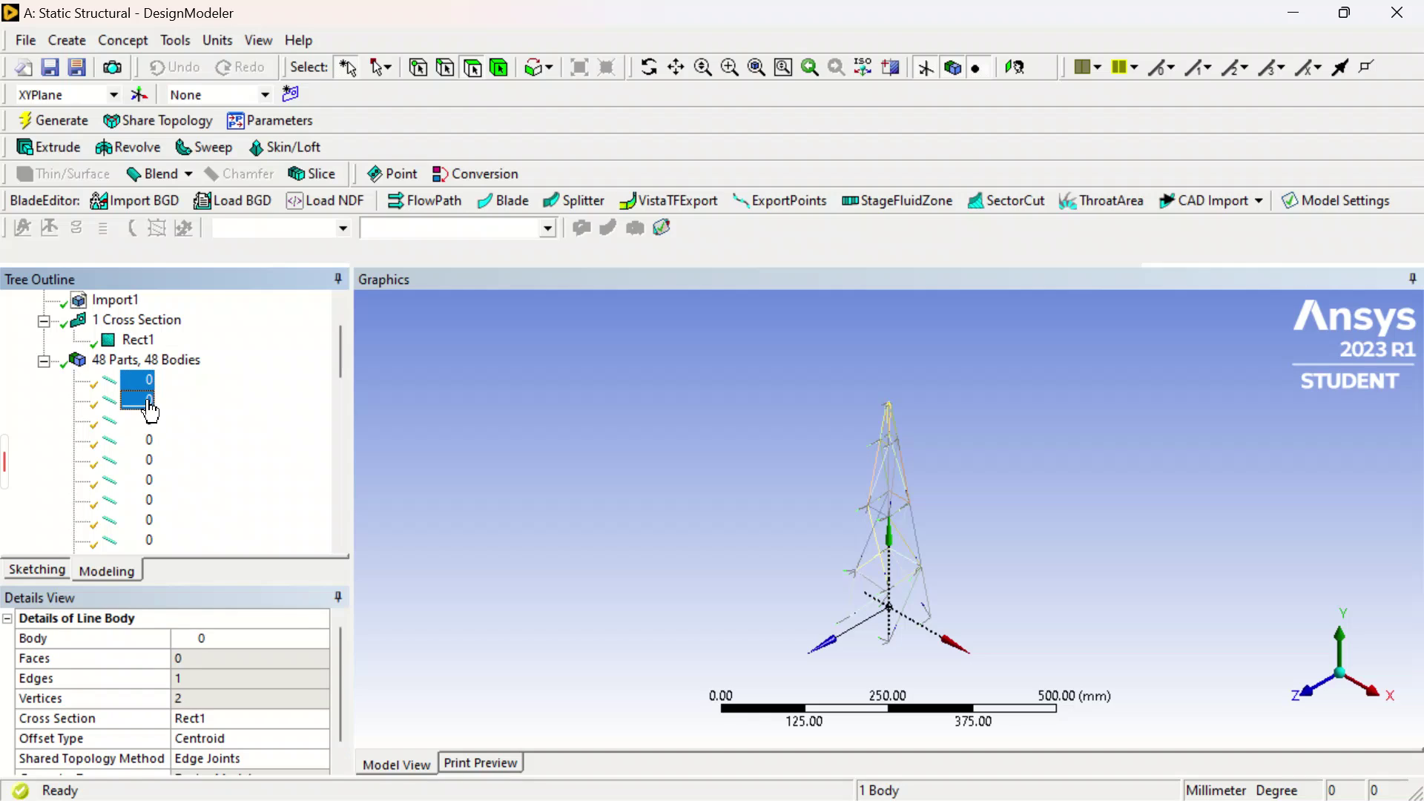
pyautogui.keyDown('ctrl'); pyautogui.click(149, 418); pyautogui.keyUp('ctrl')
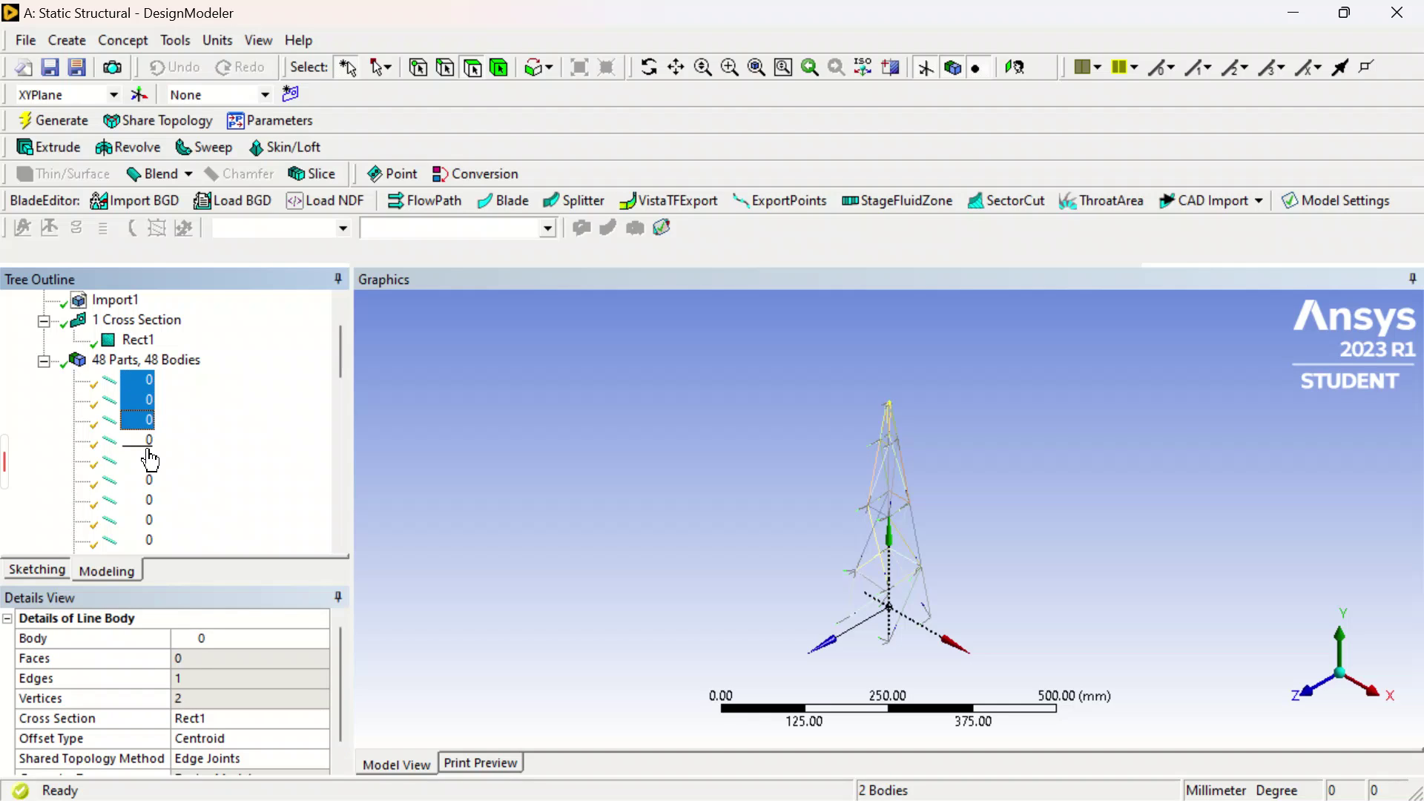
pyautogui.keyDown('ctrl'); pyautogui.click(149, 440); pyautogui.keyUp('ctrl')
pyautogui.keyDown('ctrl'); pyautogui.click(149, 460); pyautogui.keyUp('ctrl')
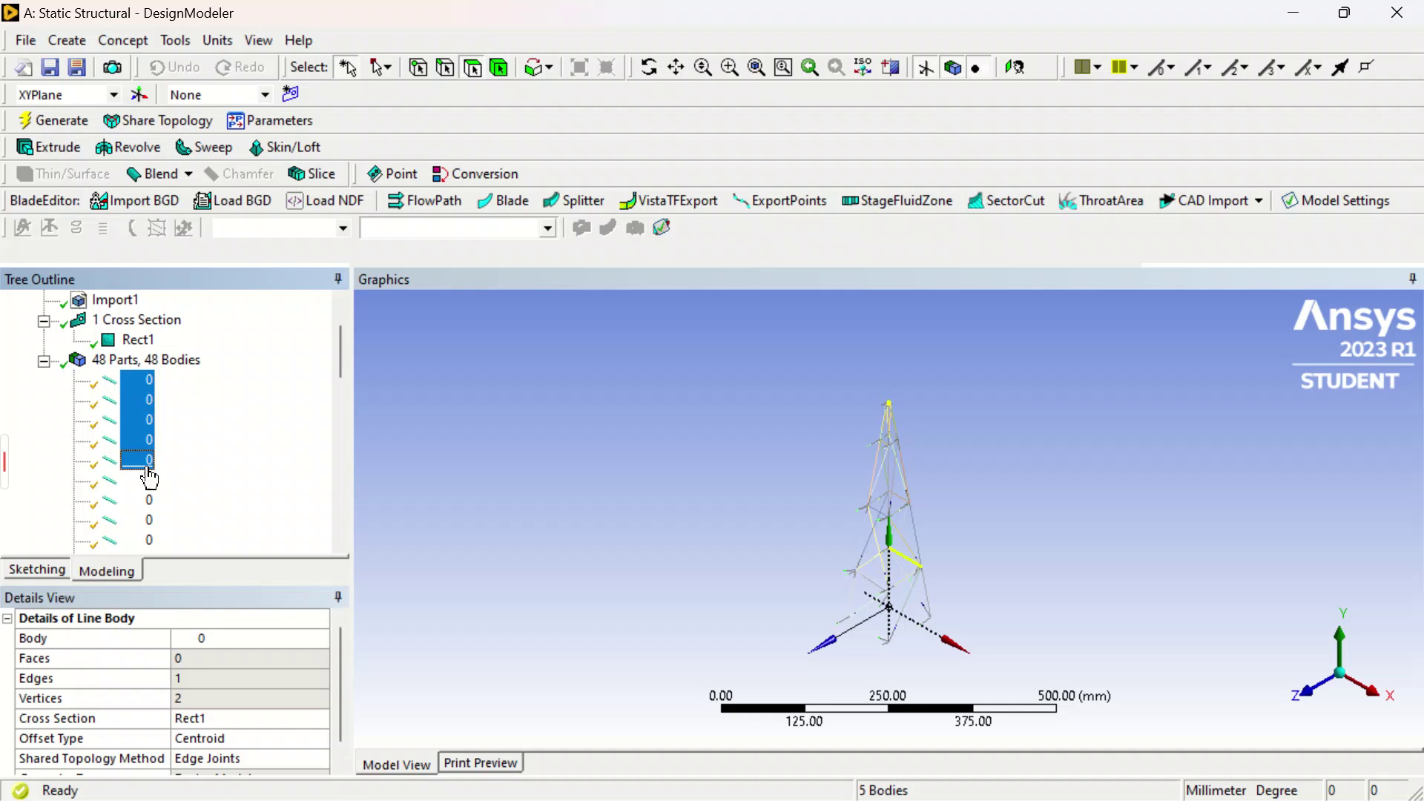
pyautogui.keyDown('shift'); pyautogui.click(148, 420); pyautogui.keyUp('shift')
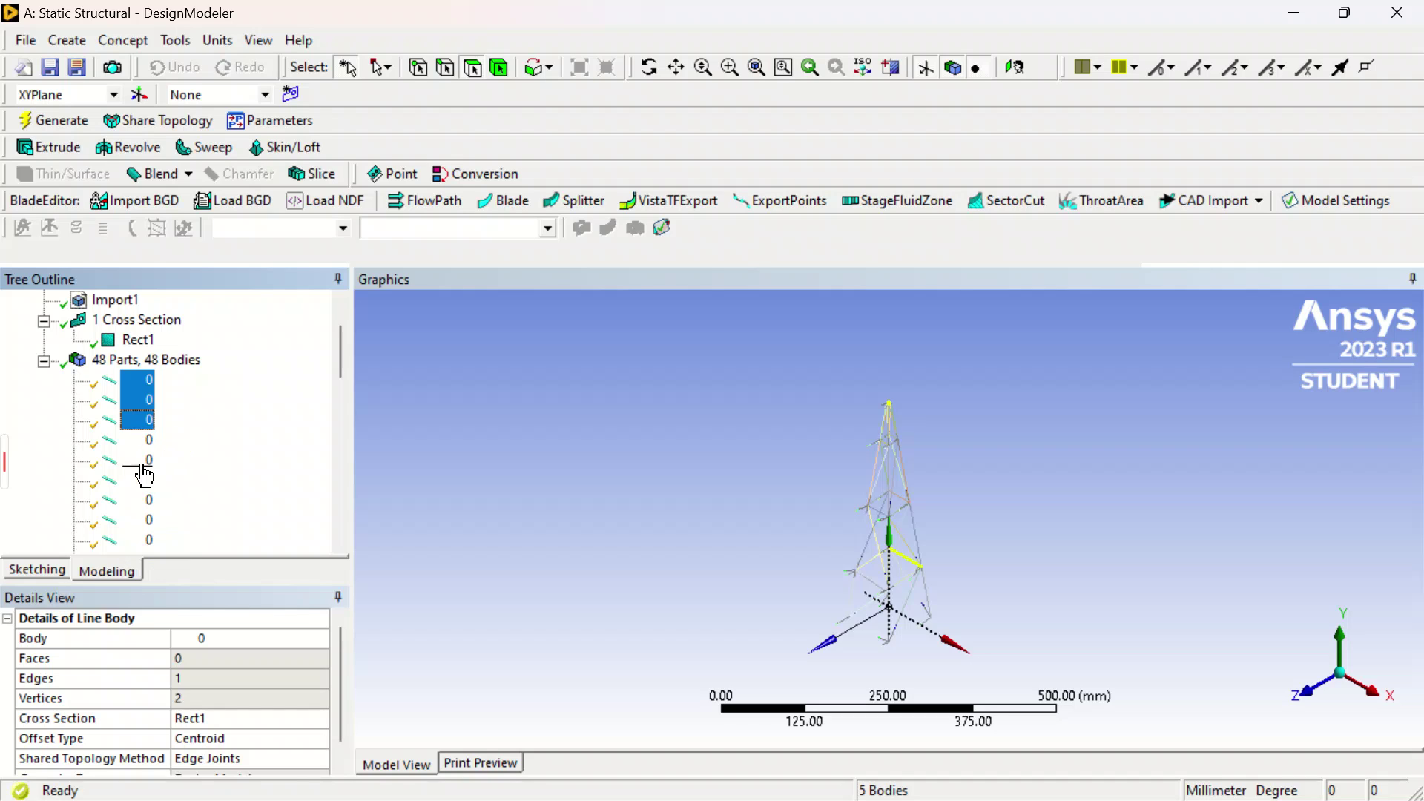
pyautogui.scroll(-8, 143, 474)
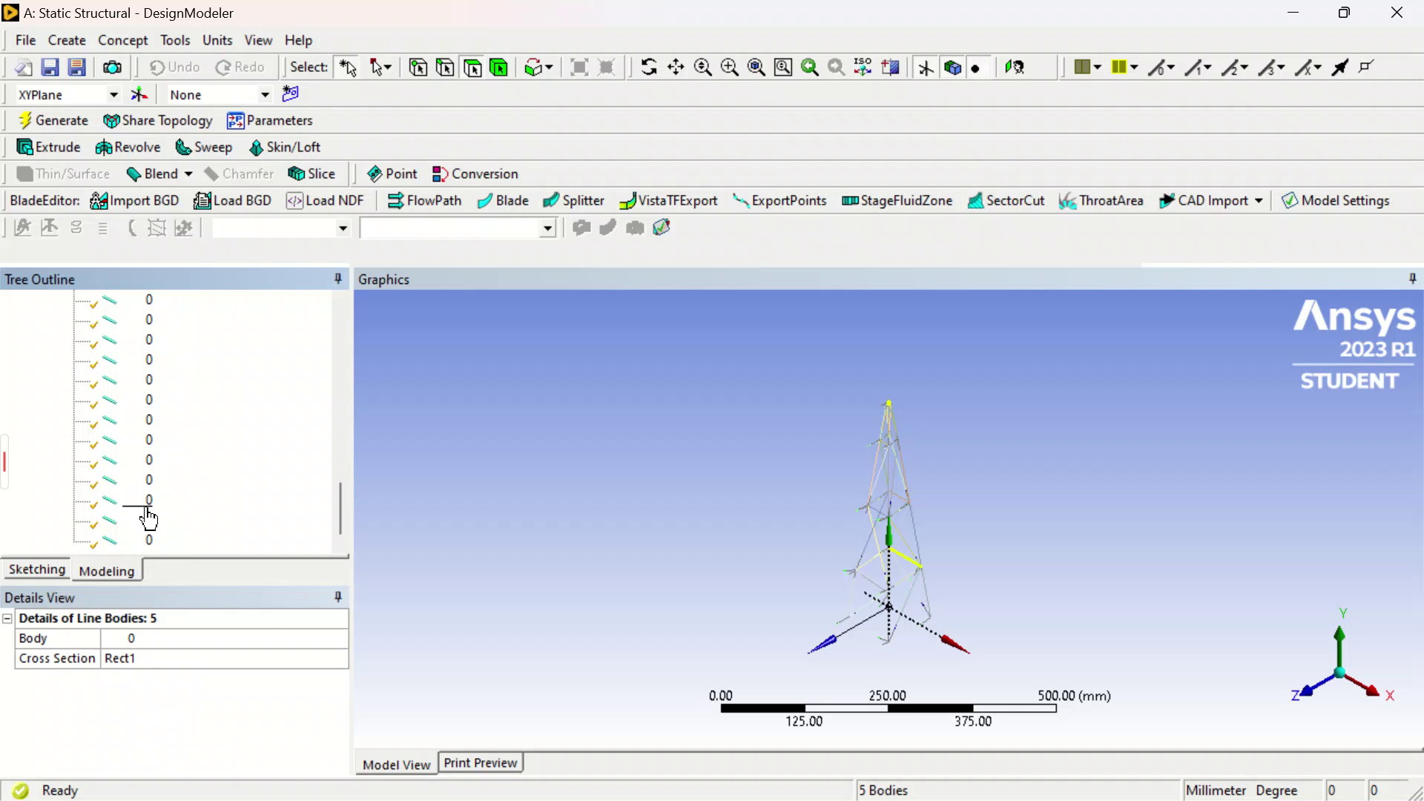
pyautogui.keyDown('shift'); pyautogui.click(149, 540); pyautogui.keyUp('shift')
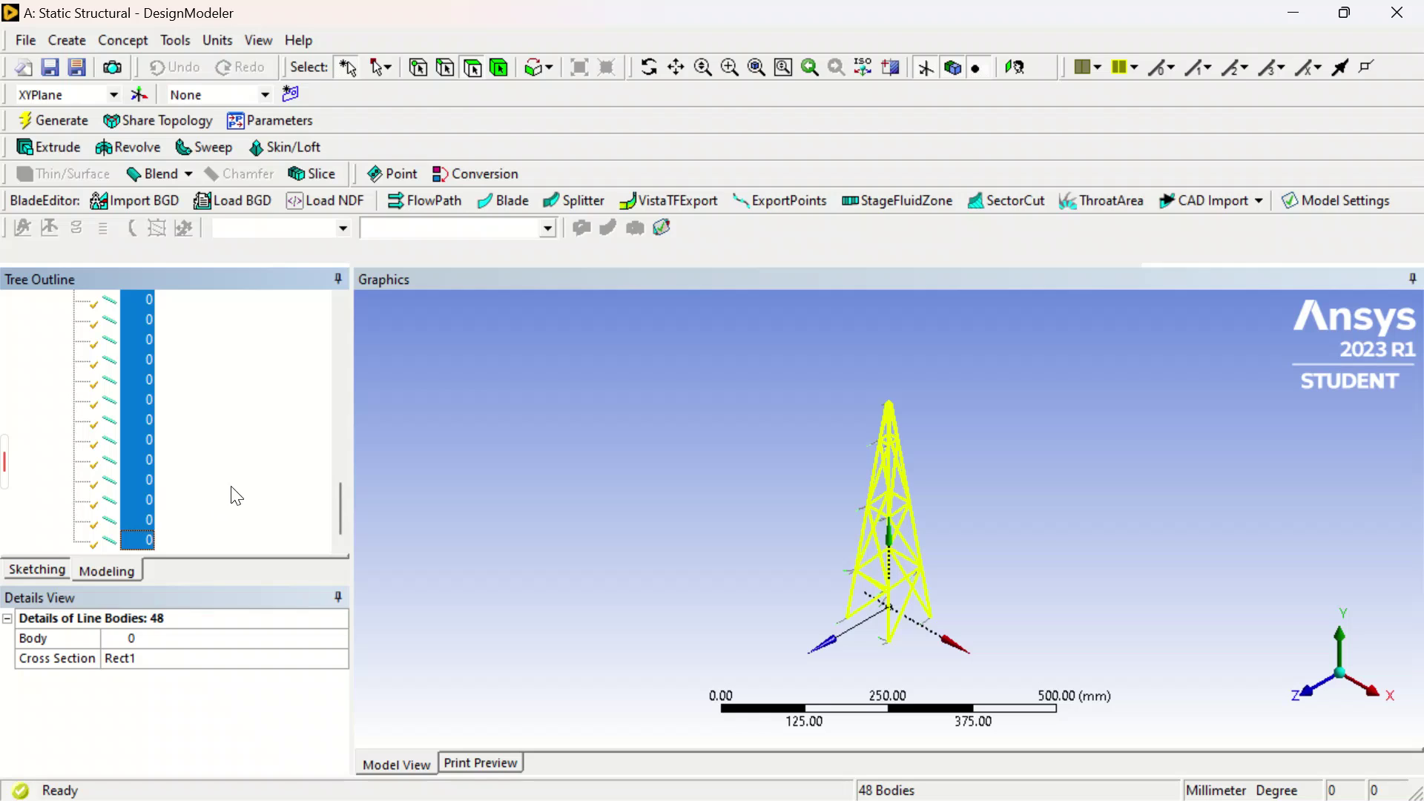
pyautogui.rightClick(141, 449)
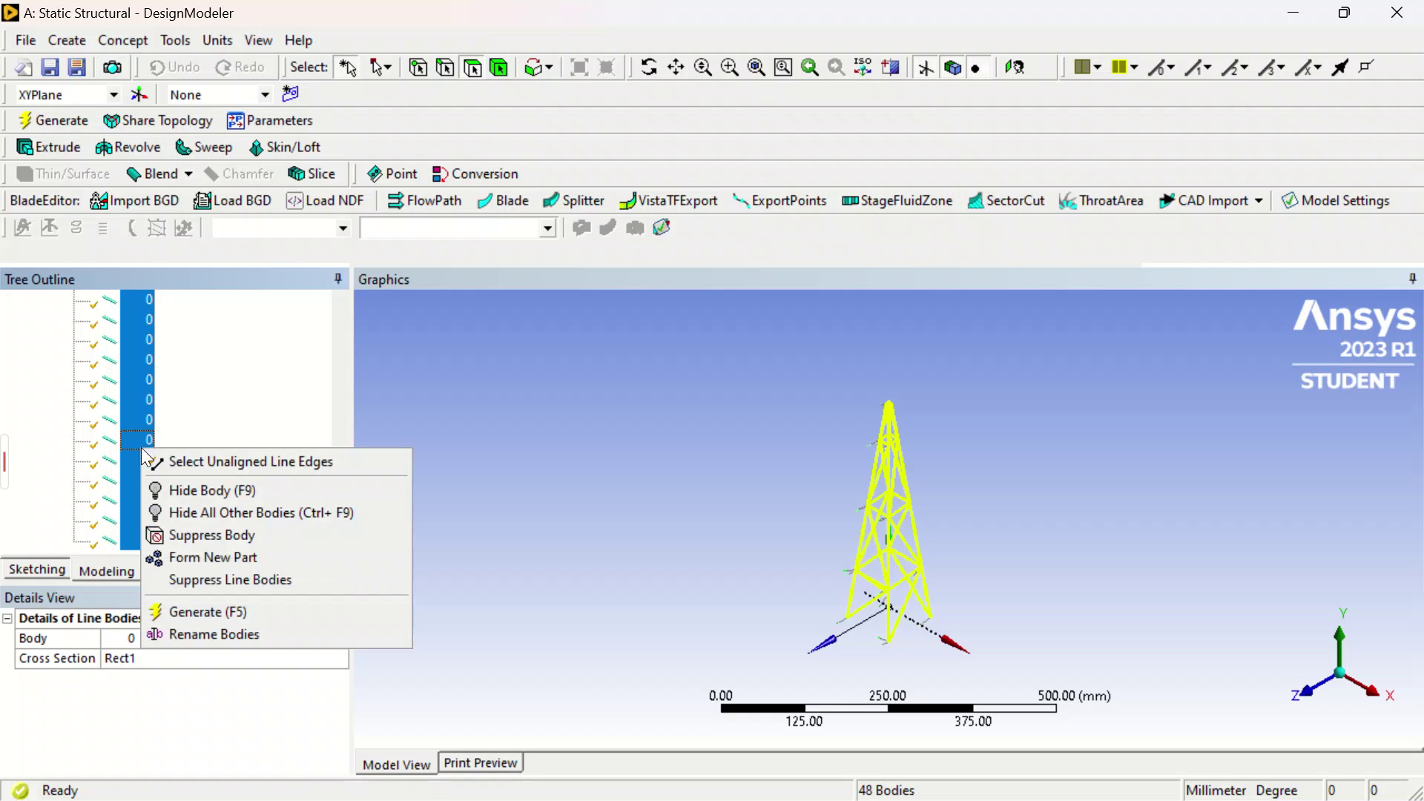
pyautogui.click(276, 561)
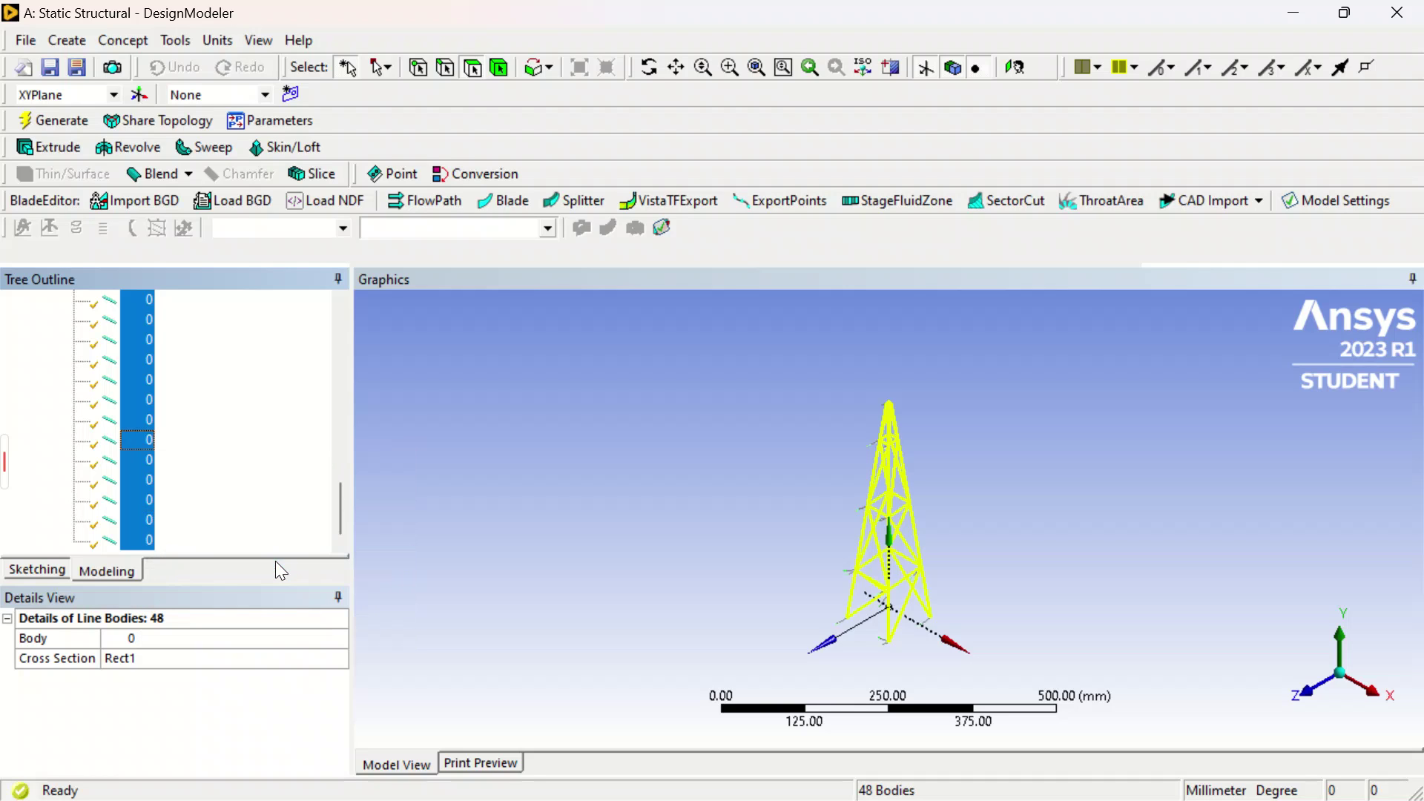
pyautogui.click(122, 463)
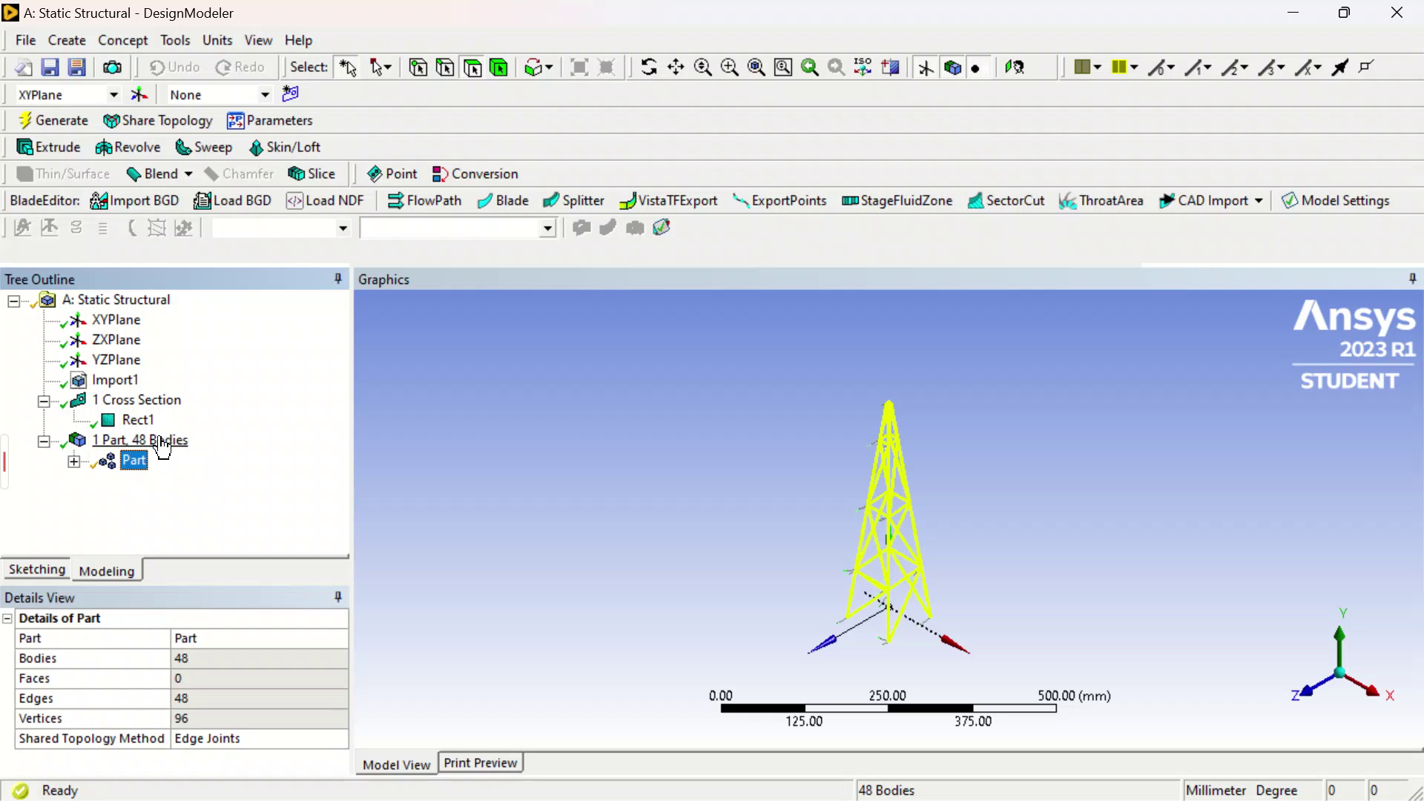
# Step: Examine the list of line bodies contained in the new part, then collapse it again
pyautogui.click(73, 462)
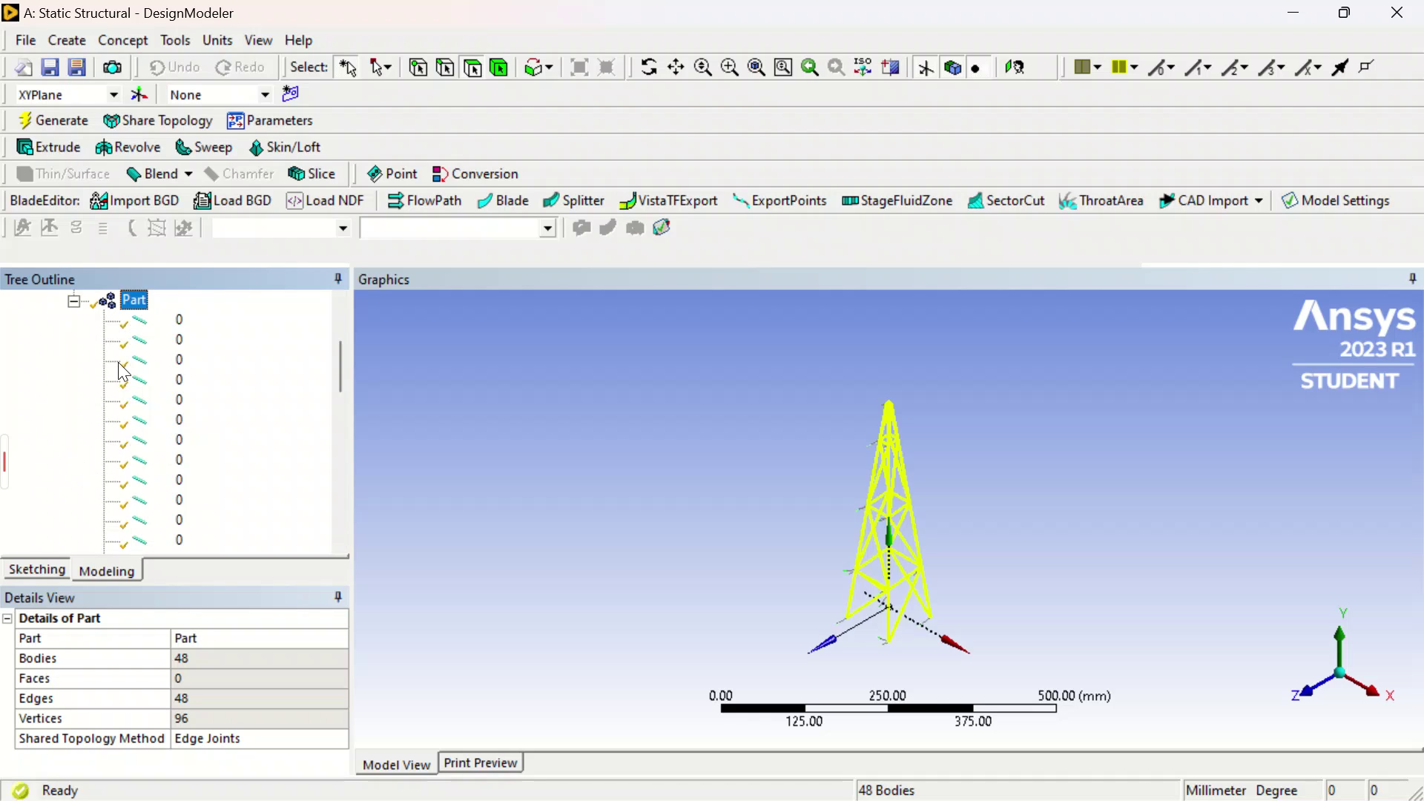
pyautogui.scroll(1, 123, 373)
pyautogui.scroll(-7, 148, 460)
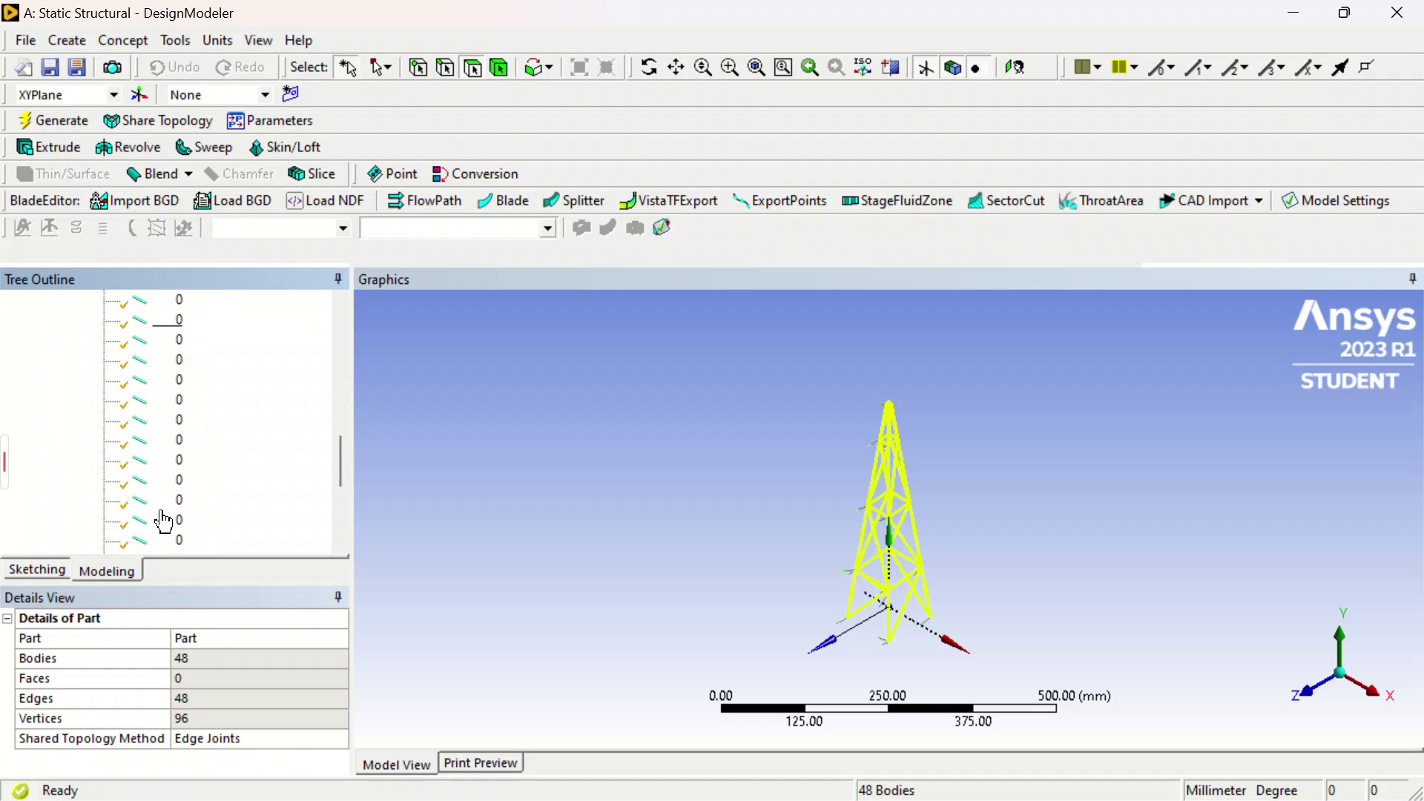
pyautogui.scroll(10, 160, 460)
pyautogui.click(74, 423)
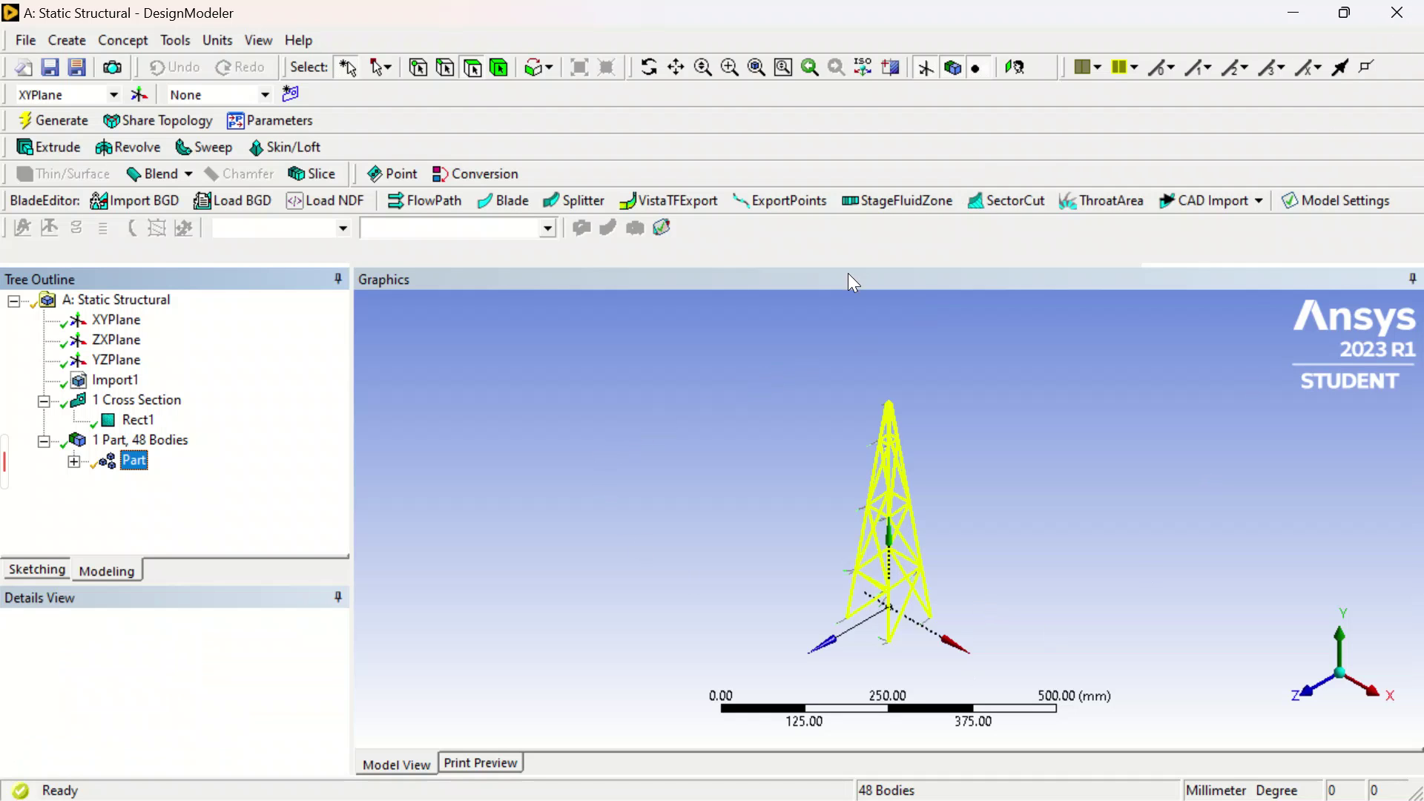
# Step: Switch to Workbench, open the Static Structural system's Model in Mechanical and expand its geometry imports and geometry branches
pyautogui.hotkey('alt', 'Tab')
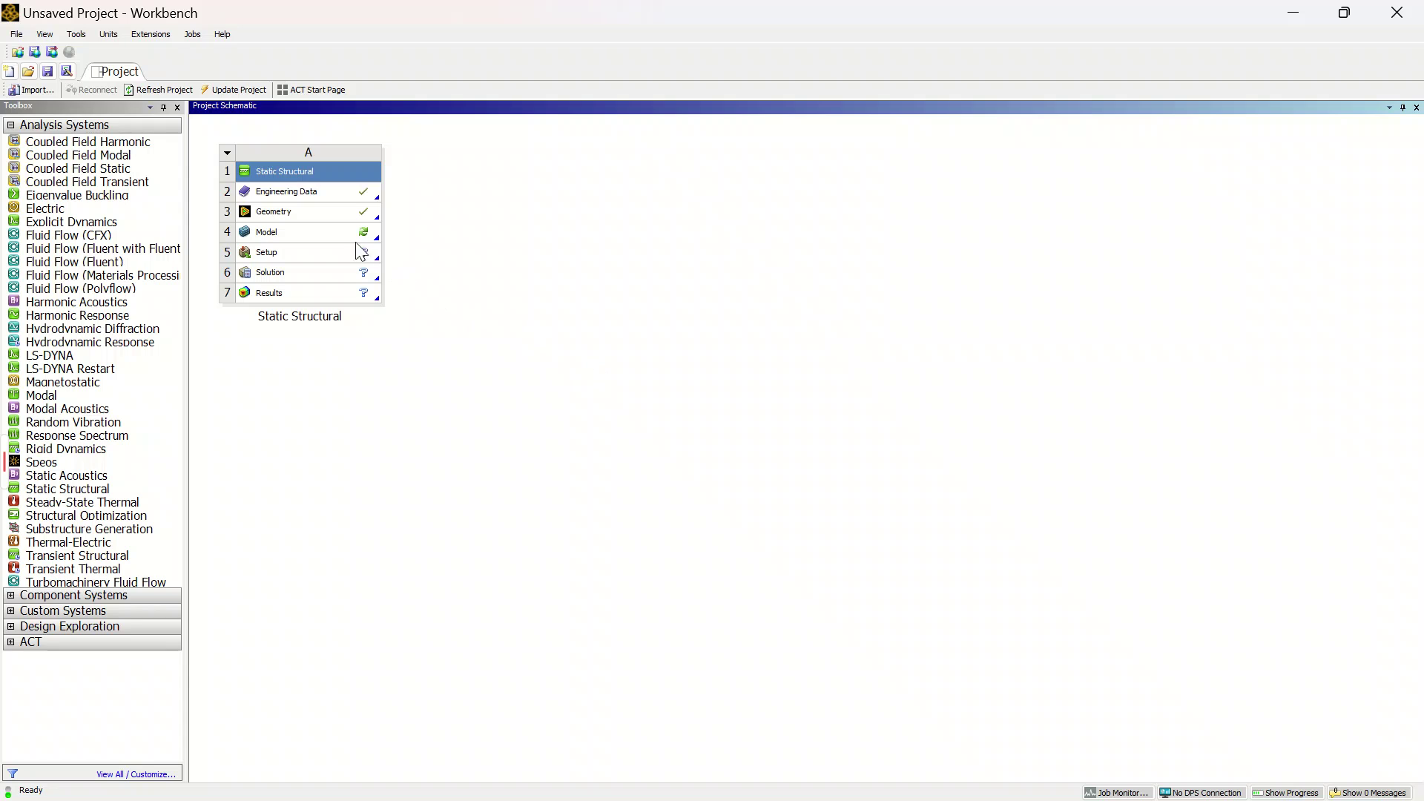
pyautogui.doubleClick(331, 233)
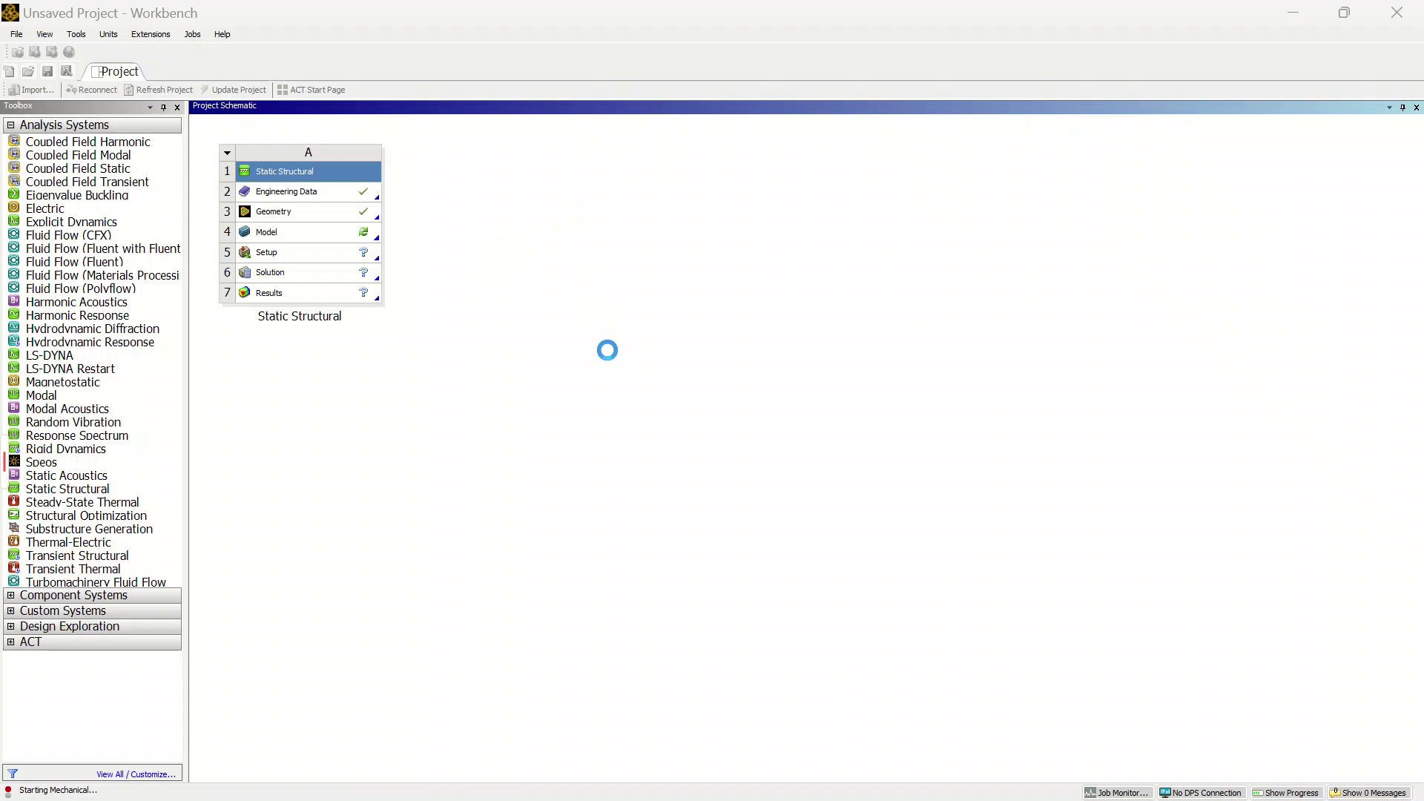
pyautogui.moveTo(8, 474)
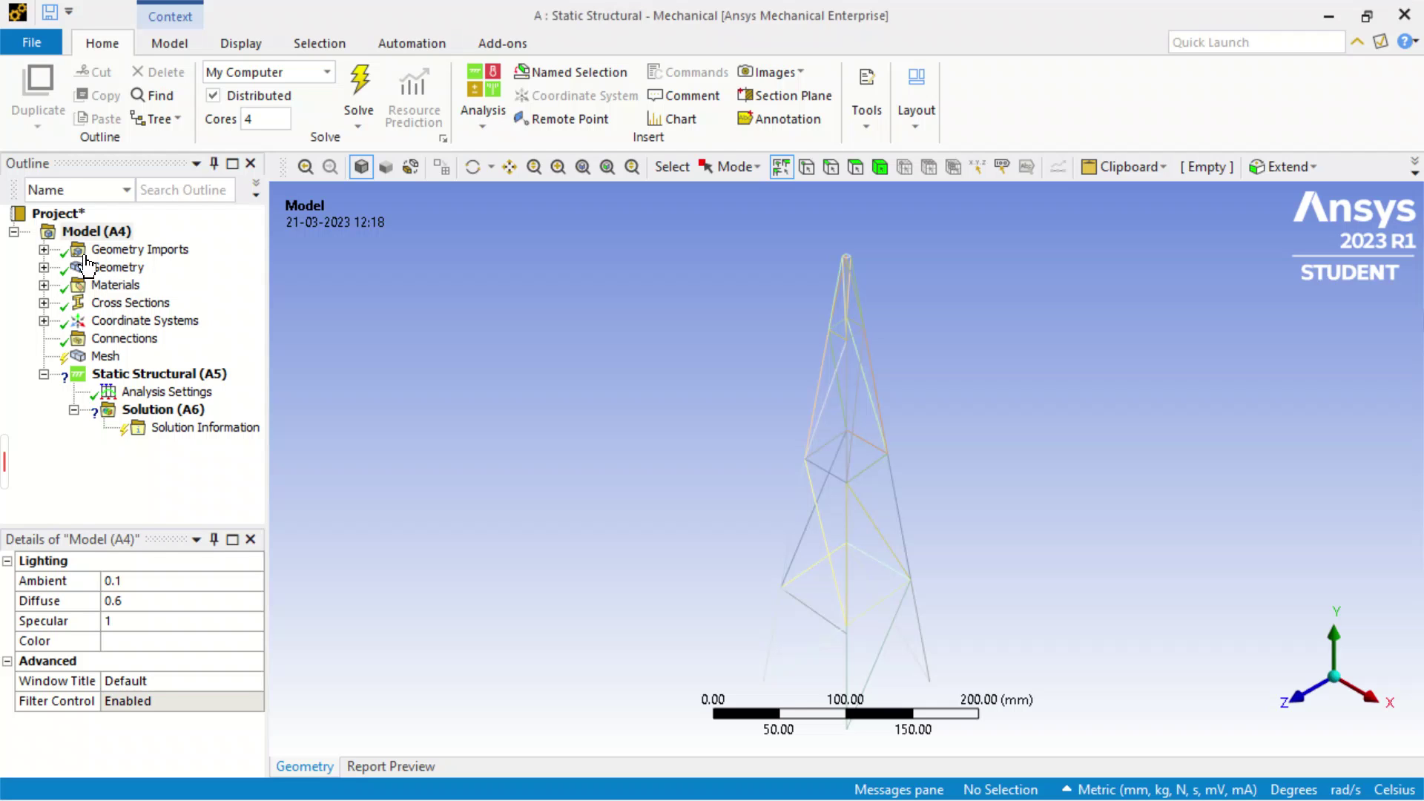
pyautogui.click(44, 250)
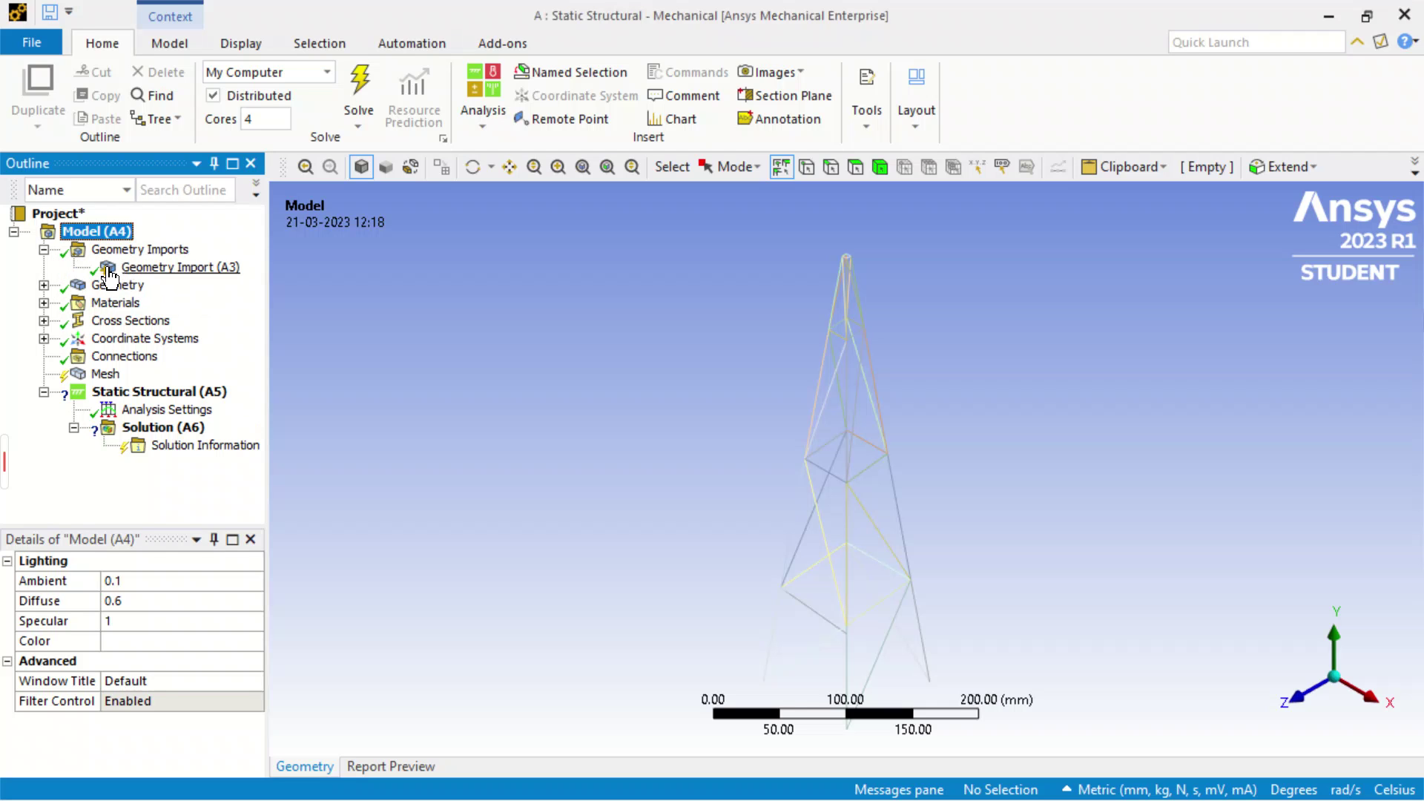
pyautogui.click(44, 285)
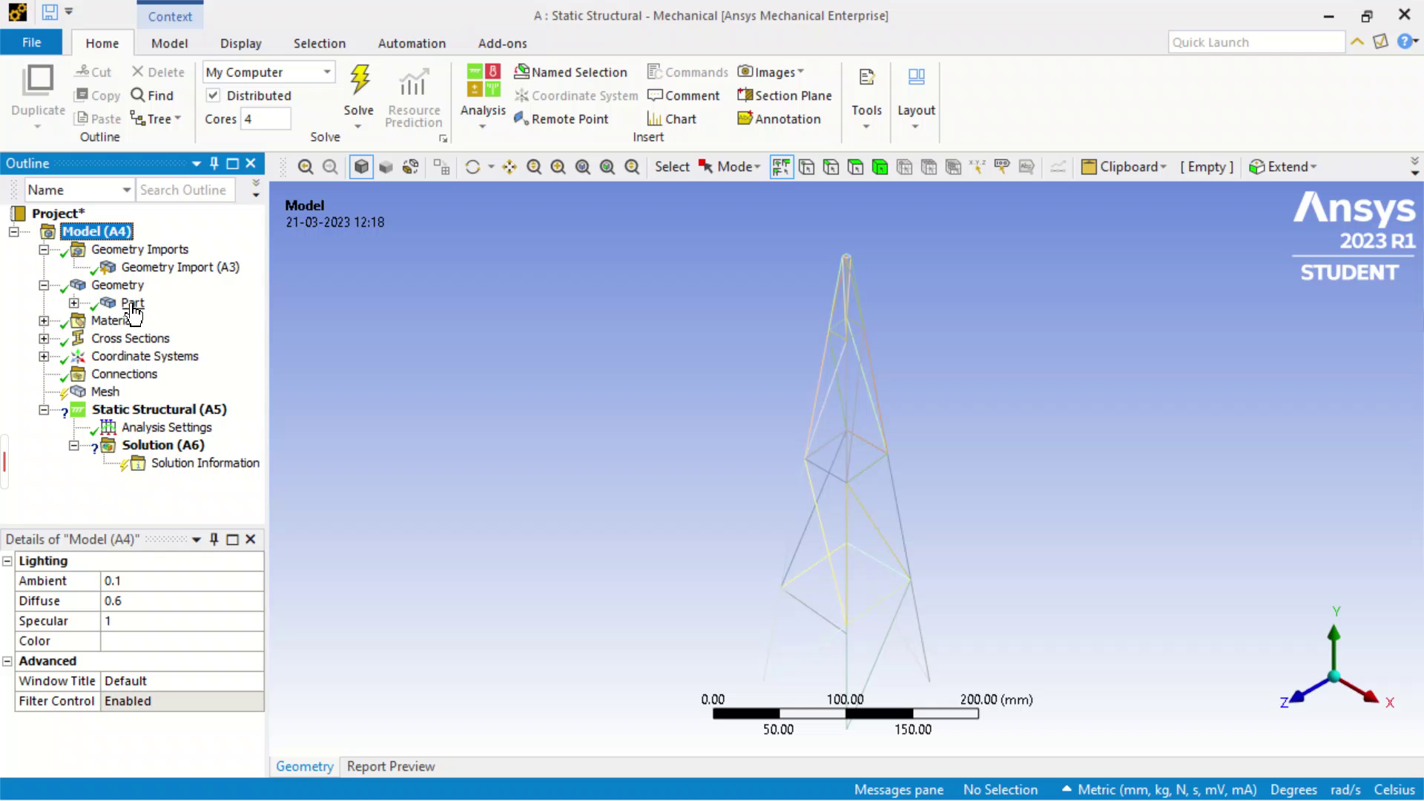
# Step: Generate the tower's mesh with the default settings and inspect the meshed members up close
pyautogui.click(109, 392)
pyautogui.rightClick(109, 392)
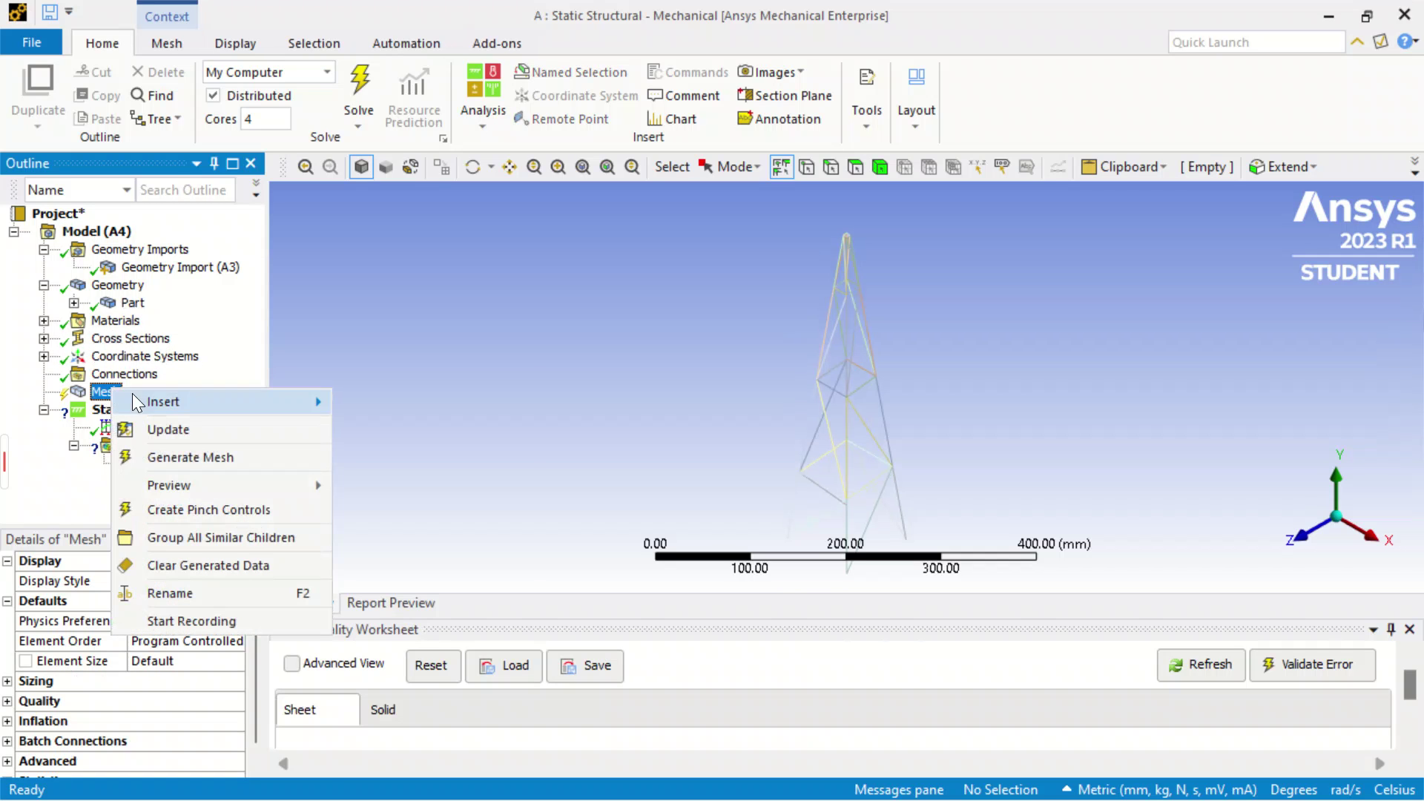
pyautogui.click(200, 456)
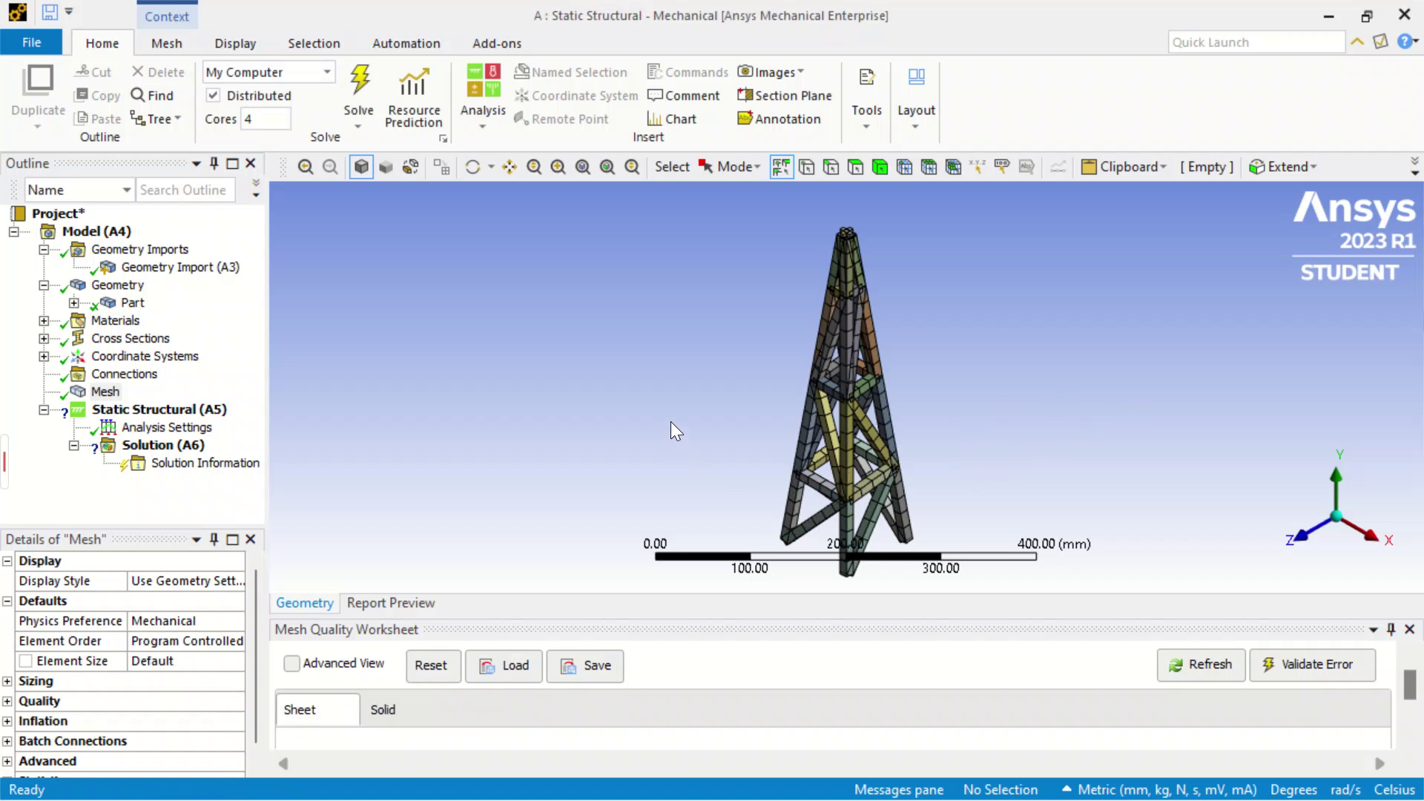
pyautogui.scroll(5, 845, 431)
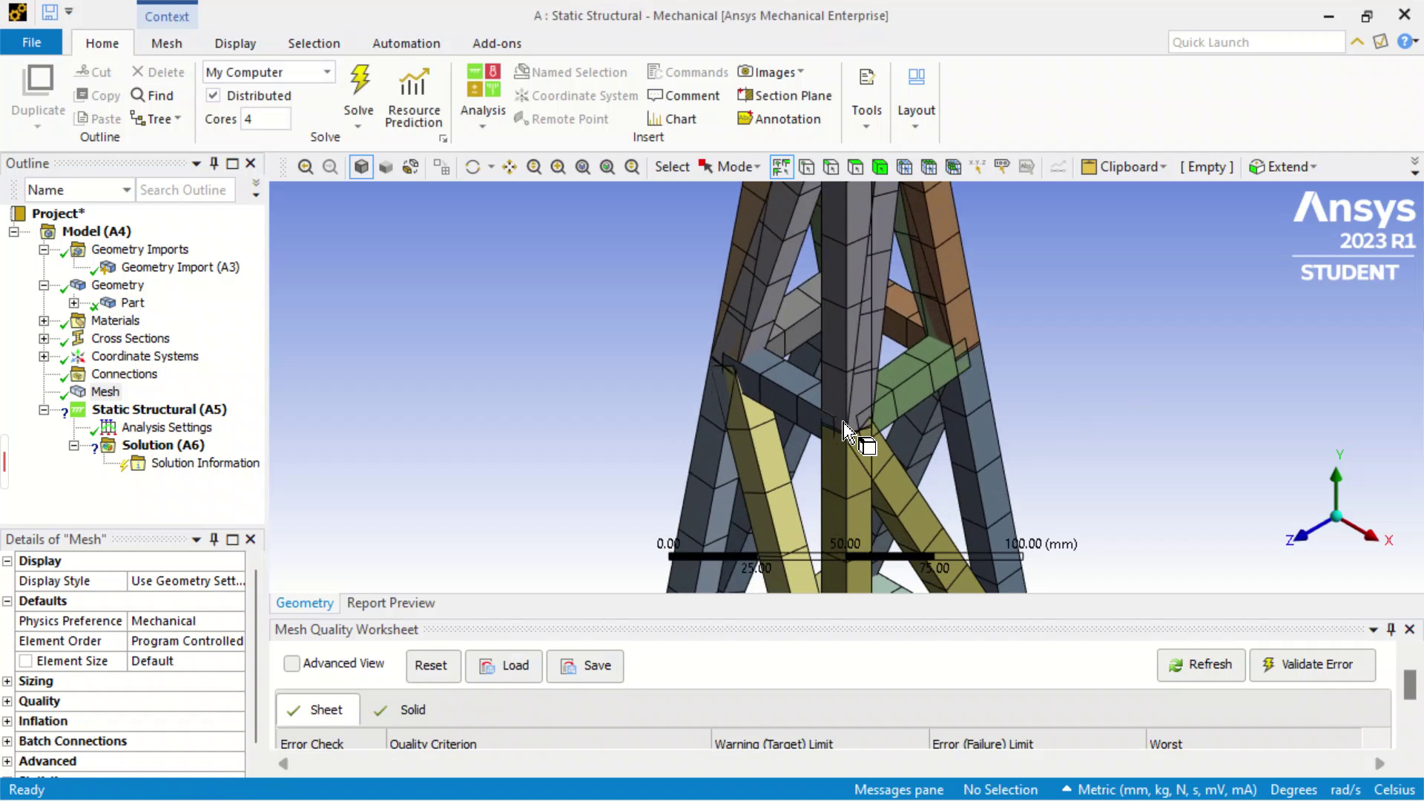
pyautogui.scroll(-7, 846, 430)
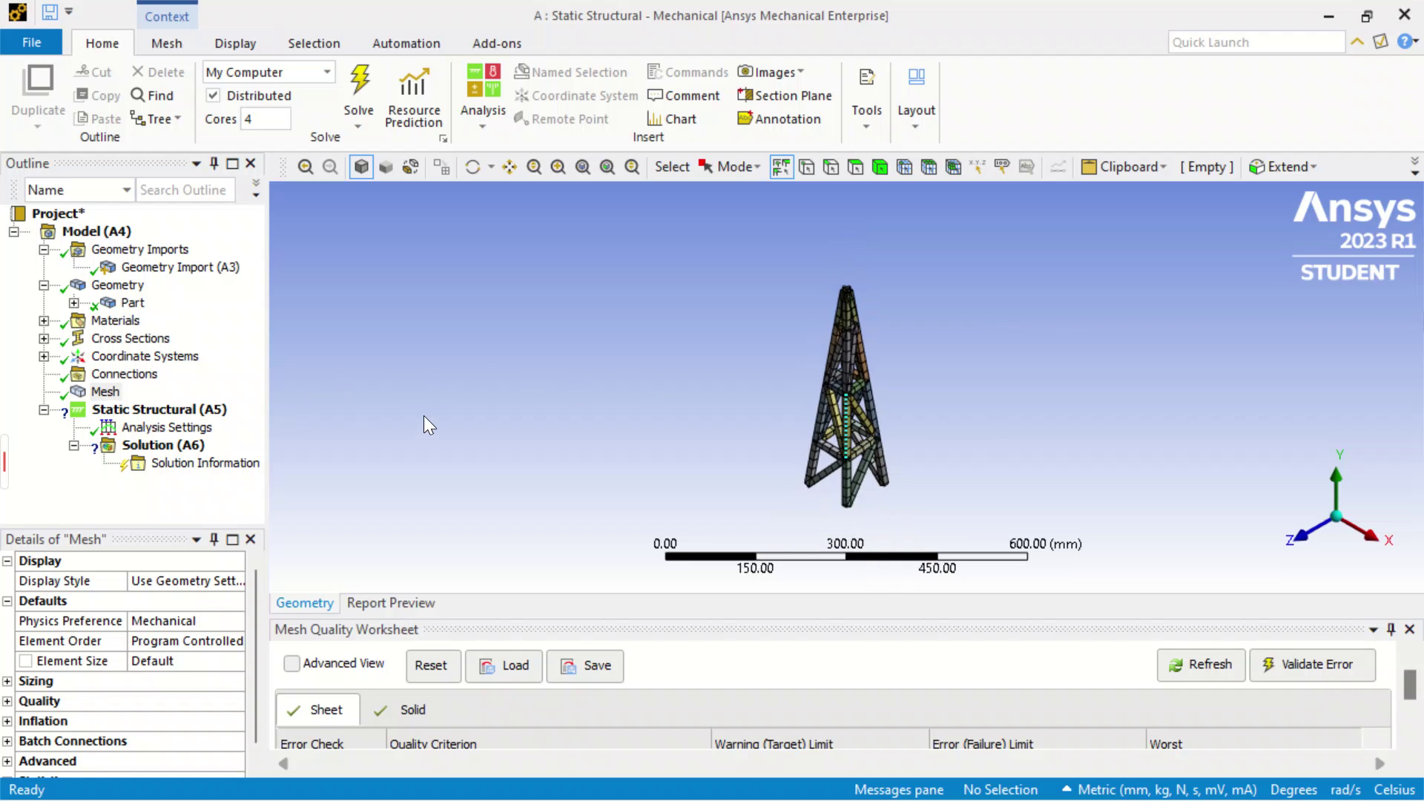
# Step: Add a fixed support to the static structural analysis
pyautogui.click(134, 408)
pyautogui.rightClick(134, 409)
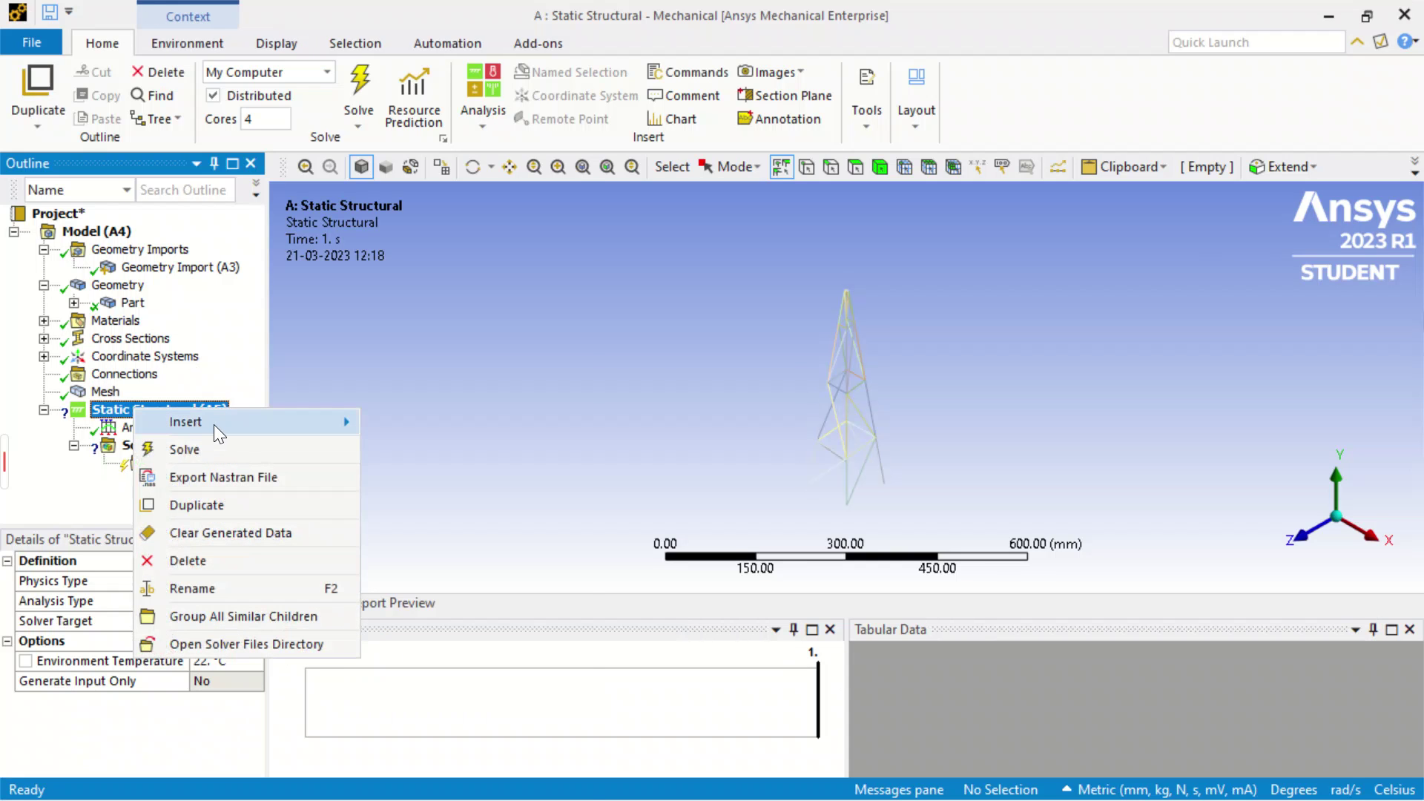
pyautogui.moveTo(213, 425)
pyautogui.click(486, 363)
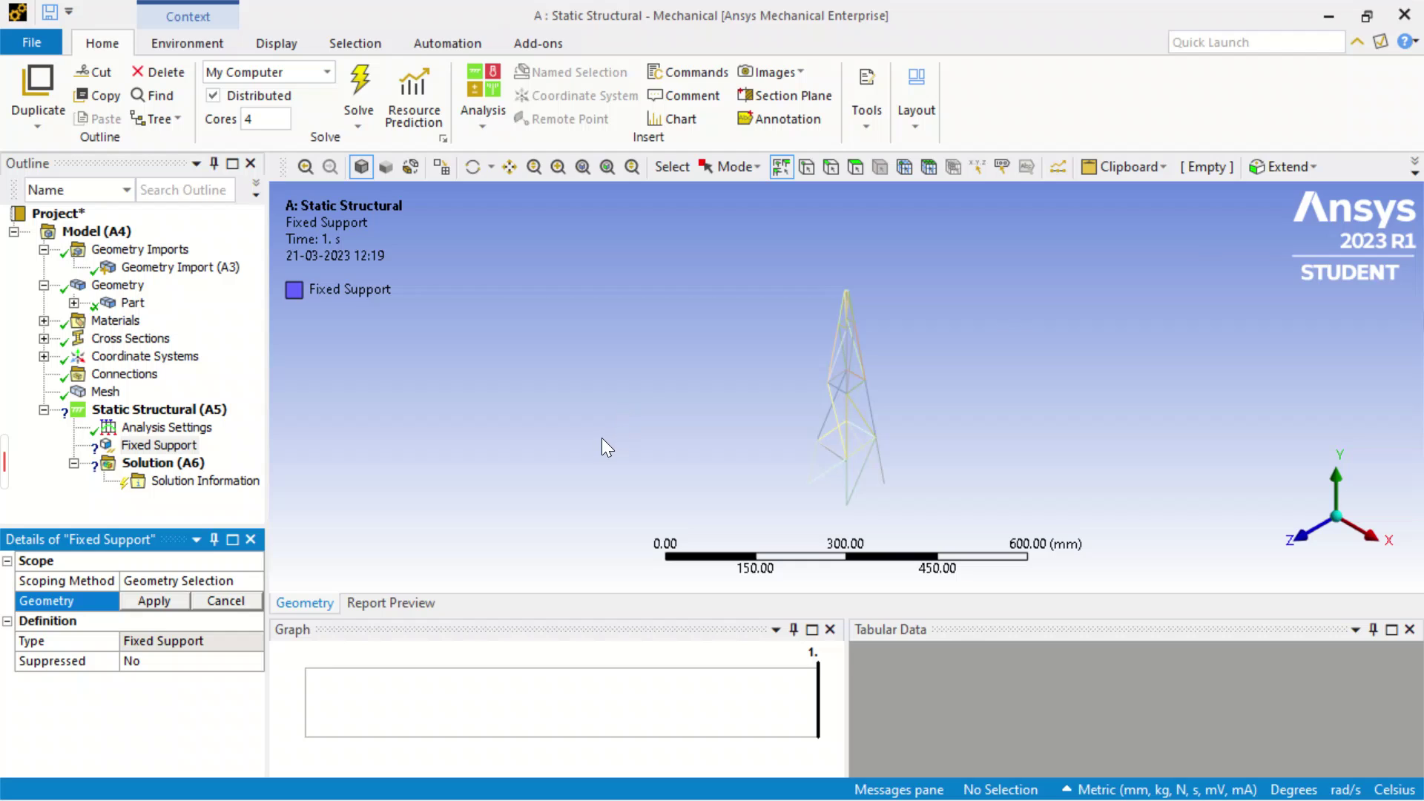
# Step: Scope the fixed support to the four vertices at the feet of the tower legs
pyautogui.click(472, 167)
pyautogui.moveTo(860, 479); pyautogui.dragTo(594, 452)
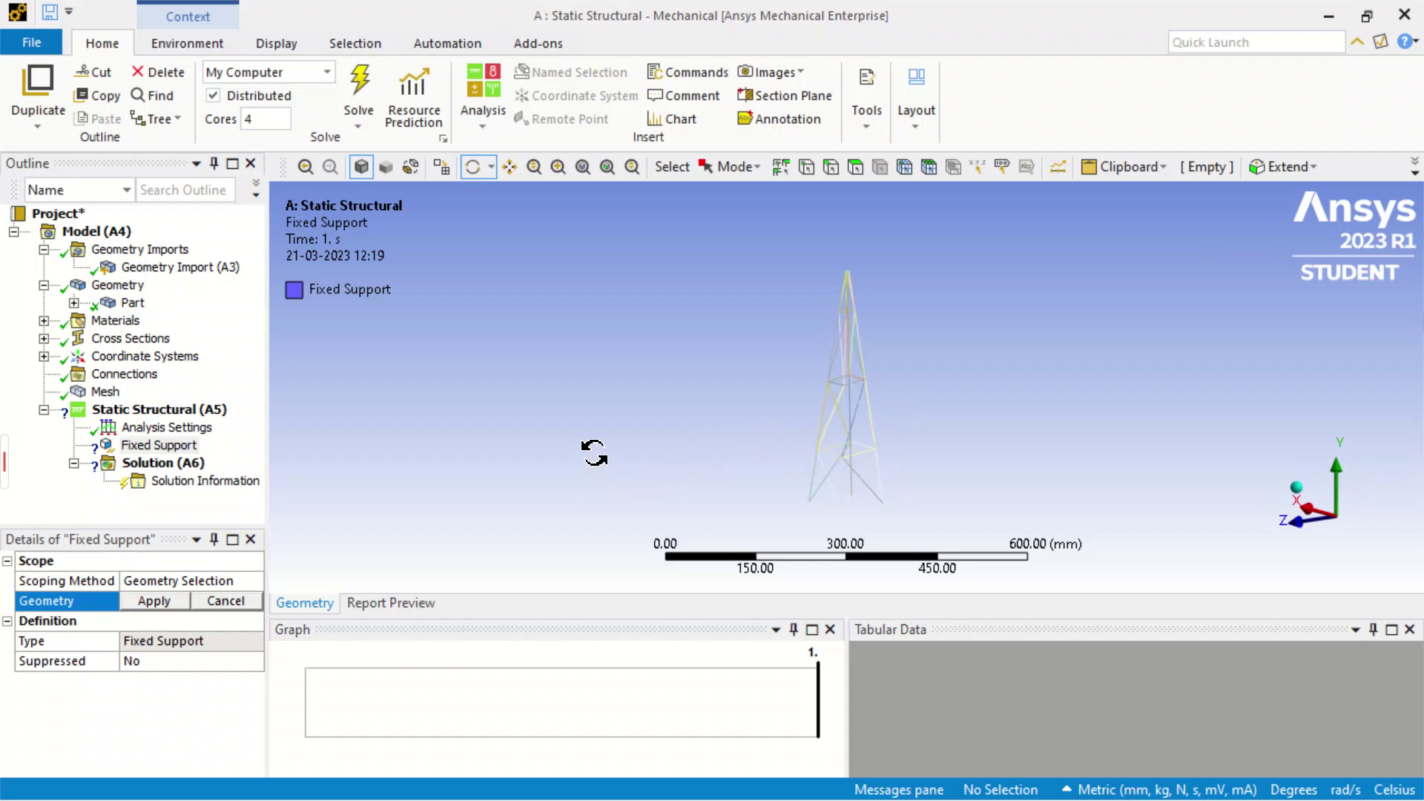
pyautogui.scroll(-4, 809, 475)
pyautogui.scroll(7, 843, 464)
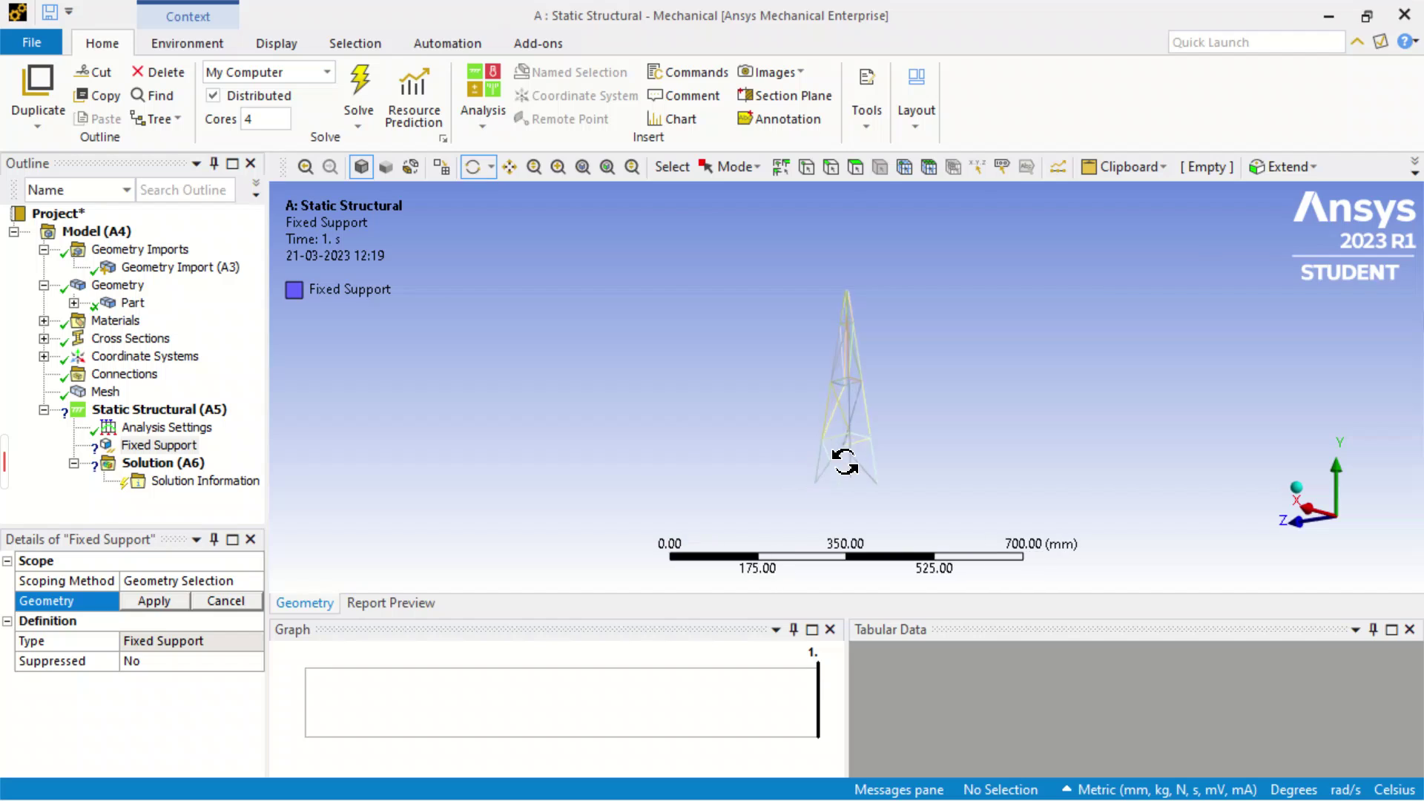
pyautogui.scroll(2, 846, 473)
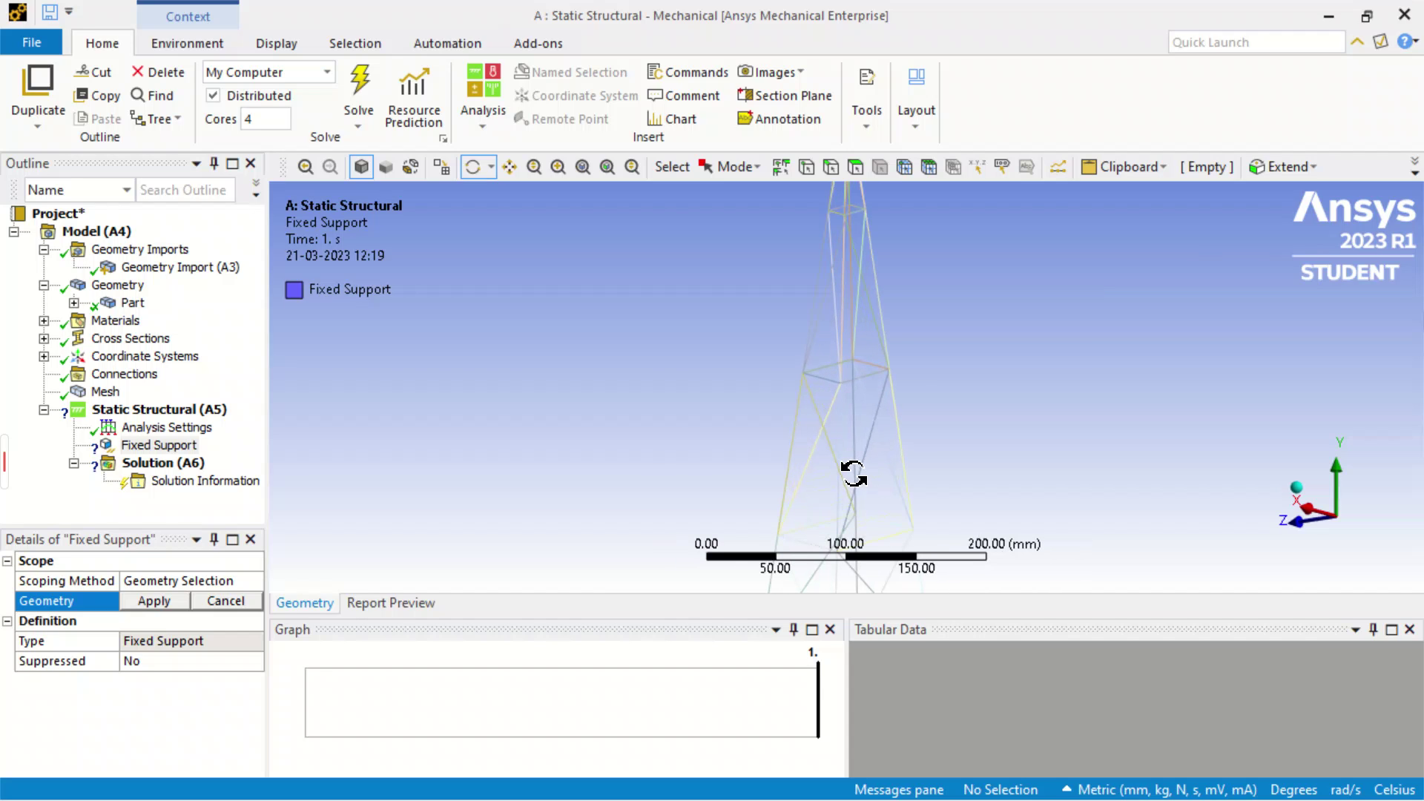
pyautogui.scroll(-2, 853, 473)
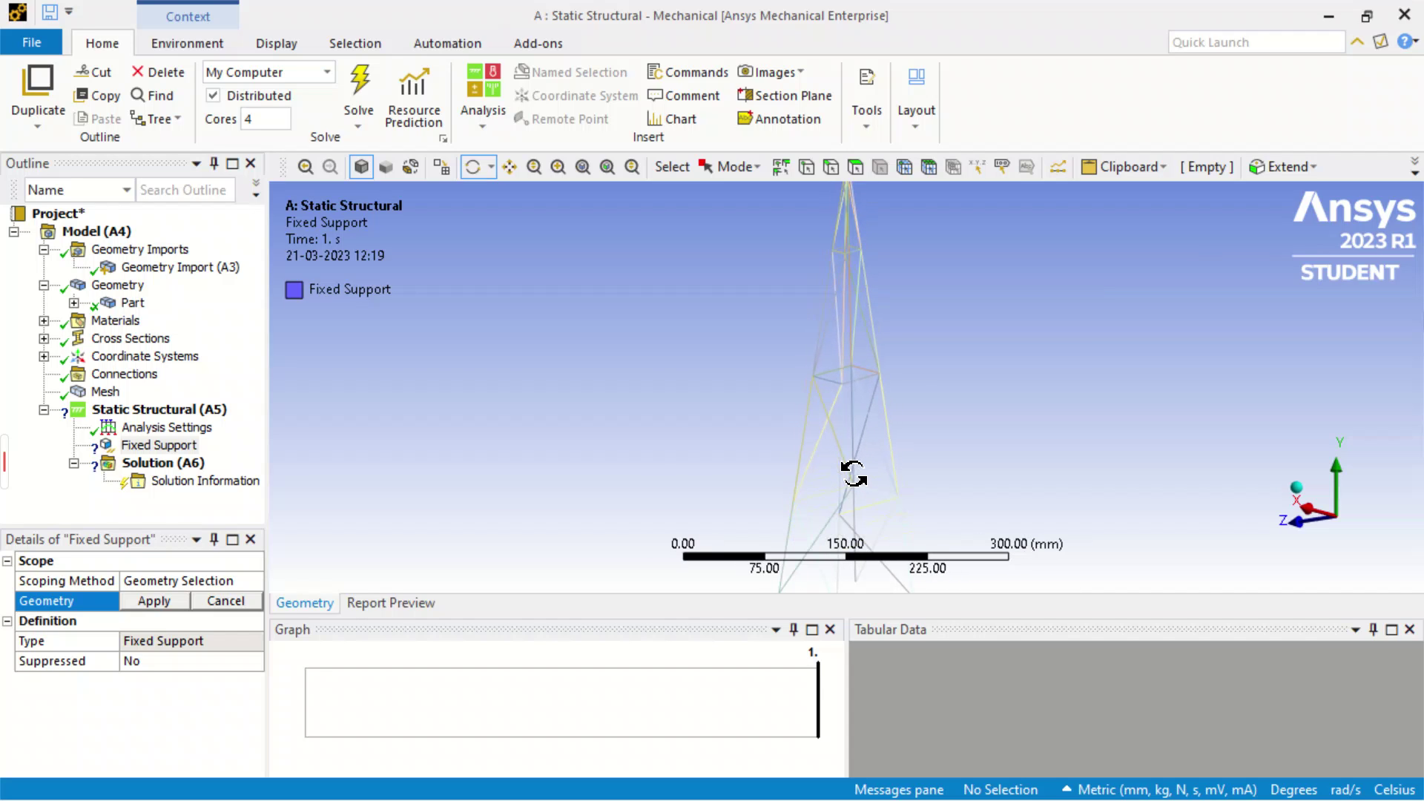
pyautogui.scroll(-2, 853, 473)
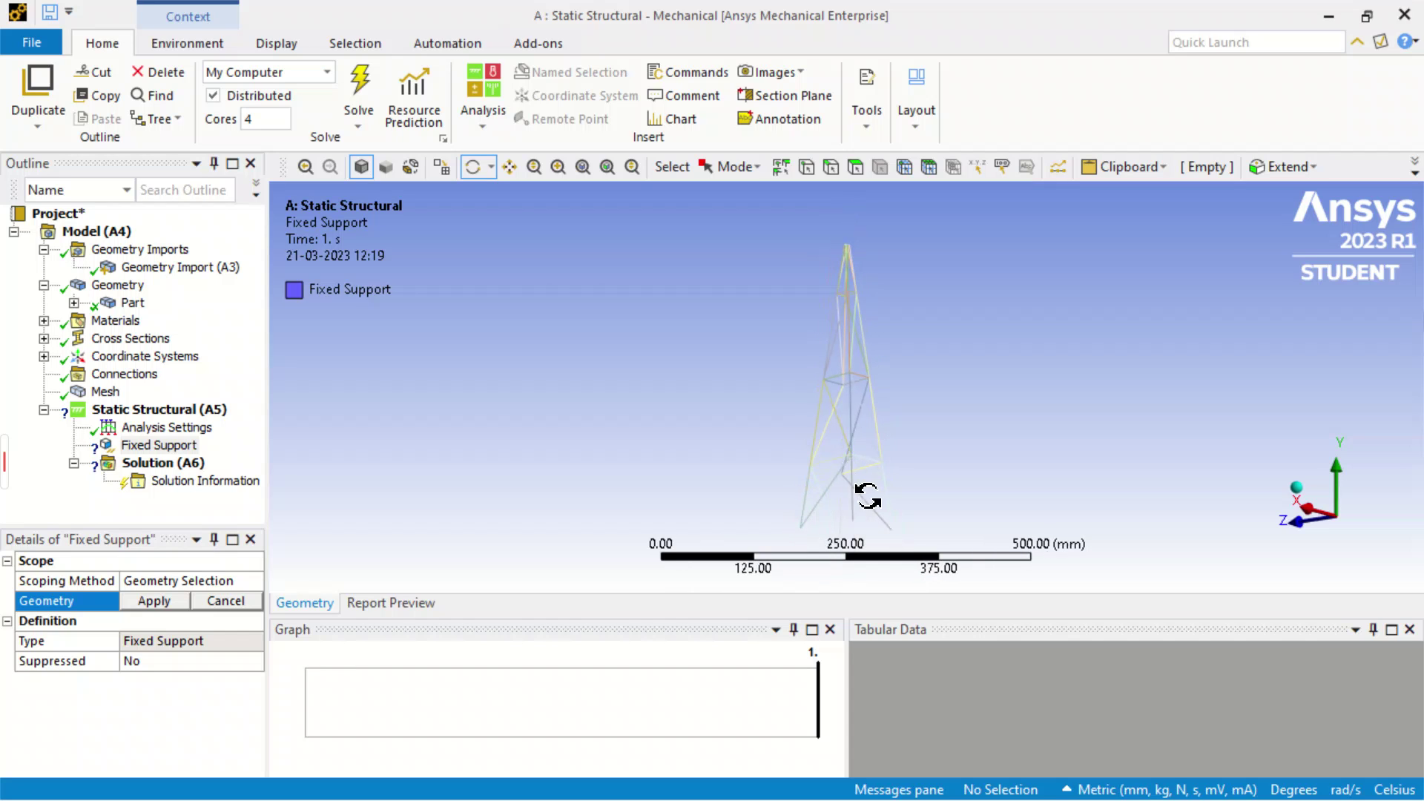
pyautogui.scroll(10, 846, 454)
pyautogui.scroll(-10, 780, 497)
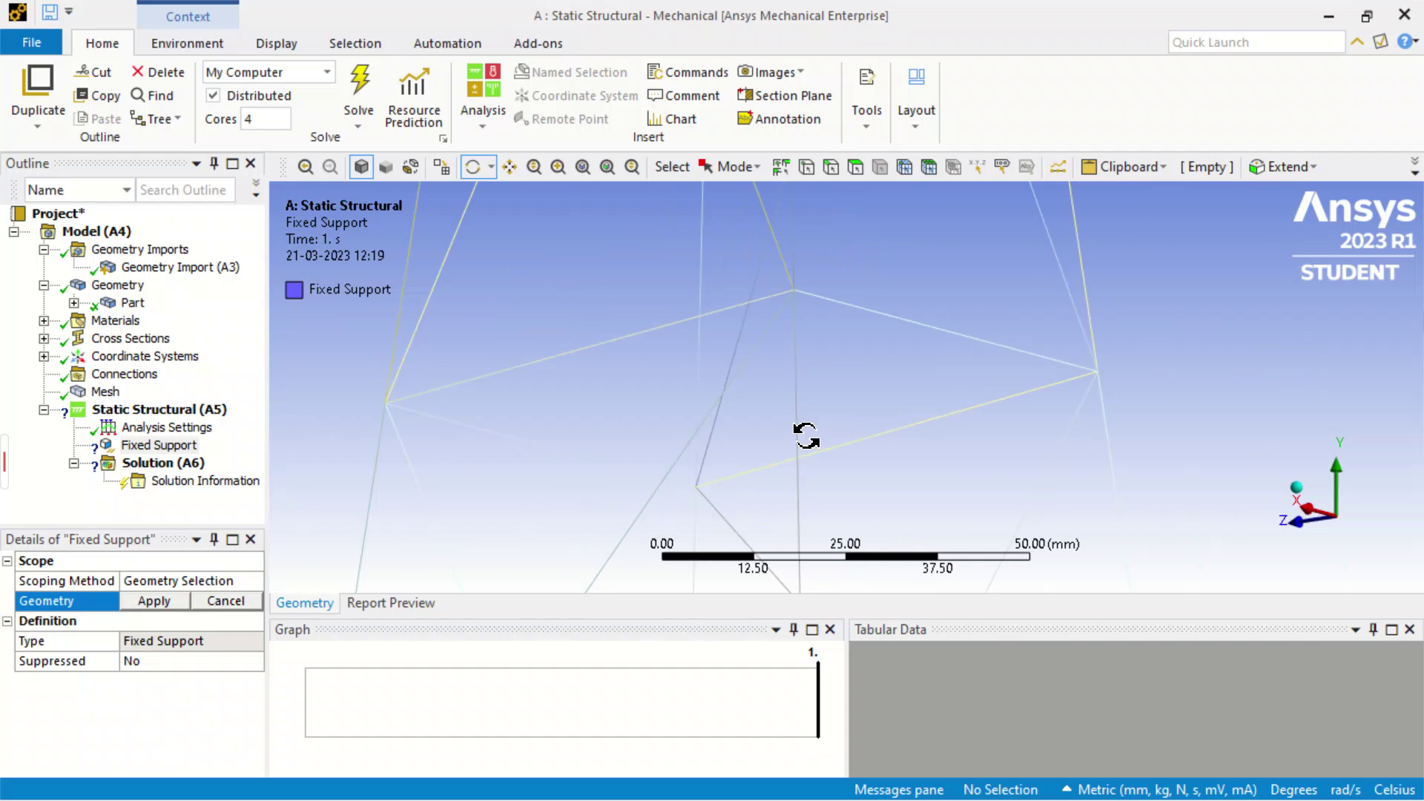
pyautogui.click(509, 167)
pyautogui.moveTo(833, 456); pyautogui.dragTo(888, 280)
pyautogui.scroll(-3, 893, 331)
pyautogui.scroll(3, 834, 385)
pyautogui.scroll(3, 851, 398)
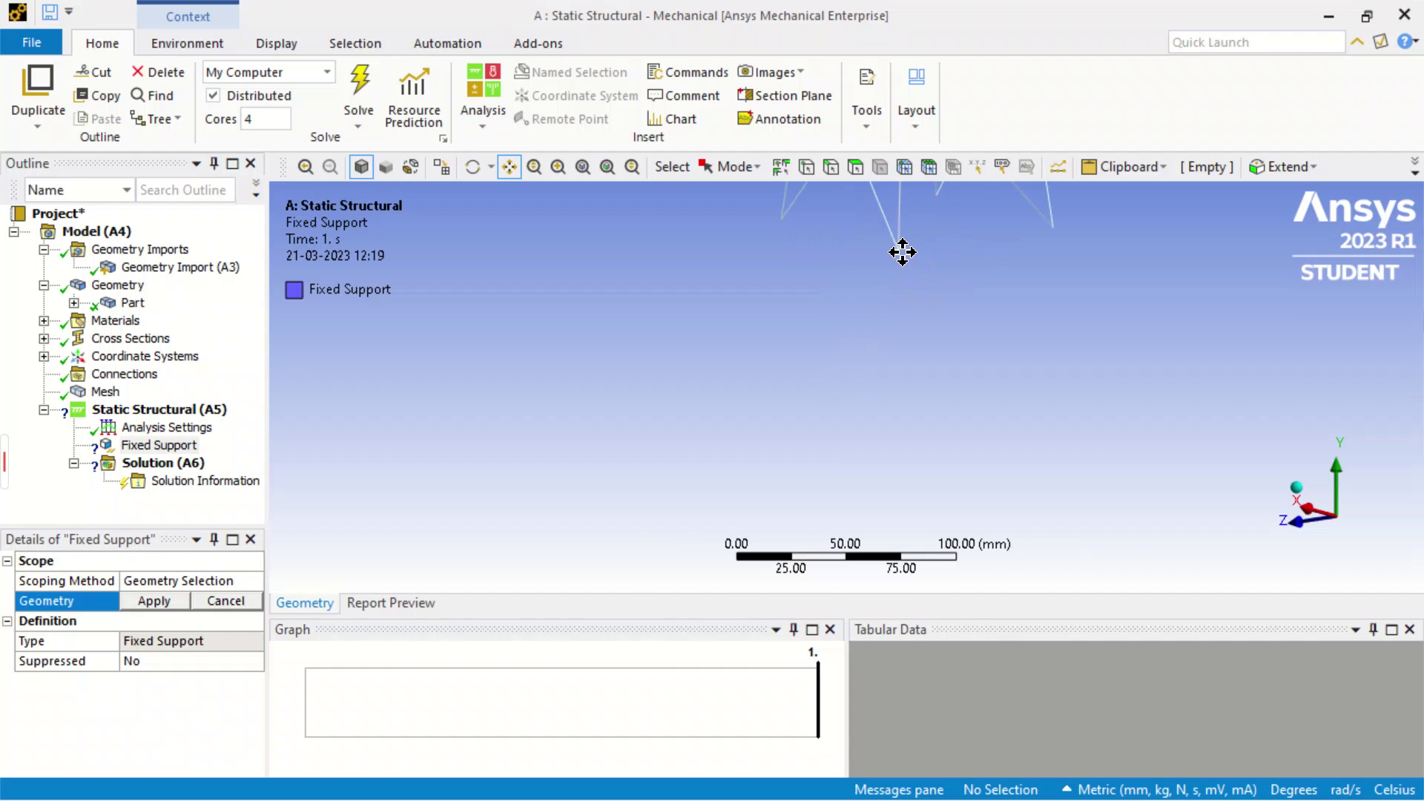
pyautogui.moveTo(899, 245); pyautogui.dragTo(890, 330)
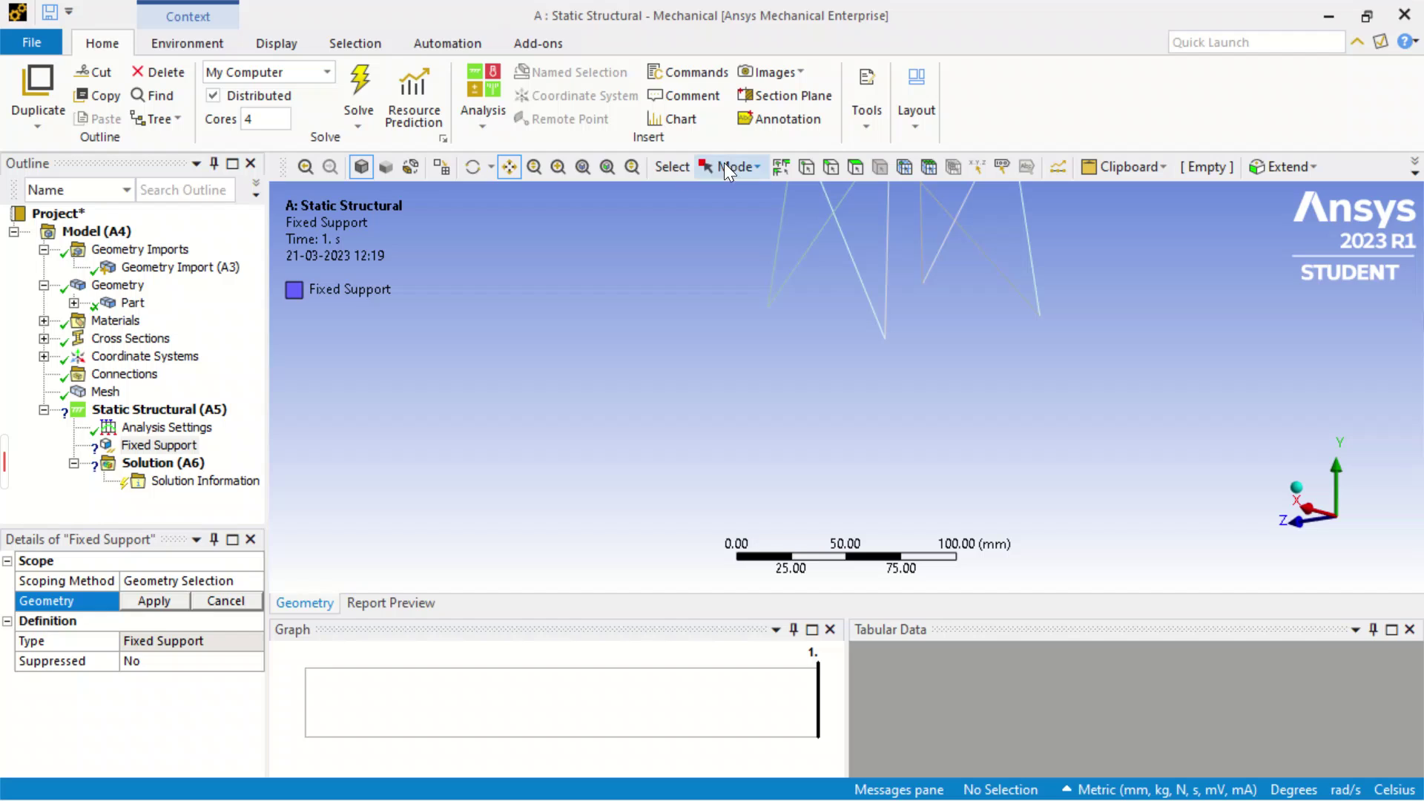
pyautogui.click(756, 166)
pyautogui.click(759, 191)
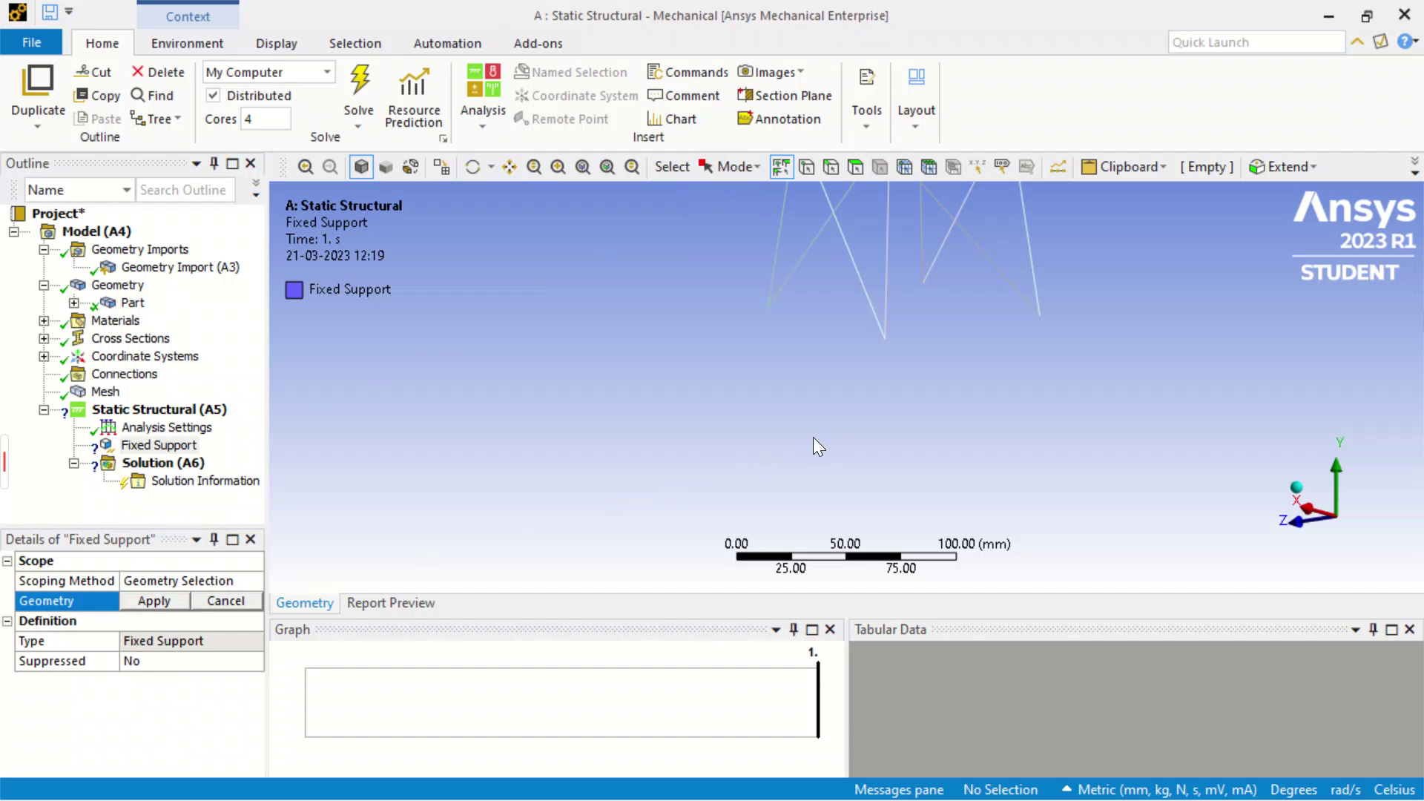
pyautogui.click(885, 340)
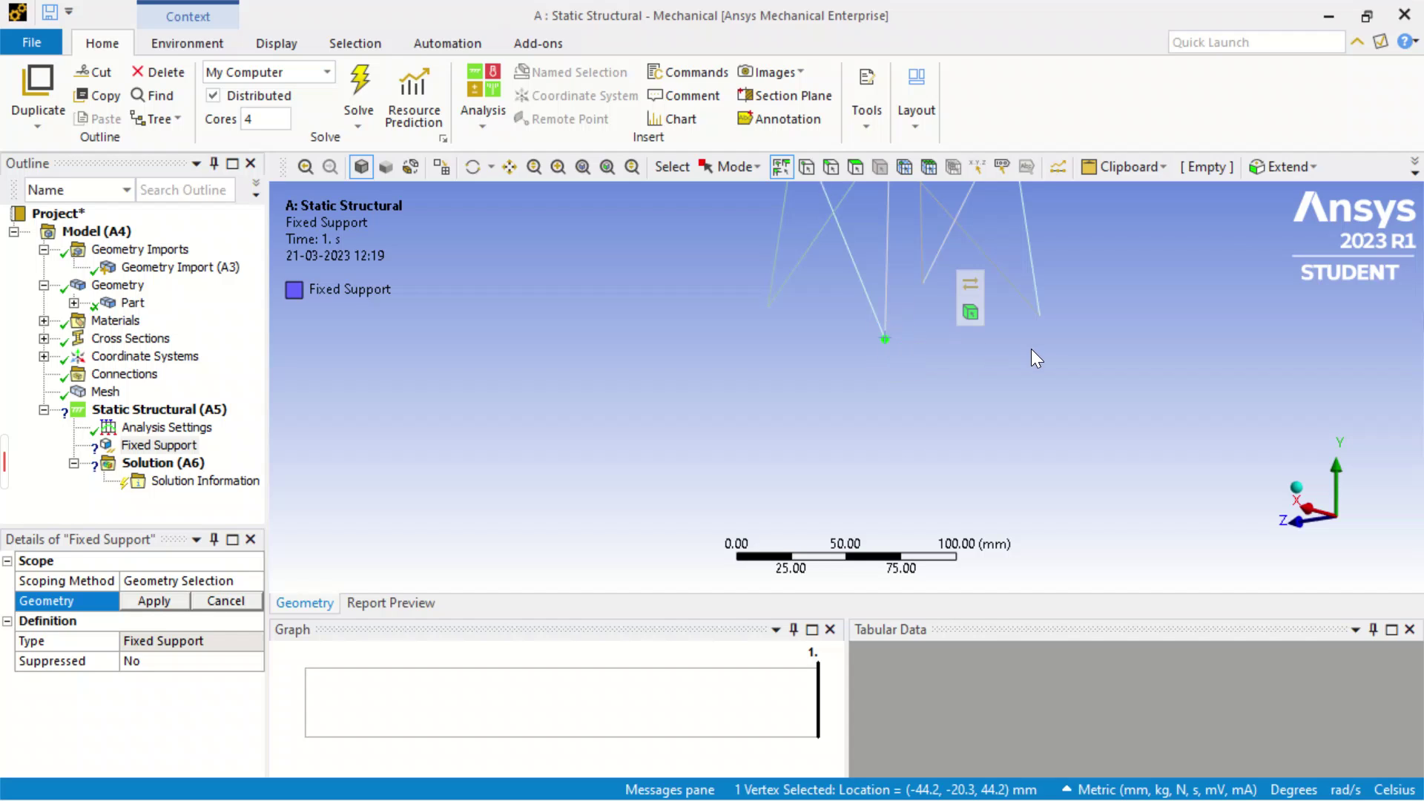
pyautogui.keyDown('ctrl'); pyautogui.click(1040, 315); pyautogui.keyUp('ctrl')
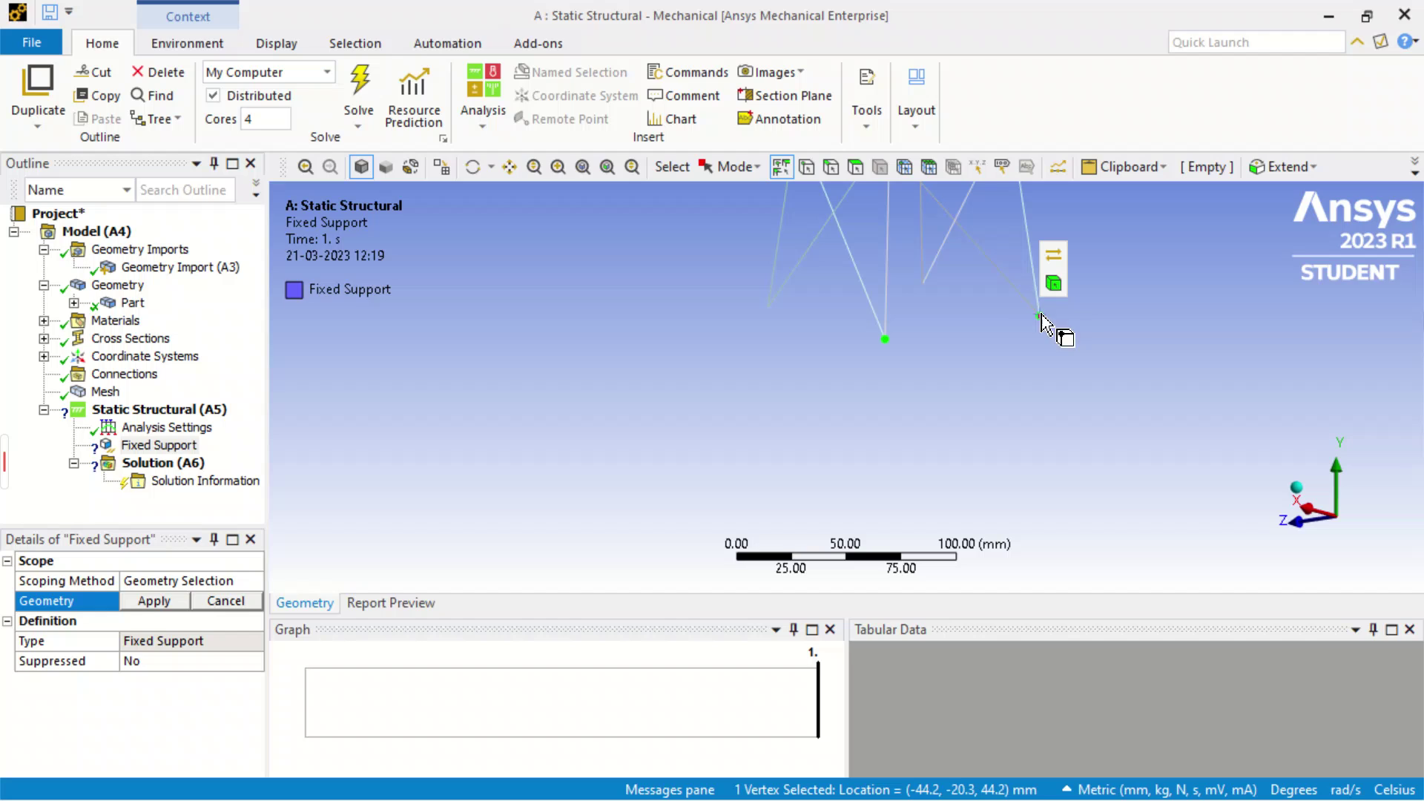
pyautogui.keyDown('ctrl'); pyautogui.click(923, 283); pyautogui.keyUp('ctrl')
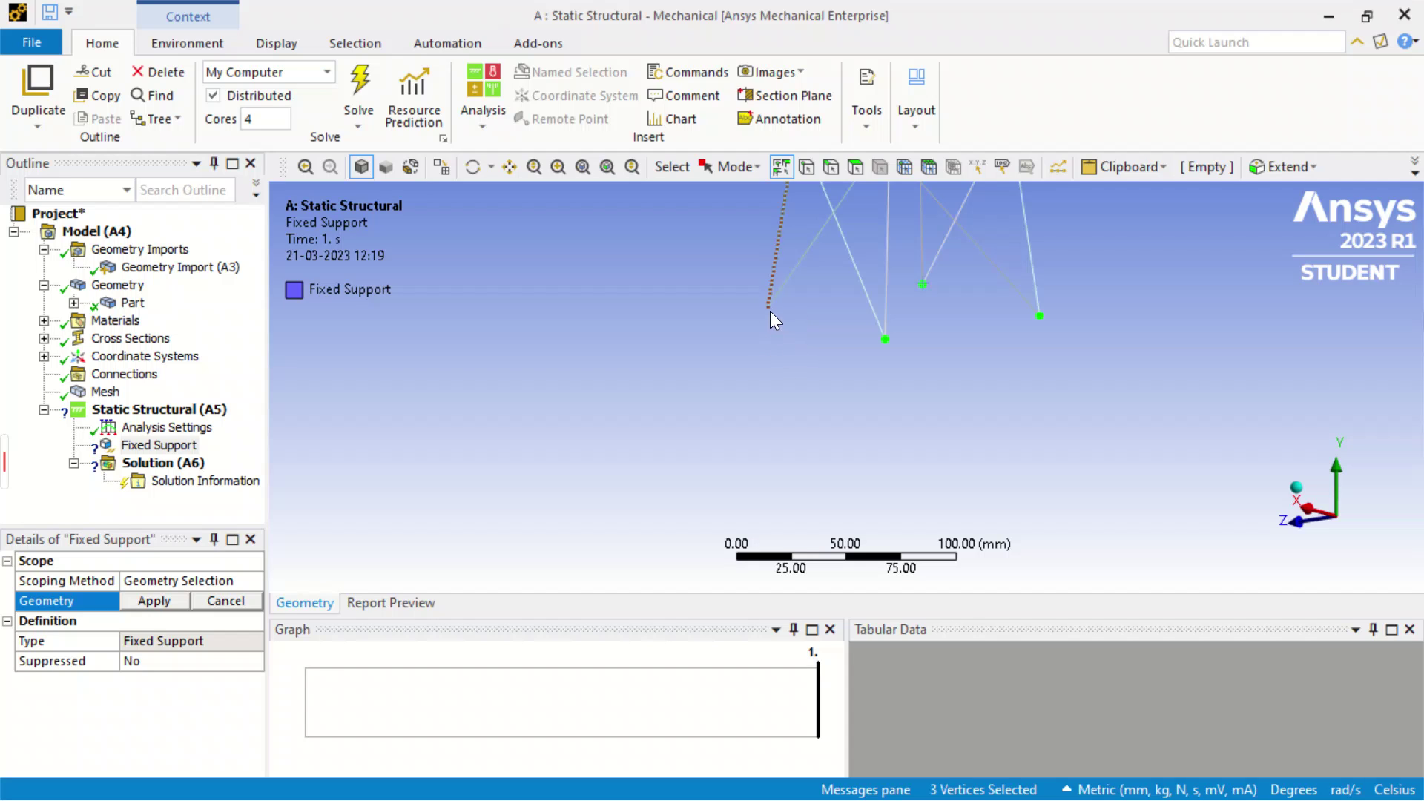
pyautogui.scroll(-4, 773, 307)
pyautogui.scroll(5, 803, 338)
pyautogui.scroll(1, 808, 376)
pyautogui.keyDown('ctrl'); pyautogui.click(730, 270); pyautogui.keyUp('ctrl')
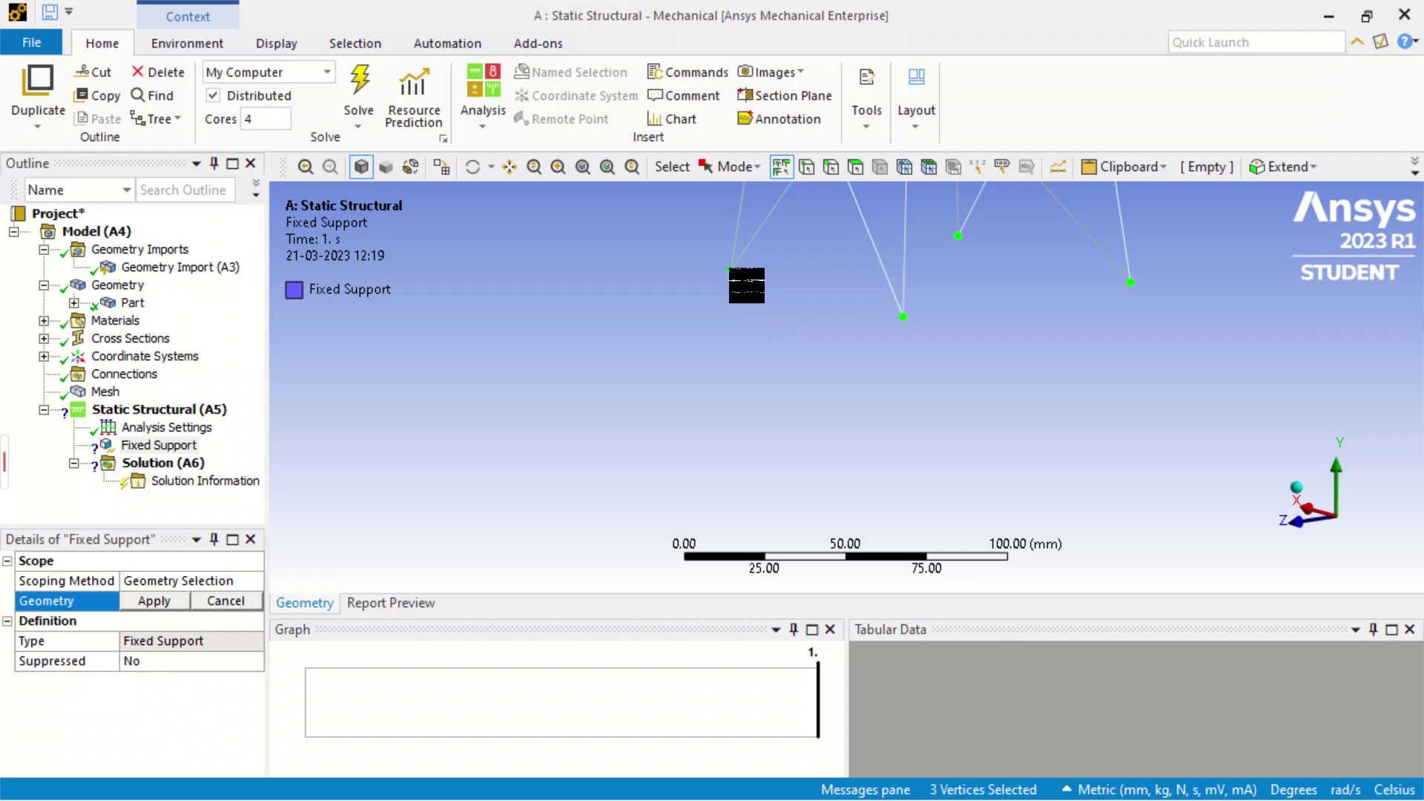
pyautogui.click(184, 600)
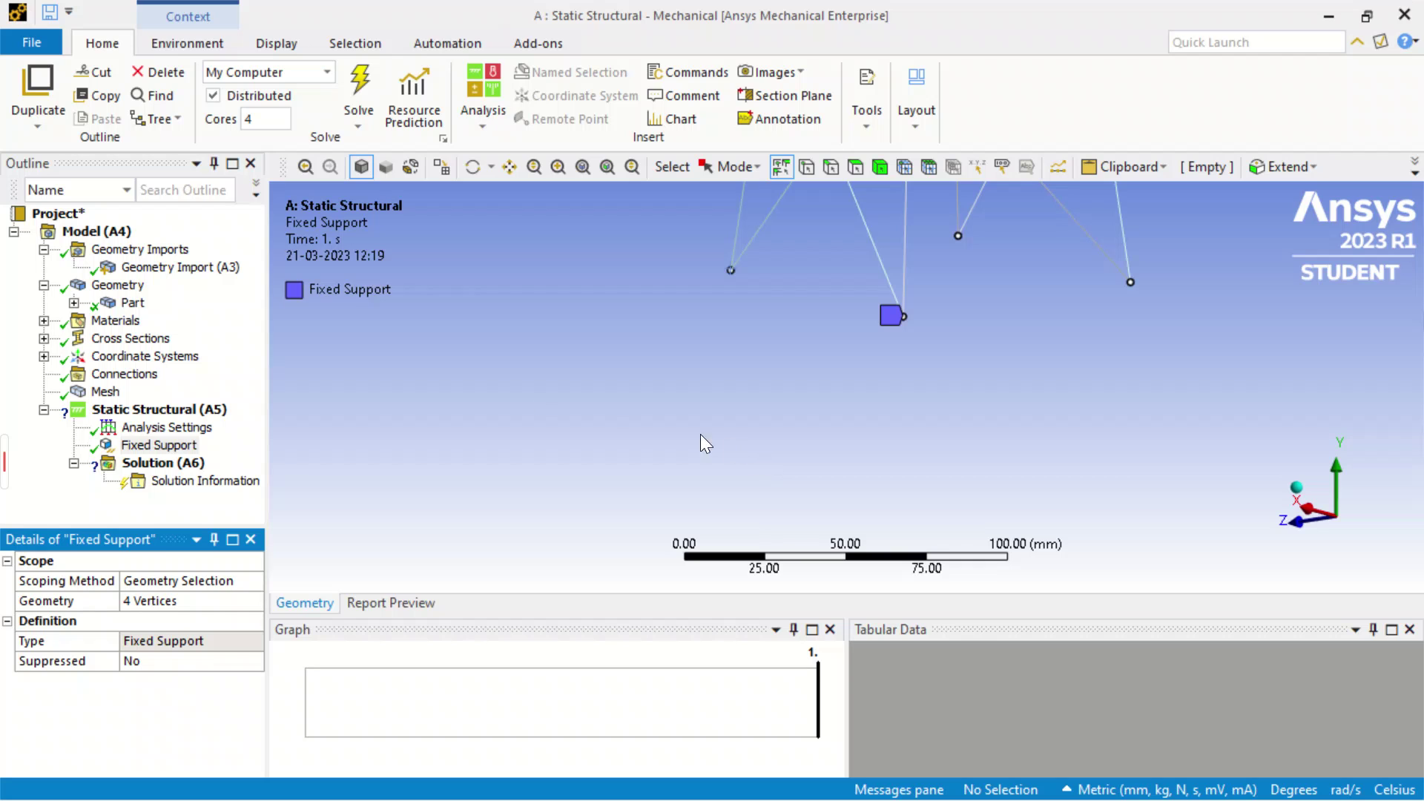
# Step: Add a force to the static structural analysis and set its magnitude to -10000 N
pyautogui.click(192, 410)
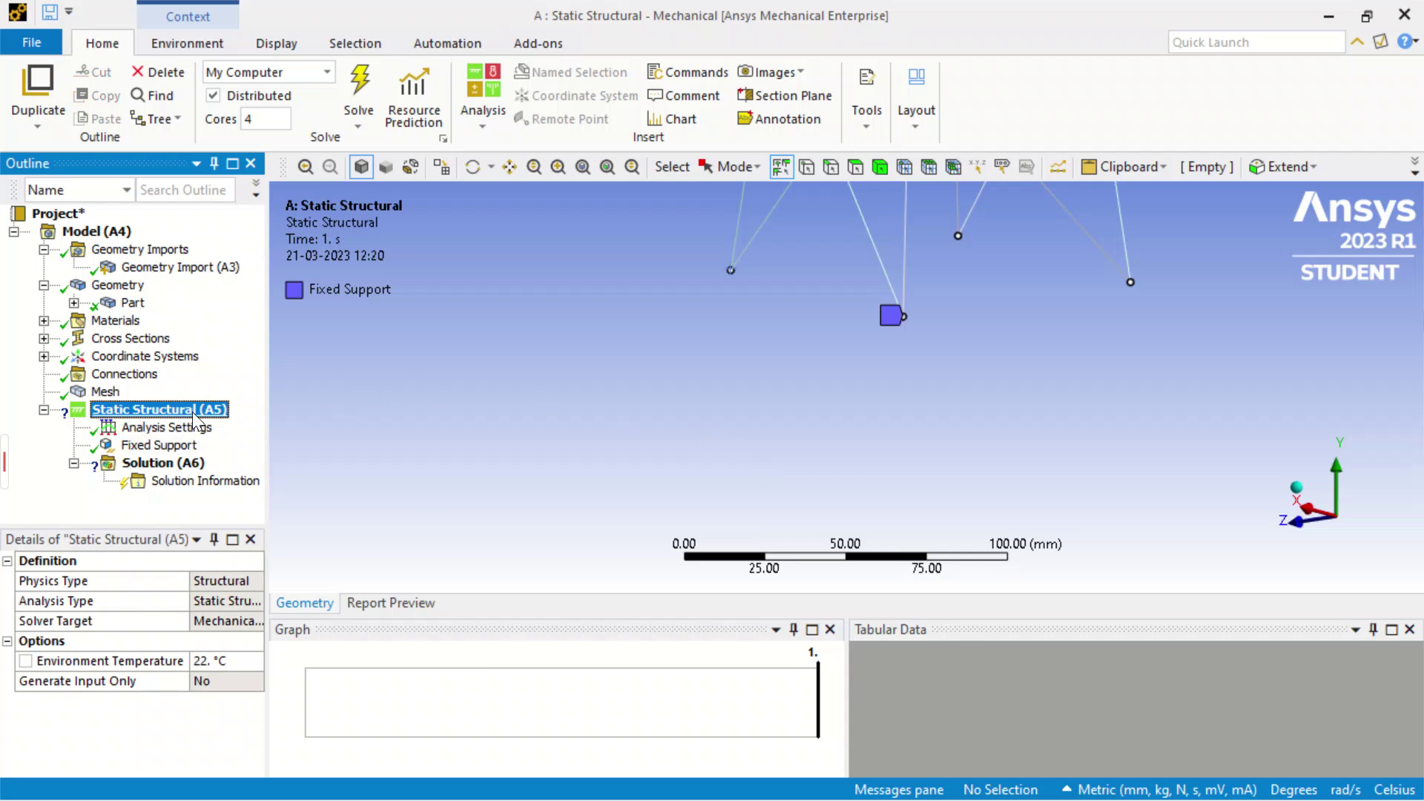
pyautogui.rightClick(193, 412)
pyautogui.moveTo(236, 428)
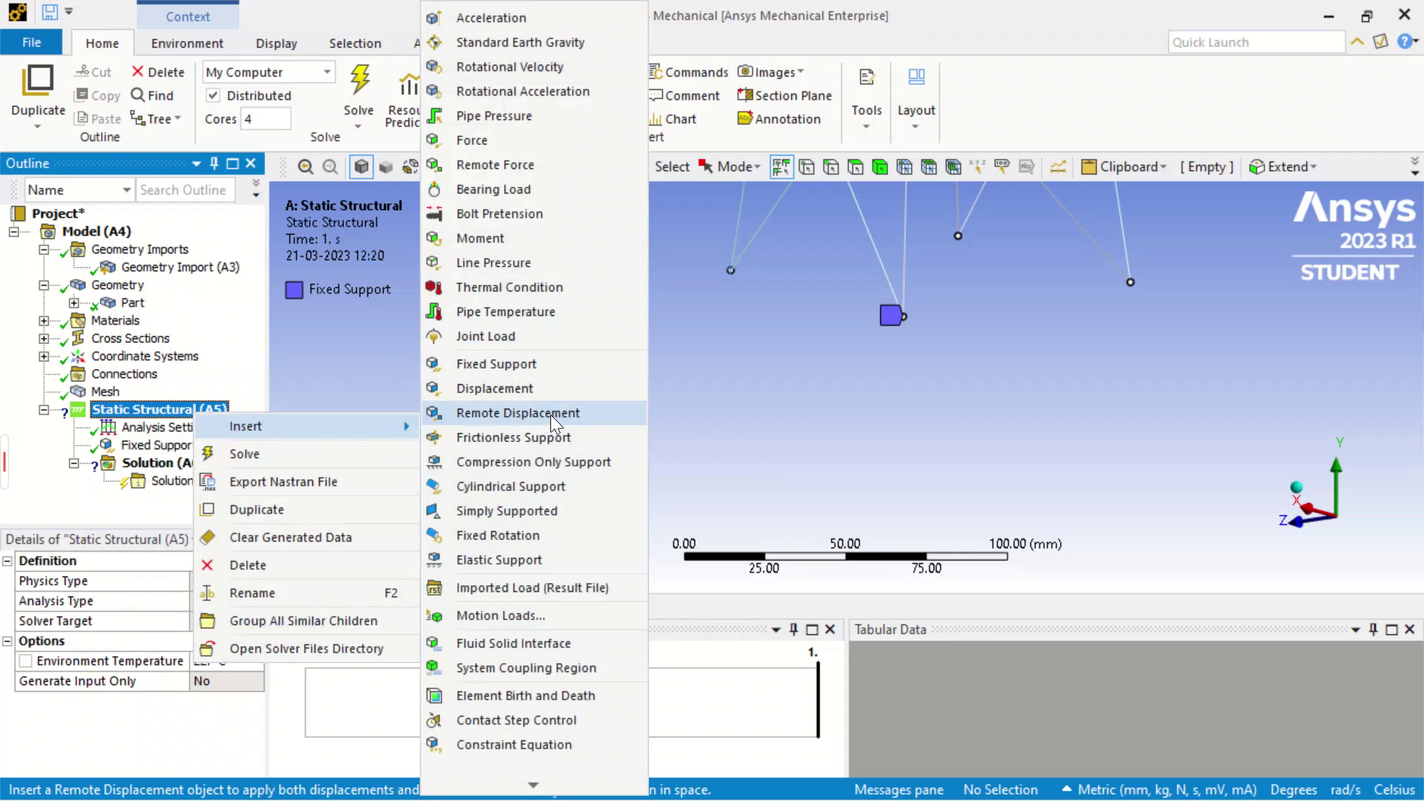
pyautogui.click(478, 147)
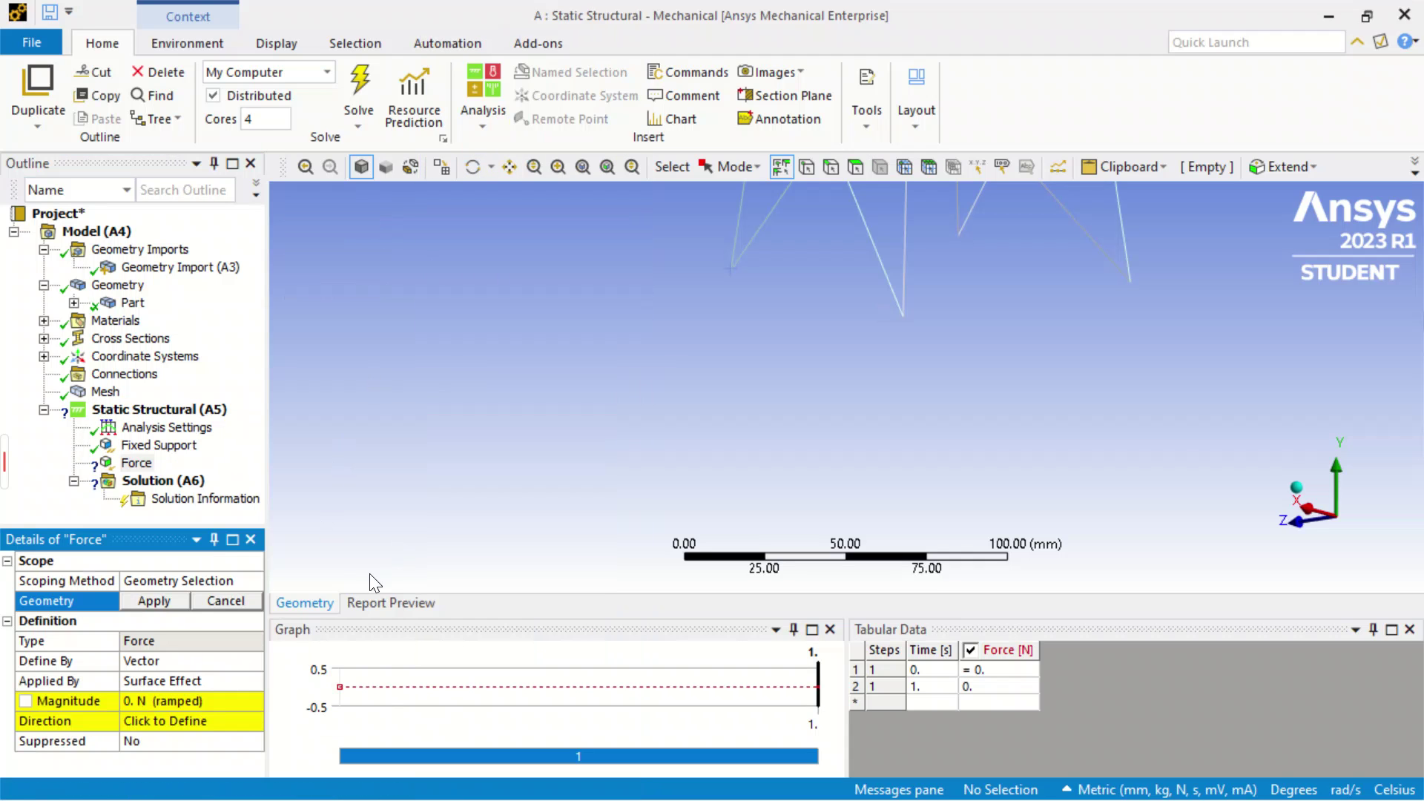
pyautogui.click(217, 695)
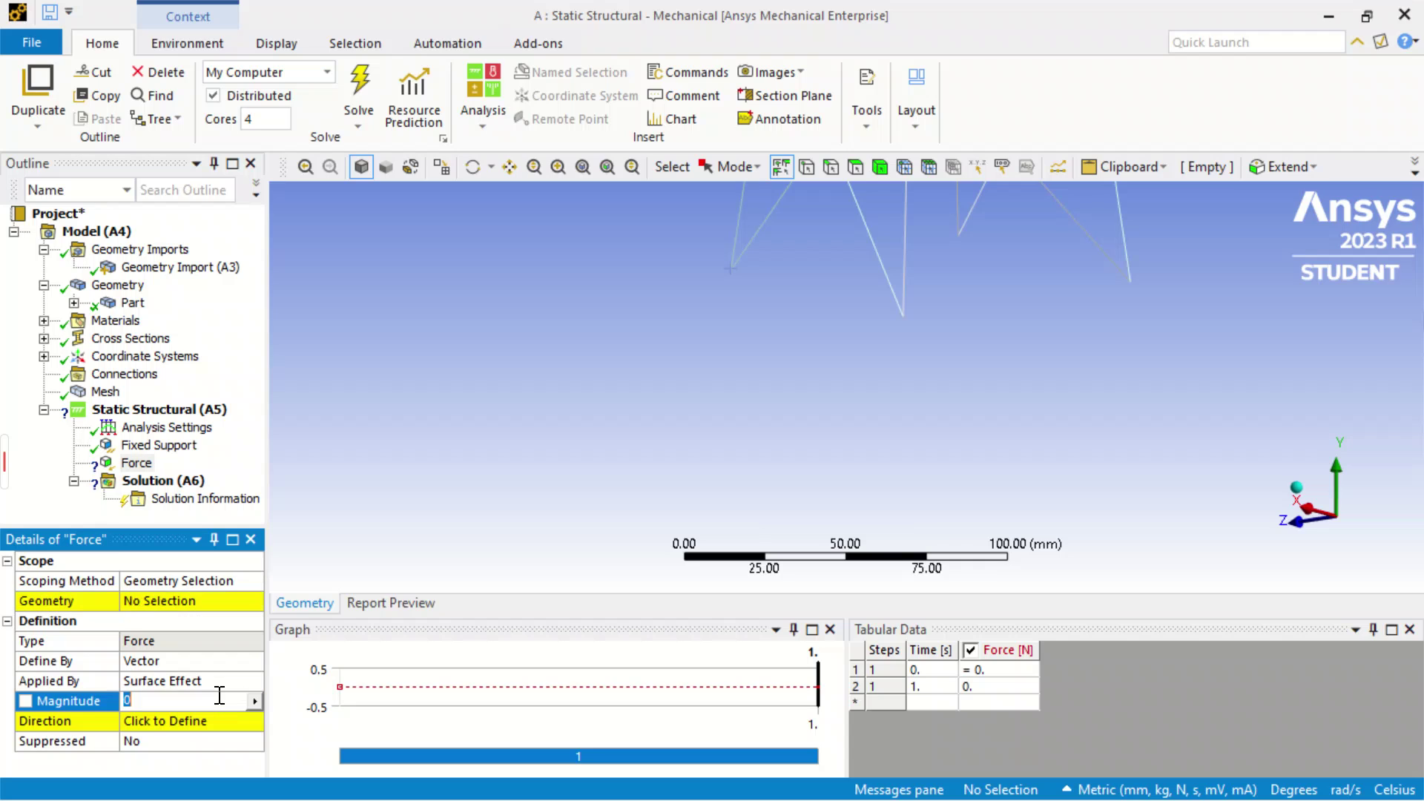
pyautogui.write('-10000')
pyautogui.press('Return')
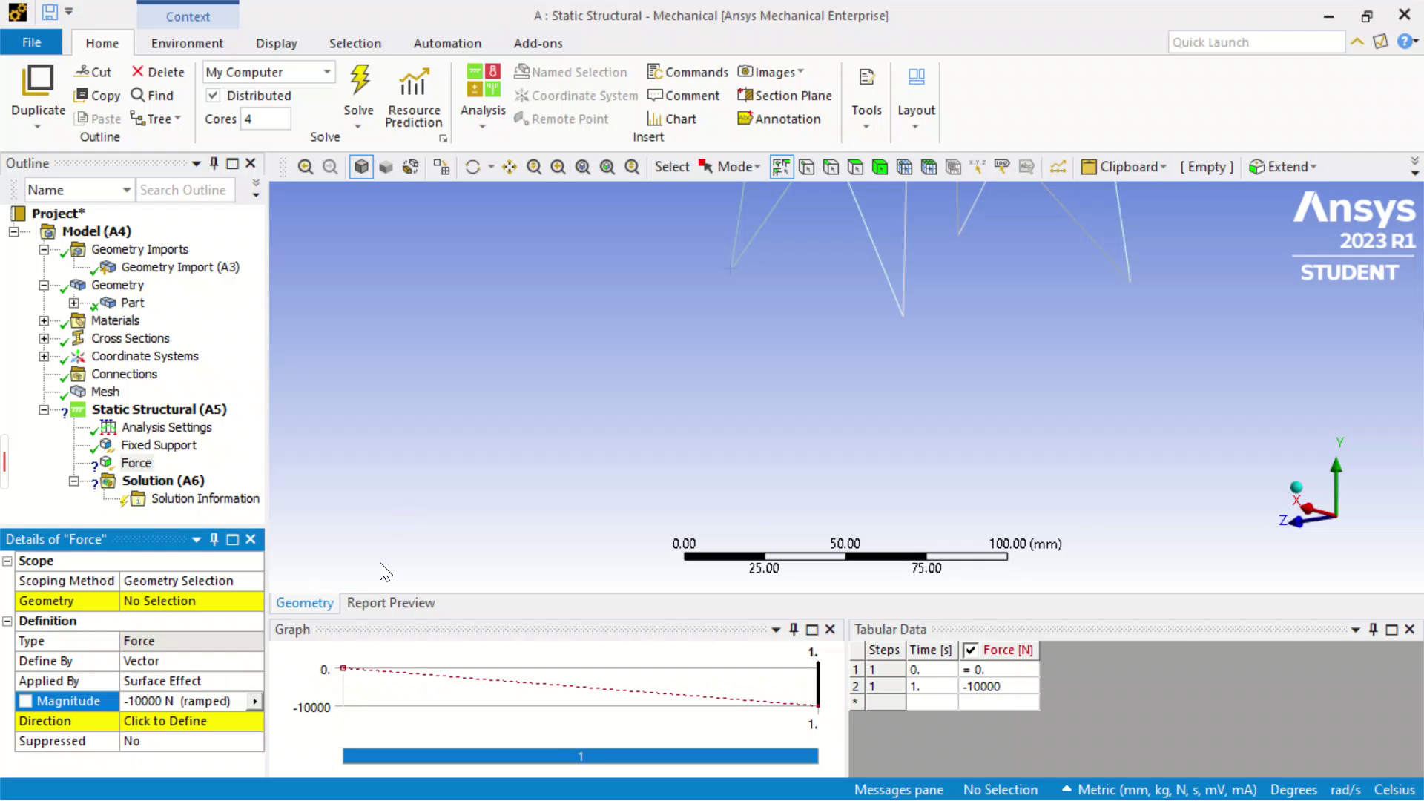
# Step: Scope the force to the four corner vertices of the small frame at the tower's top
pyautogui.click(233, 722)
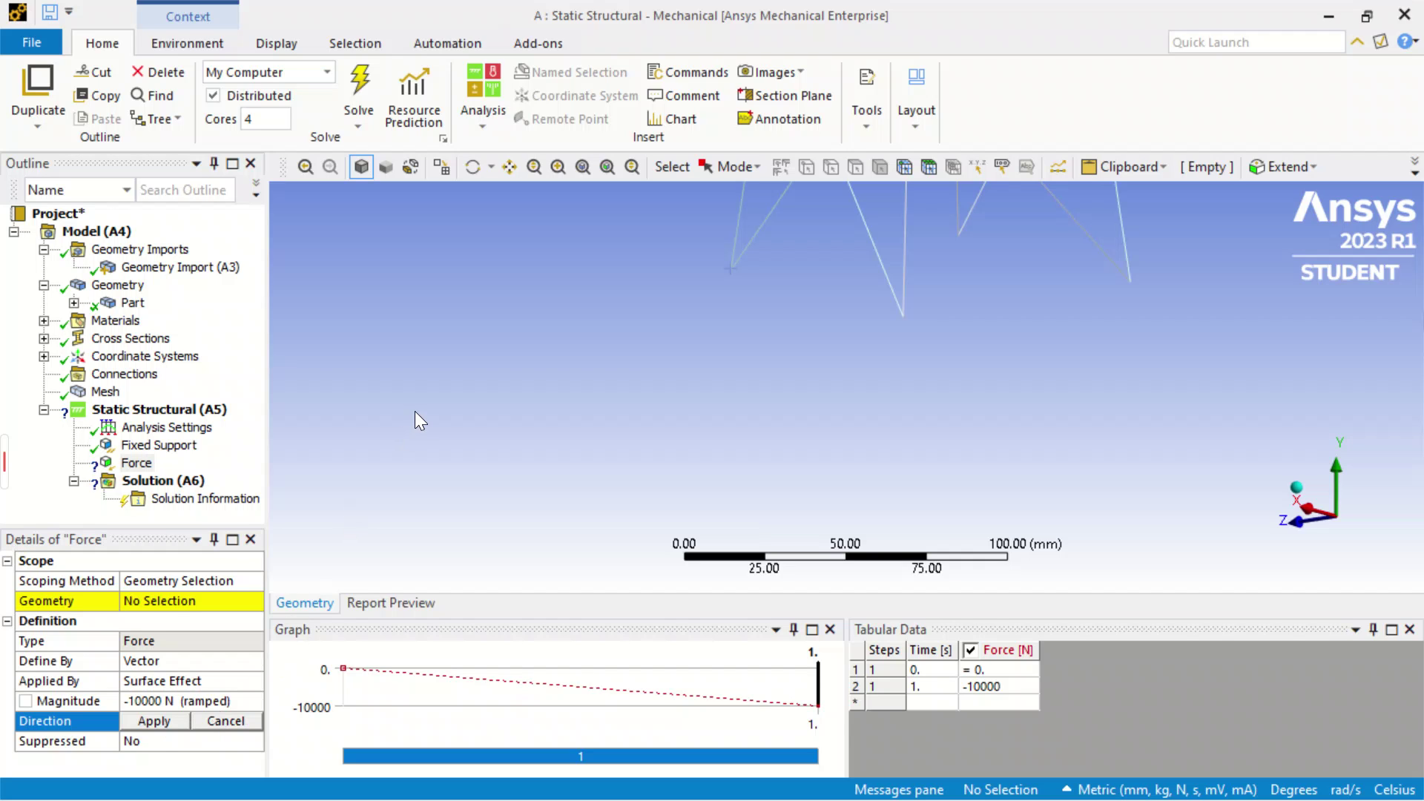
pyautogui.click(159, 577)
pyautogui.click(169, 602)
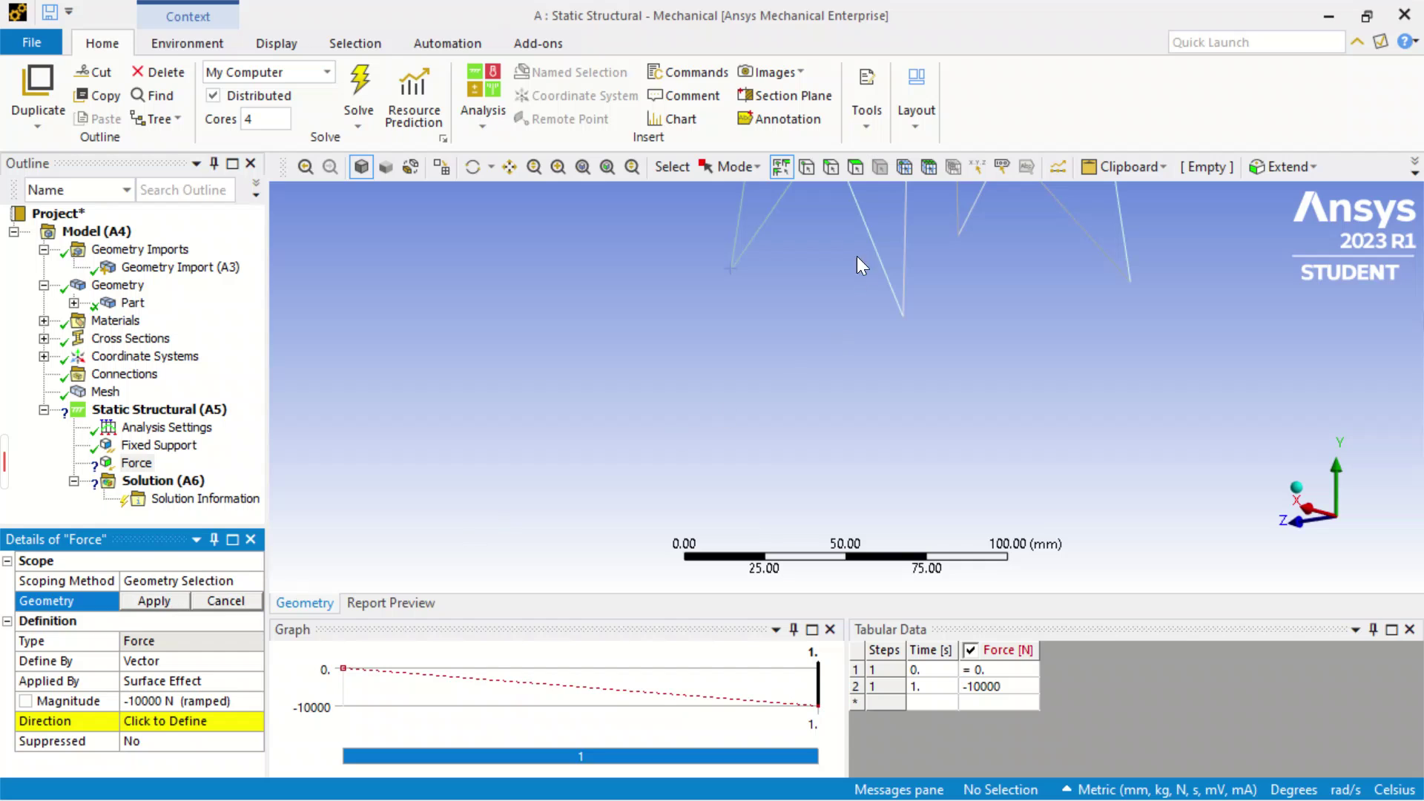
pyautogui.click(509, 166)
pyautogui.moveTo(804, 391); pyautogui.dragTo(769, 626)
pyautogui.scroll(-6, 753, 400)
pyautogui.scroll(6, 817, 385)
pyautogui.scroll(-4, 767, 395)
pyautogui.scroll(6, 794, 393)
pyautogui.scroll(5, 794, 391)
pyautogui.moveTo(640, 331); pyautogui.dragTo(687, 440)
pyautogui.moveTo(681, 387); pyautogui.dragTo(665, 369)
pyautogui.scroll(2, 587, 355)
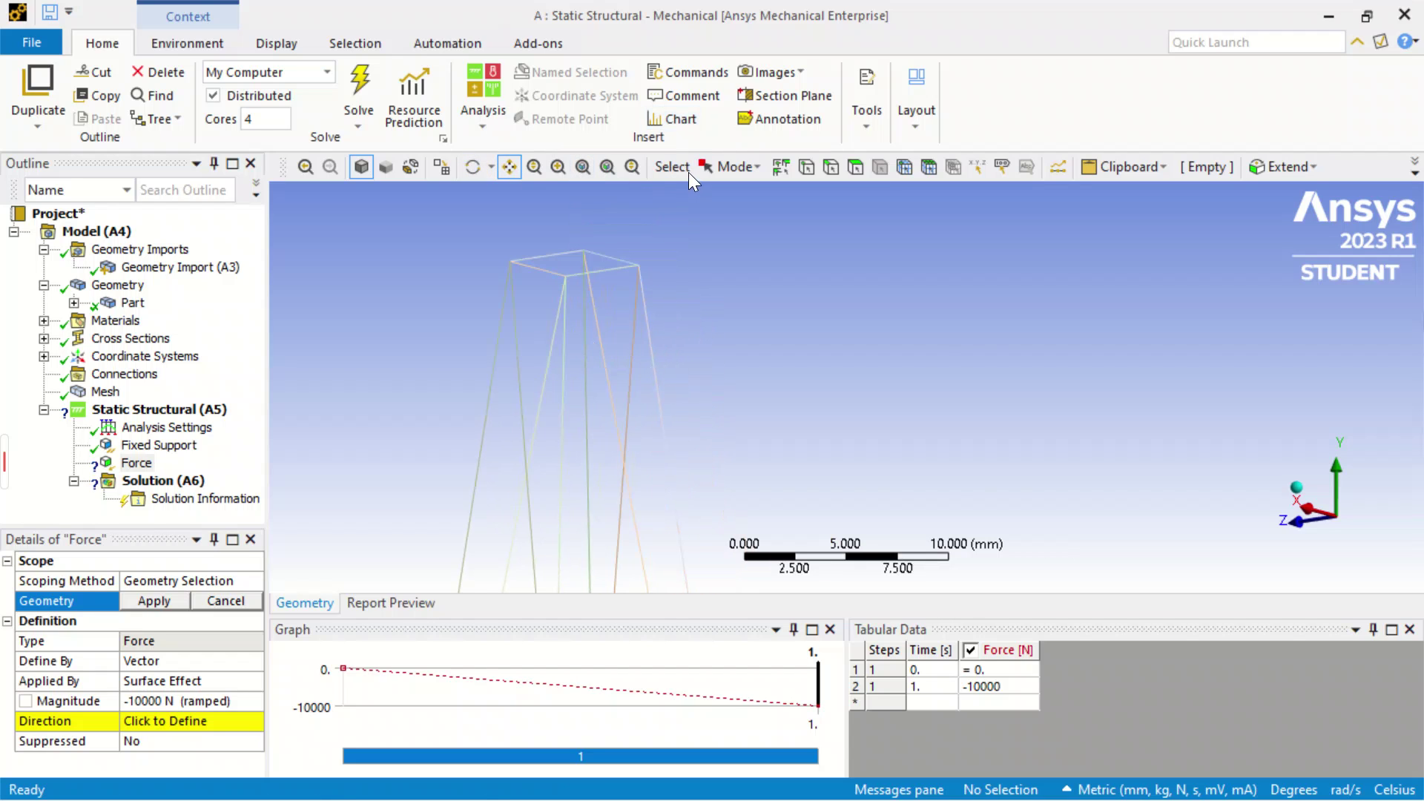
pyautogui.click(746, 168)
pyautogui.click(763, 196)
pyautogui.click(639, 265)
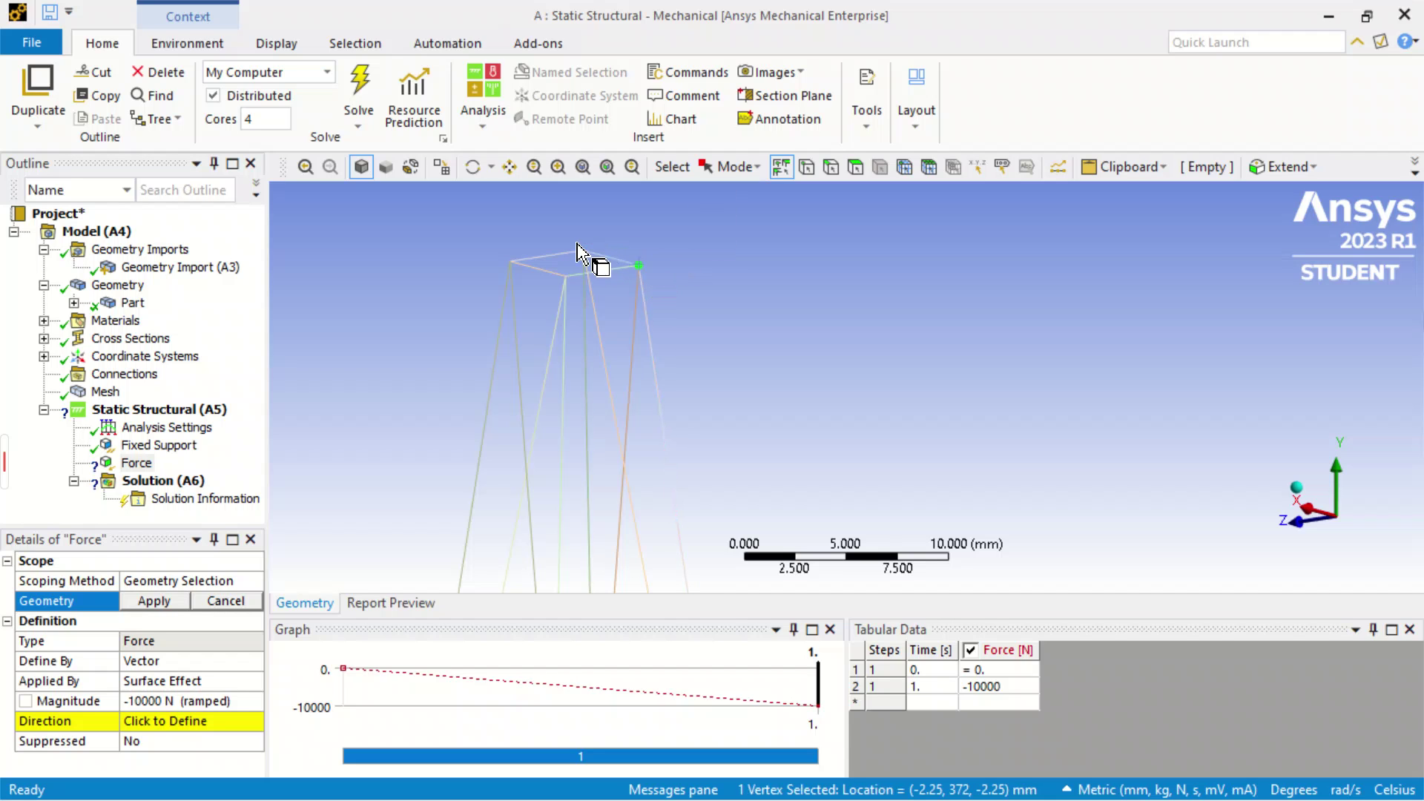
pyautogui.keyDown('ctrl'); pyautogui.click(583, 253); pyautogui.keyUp('ctrl')
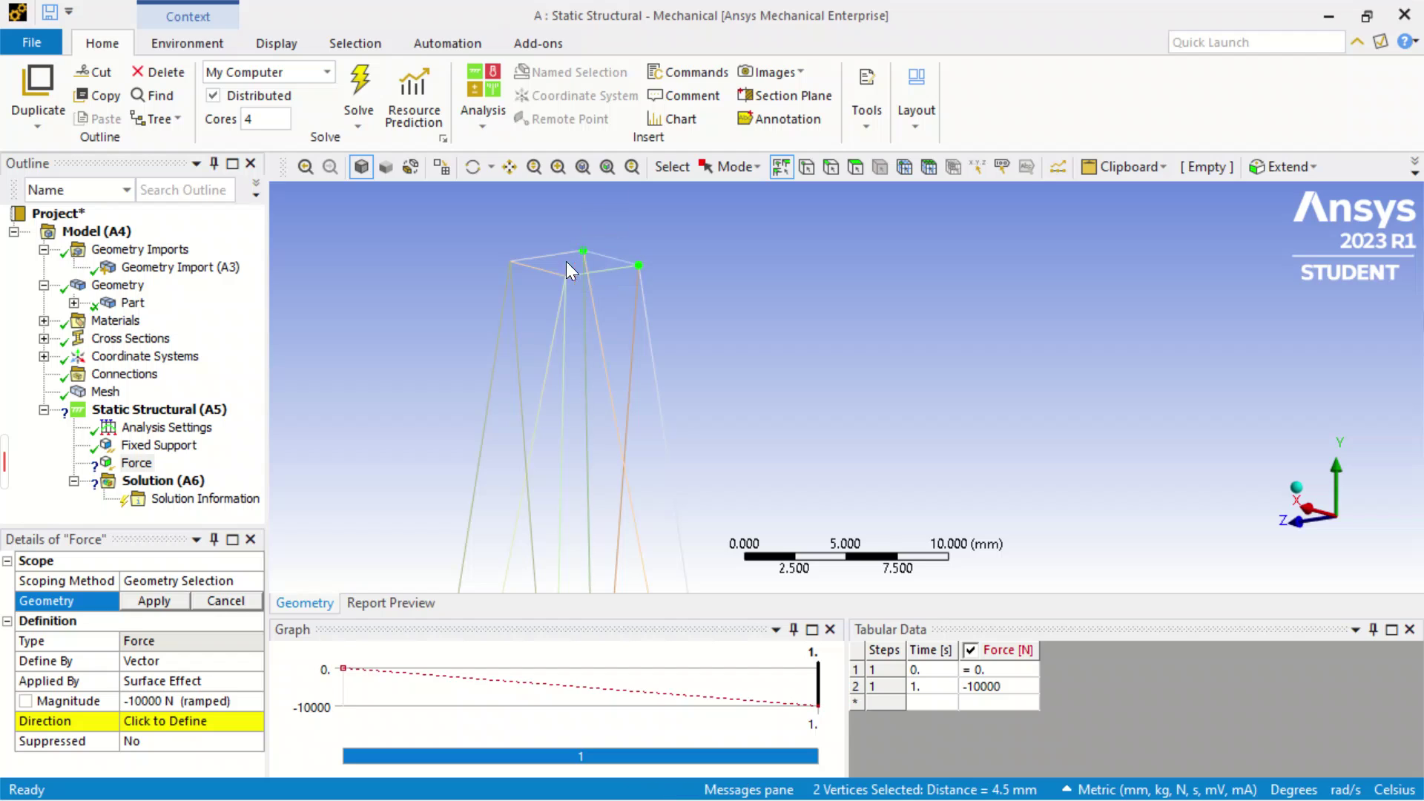
pyautogui.keyDown('ctrl'); pyautogui.click(511, 262); pyautogui.keyUp('ctrl')
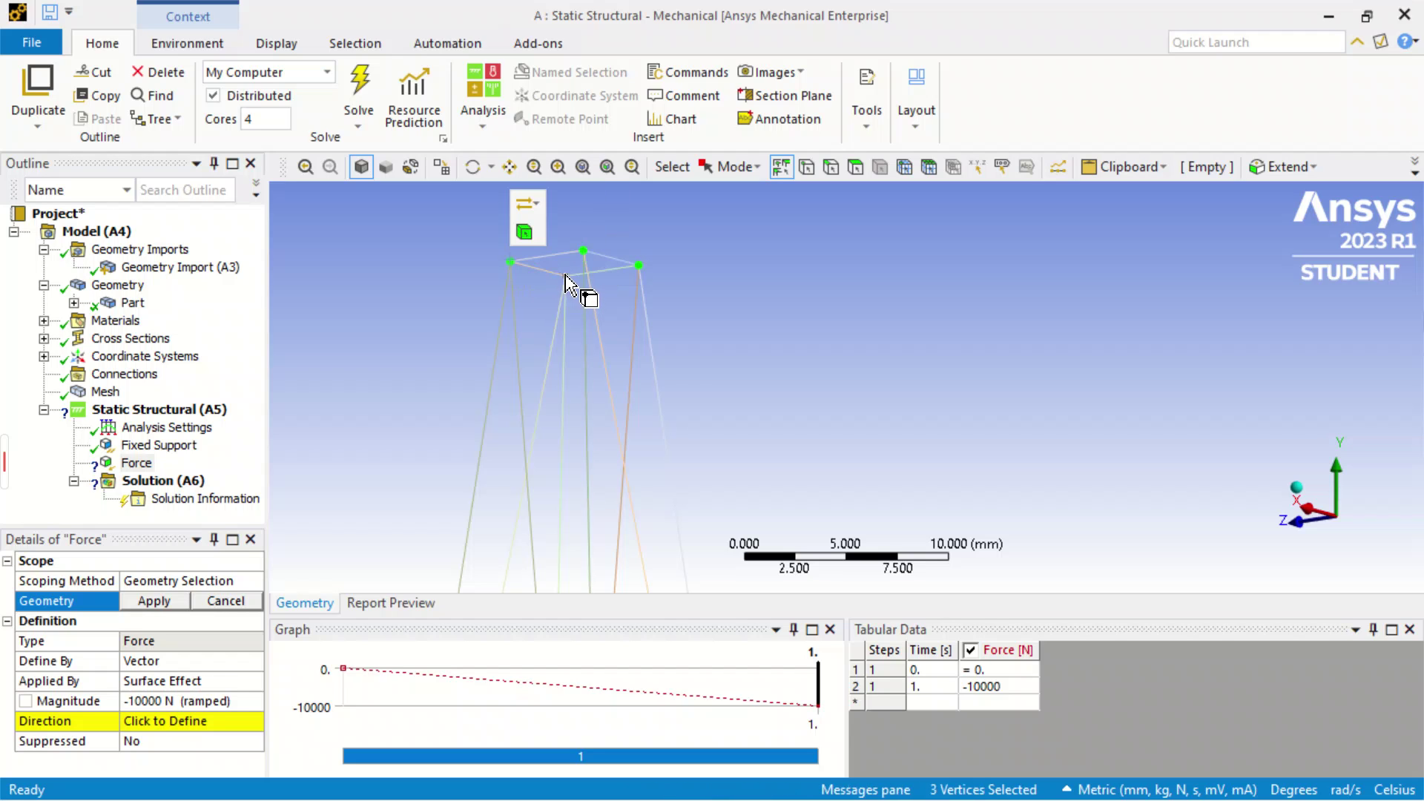
pyautogui.keyDown('ctrl'); pyautogui.click(565, 275); pyautogui.keyUp('ctrl')
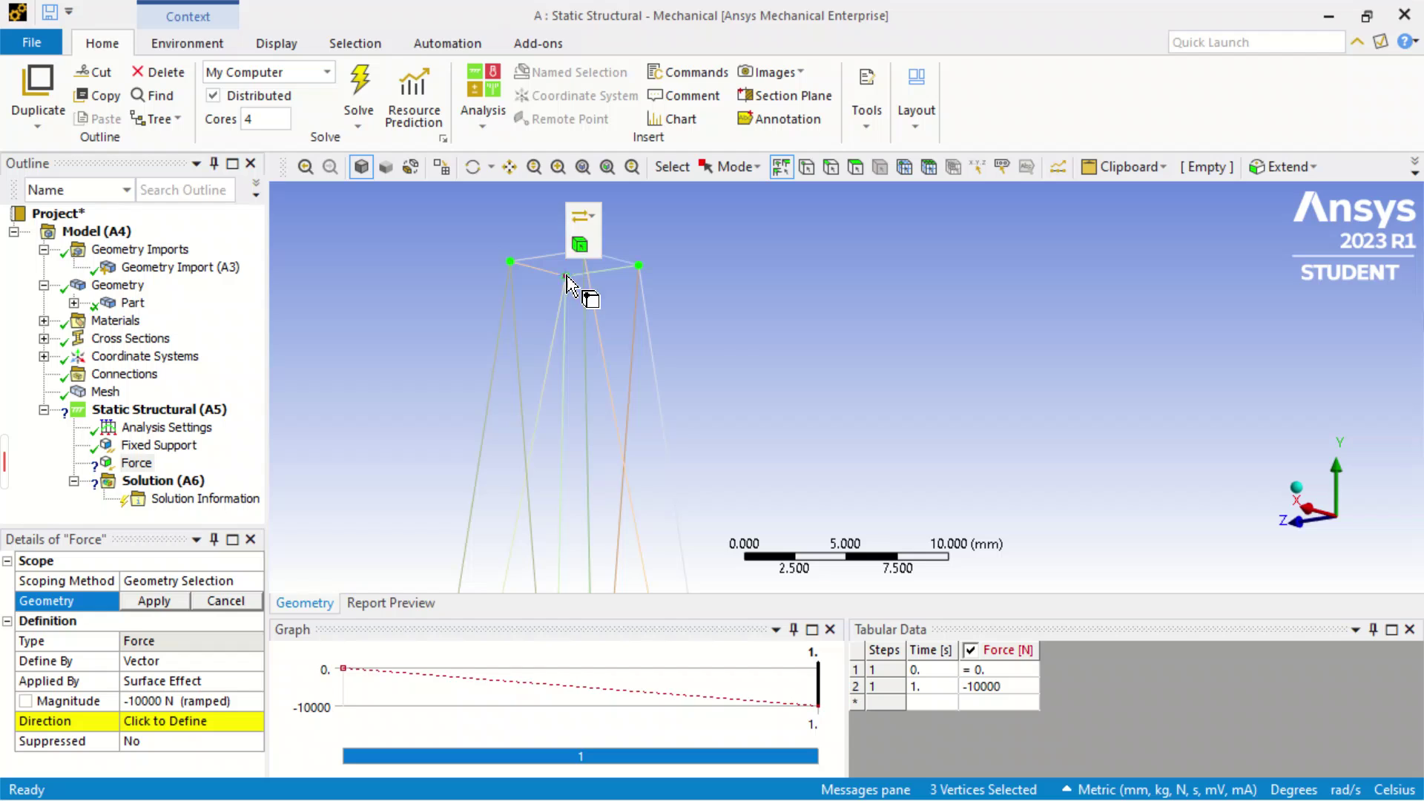
pyautogui.click(167, 602)
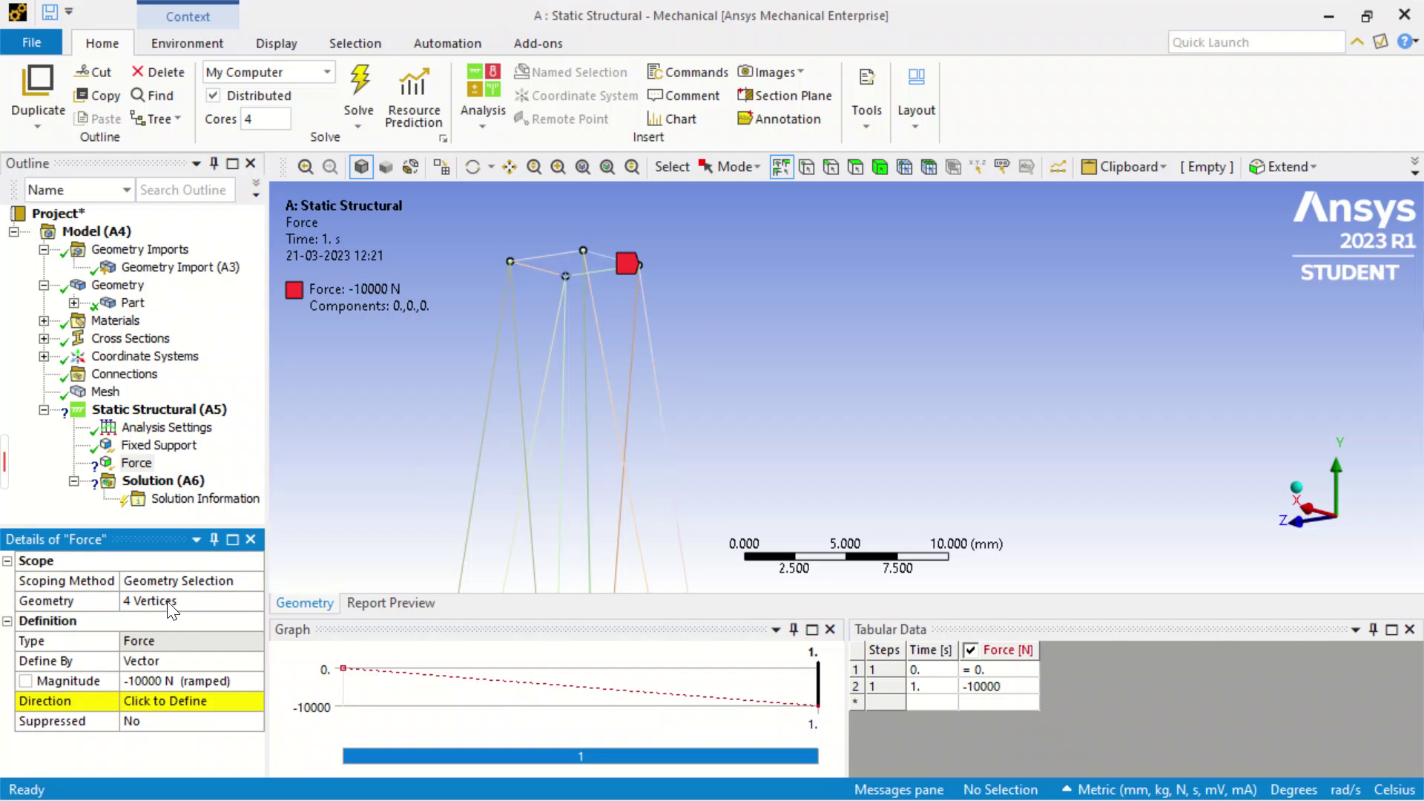
# Step: Define the force's direction by the outer leg edge at the tower's top, with the direction arrow pointing down
pyautogui.click(186, 704)
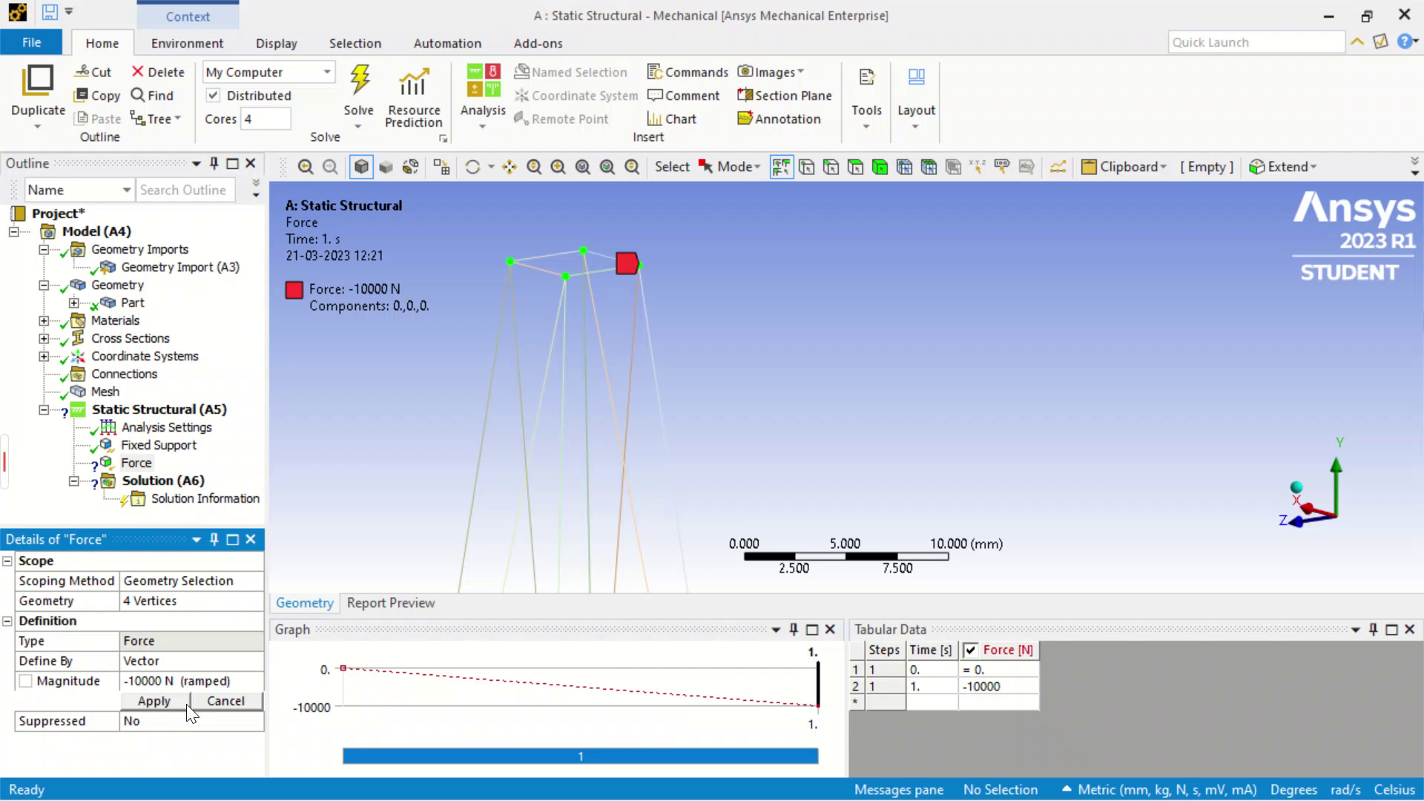
pyautogui.click(648, 300)
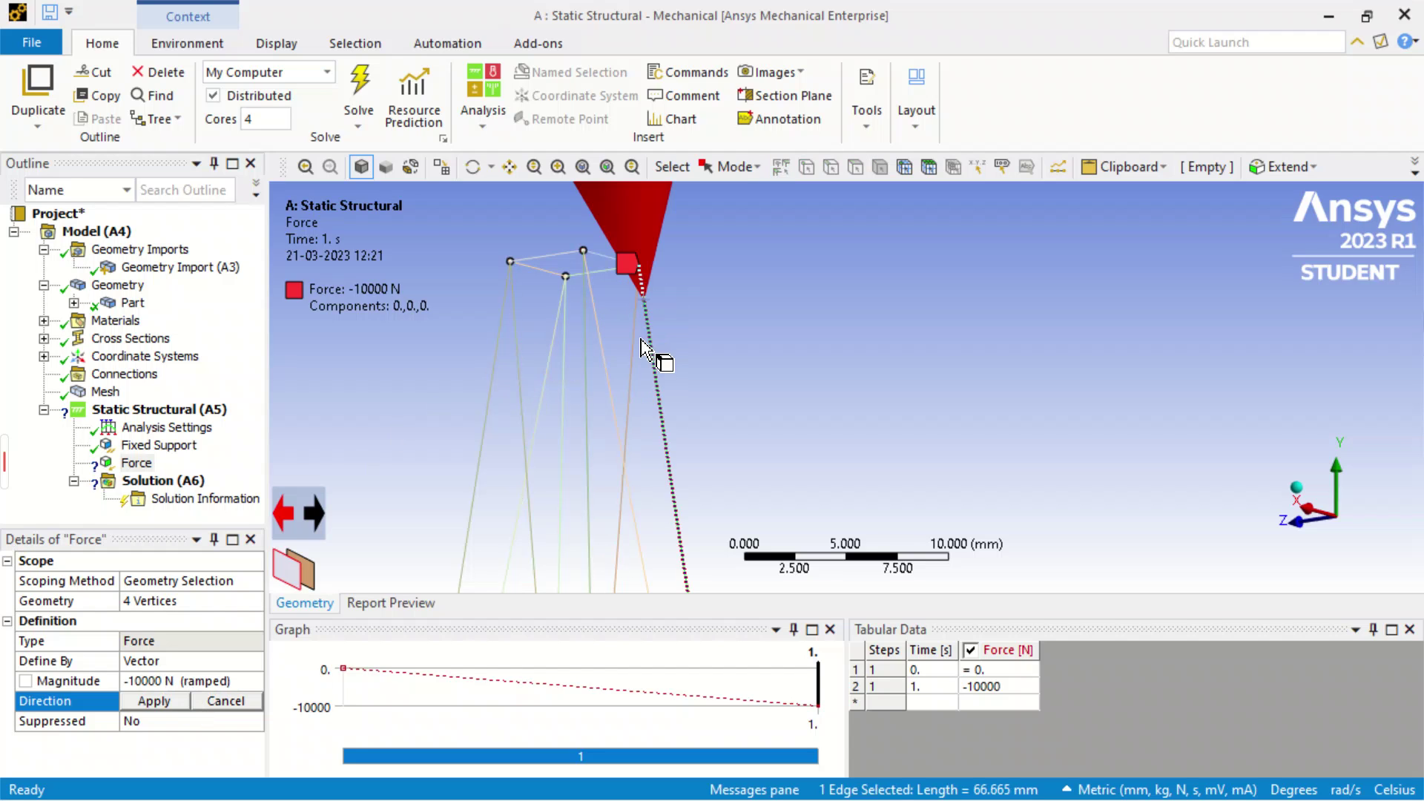
pyautogui.click(319, 512)
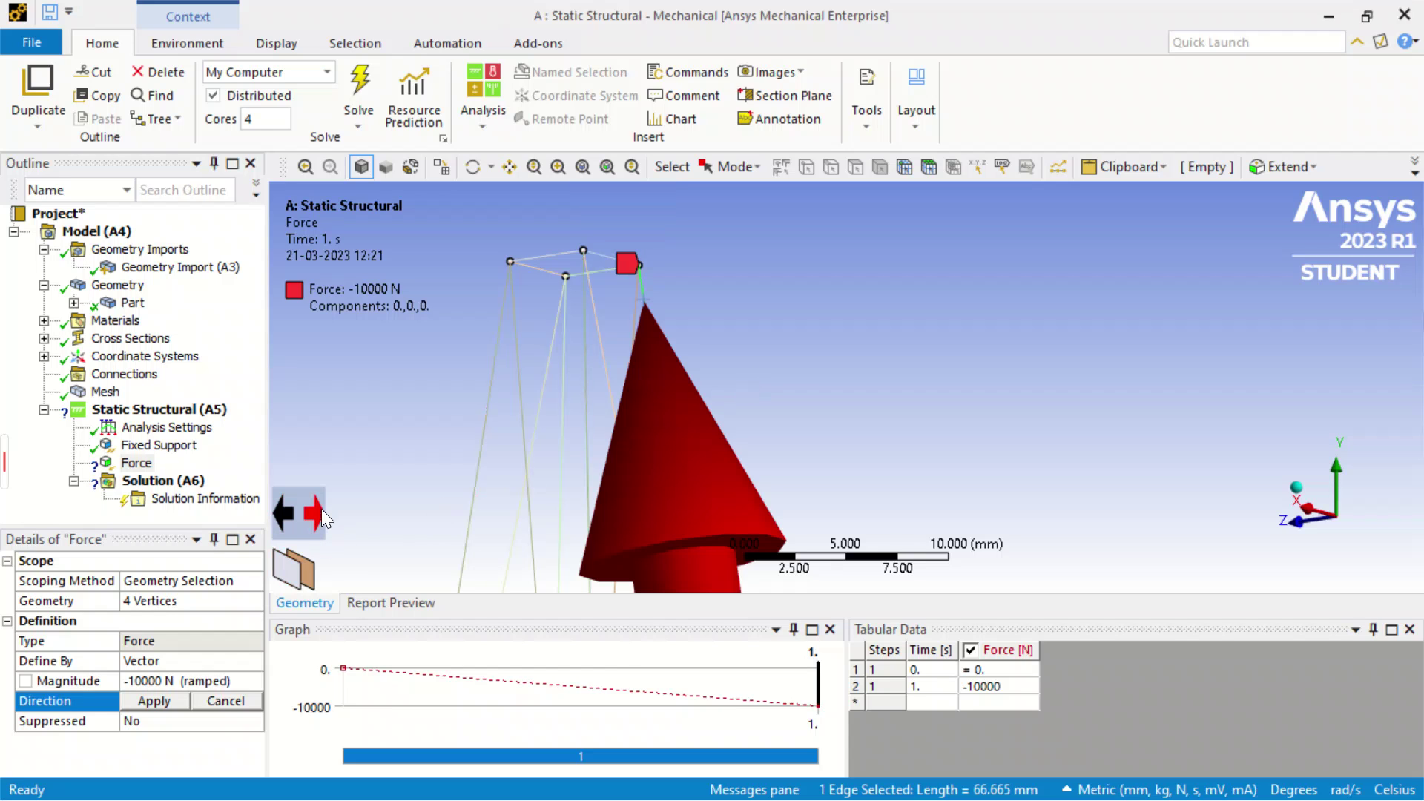
pyautogui.click(286, 514)
pyautogui.scroll(-3, 677, 423)
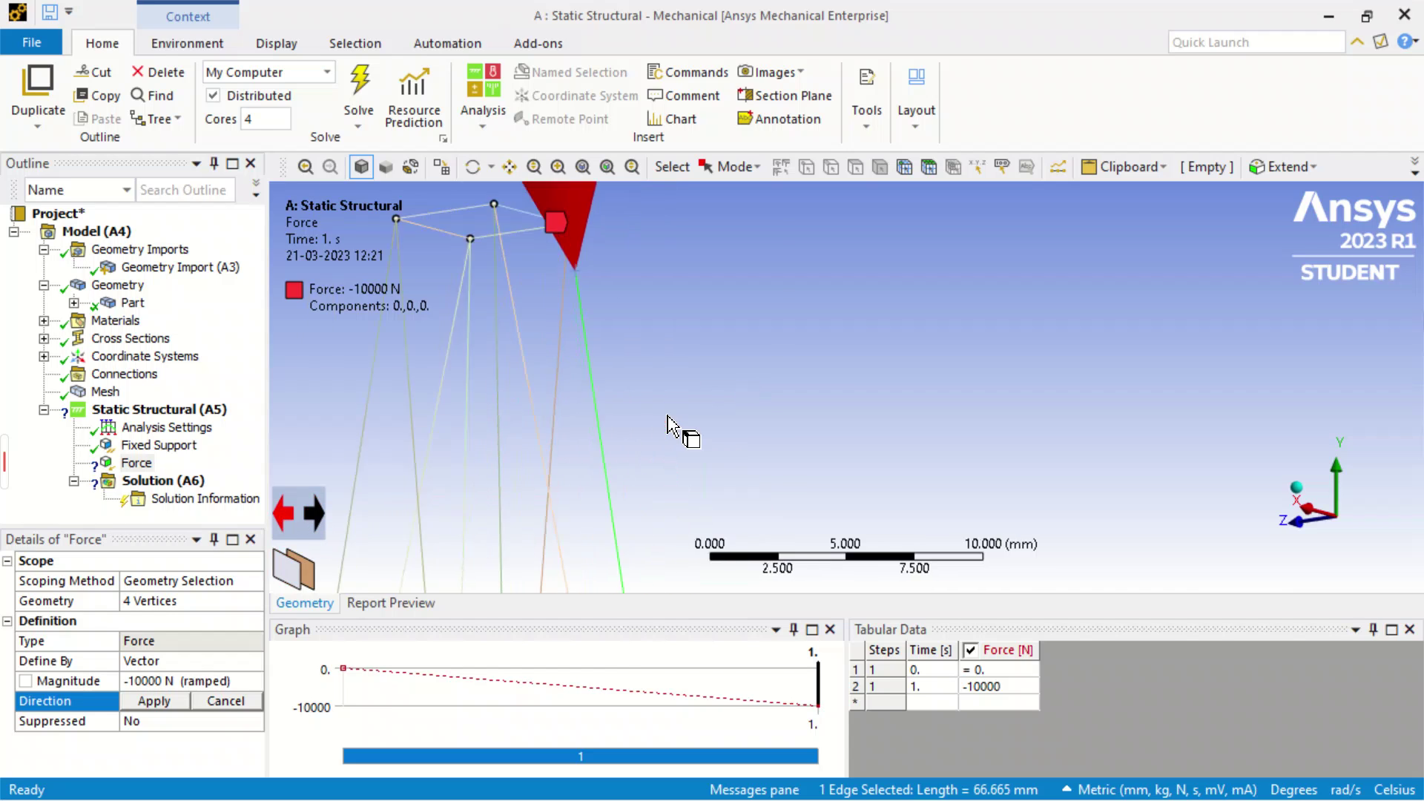
pyautogui.scroll(-4, 840, 384)
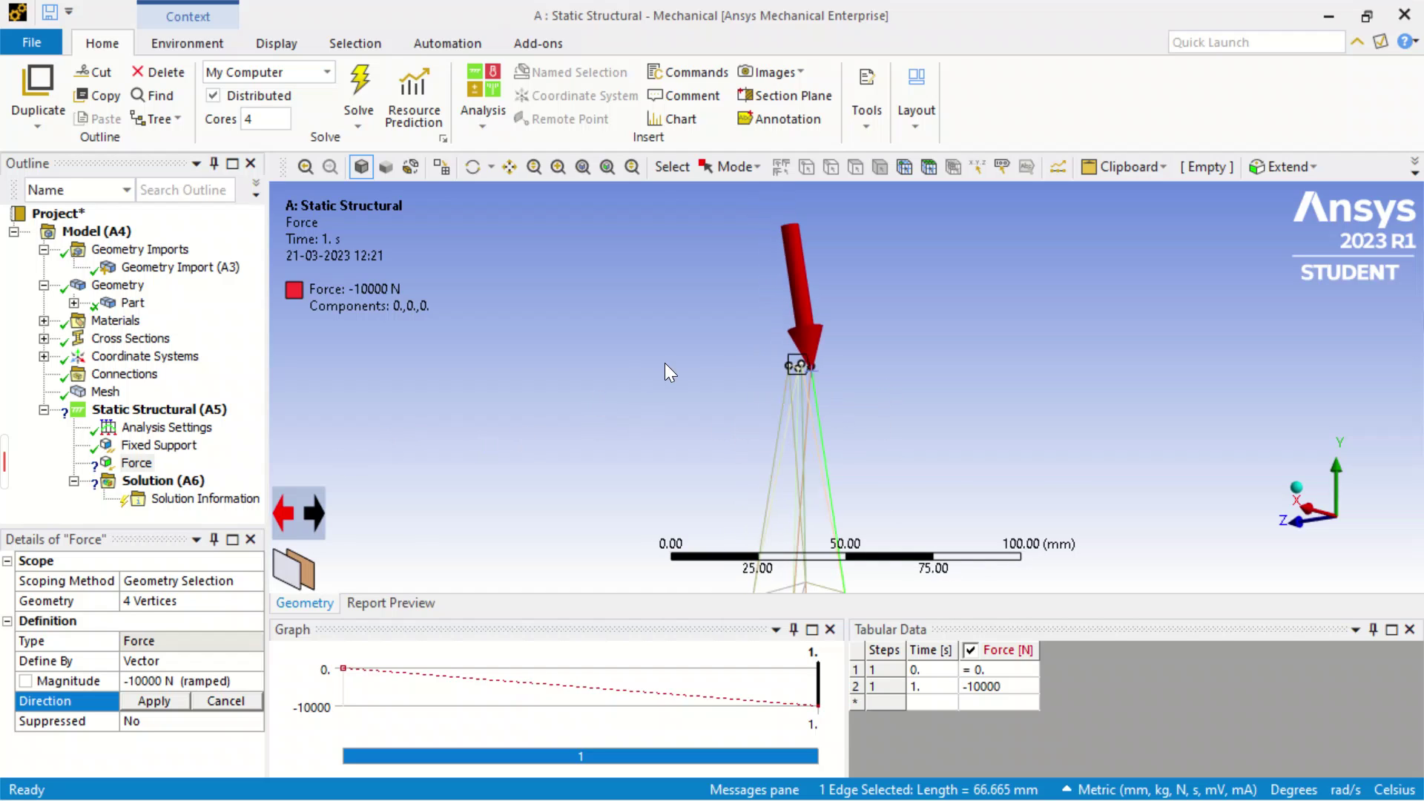
pyautogui.click(160, 698)
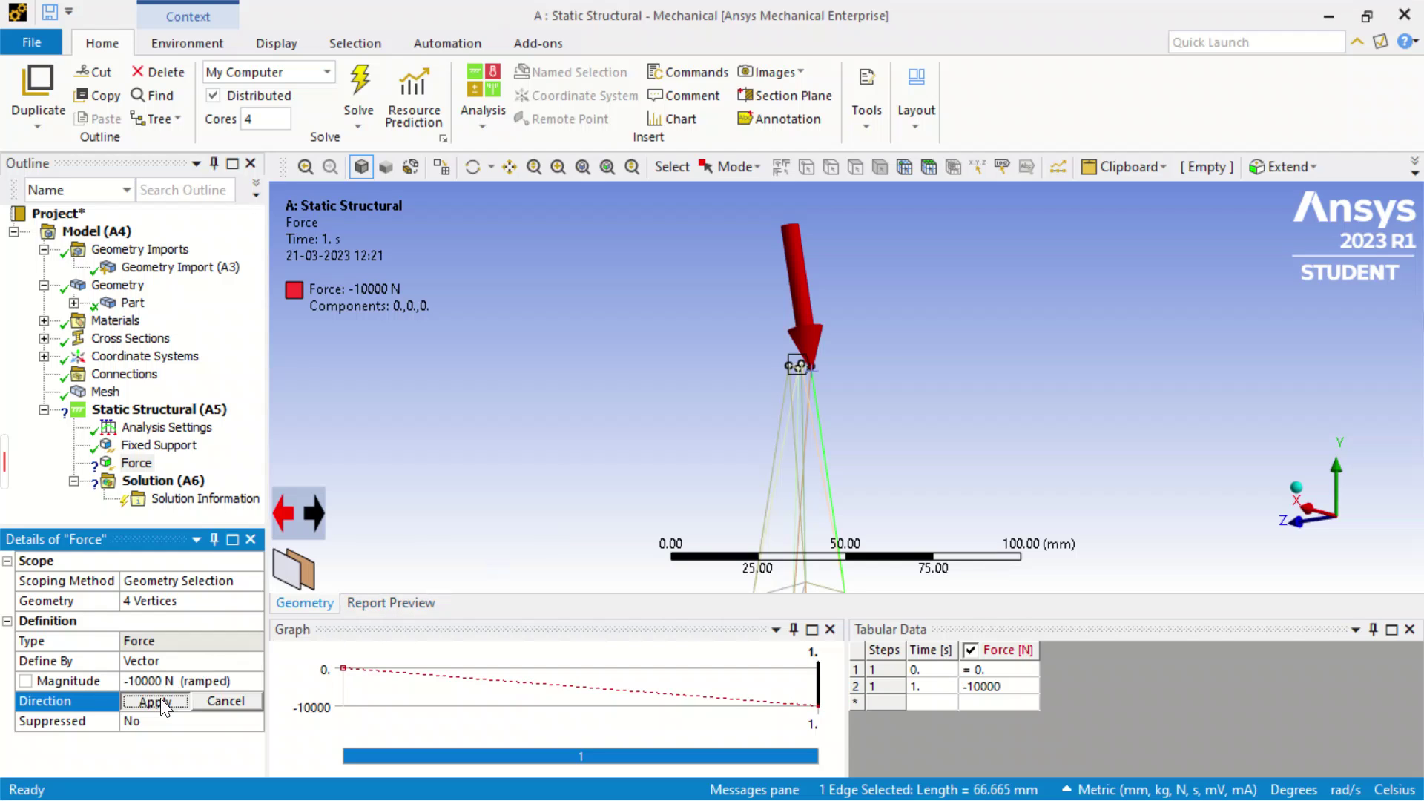
# Step: Examine the force arrow at the tower's top and the options for how the force is defined
pyautogui.scroll(5, 786, 356)
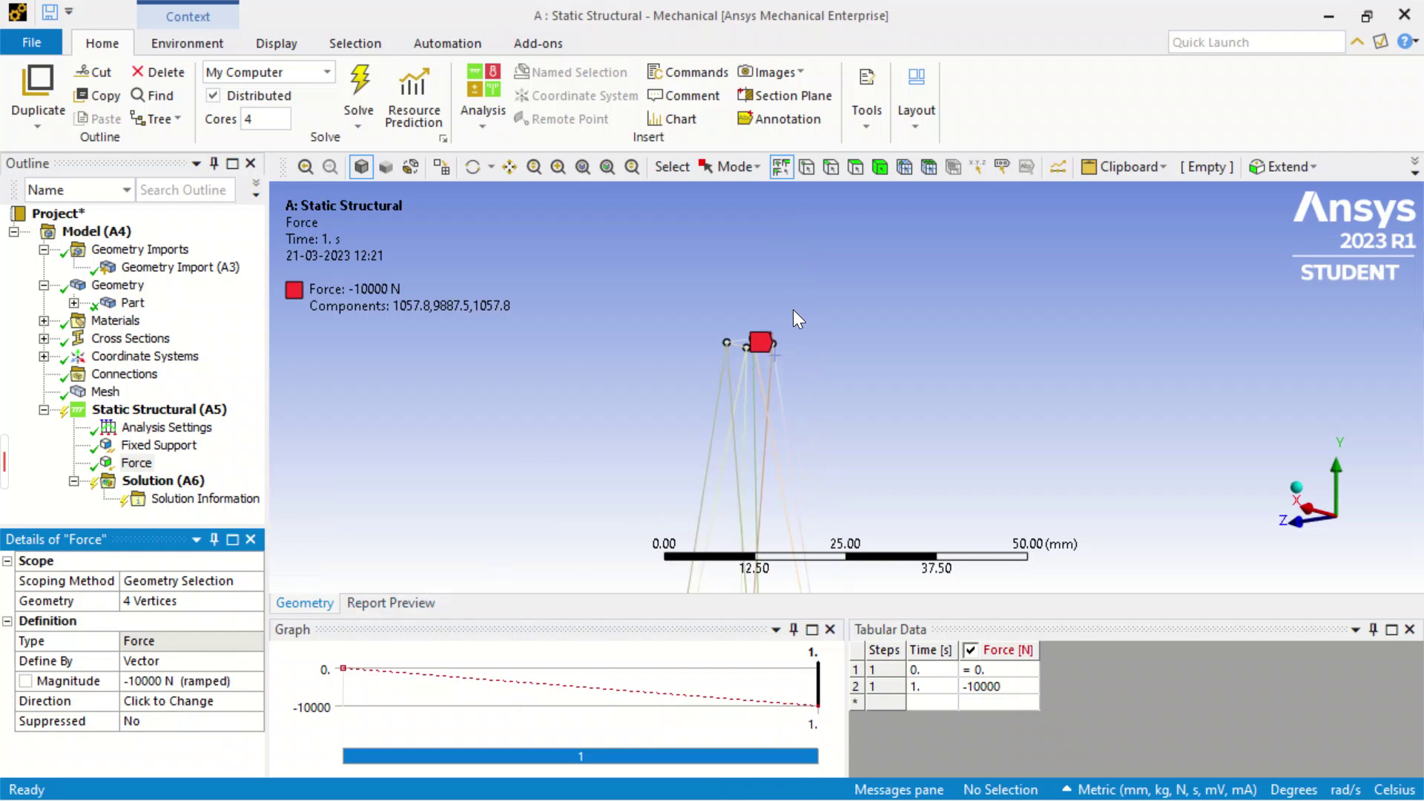
pyautogui.scroll(3, 570, 336)
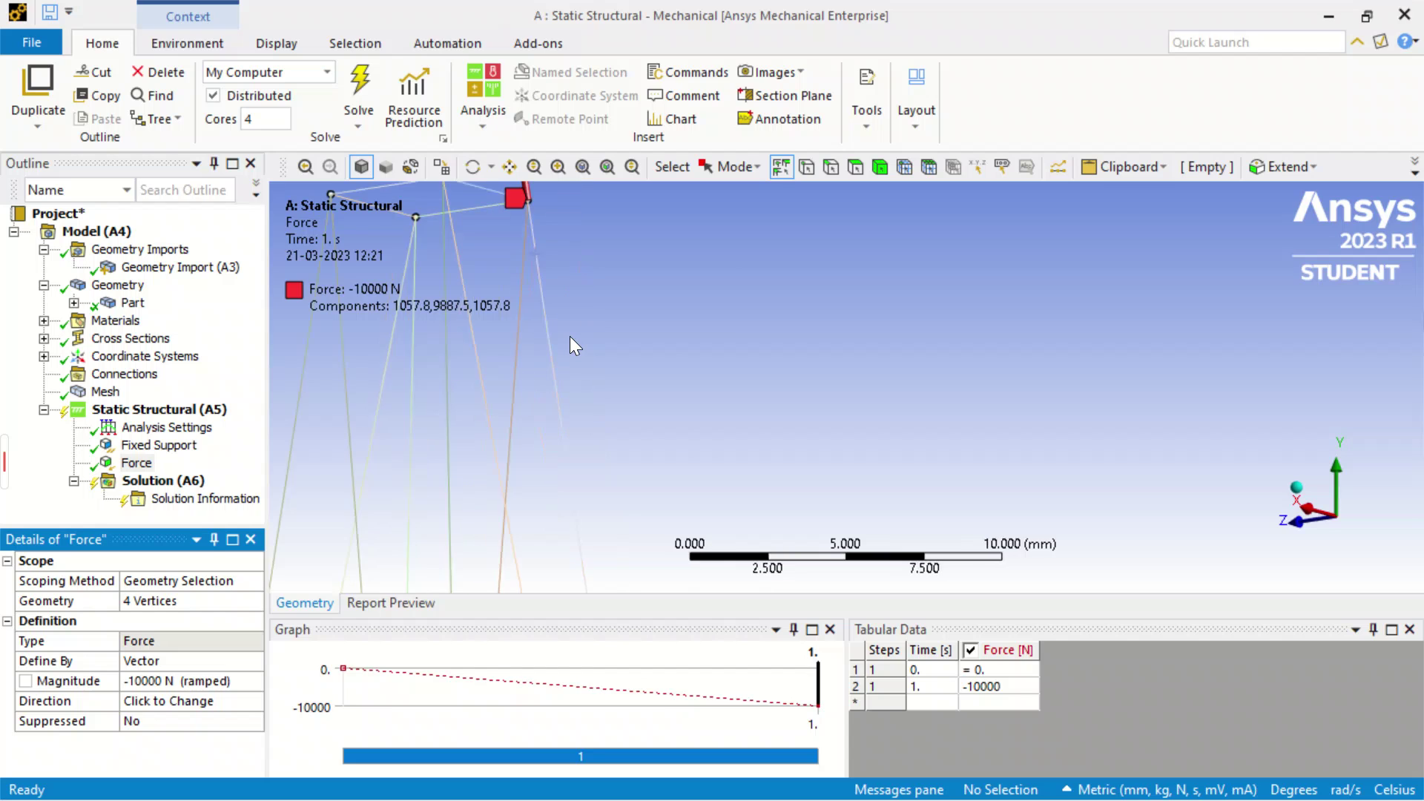
pyautogui.scroll(-4, 505, 336)
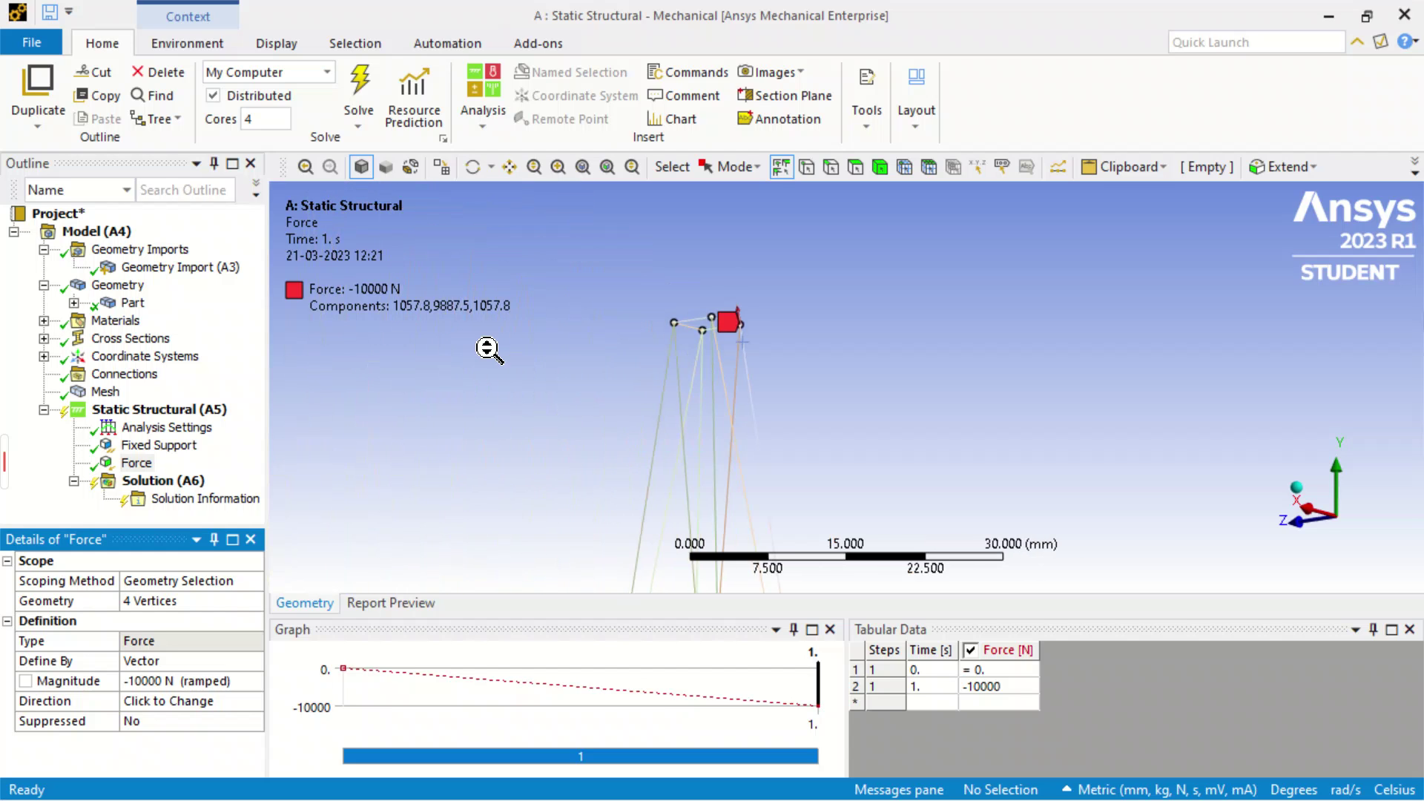
pyautogui.scroll(-3, 487, 349)
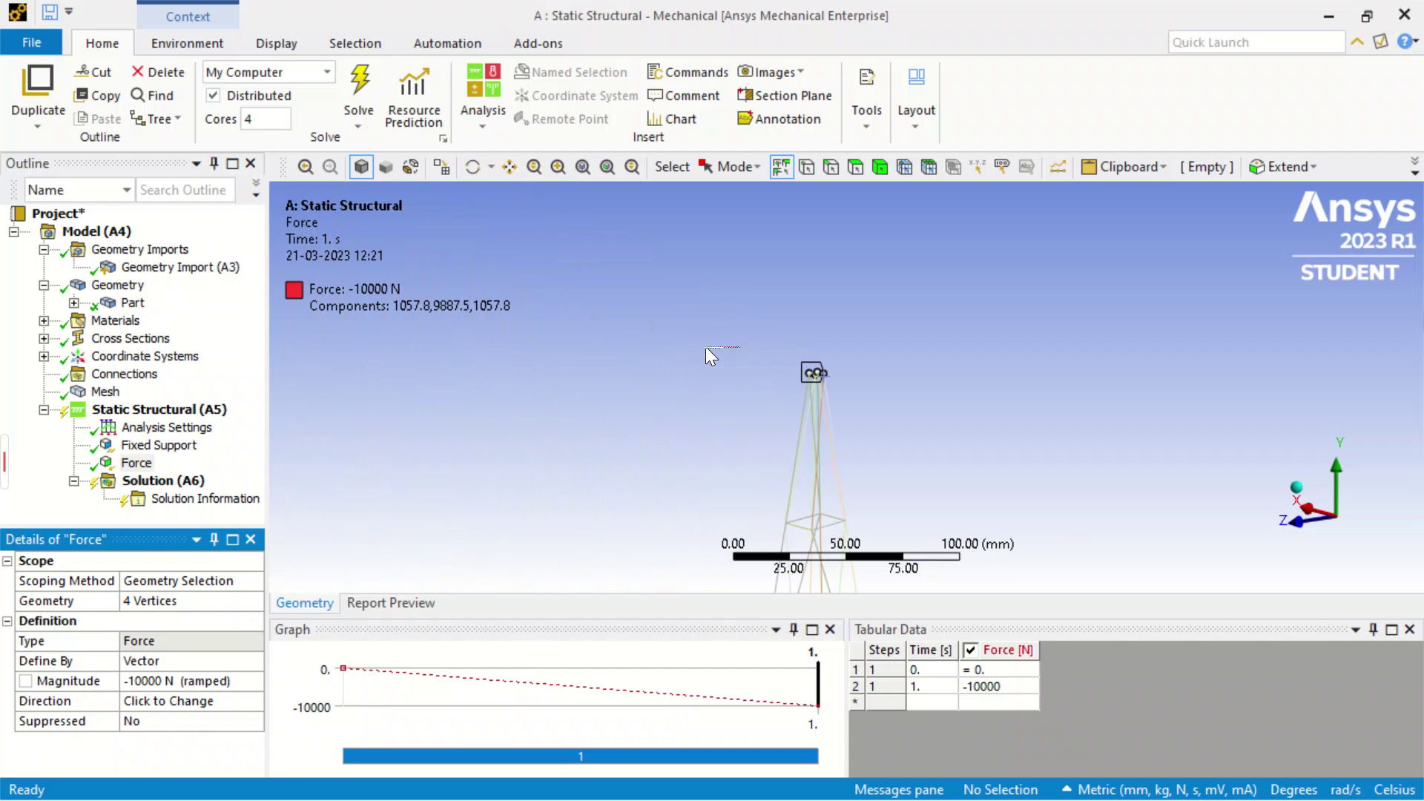
pyautogui.scroll(-1, 840, 438)
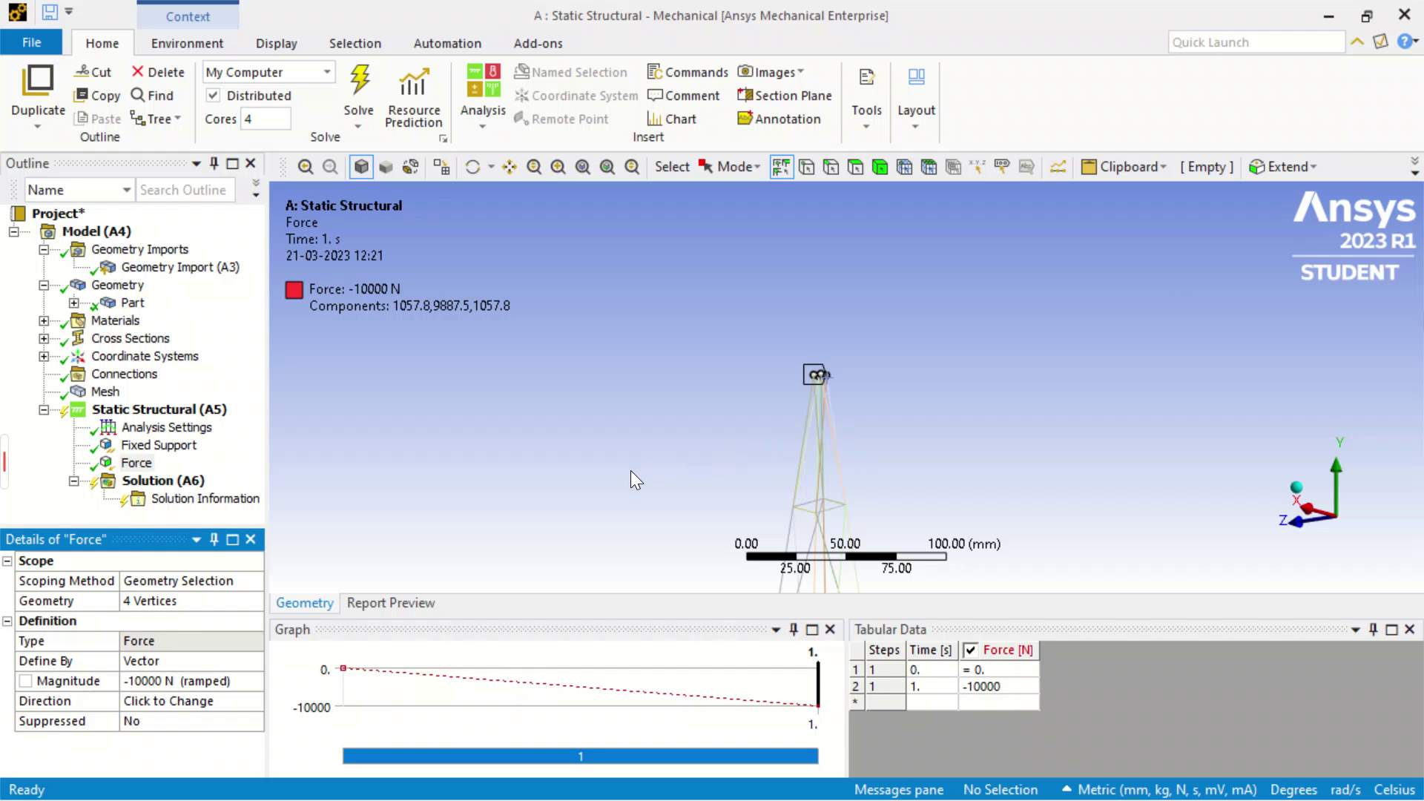
pyautogui.click(159, 661)
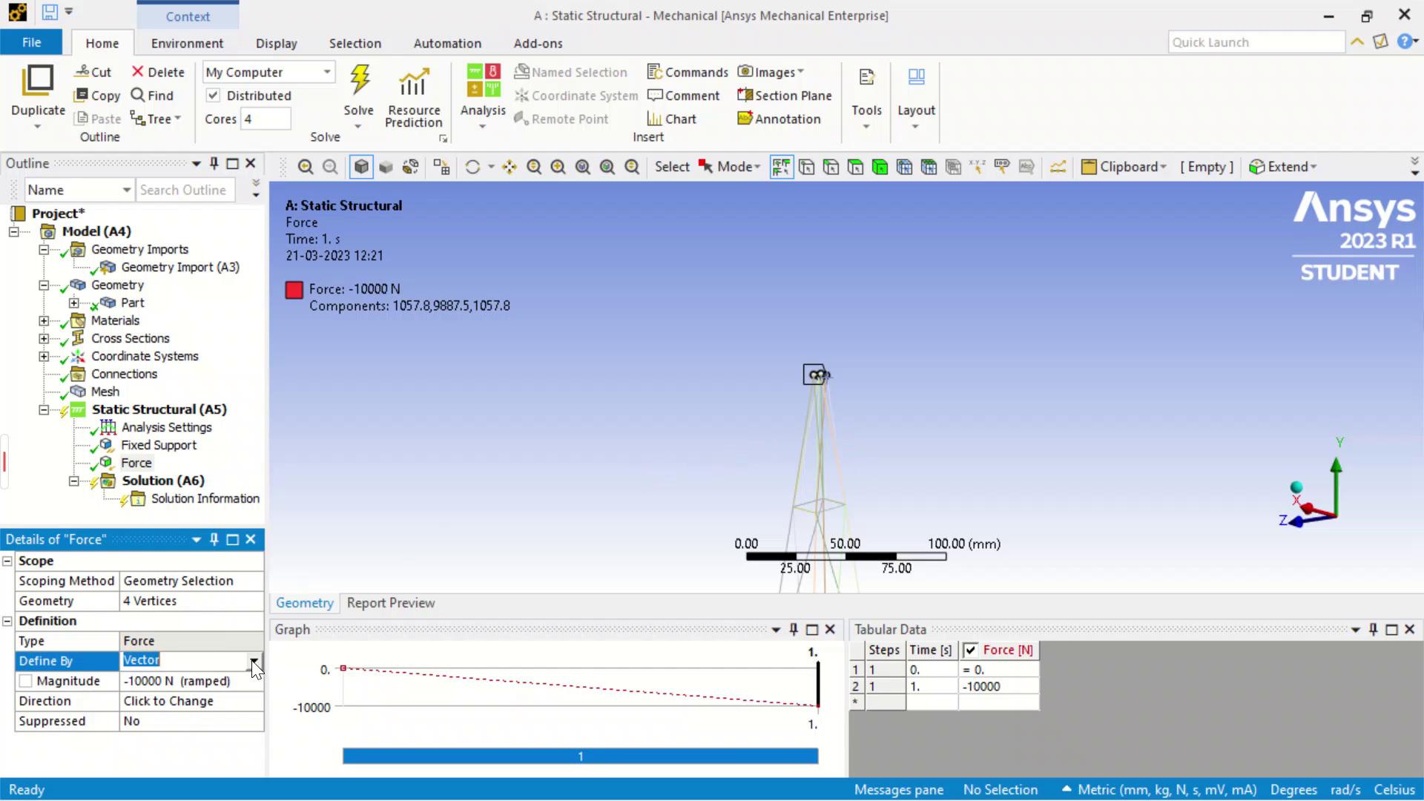
pyautogui.click(258, 659)
pyautogui.click(479, 464)
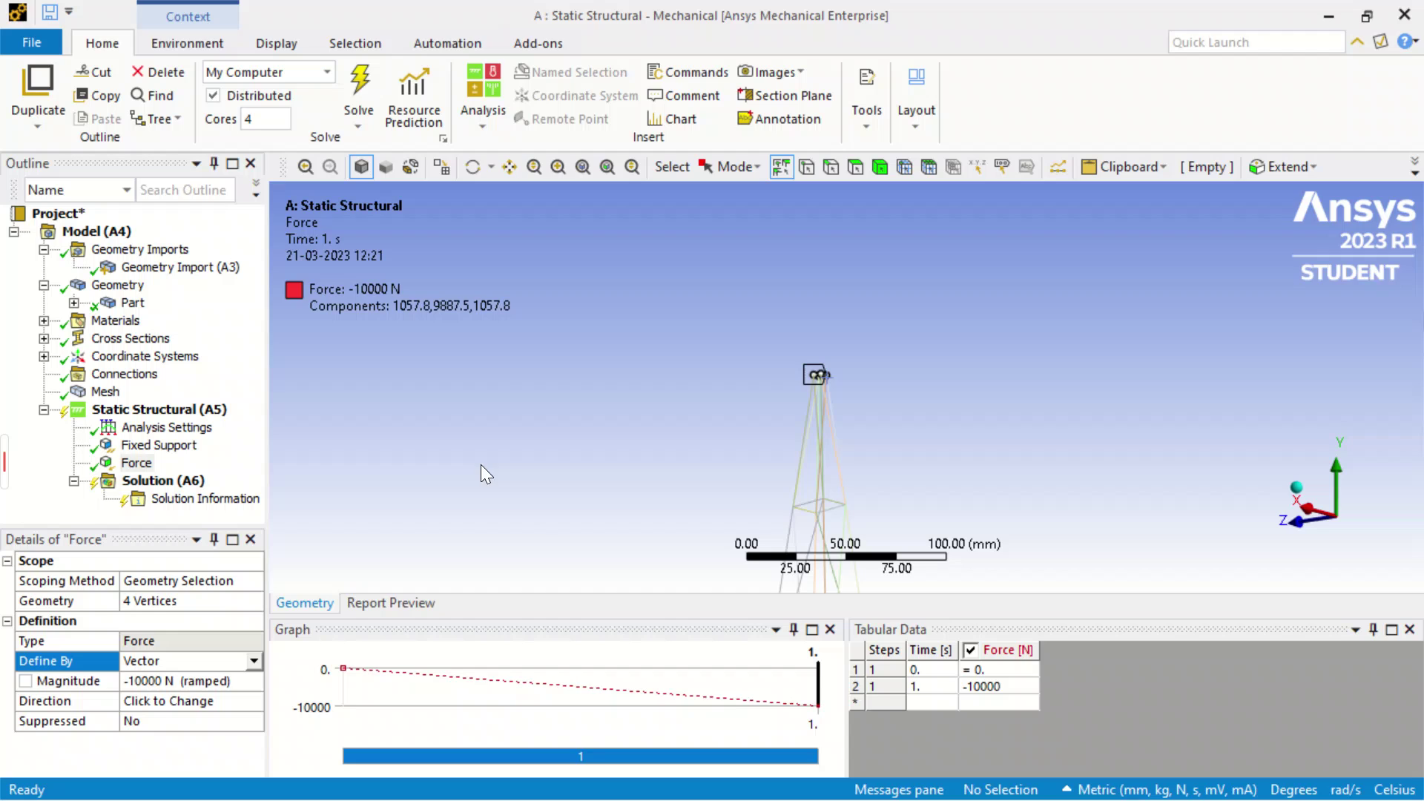
pyautogui.scroll(2, 767, 440)
pyautogui.scroll(-2, 837, 375)
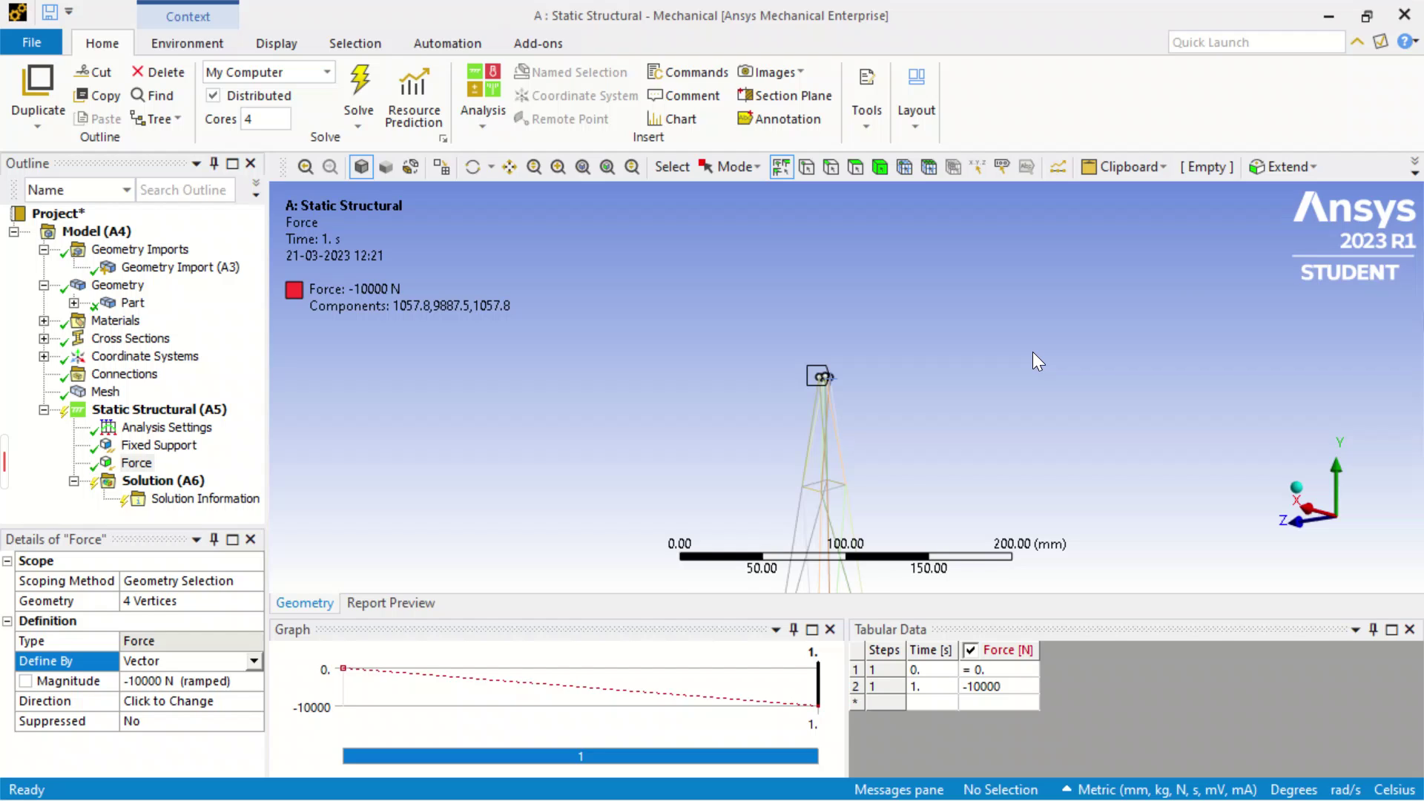
pyautogui.scroll(10, 824, 421)
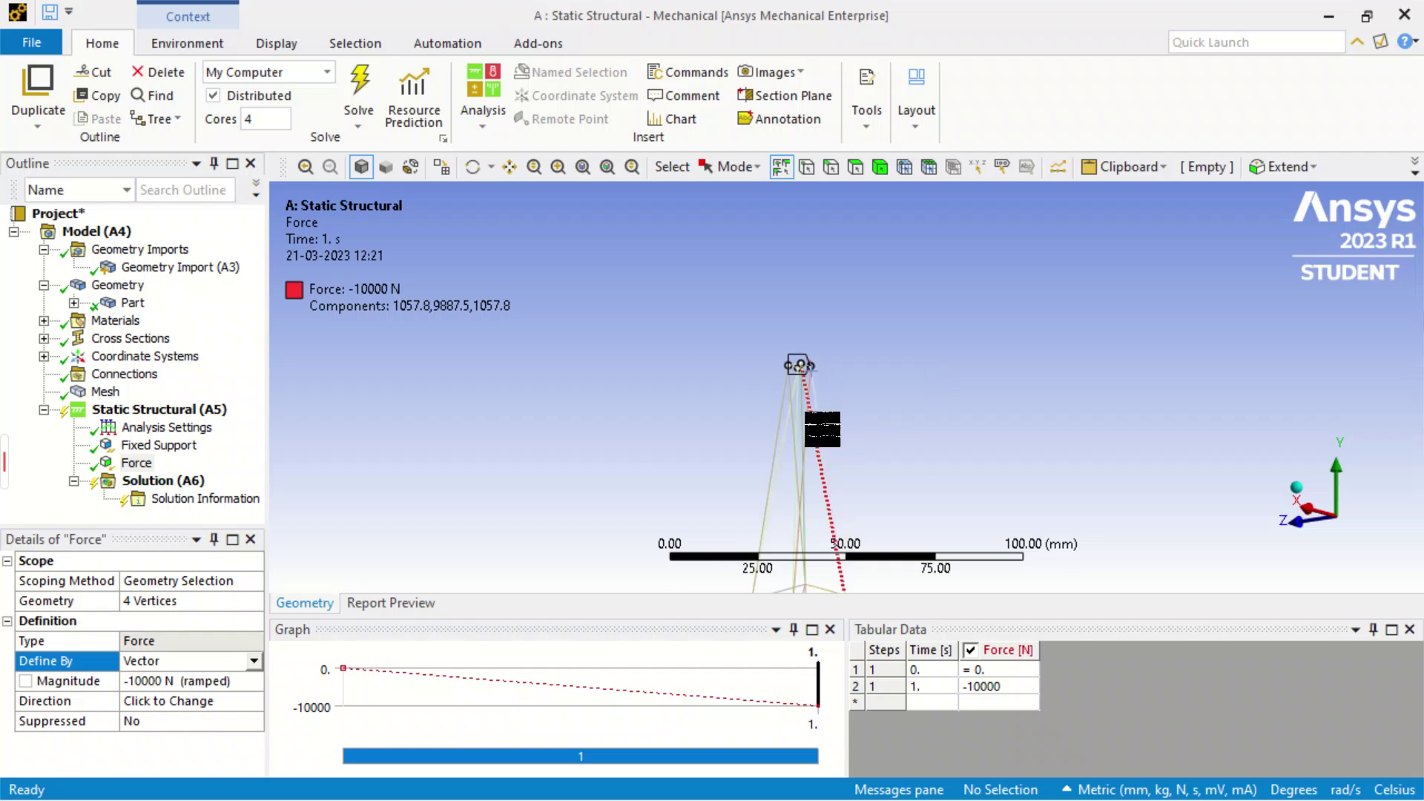
pyautogui.scroll(3, 678, 367)
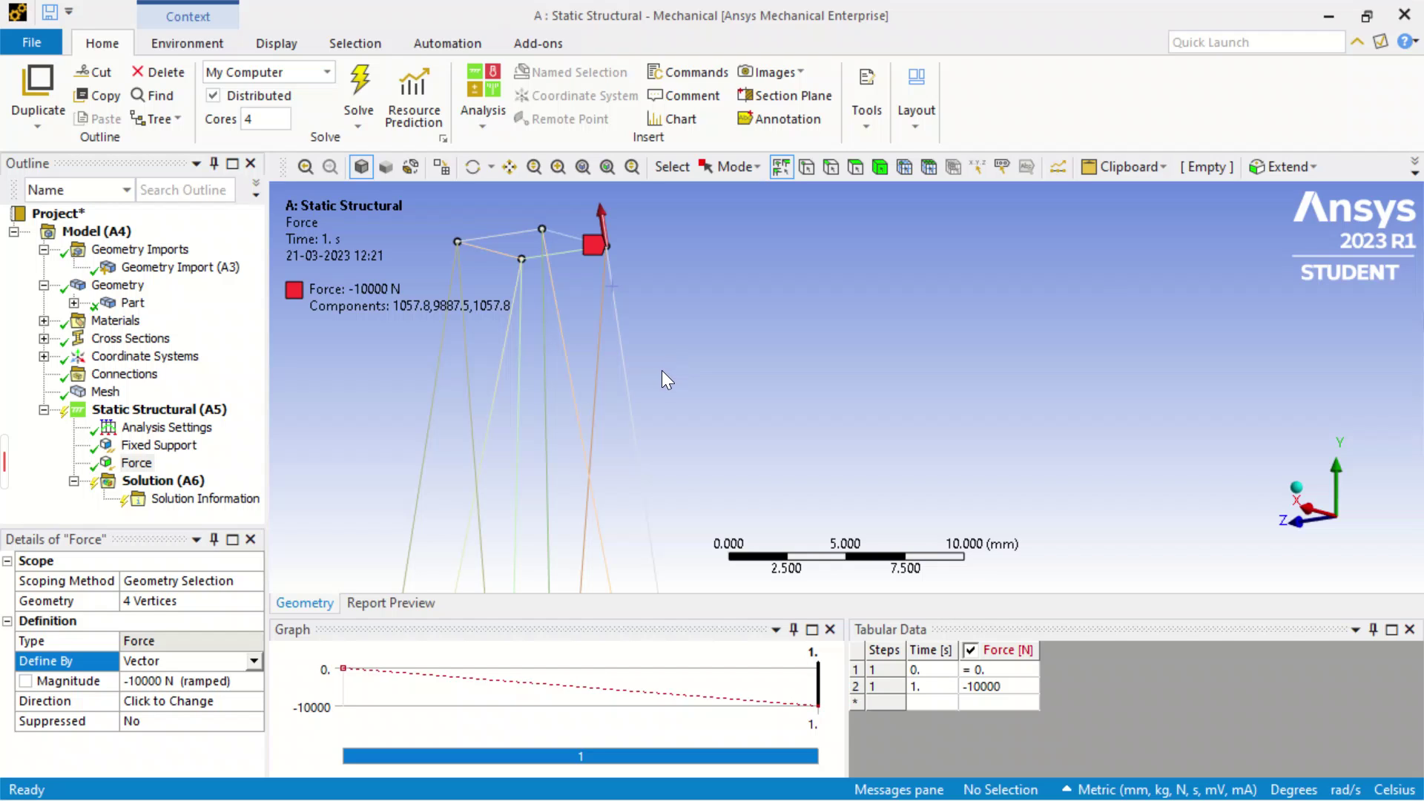
# Step: Redefine the force's direction by the leg edge descending from the rear vertex of the top frame, with the direction arrow pointing down
pyautogui.click(182, 702)
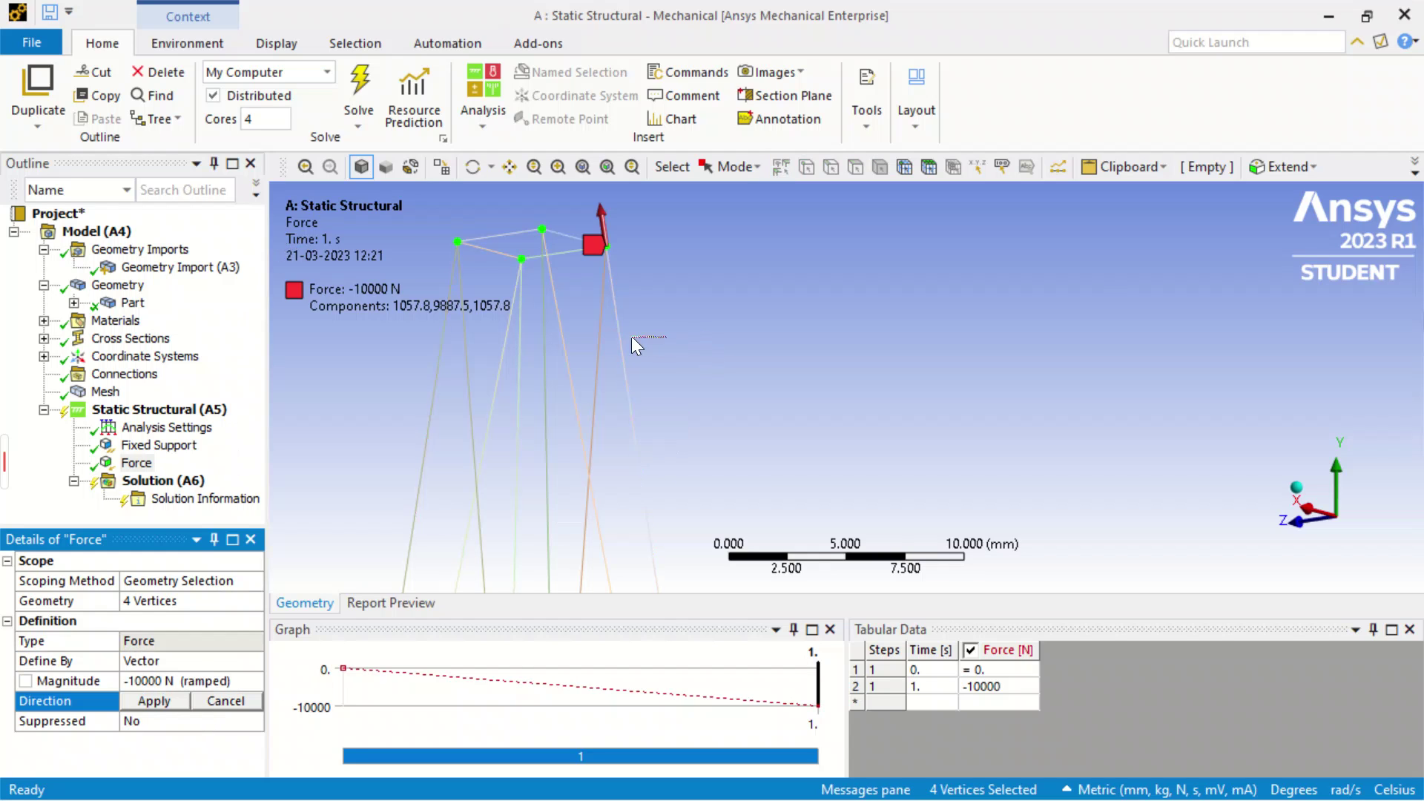
pyautogui.click(545, 365)
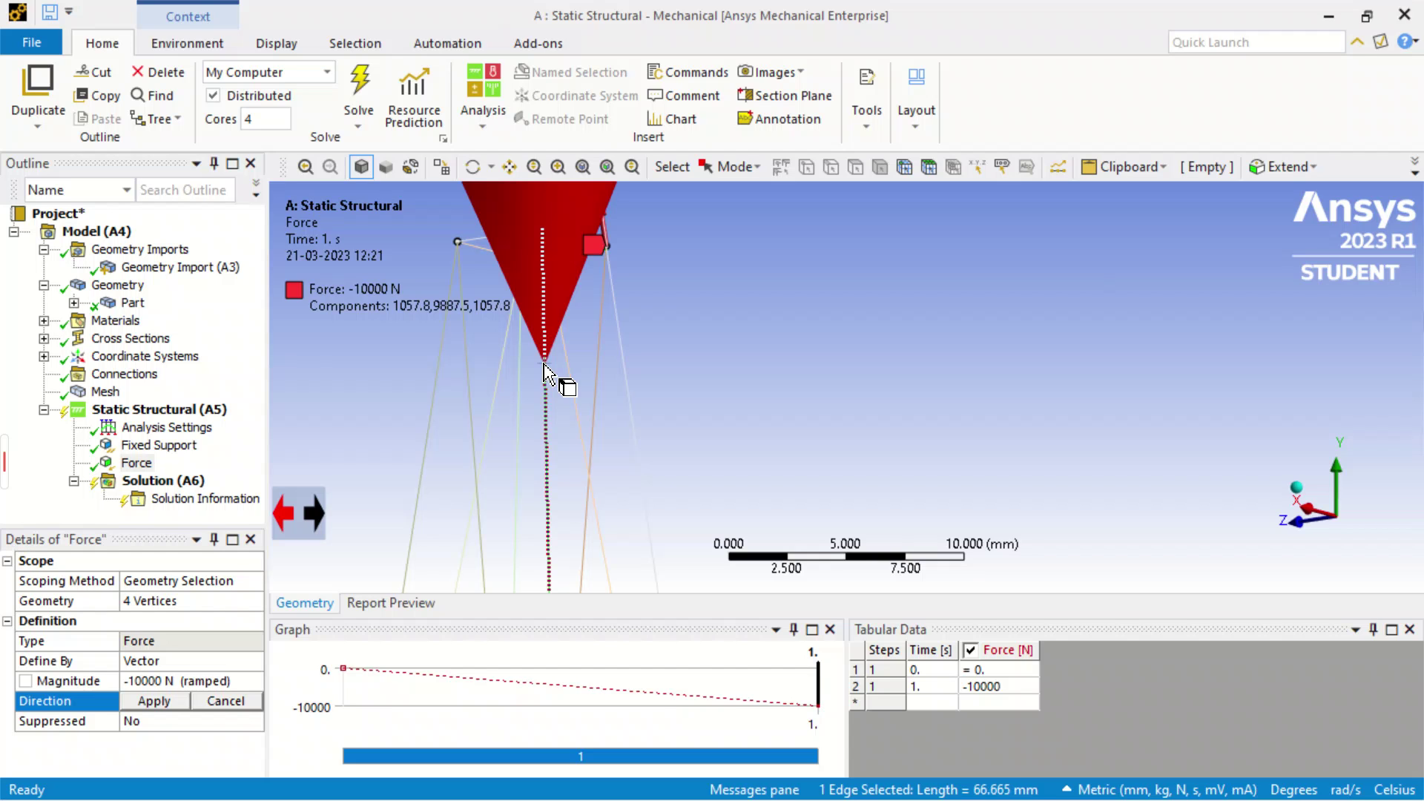
pyautogui.scroll(3, 534, 397)
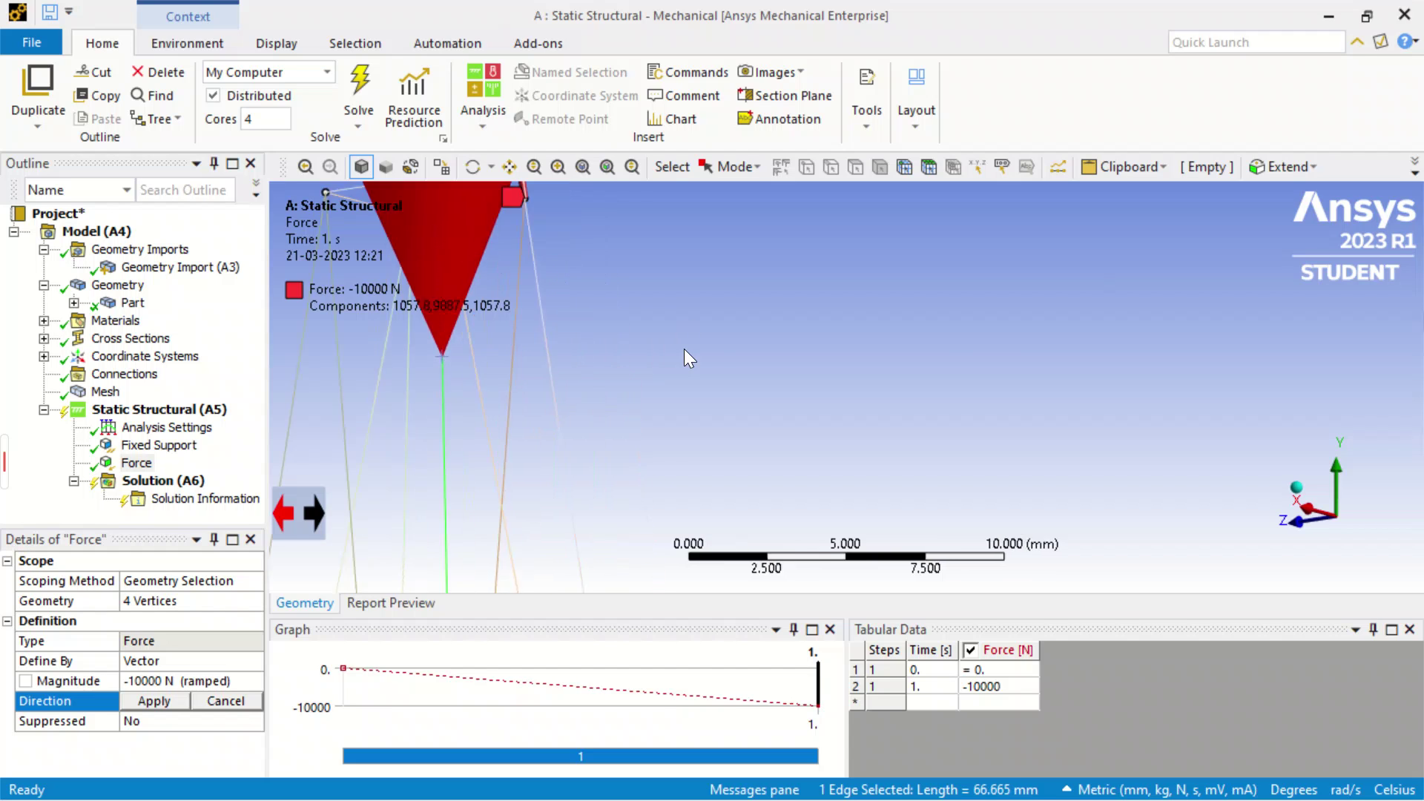
pyautogui.scroll(-5, 531, 395)
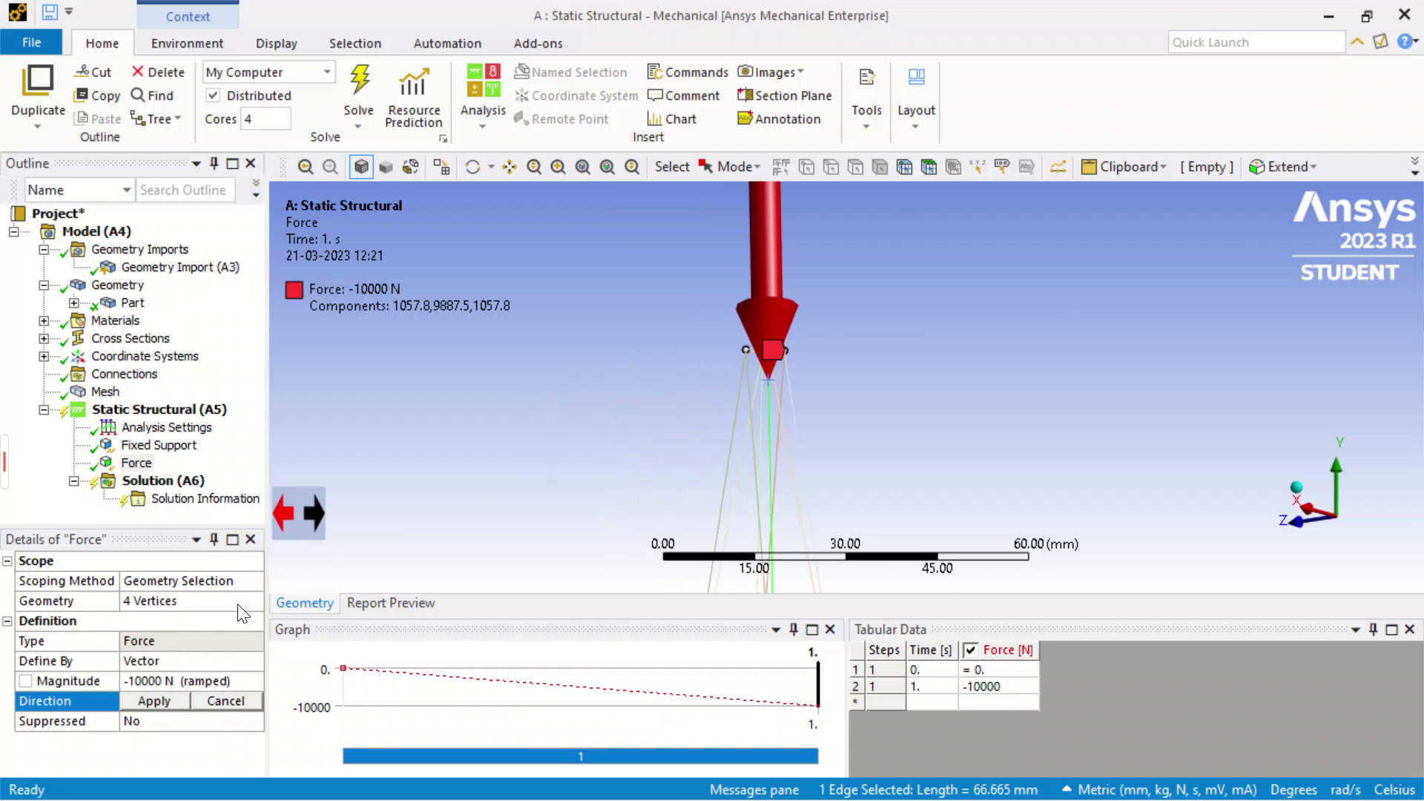
pyautogui.click(162, 709)
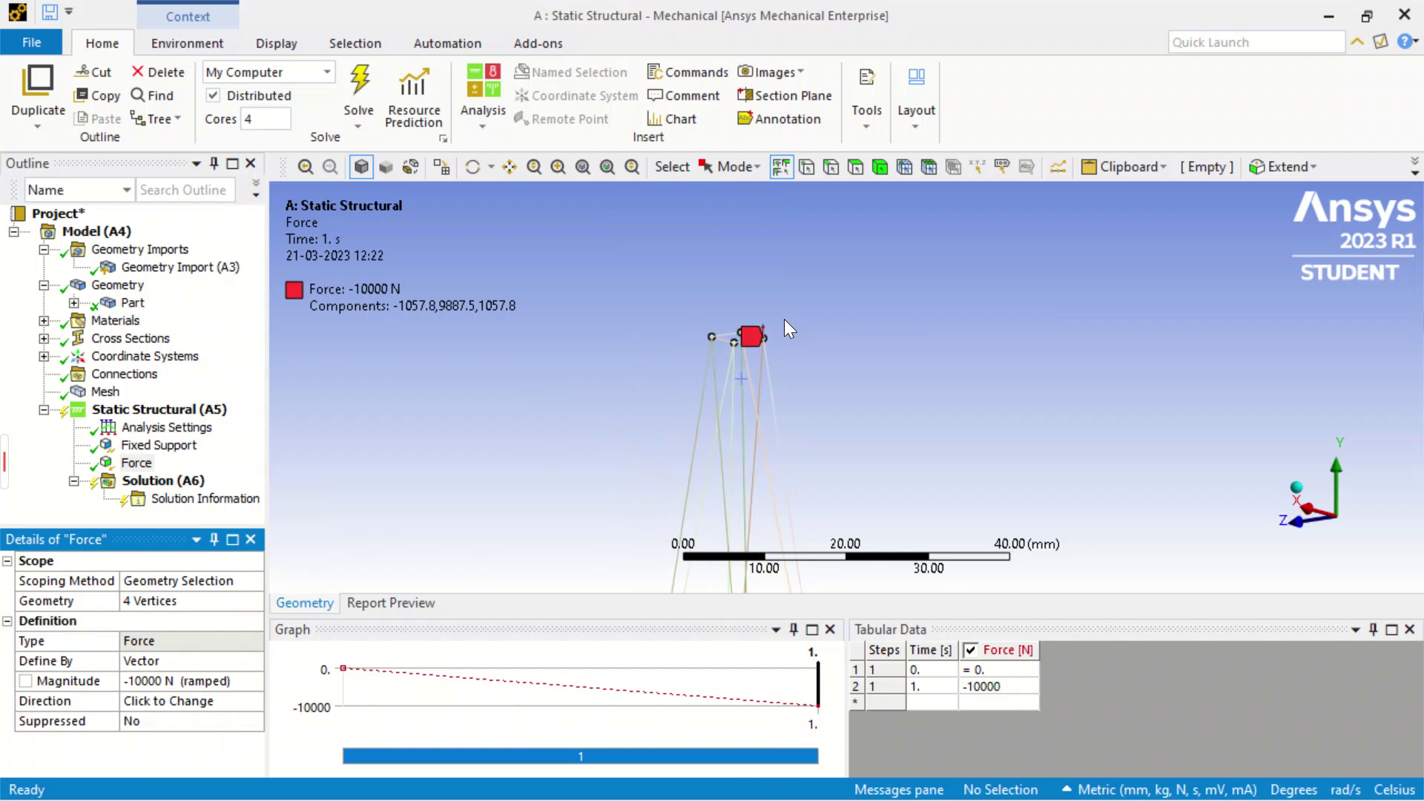
# Step: Check the orientation of the redefined force on the top frame and view the tower as a whole
pyautogui.scroll(5, 682, 359)
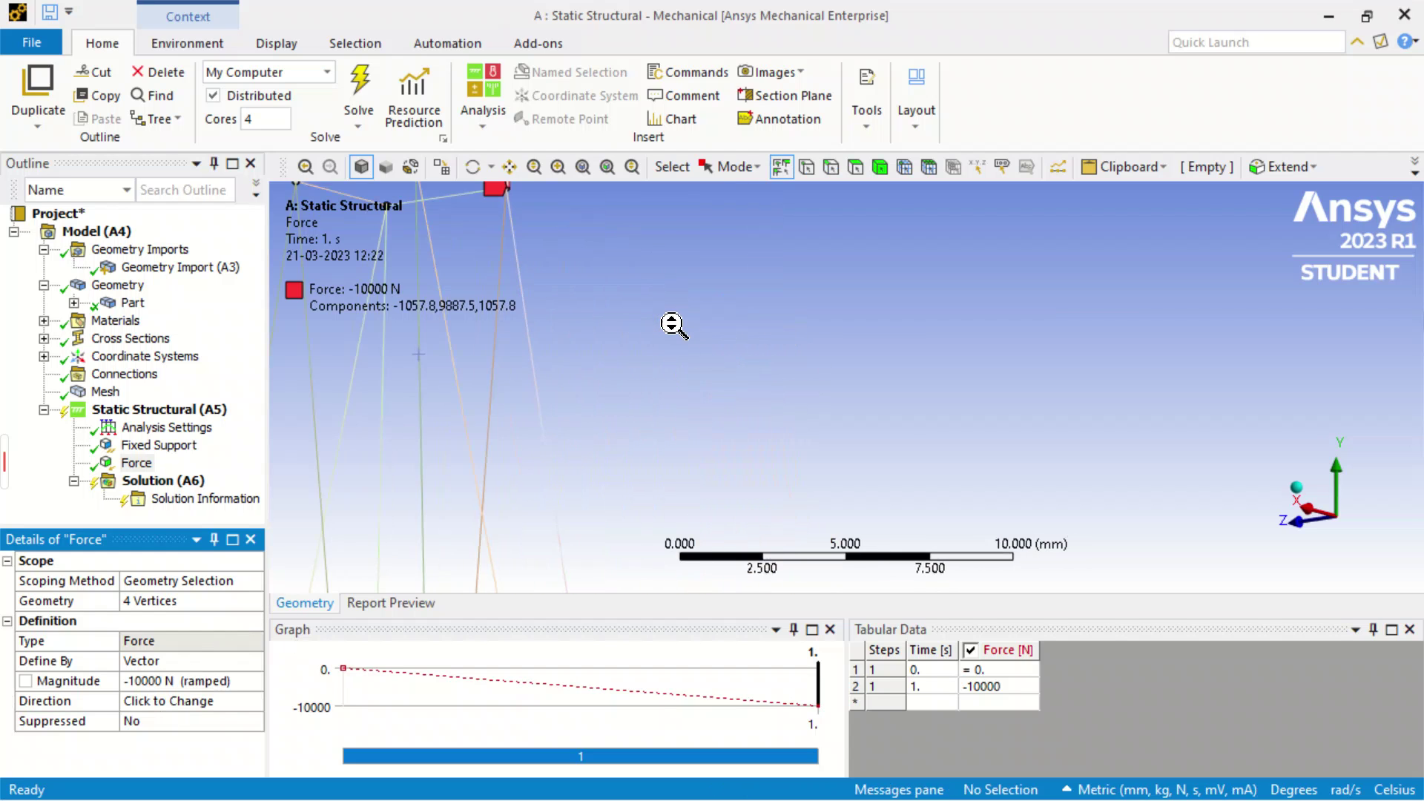
pyautogui.scroll(-3, 475, 330)
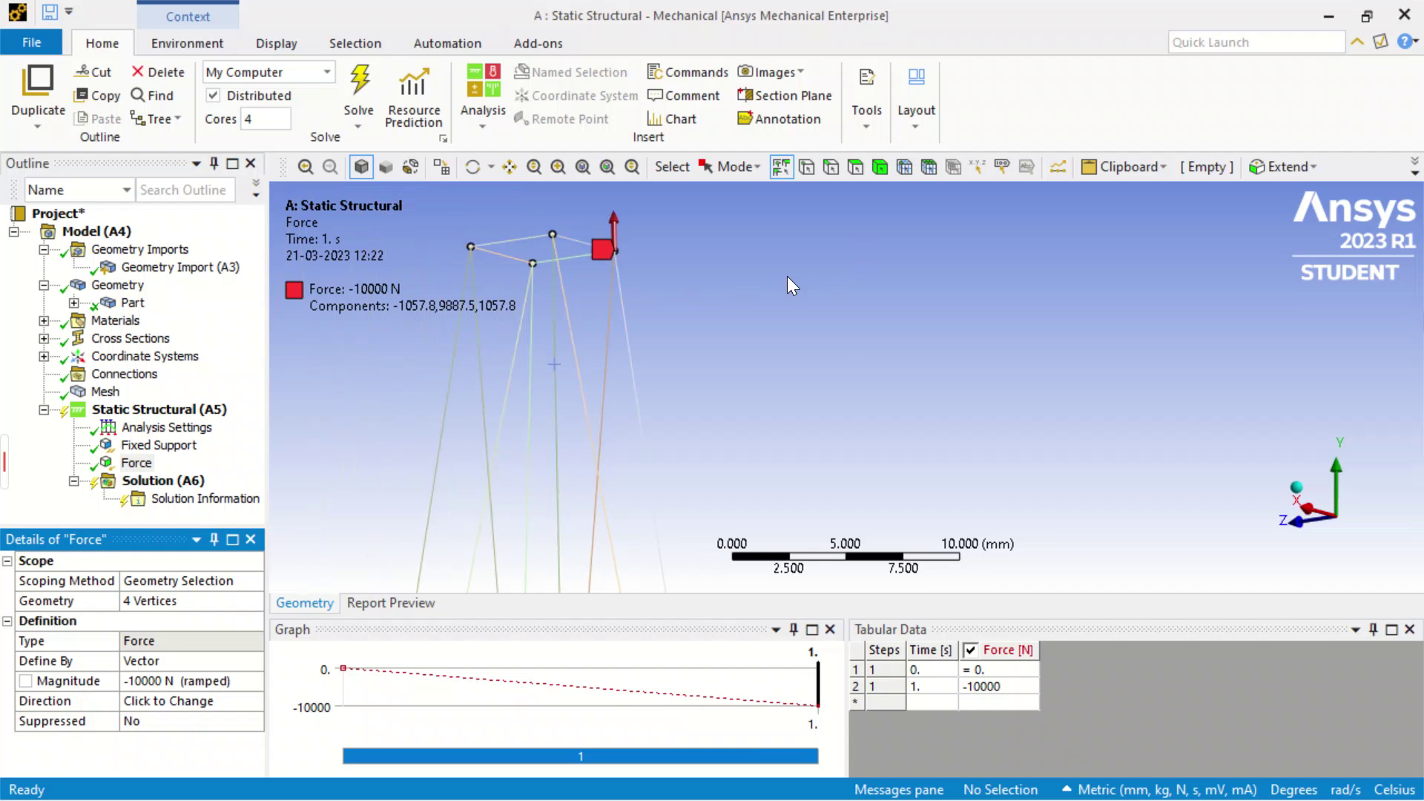
pyautogui.scroll(-1, 645, 327)
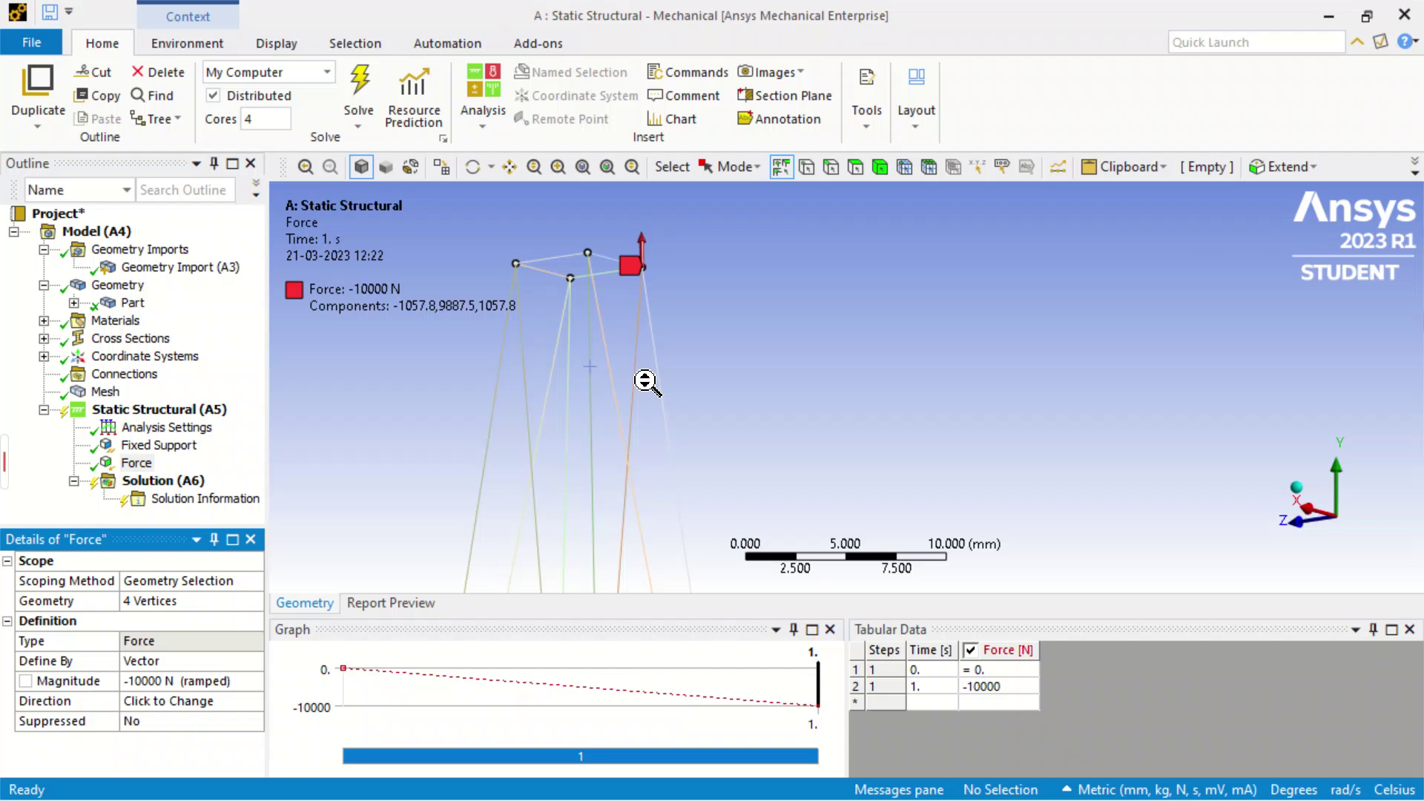
pyautogui.scroll(-6, 598, 492)
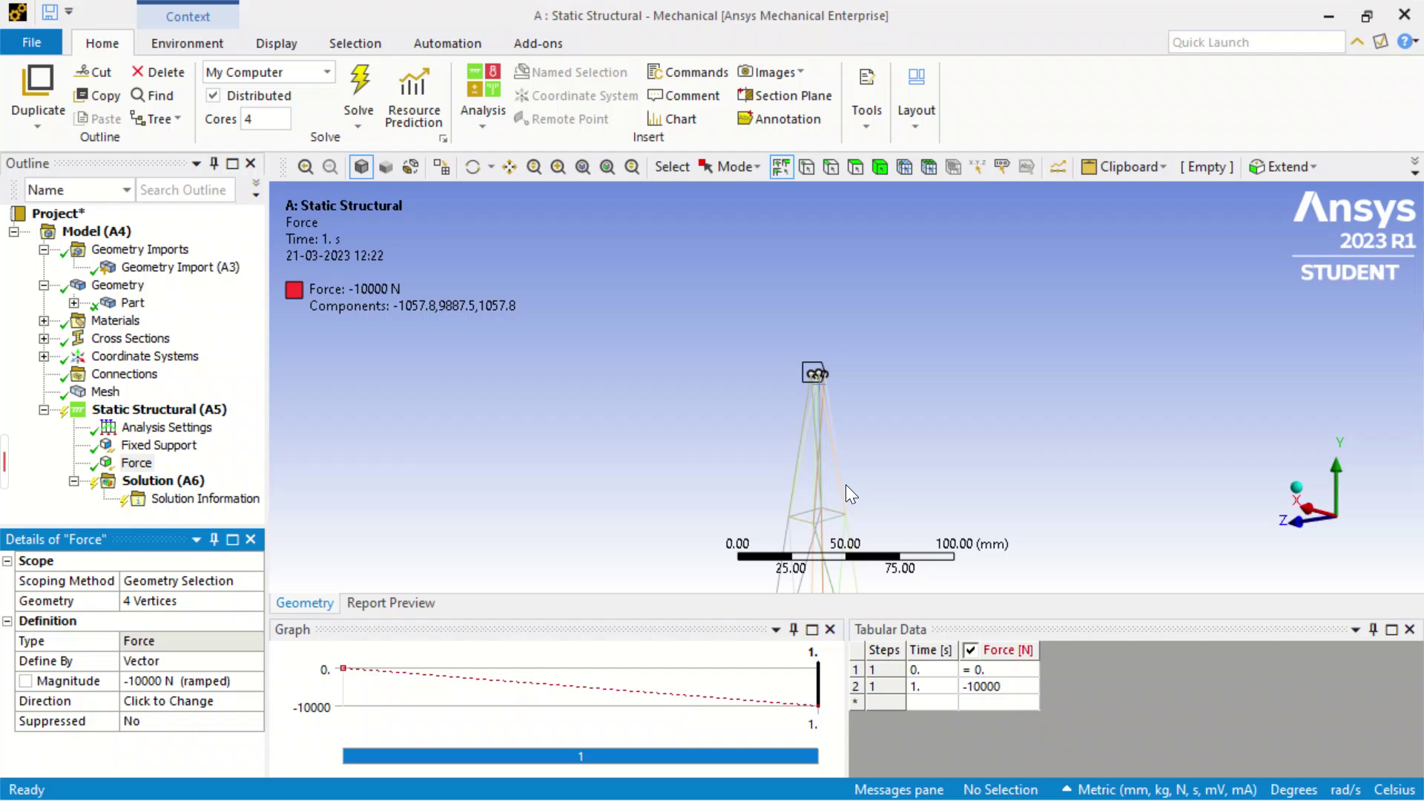
pyautogui.scroll(-5, 848, 480)
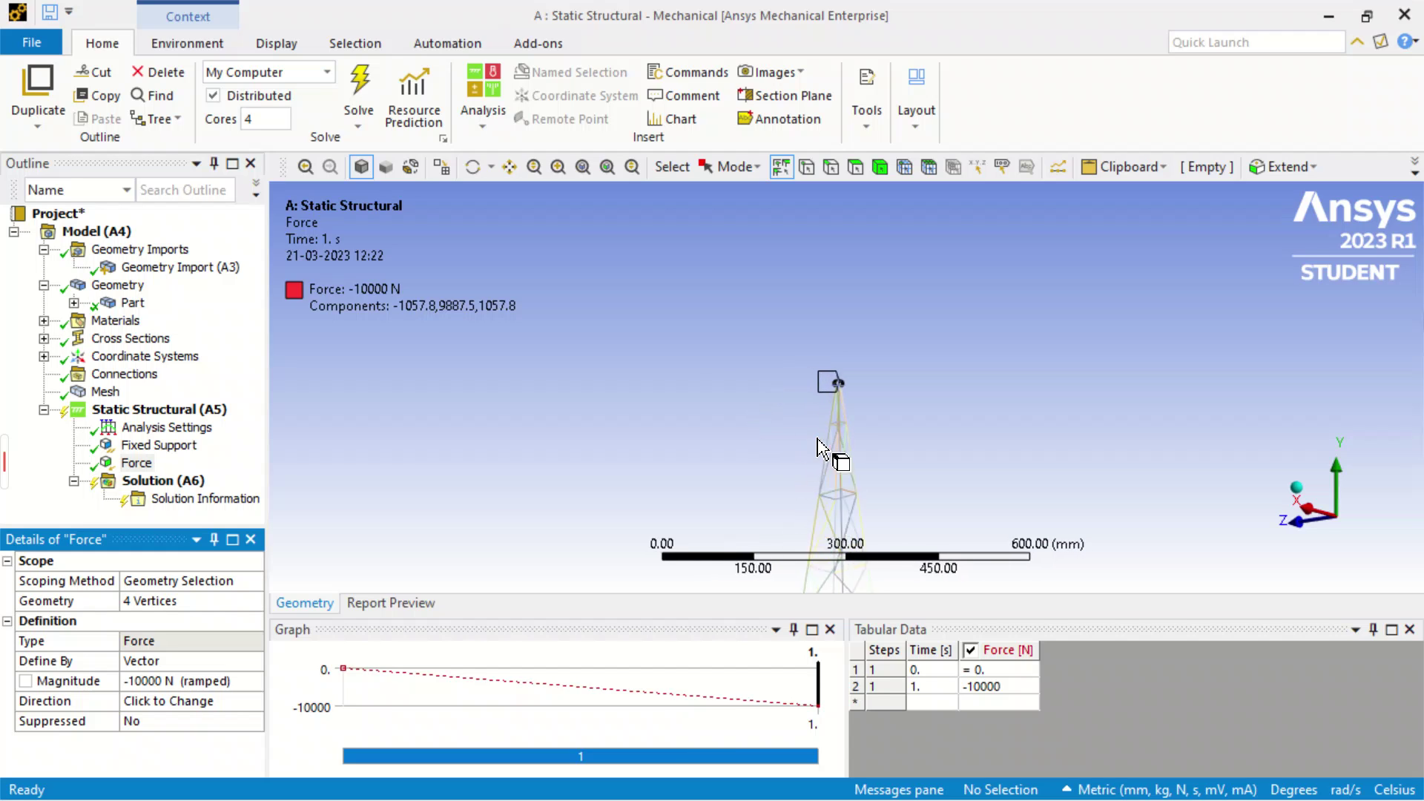
pyautogui.scroll(-2, 816, 404)
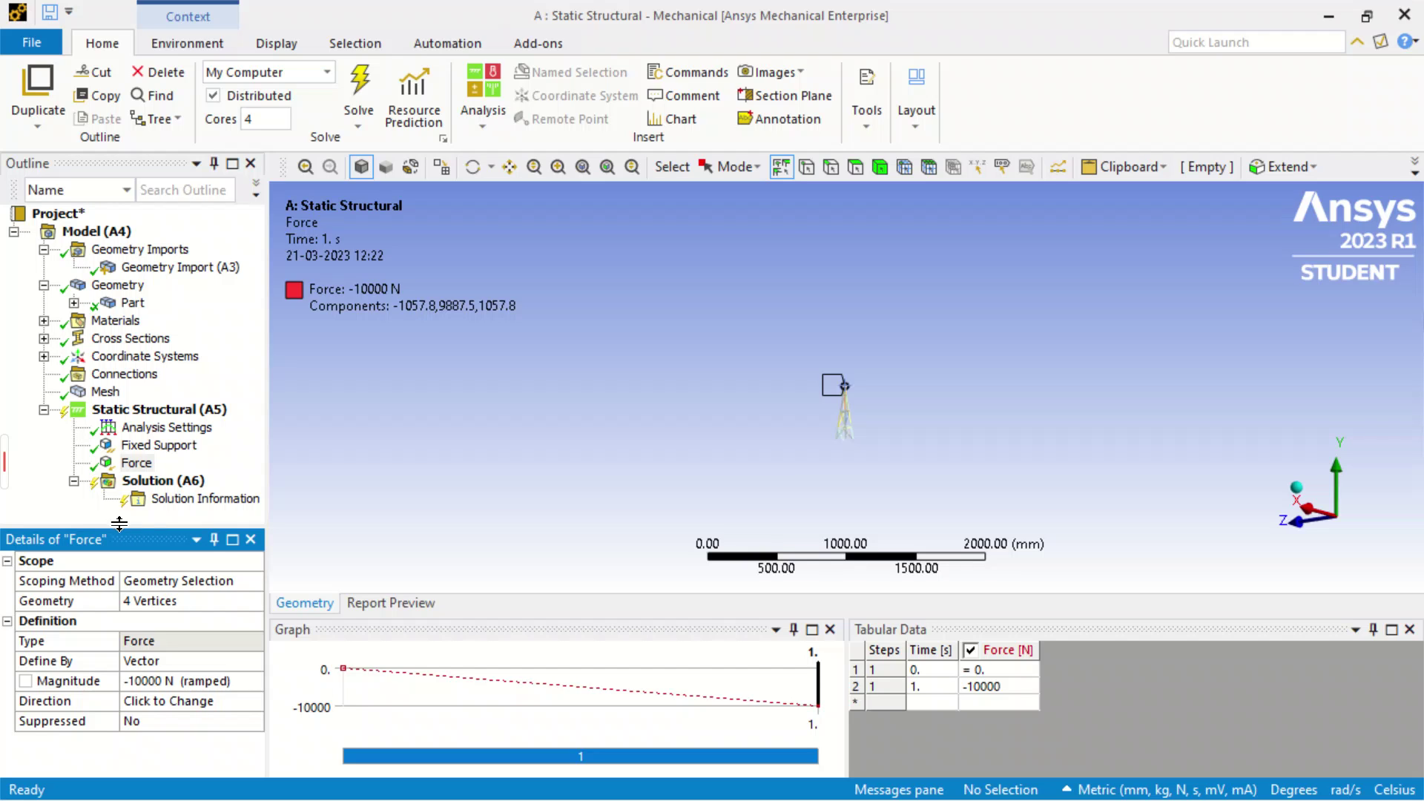
# Step: Close the Mechanical window and update the whole project from the Workbench project schematic
pyautogui.click(559, 408)
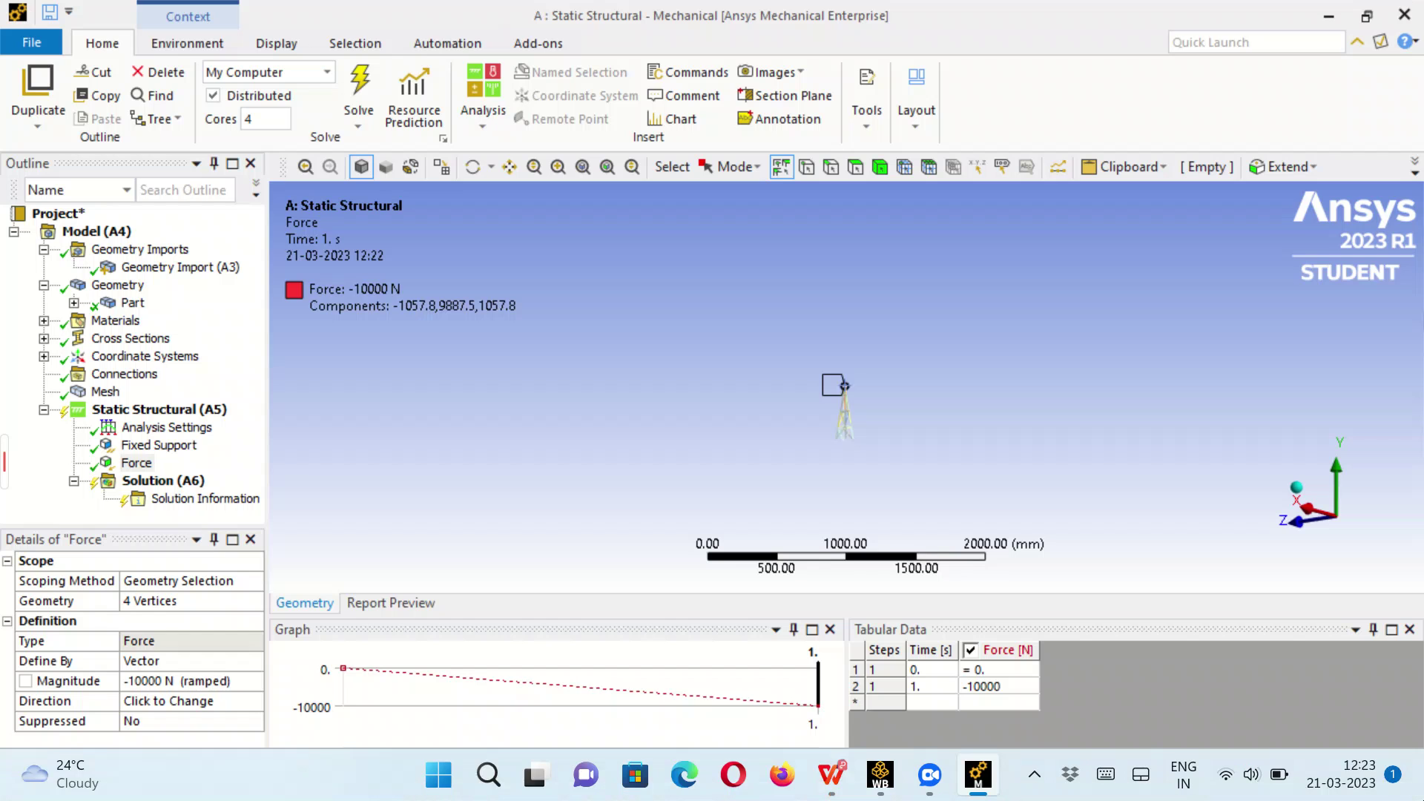
pyautogui.click(1409, 18)
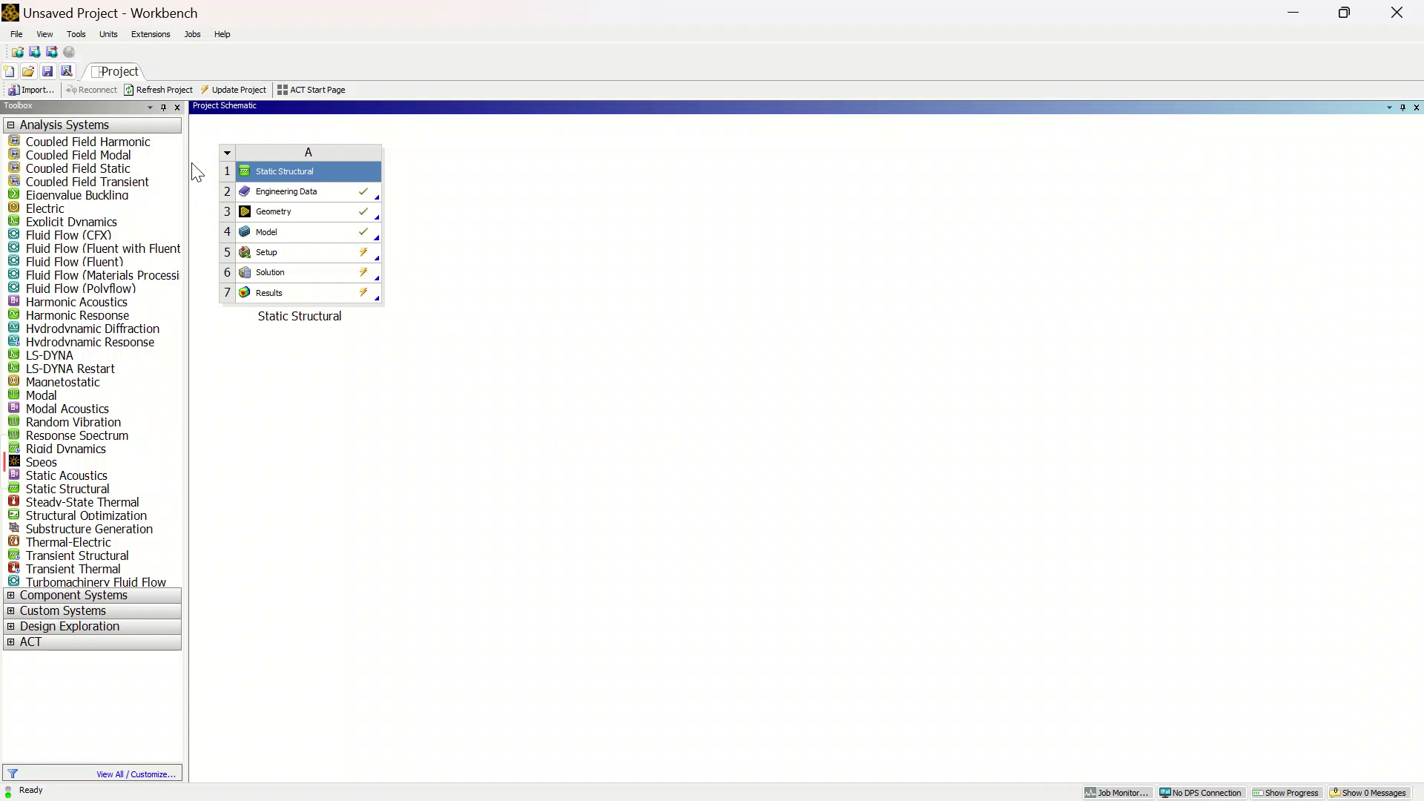
pyautogui.click(234, 89)
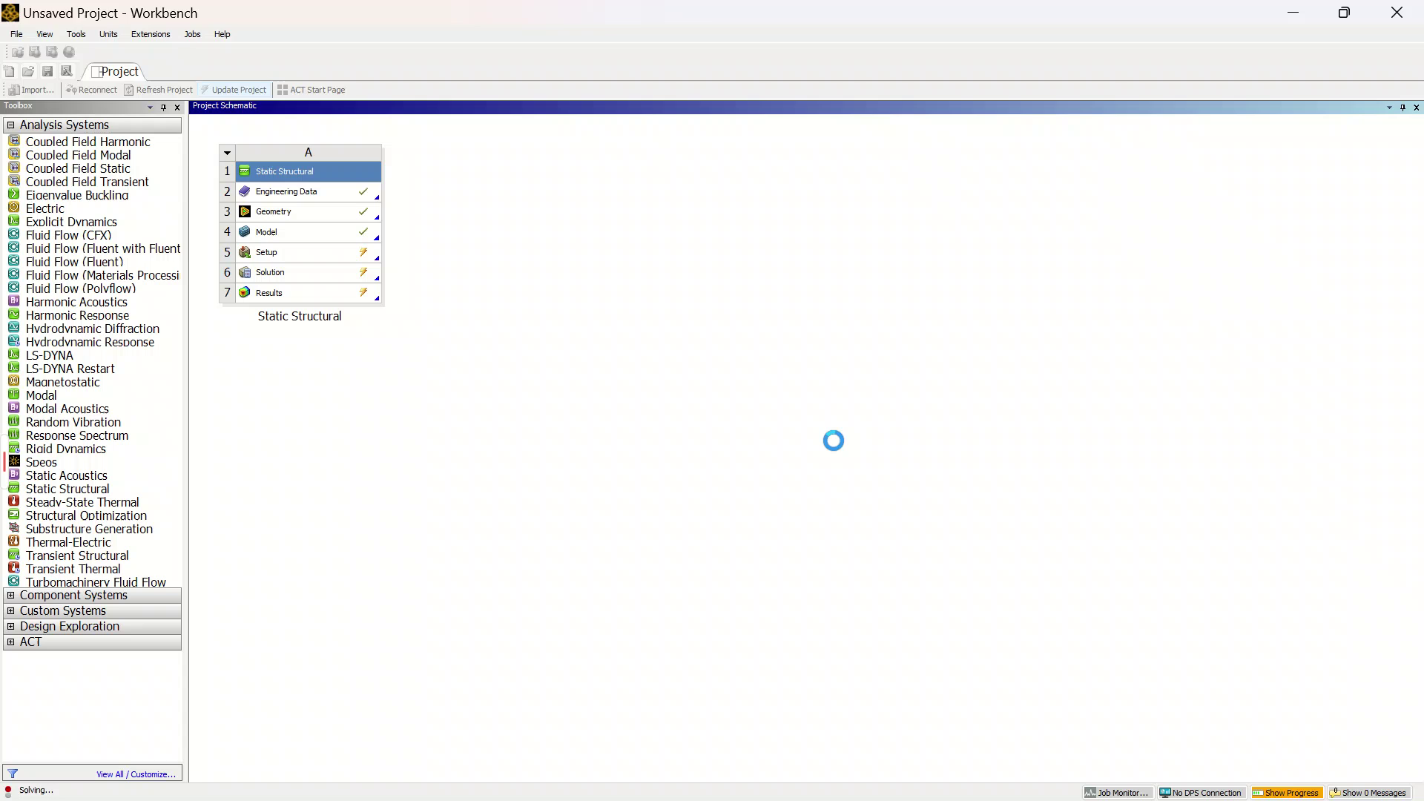
pyautogui.moveTo(2, 473)
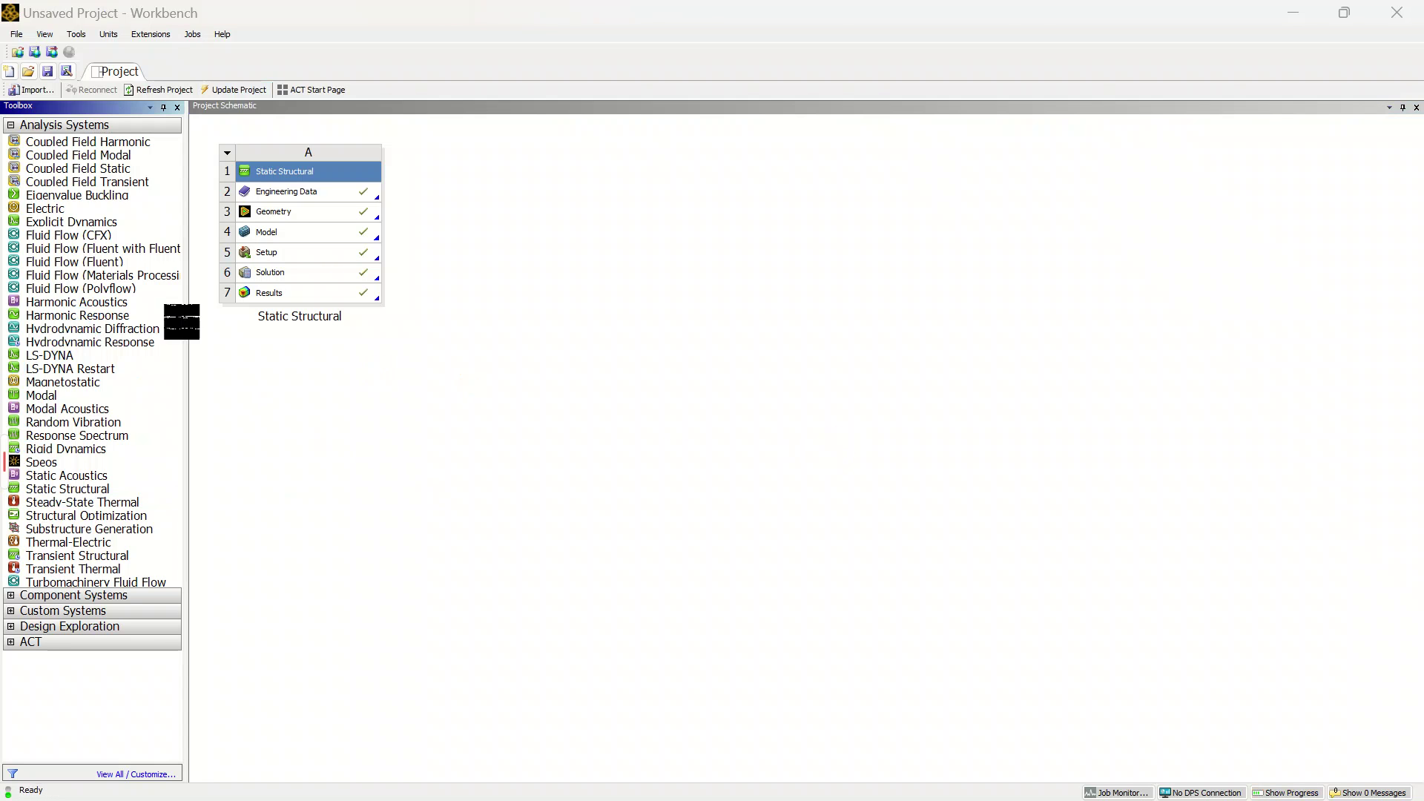
# Step: Add an Eigenvalue Buckling system linked to the Static Structural system's solution, and open its setup in Mechanical
pyautogui.moveTo(99, 201); pyautogui.dragTo(271, 274)
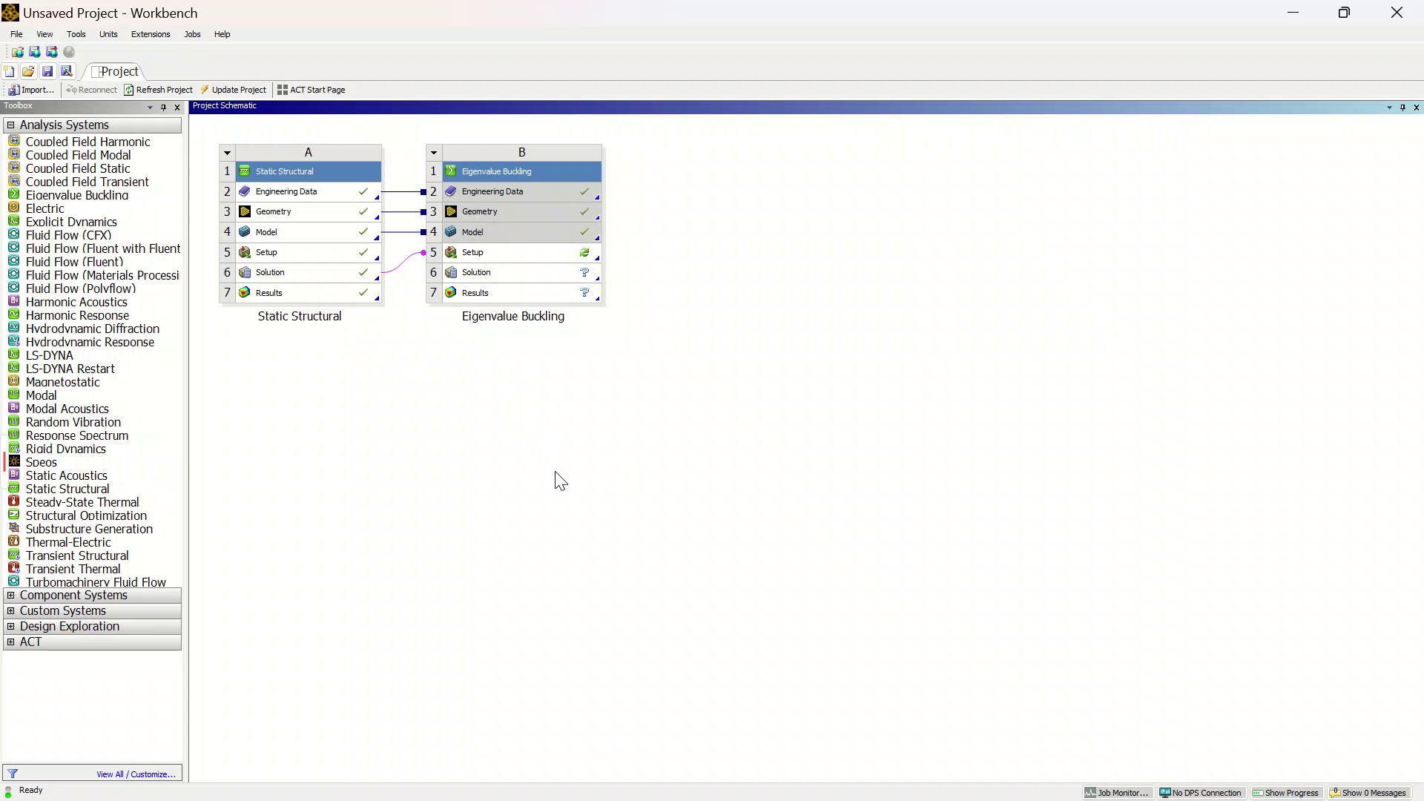
pyautogui.click(474, 257)
pyautogui.doubleClick(476, 261)
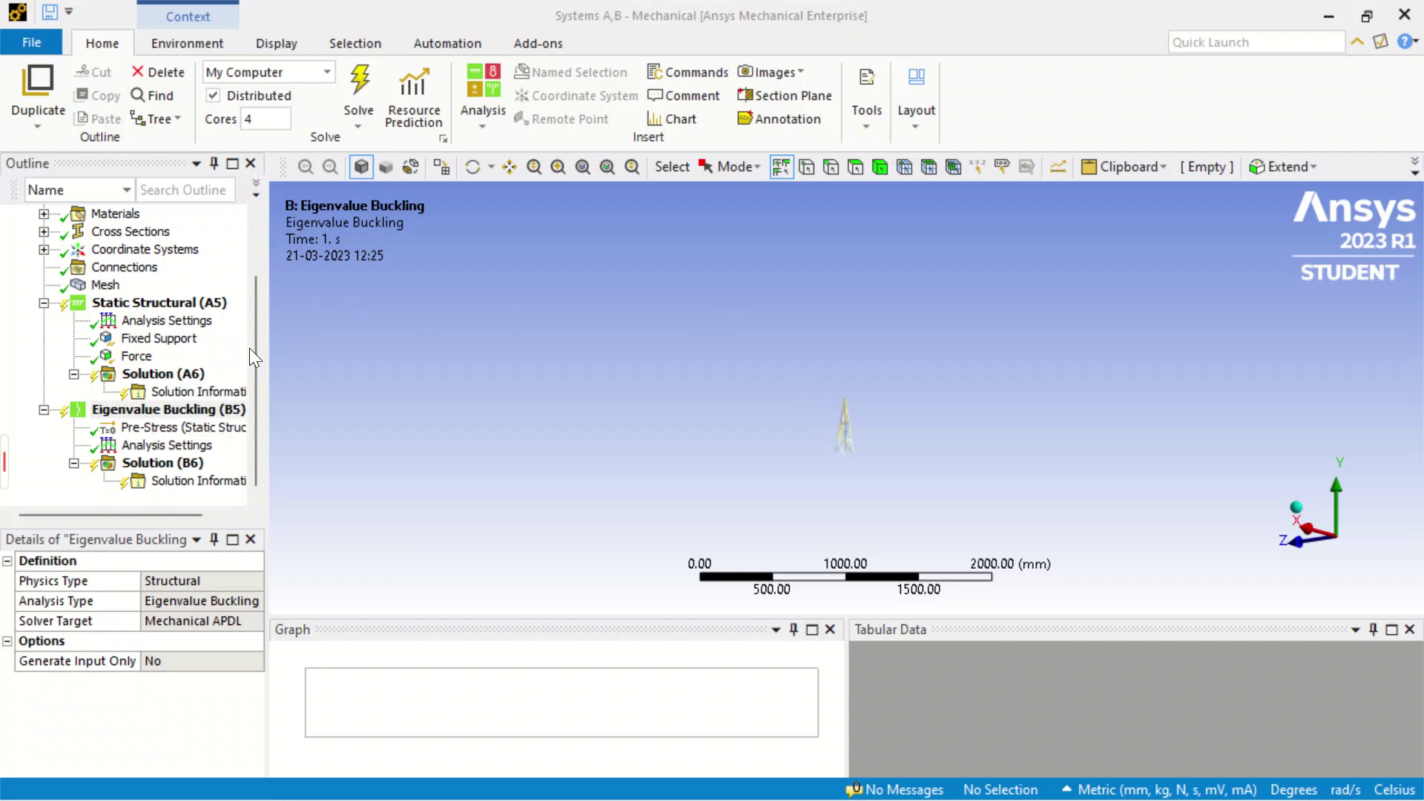
# Step: Solve the static structural solution (A6) and widen the outline pane a little
pyautogui.click(165, 374)
pyautogui.rightClick(167, 383)
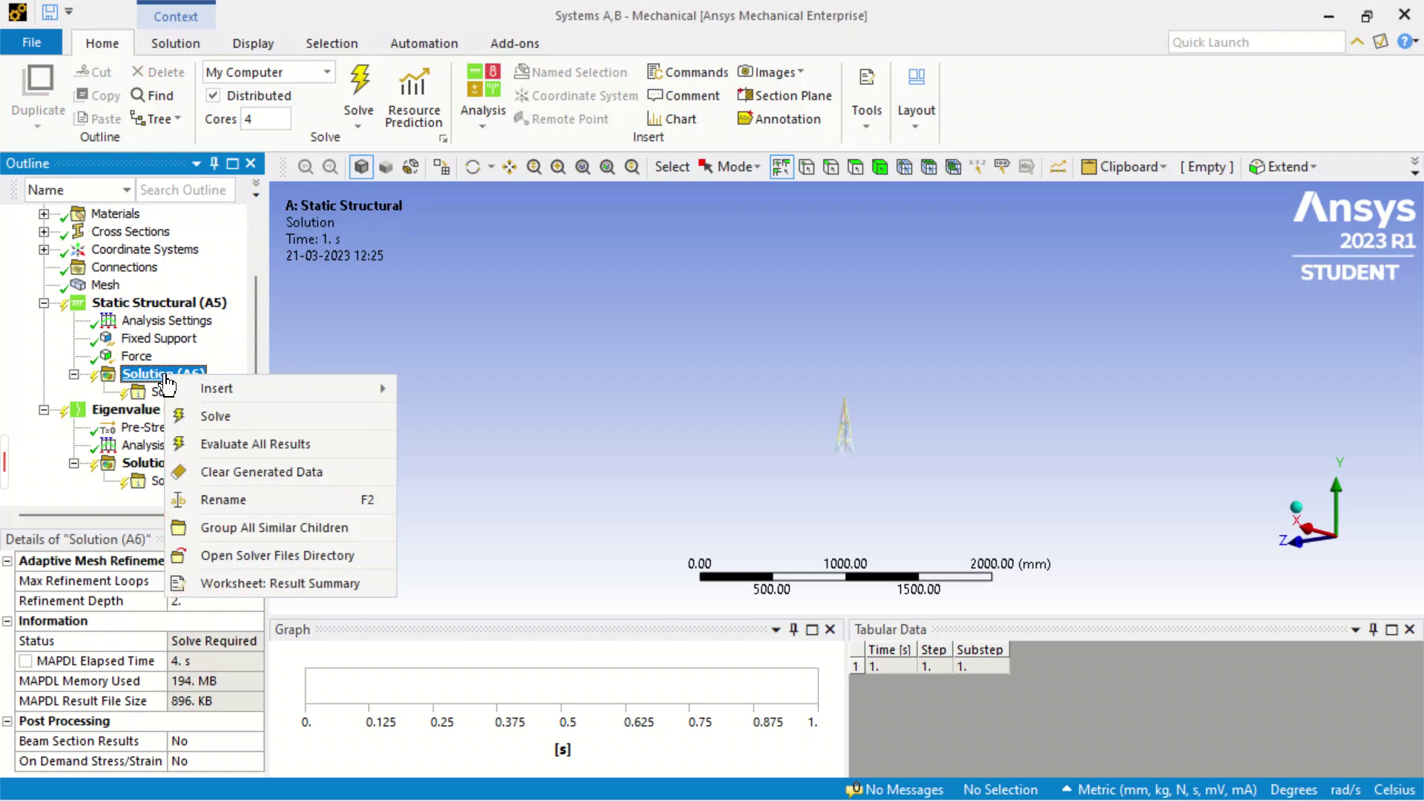
pyautogui.click(201, 425)
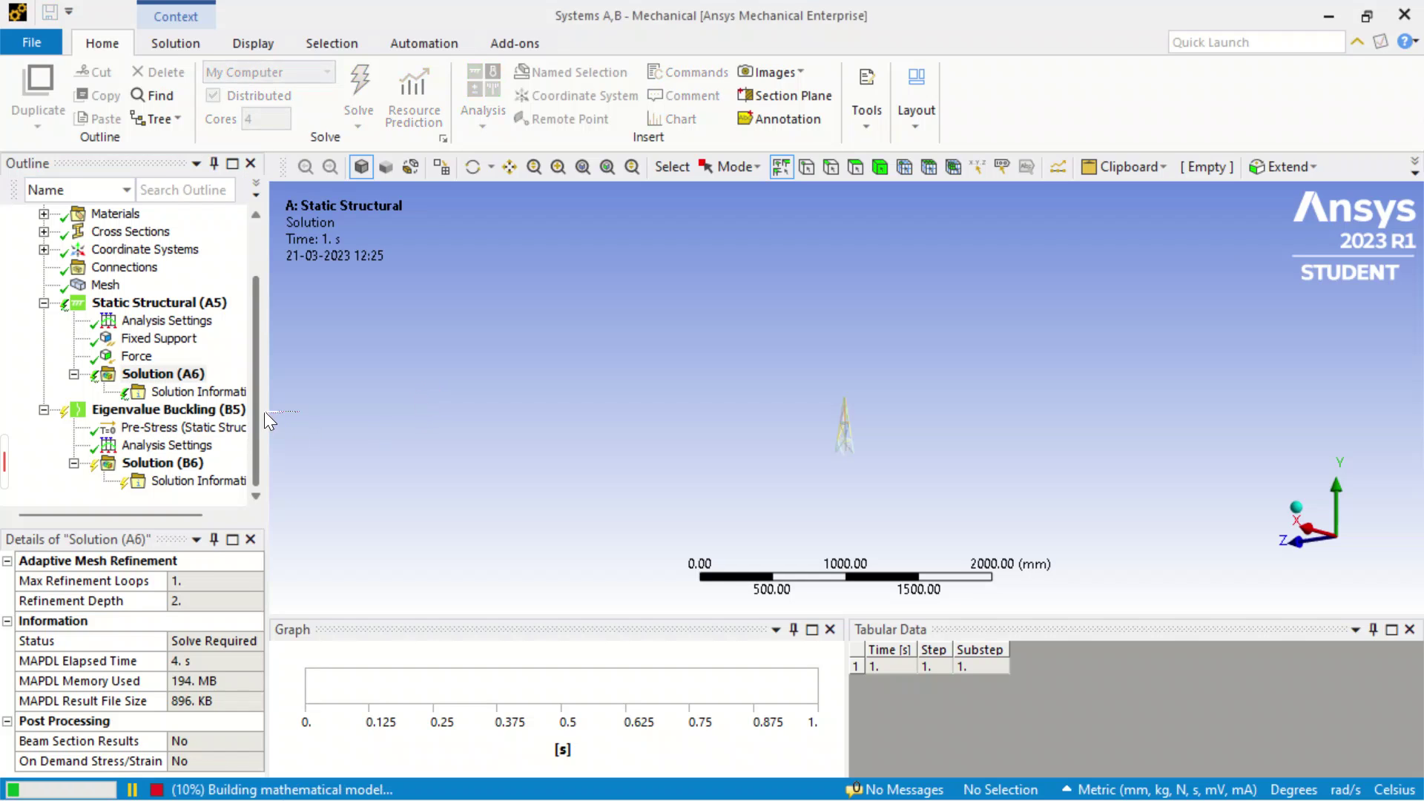
pyautogui.moveTo(265, 407); pyautogui.dragTo(292, 407)
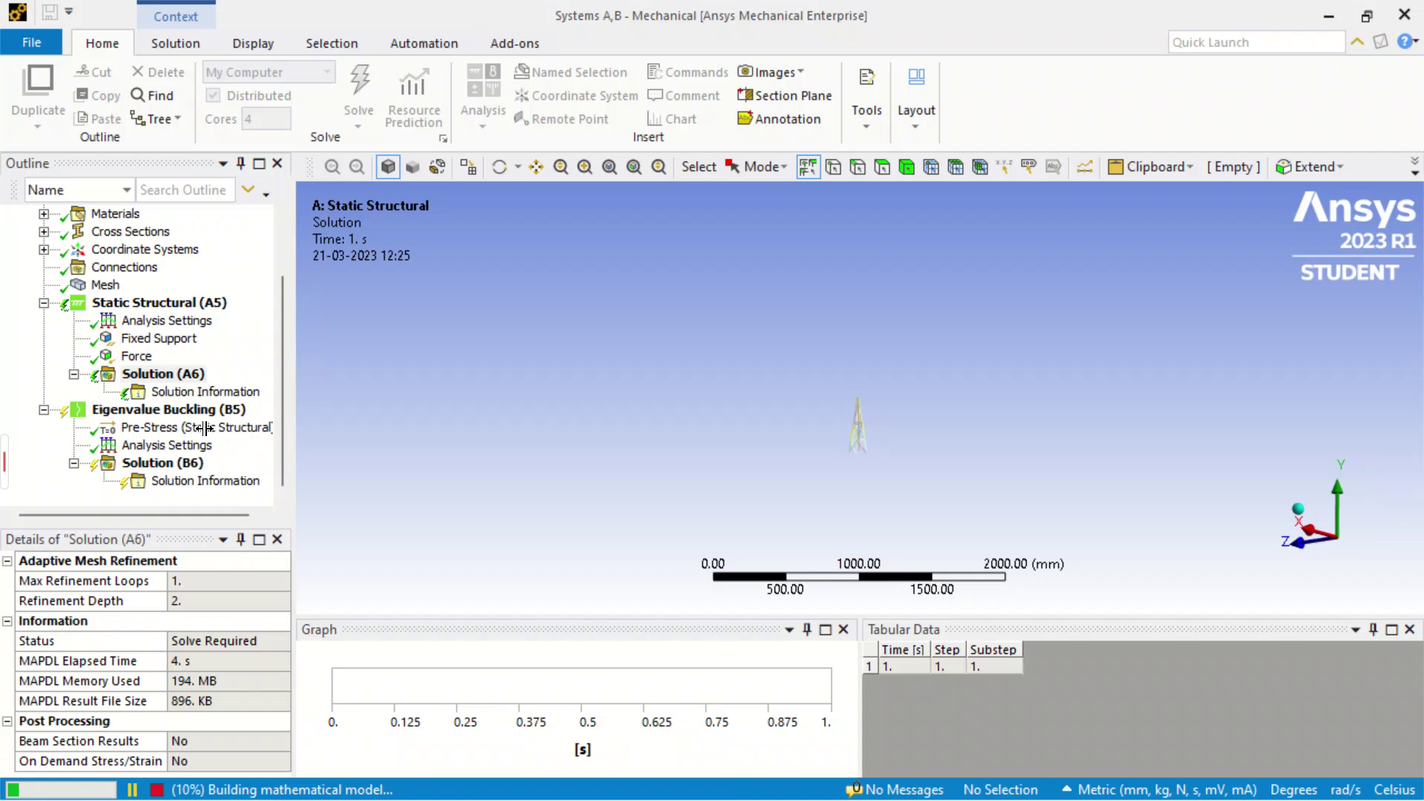
pyautogui.click(824, 586)
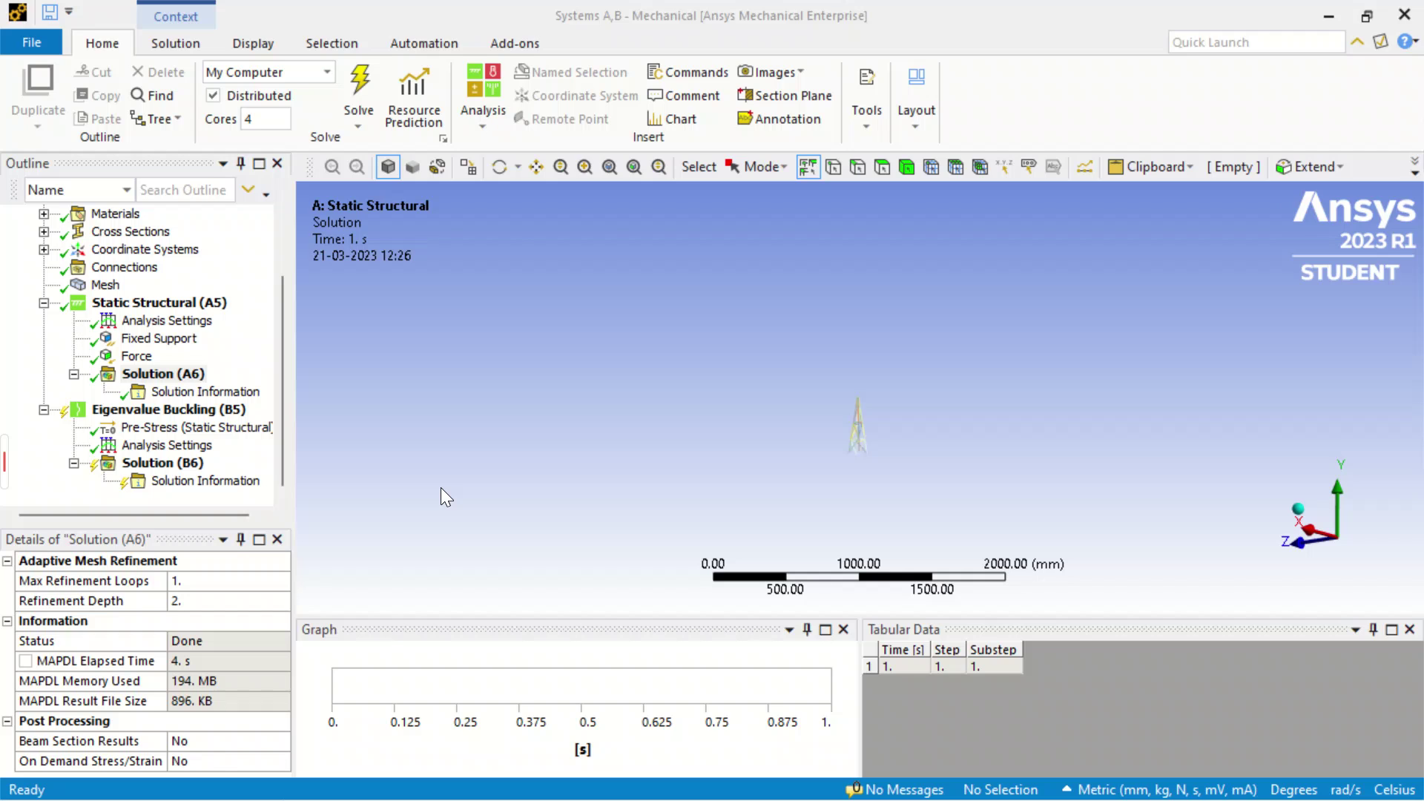
# Step: Turn Inertia Relief on in the static structural analysis settings
pyautogui.click(155, 323)
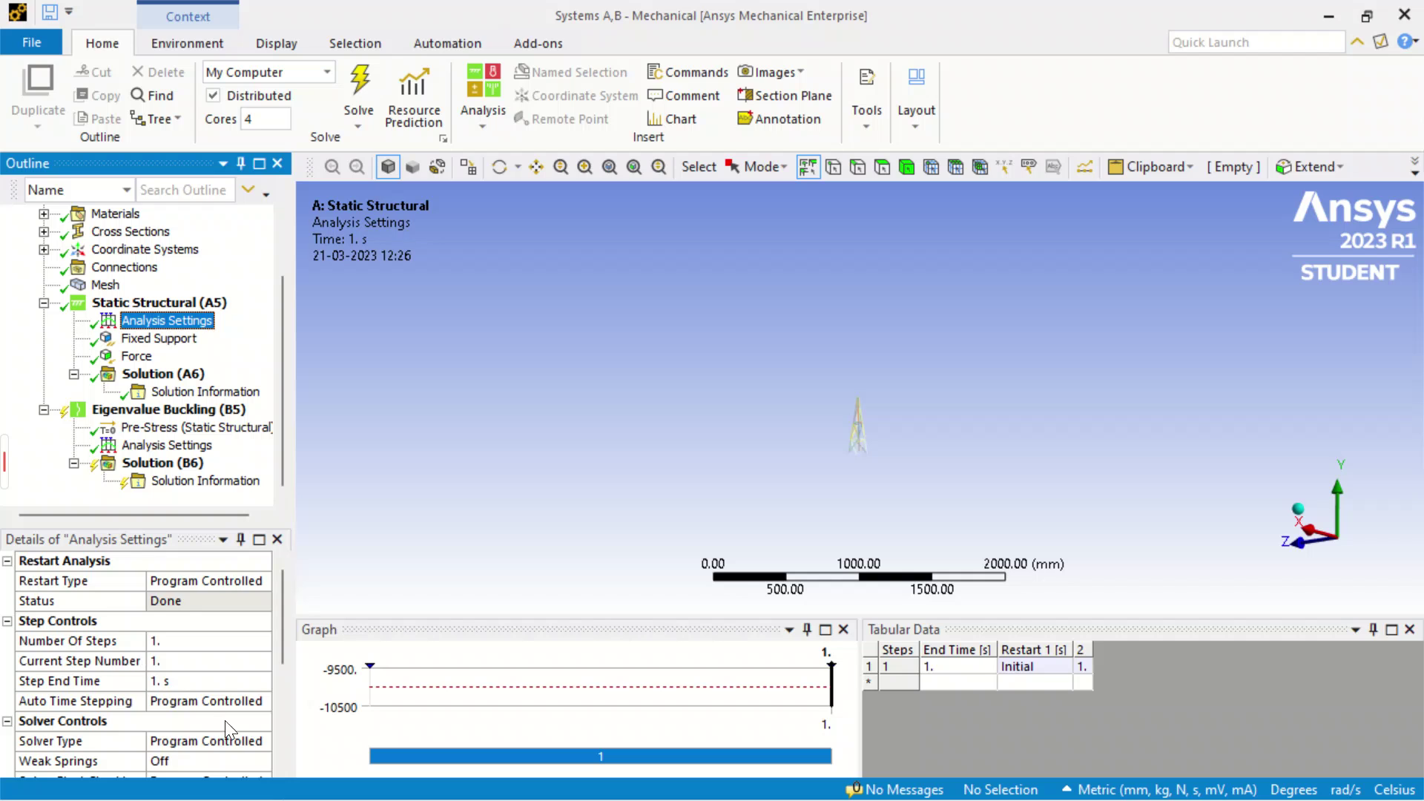
pyautogui.scroll(-3, 192, 674)
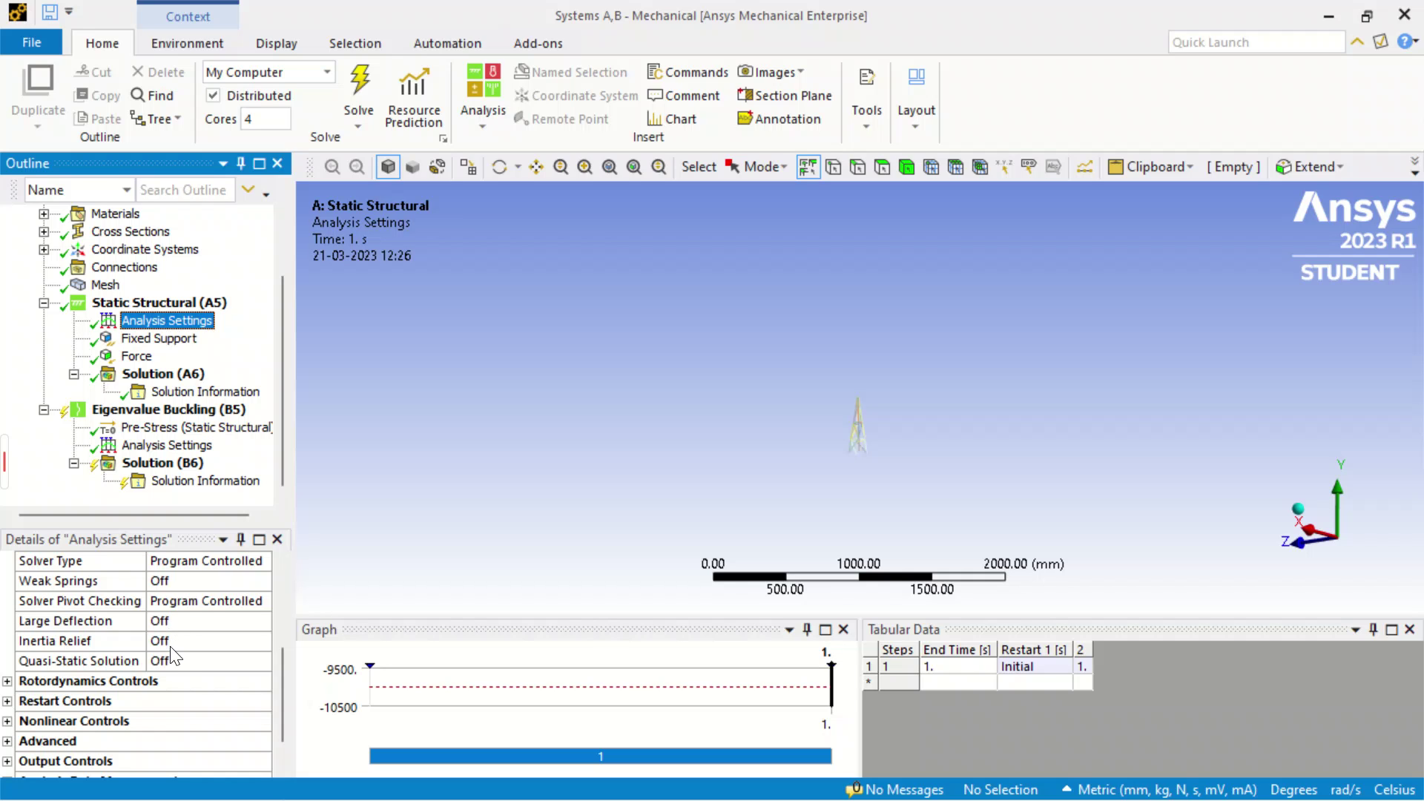
pyautogui.click(175, 640)
pyautogui.click(260, 641)
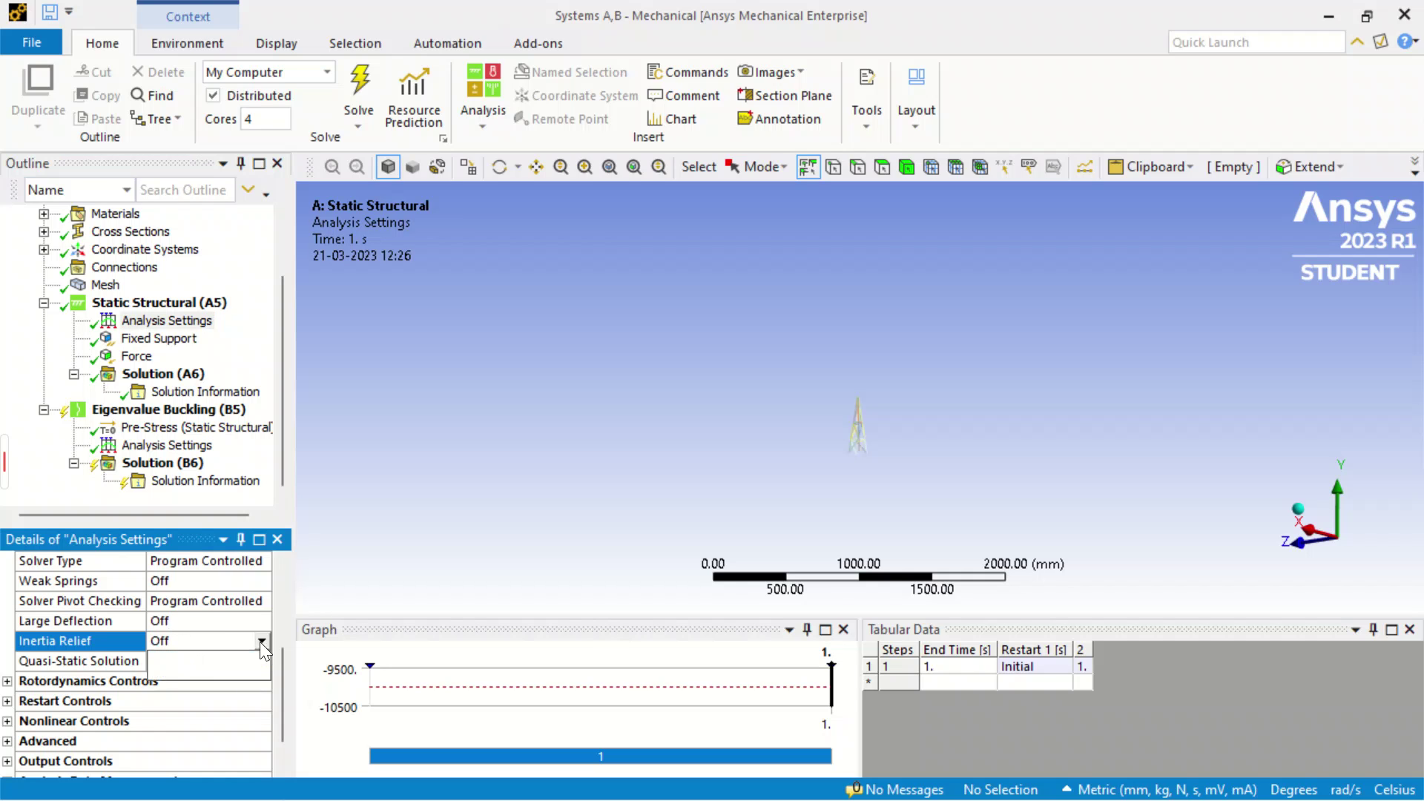
pyautogui.click(219, 670)
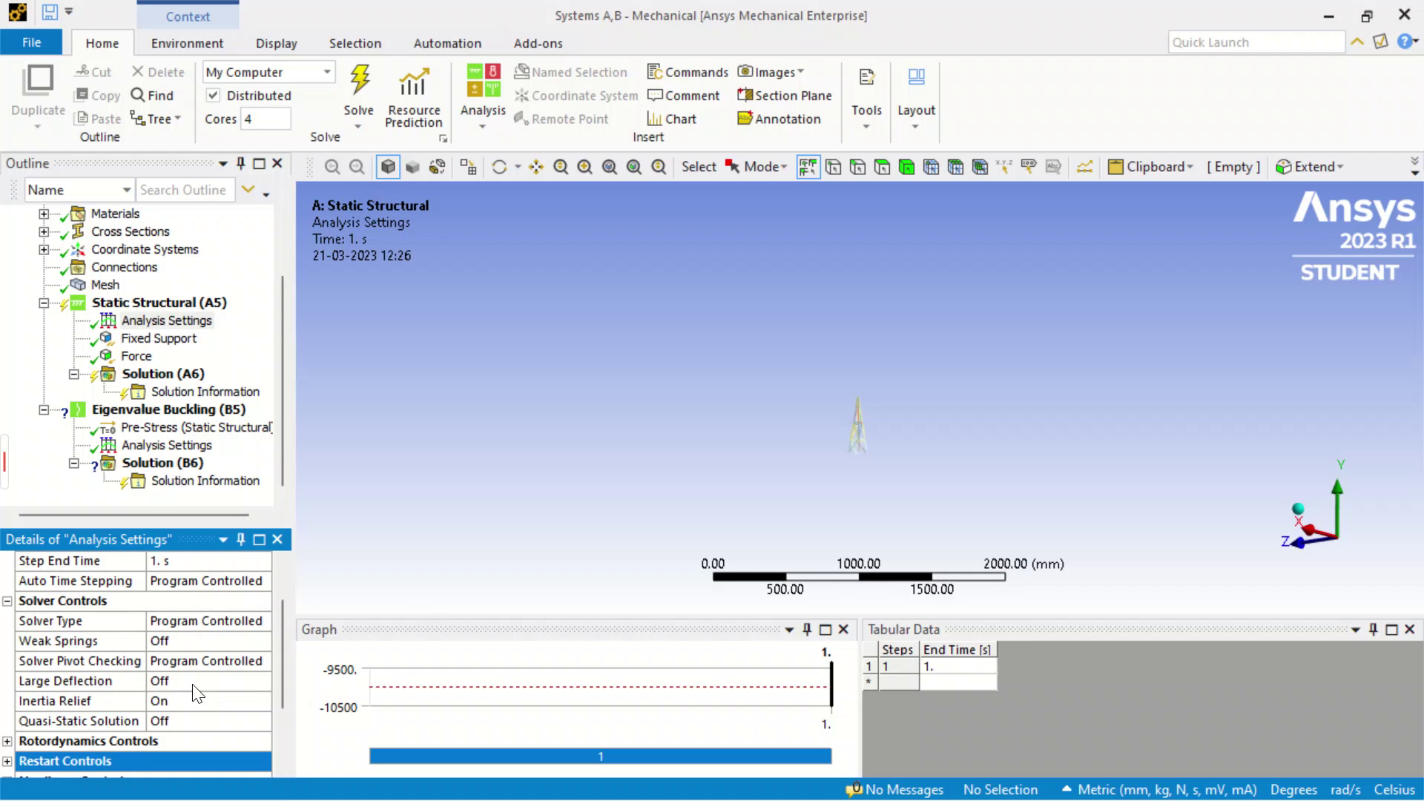
pyautogui.click(393, 440)
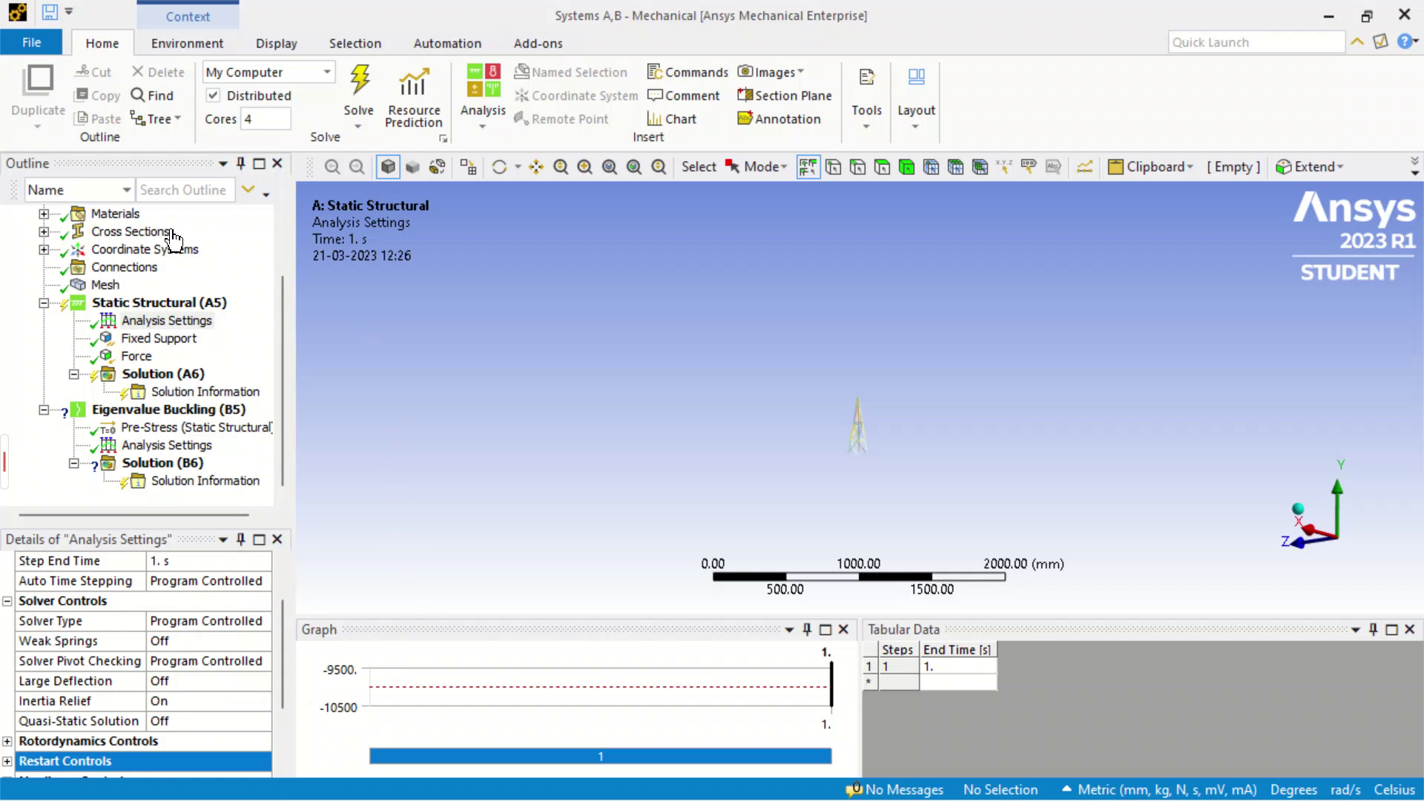
# Step: Create a material assignment from the Structural Steel entry under the model's materials
pyautogui.click(44, 214)
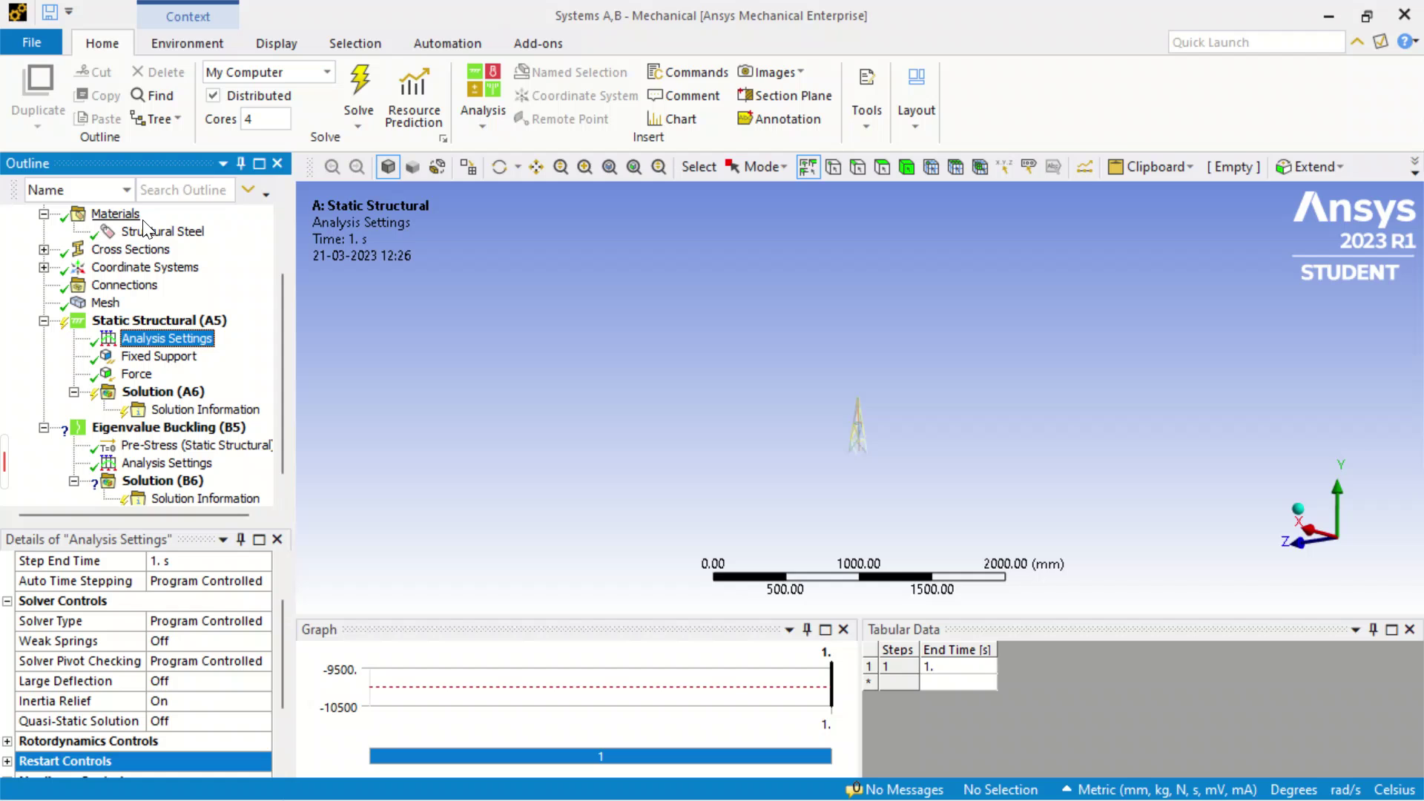
pyautogui.click(150, 232)
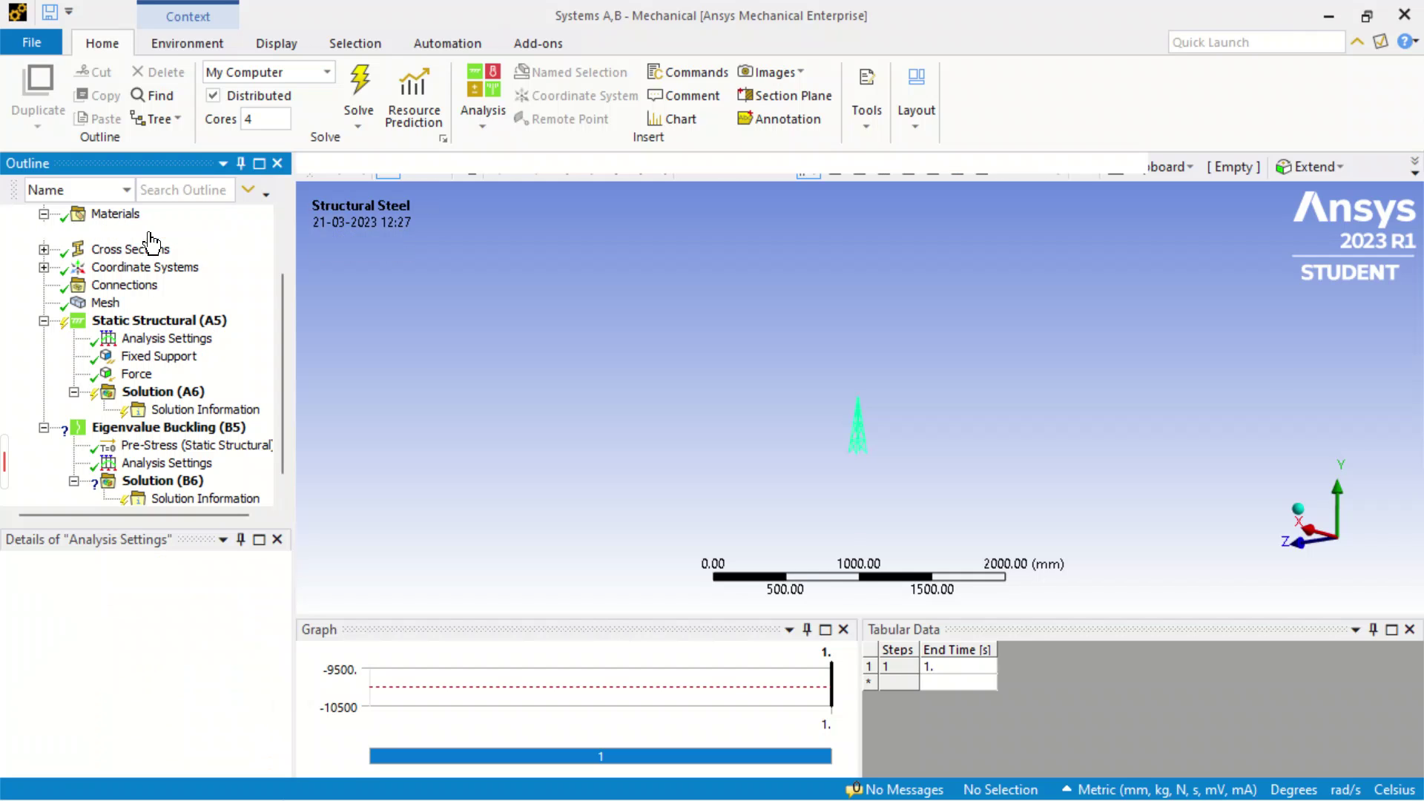
pyautogui.rightClick(148, 233)
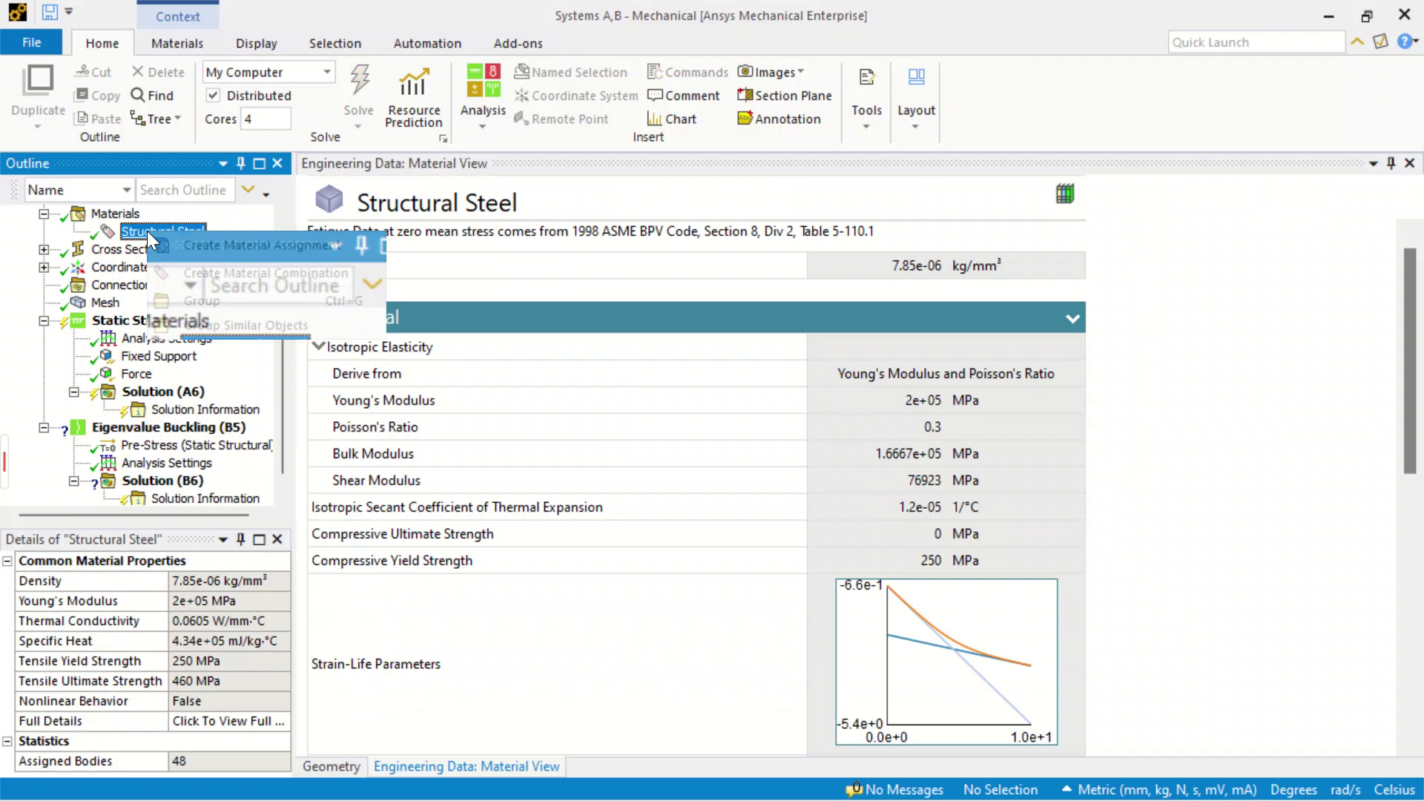
pyautogui.click(249, 250)
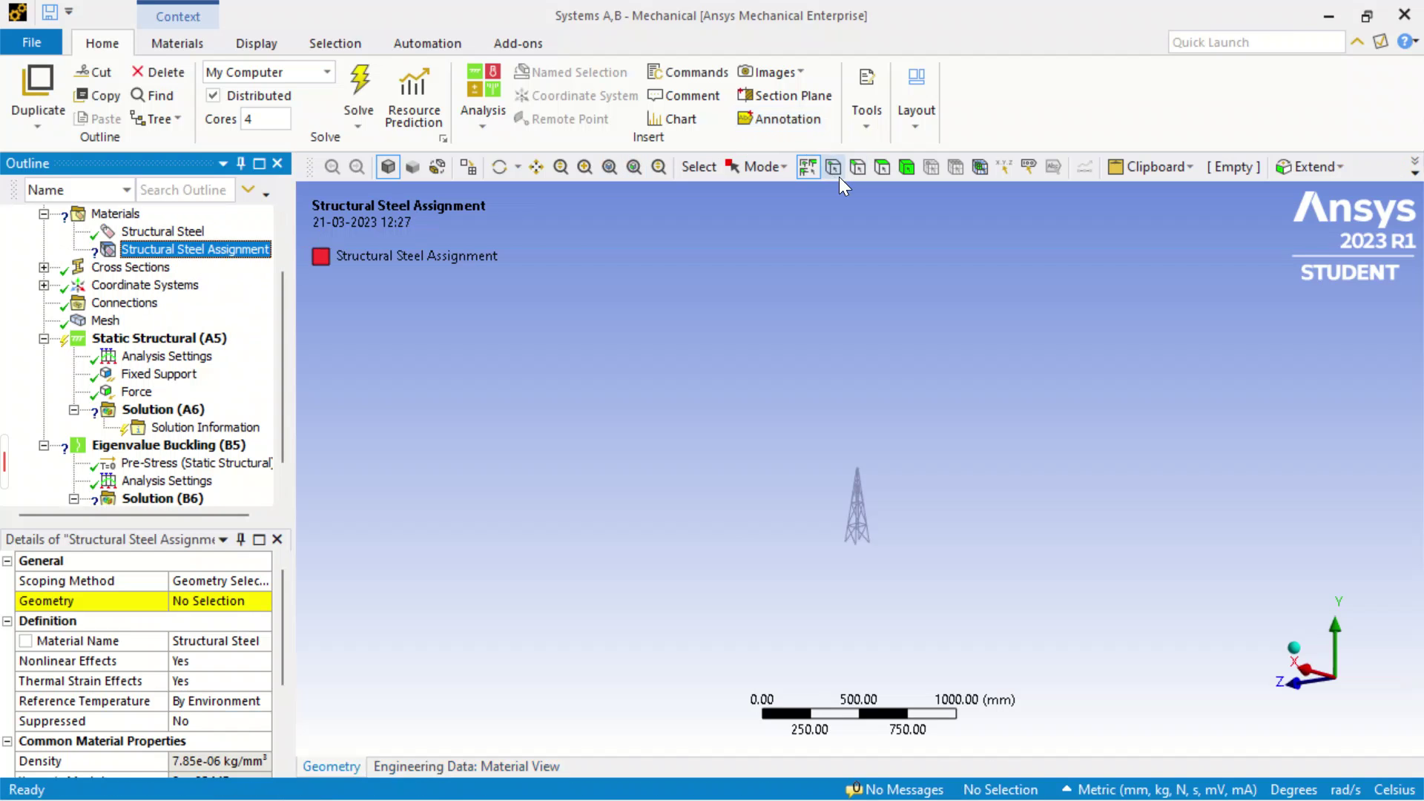
# Step: Box-select all line bodies of the tower and apply them as the geometry of the Structural Steel assignment
pyautogui.click(905, 166)
pyautogui.click(863, 539)
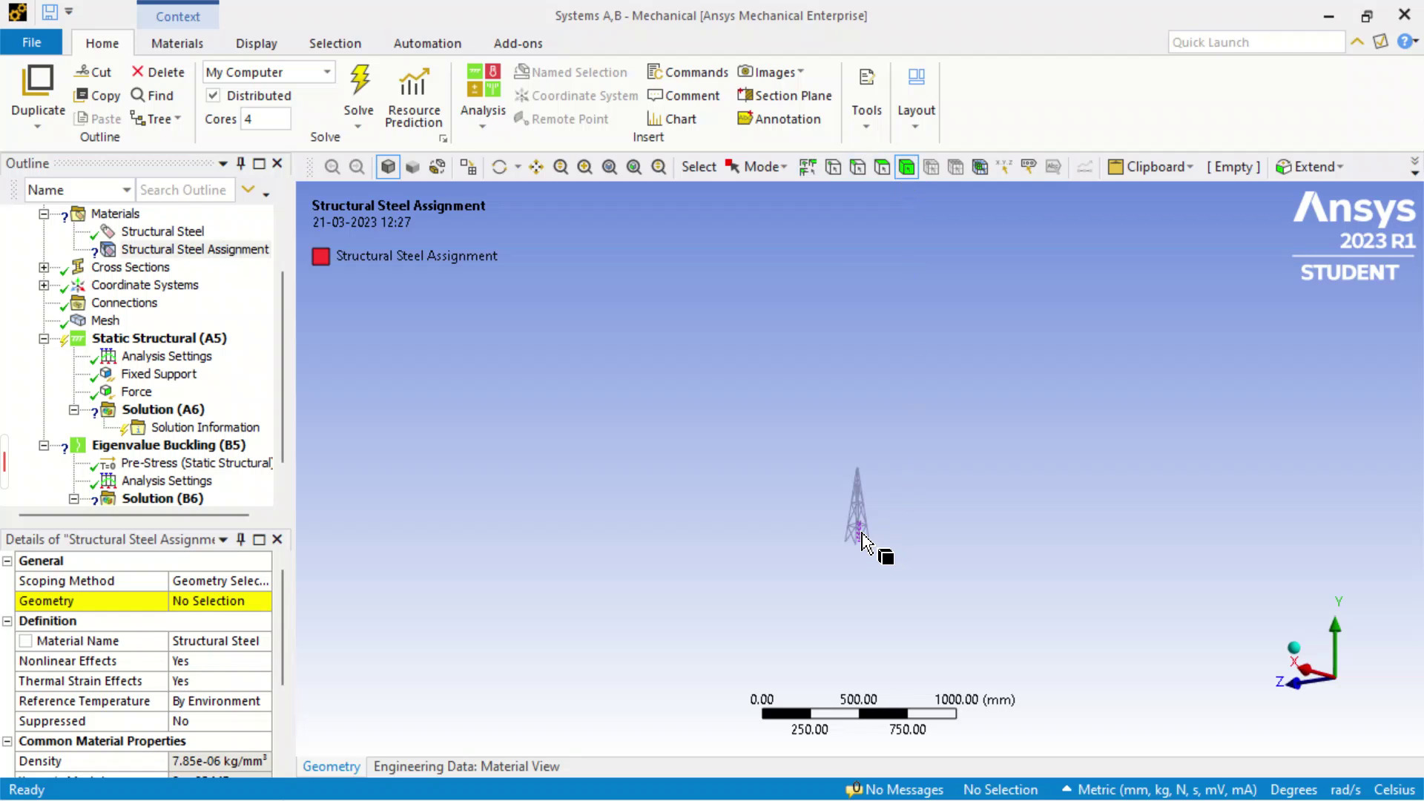
pyautogui.keyDown('ctrl'); pyautogui.click(854, 493); pyautogui.keyUp('ctrl')
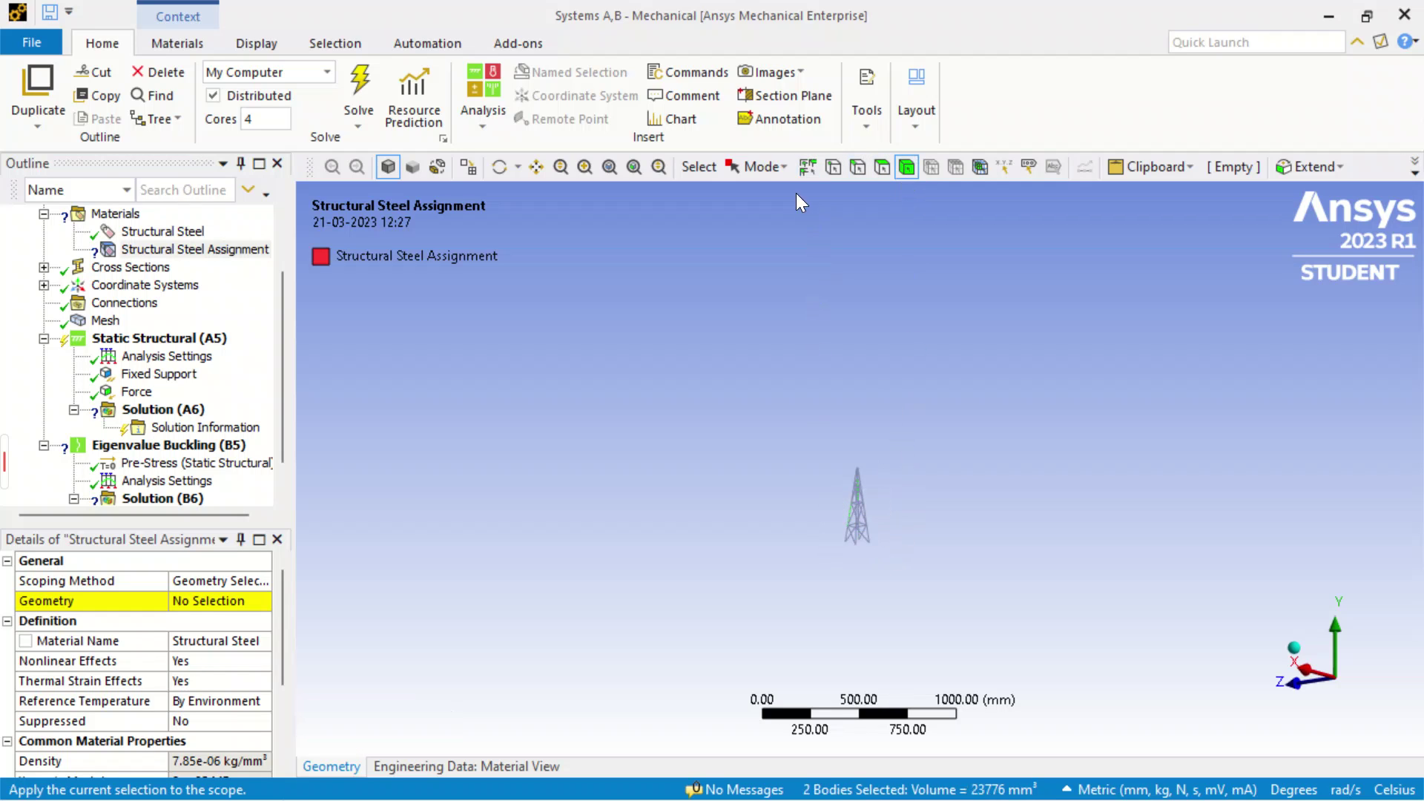
pyautogui.click(764, 167)
pyautogui.click(775, 215)
pyautogui.moveTo(907, 443); pyautogui.dragTo(823, 548)
pyautogui.click(210, 603)
pyautogui.click(209, 607)
pyautogui.click(538, 523)
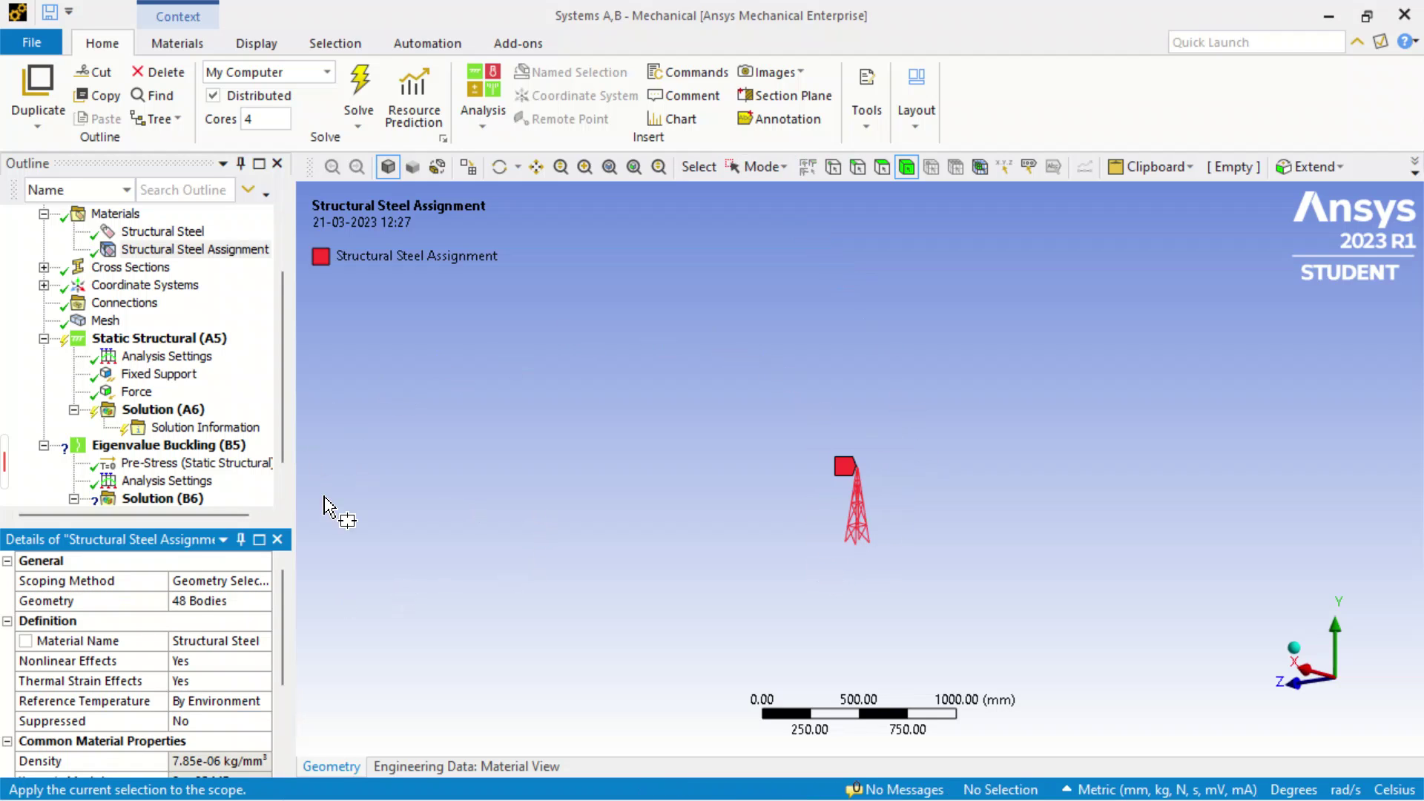
# Step: Review the buckling analysis settings, including the maximum modes to find and the output controls
pyautogui.scroll(-1, 177, 434)
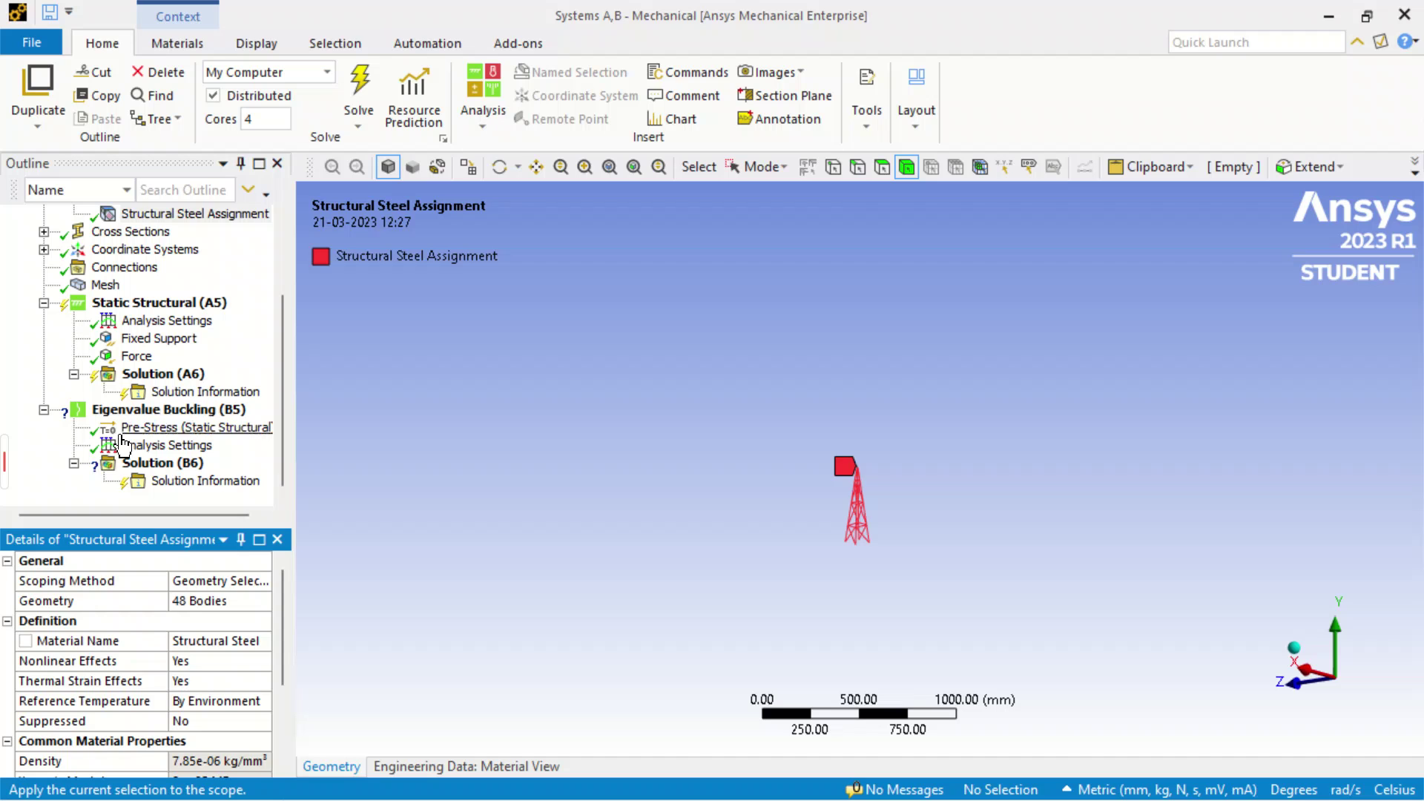
pyautogui.click(177, 428)
pyautogui.click(171, 445)
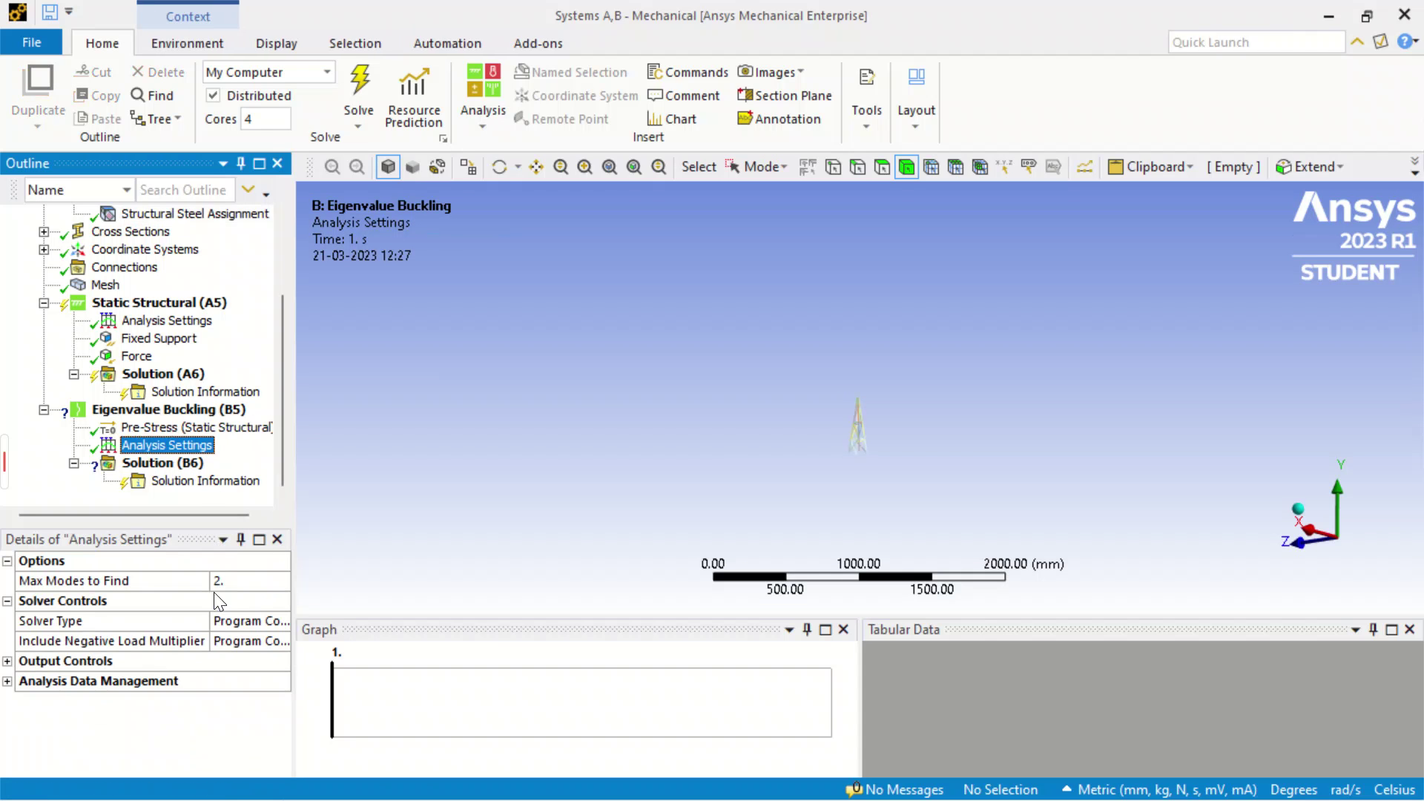
pyautogui.click(241, 581)
pyautogui.click(406, 559)
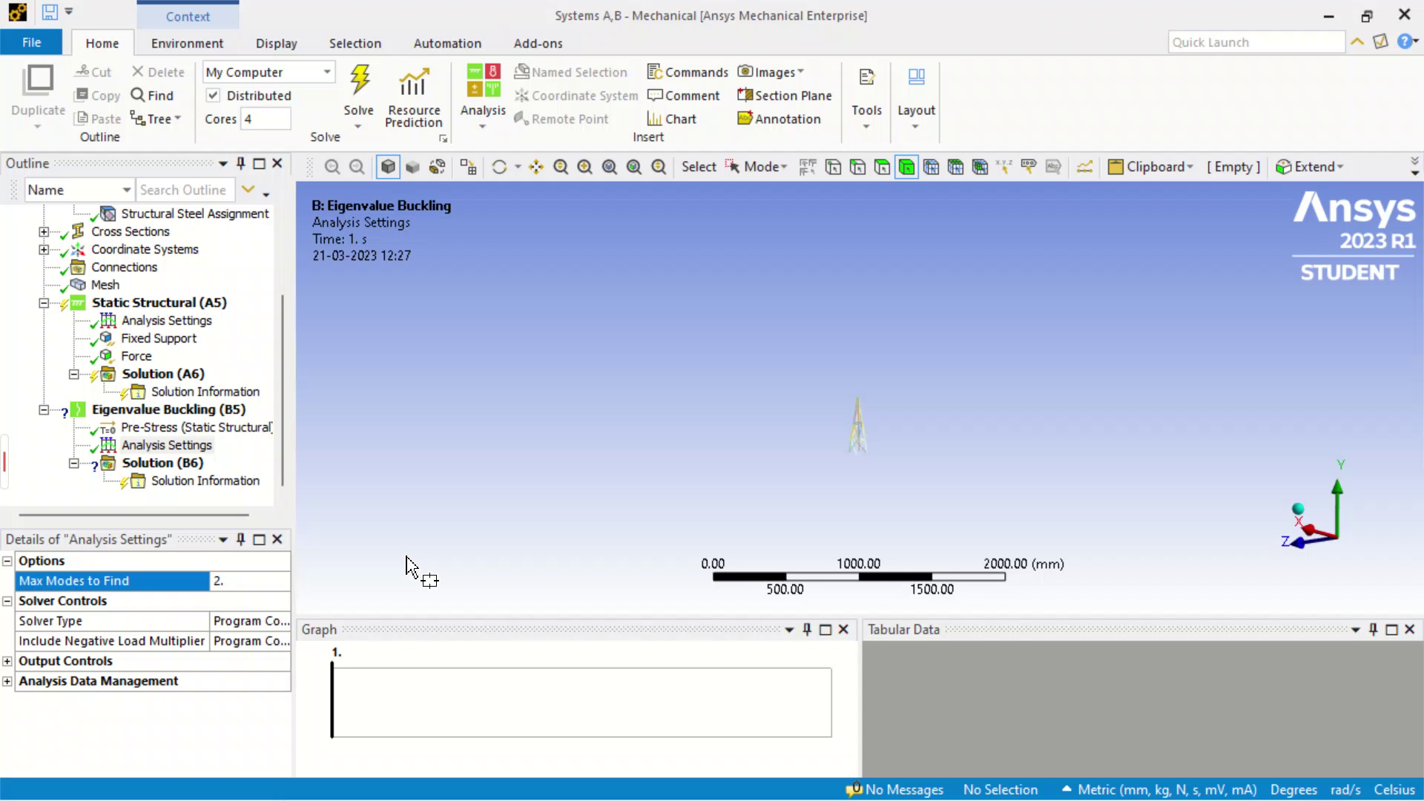
pyautogui.click(8, 661)
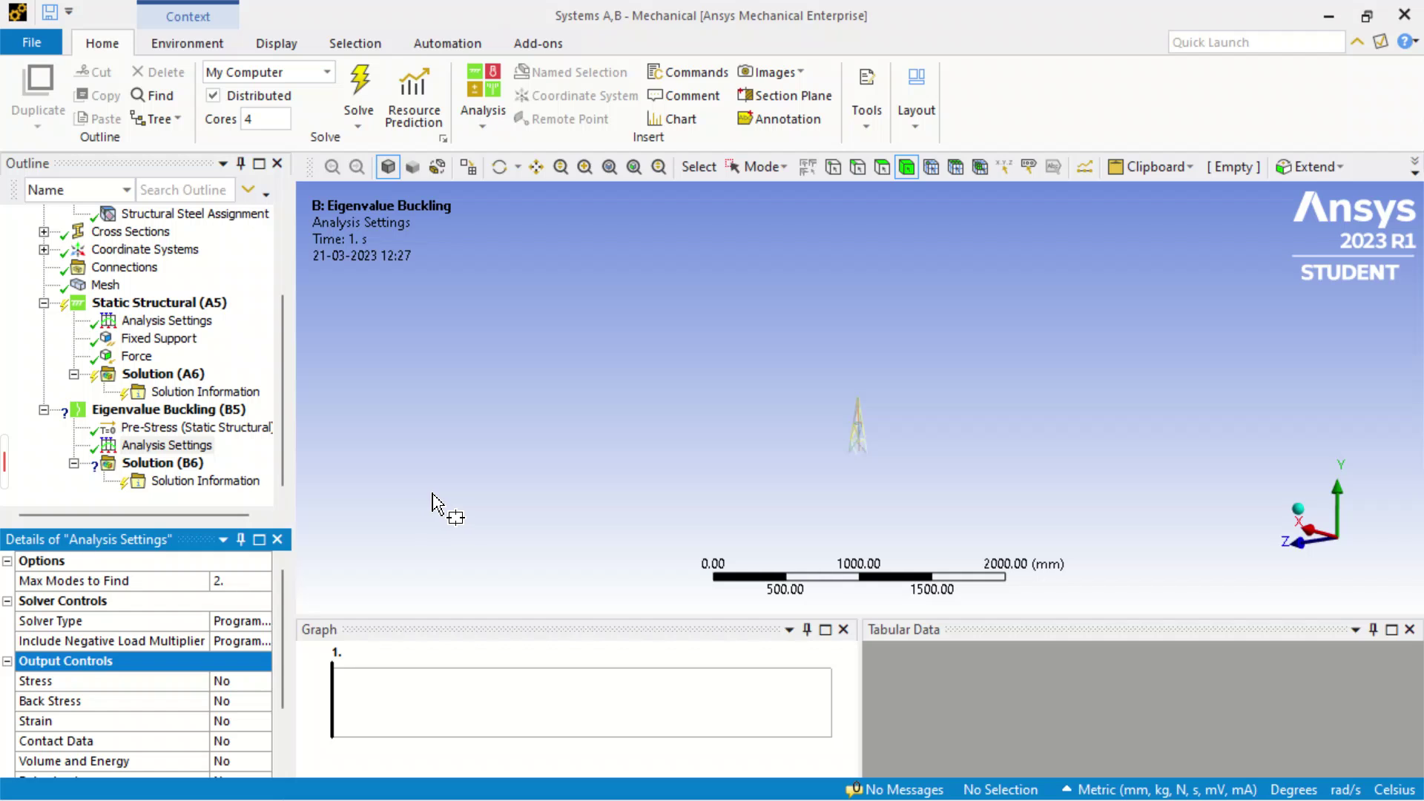
pyautogui.scroll(-2, 205, 716)
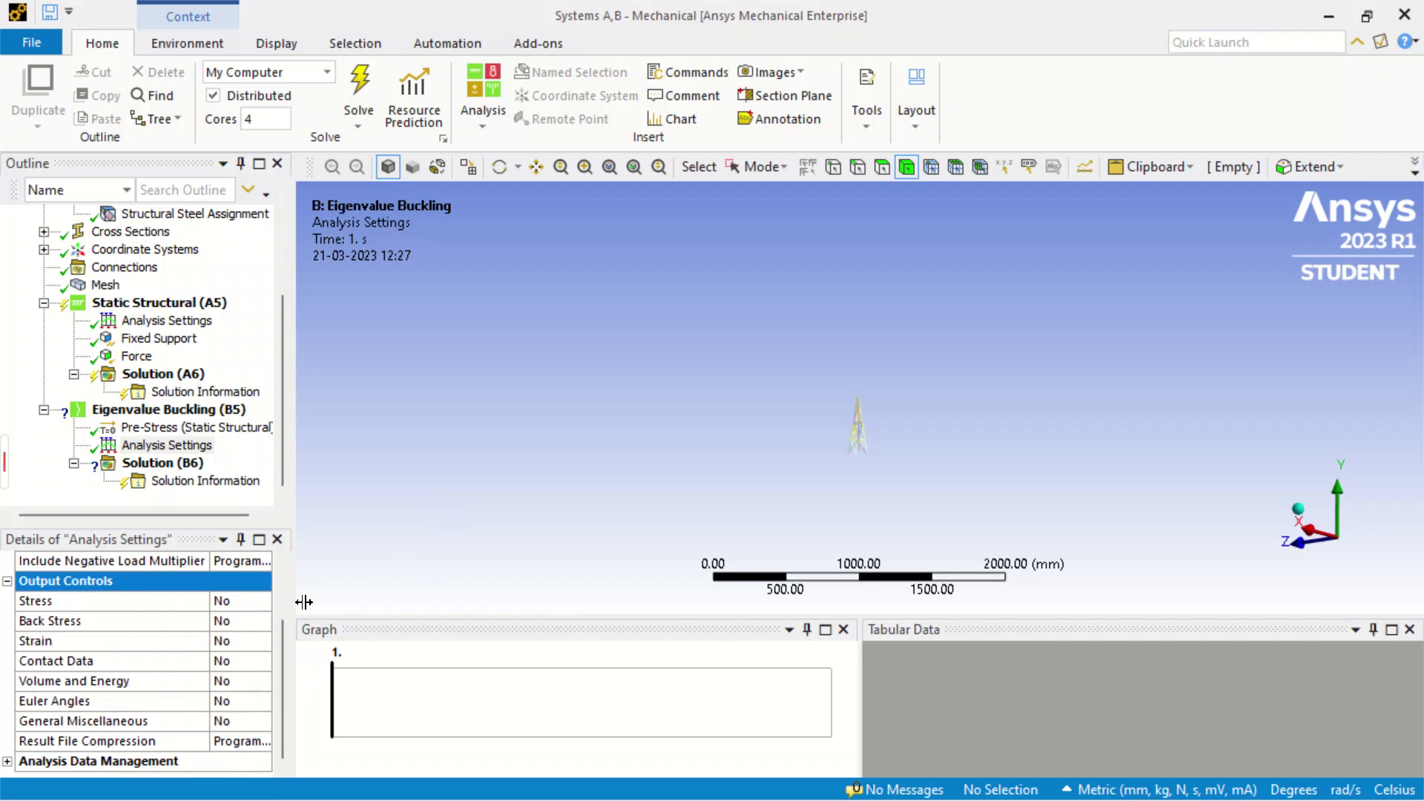
pyautogui.moveTo(304, 602); pyautogui.dragTo(315, 602)
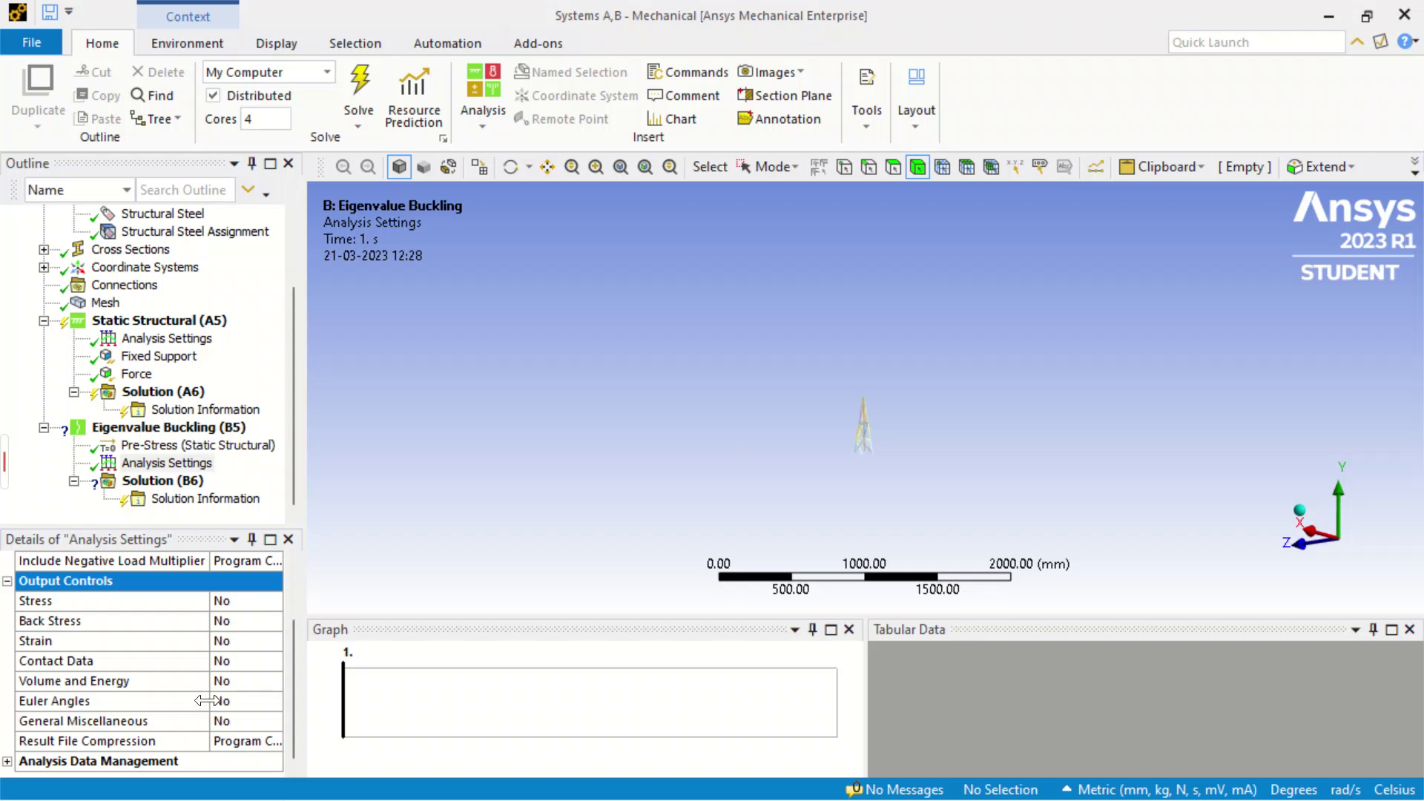
# Step: Solve the linked analyses and open the solver output of the buckling solution
pyautogui.click(362, 87)
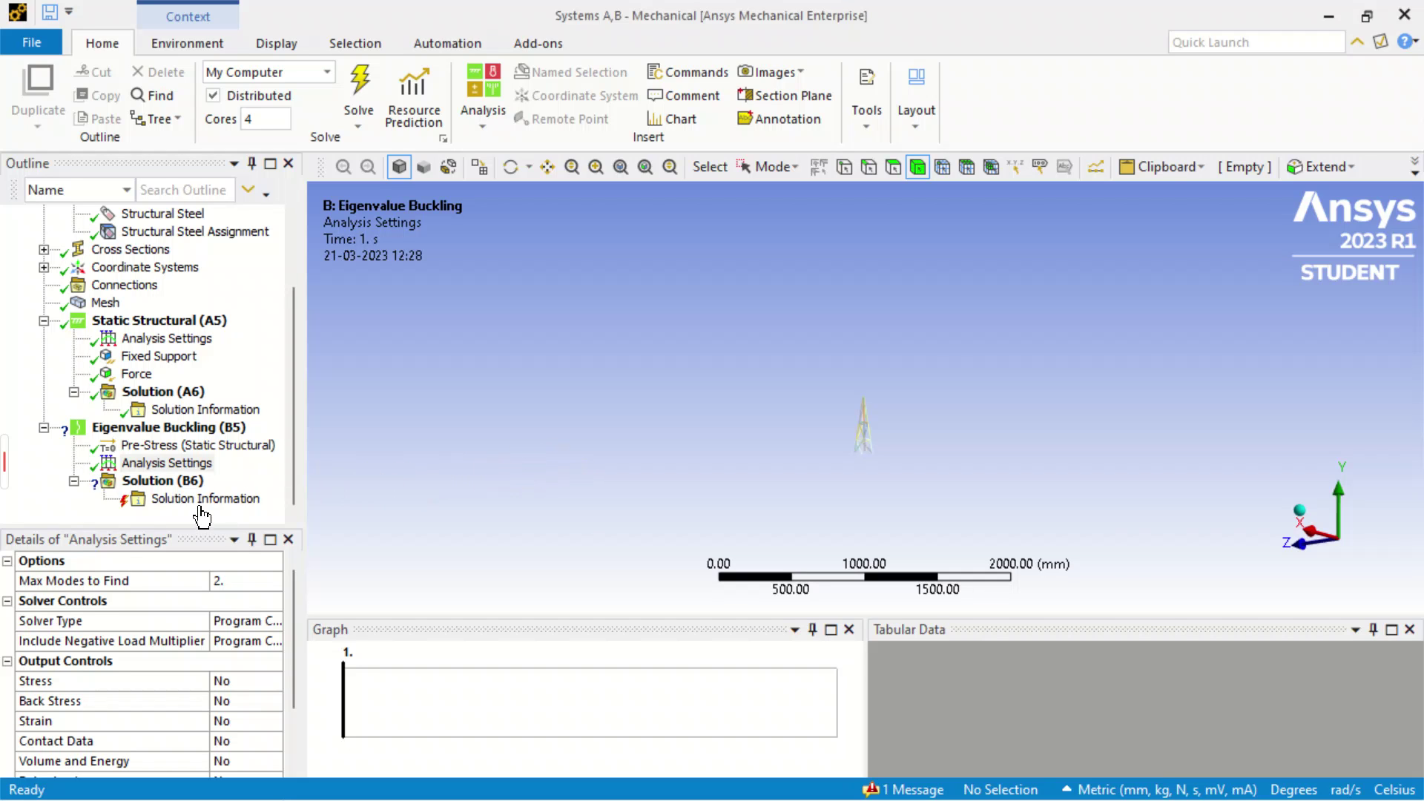
pyautogui.click(204, 500)
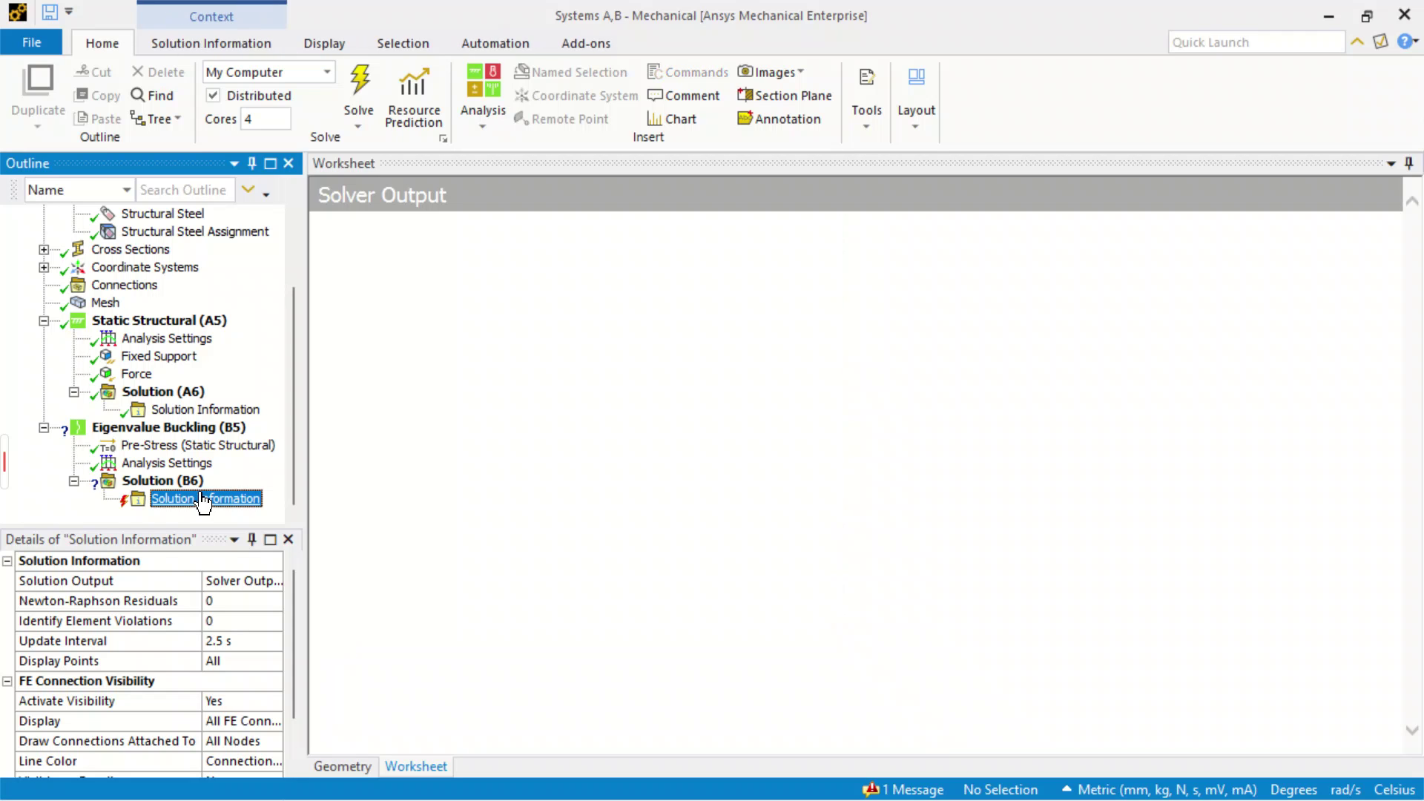
# Step: Turn Inertia Relief off in the static structural analysis settings
pyautogui.click(167, 338)
pyautogui.scroll(-2, 196, 750)
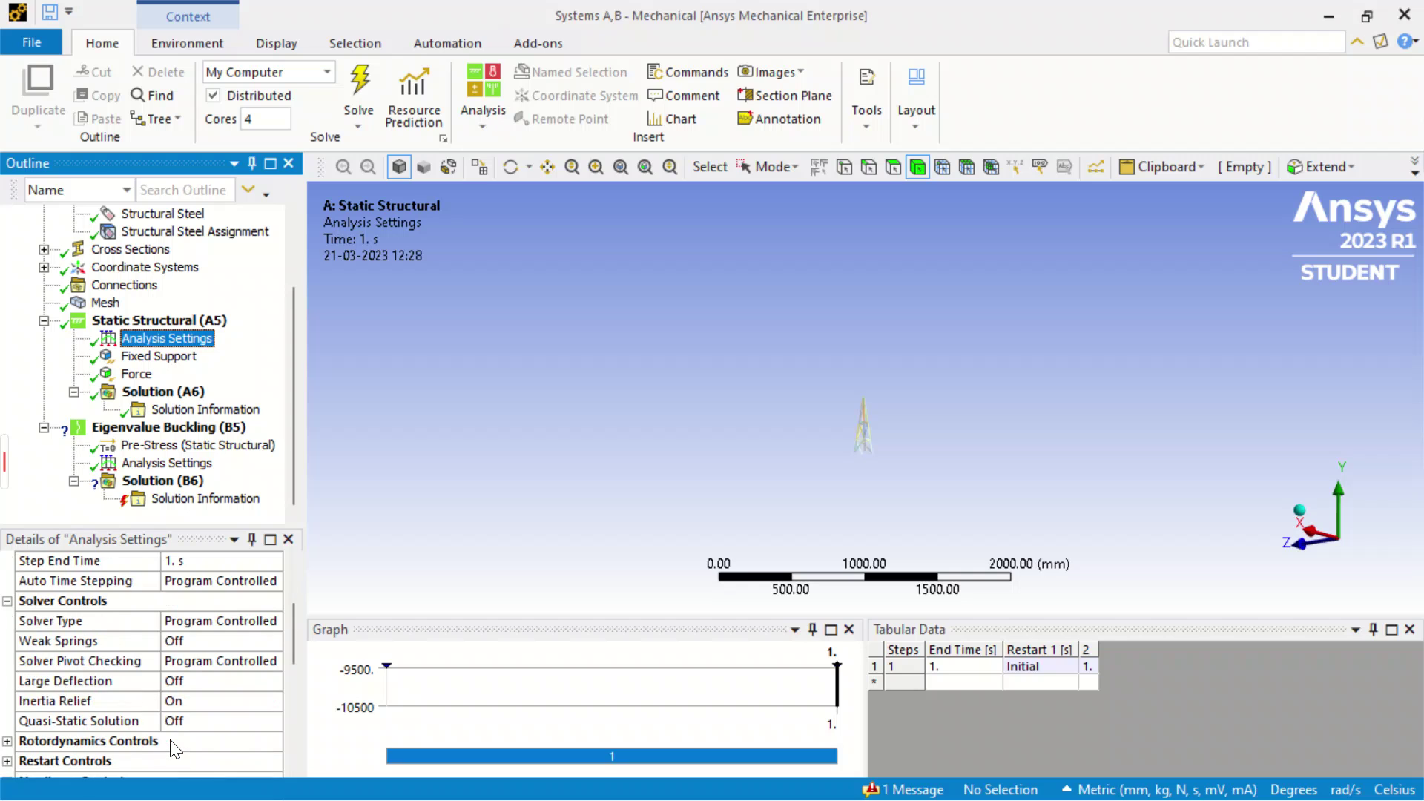
pyautogui.scroll(-2, 173, 696)
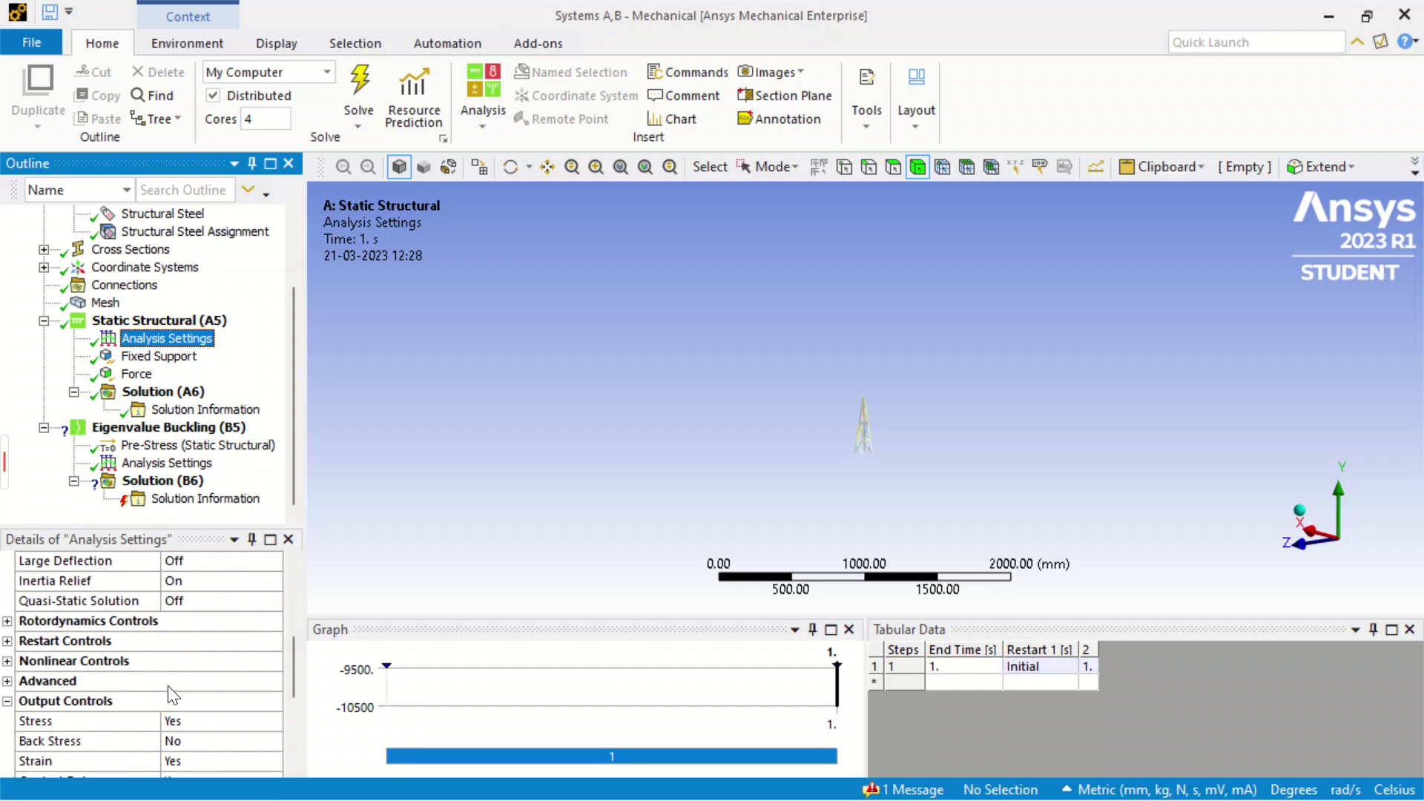
pyautogui.scroll(1, 169, 668)
pyautogui.click(216, 641)
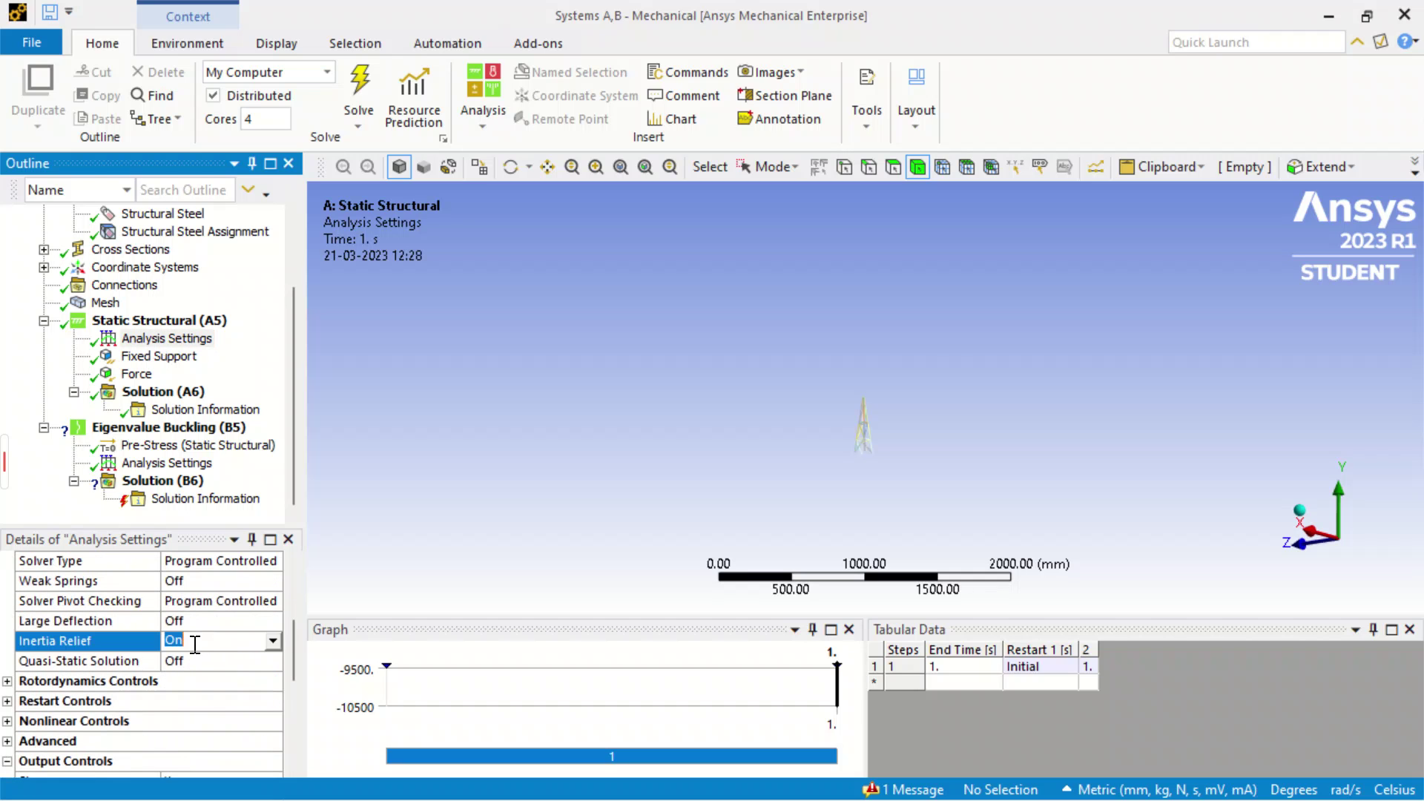
pyautogui.click(273, 643)
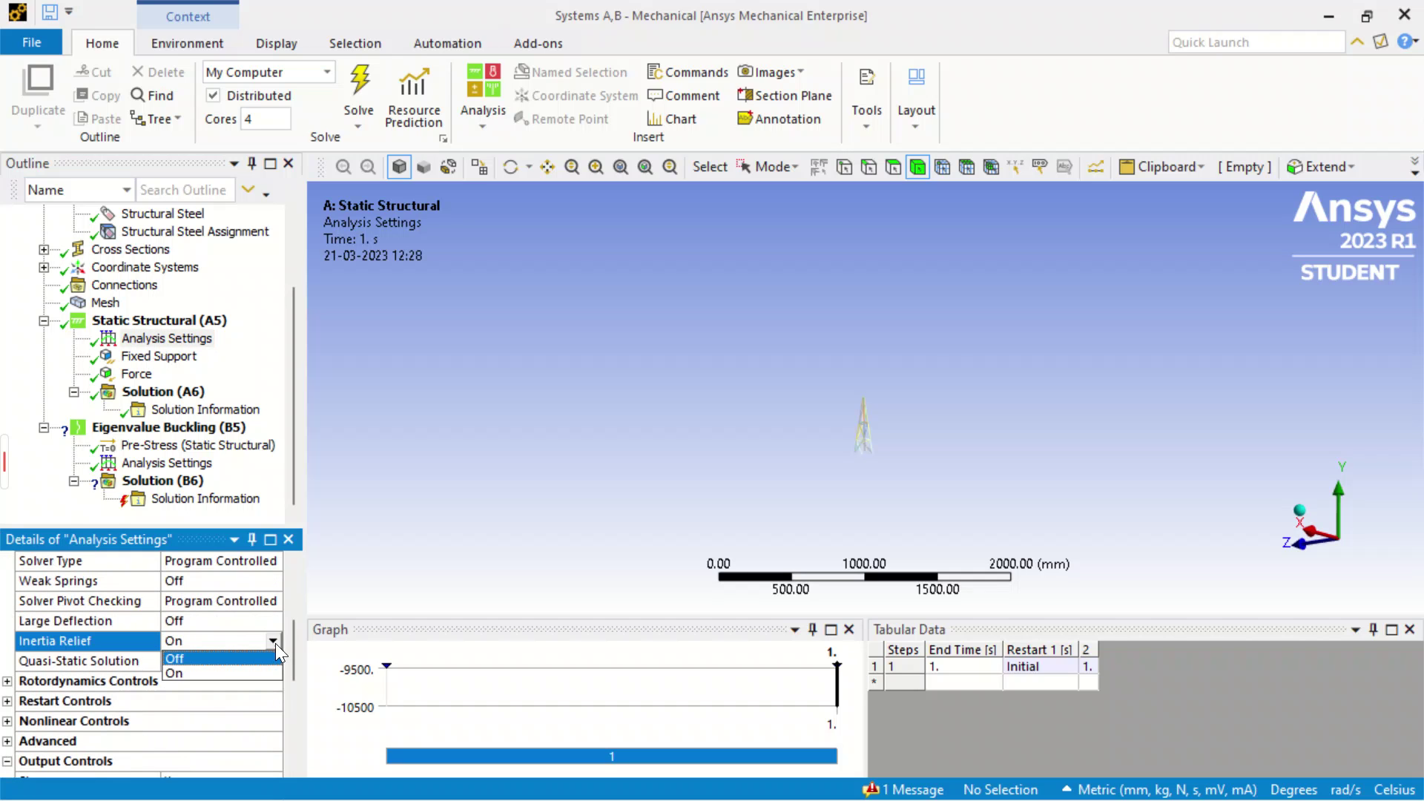
pyautogui.click(213, 658)
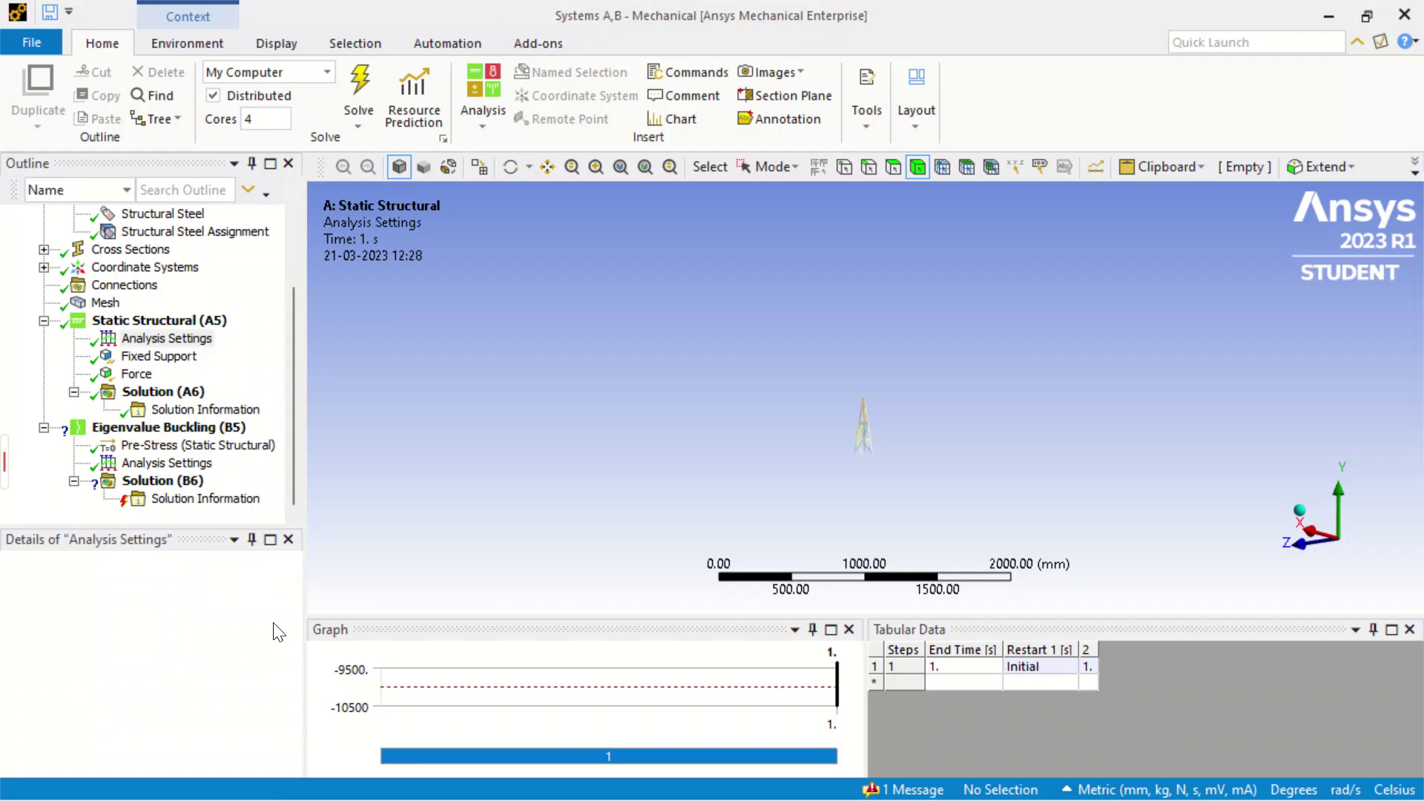
# Step: Re-solve the static structural analysis and add a Total Deformation result to the eigenvalue buckling solution
pyautogui.click(363, 87)
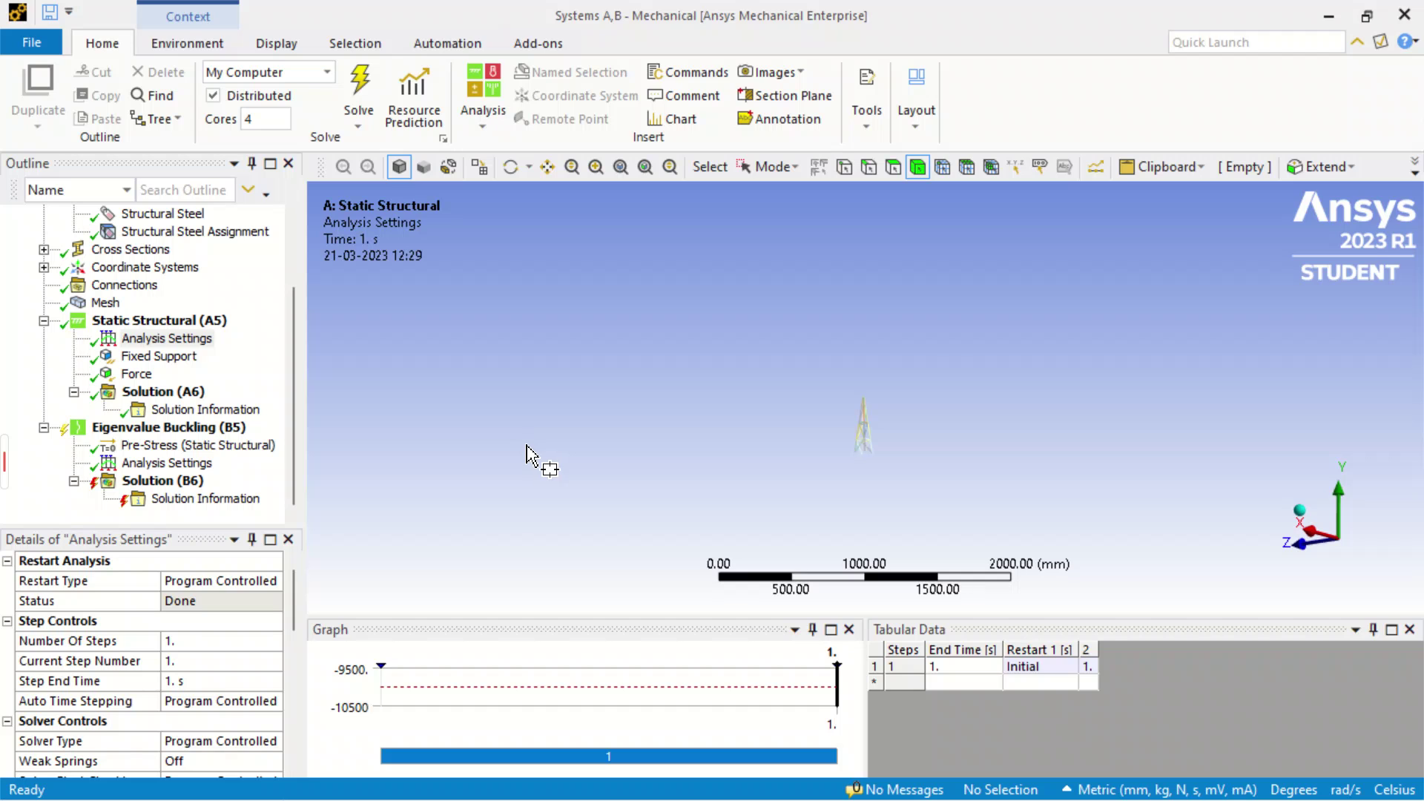
pyautogui.click(153, 482)
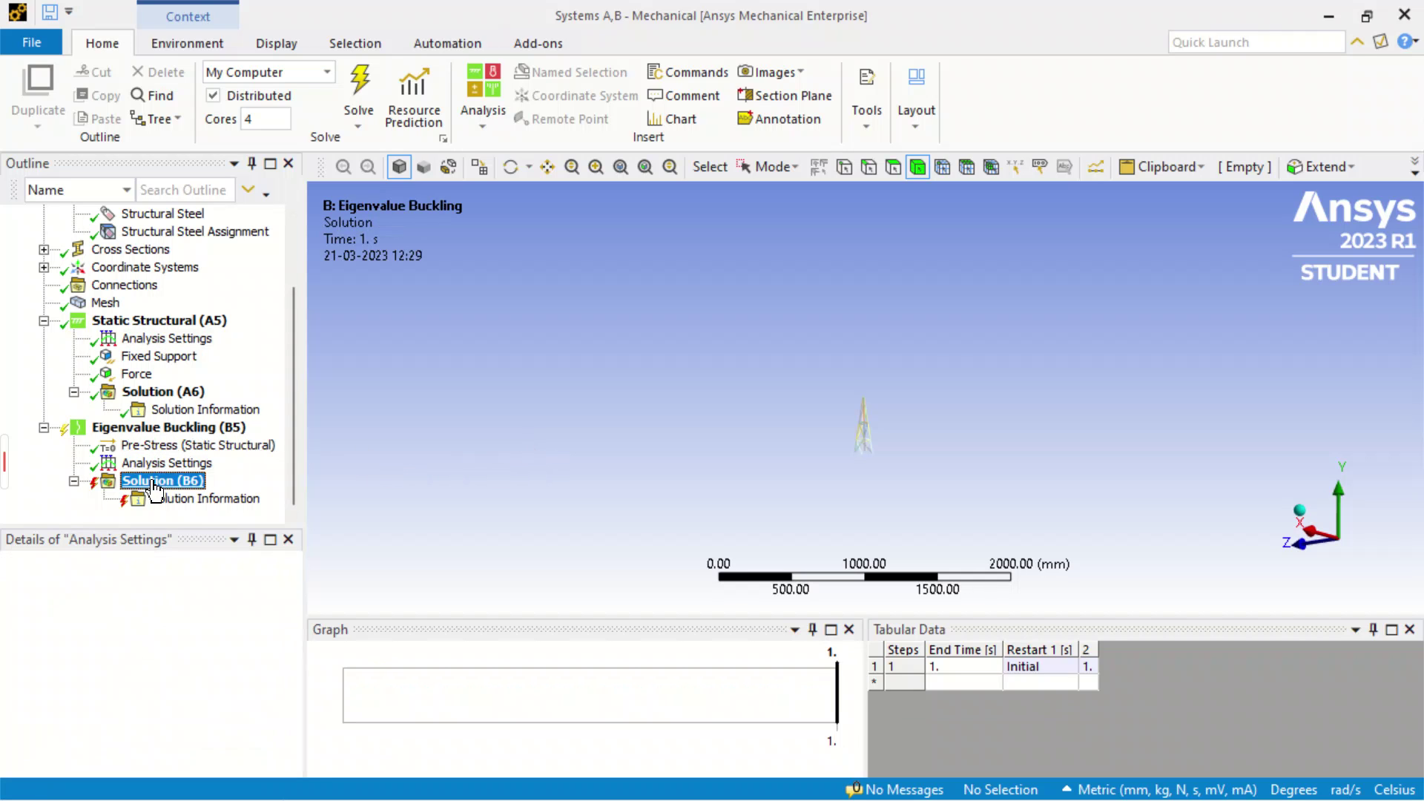
pyautogui.rightClick(154, 483)
pyautogui.moveTo(224, 496)
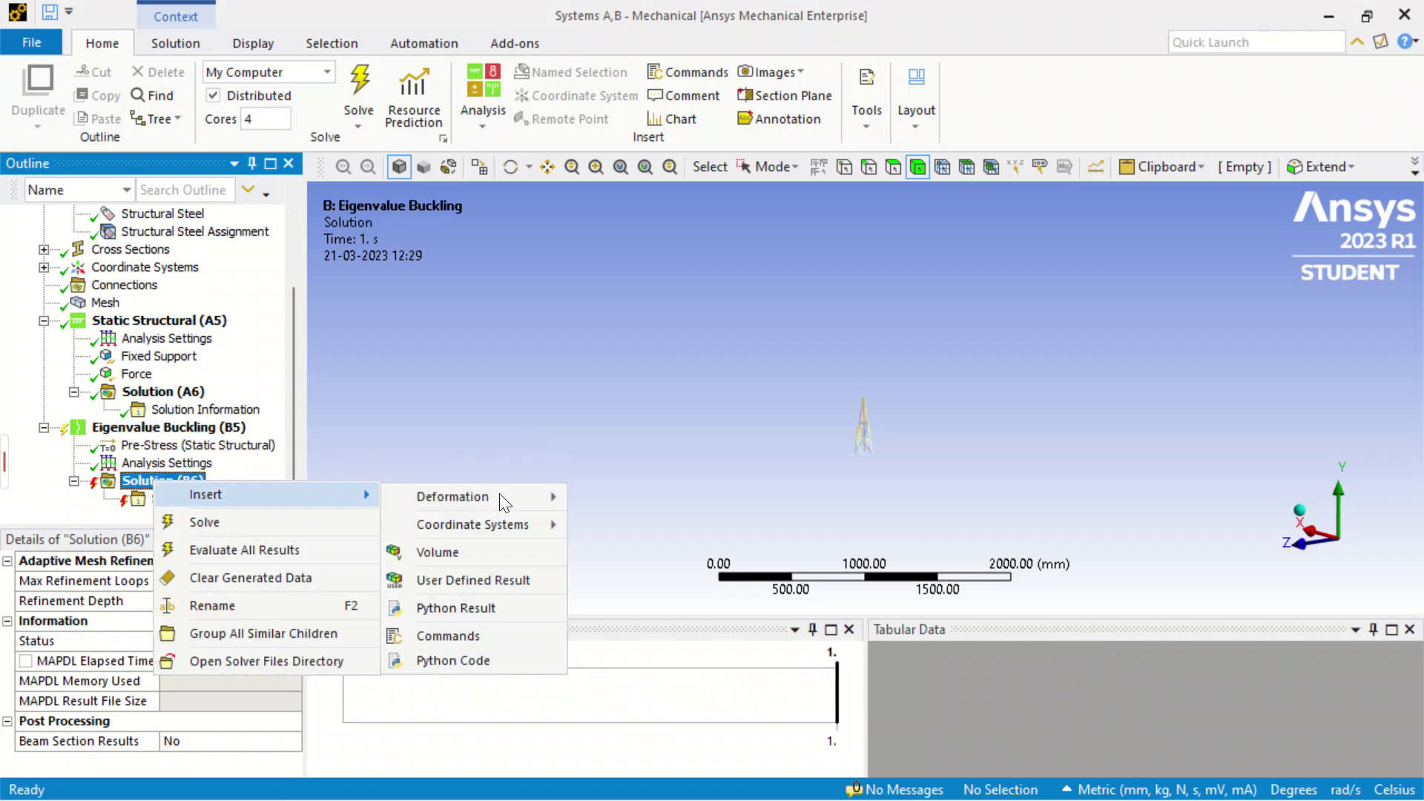
pyautogui.moveTo(514, 492)
pyautogui.click(614, 499)
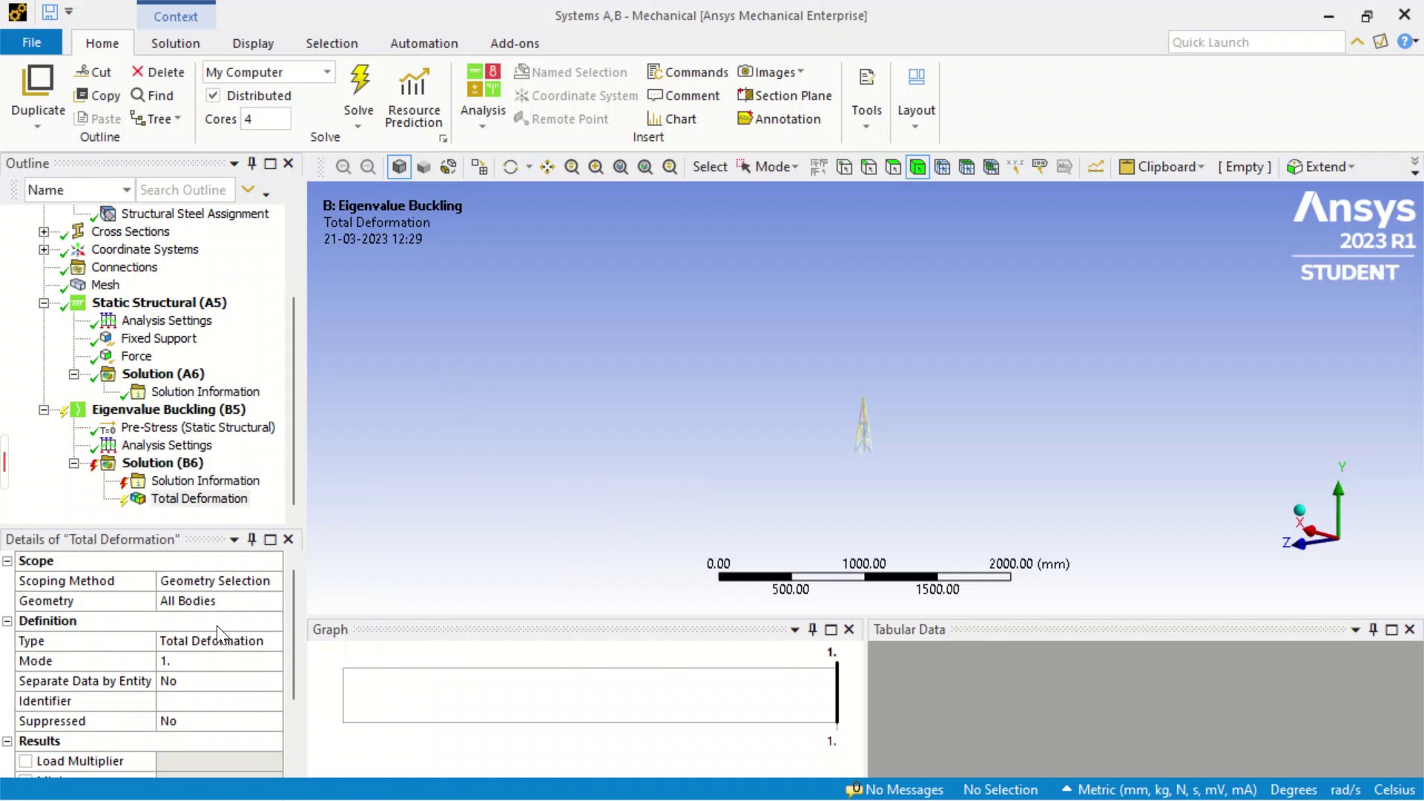
# Step: Check the load multiplier field of the mode 1 Total Deformation result and solve the eigenvalue buckling analysis
pyautogui.scroll(-1, 195, 699)
pyautogui.click(183, 701)
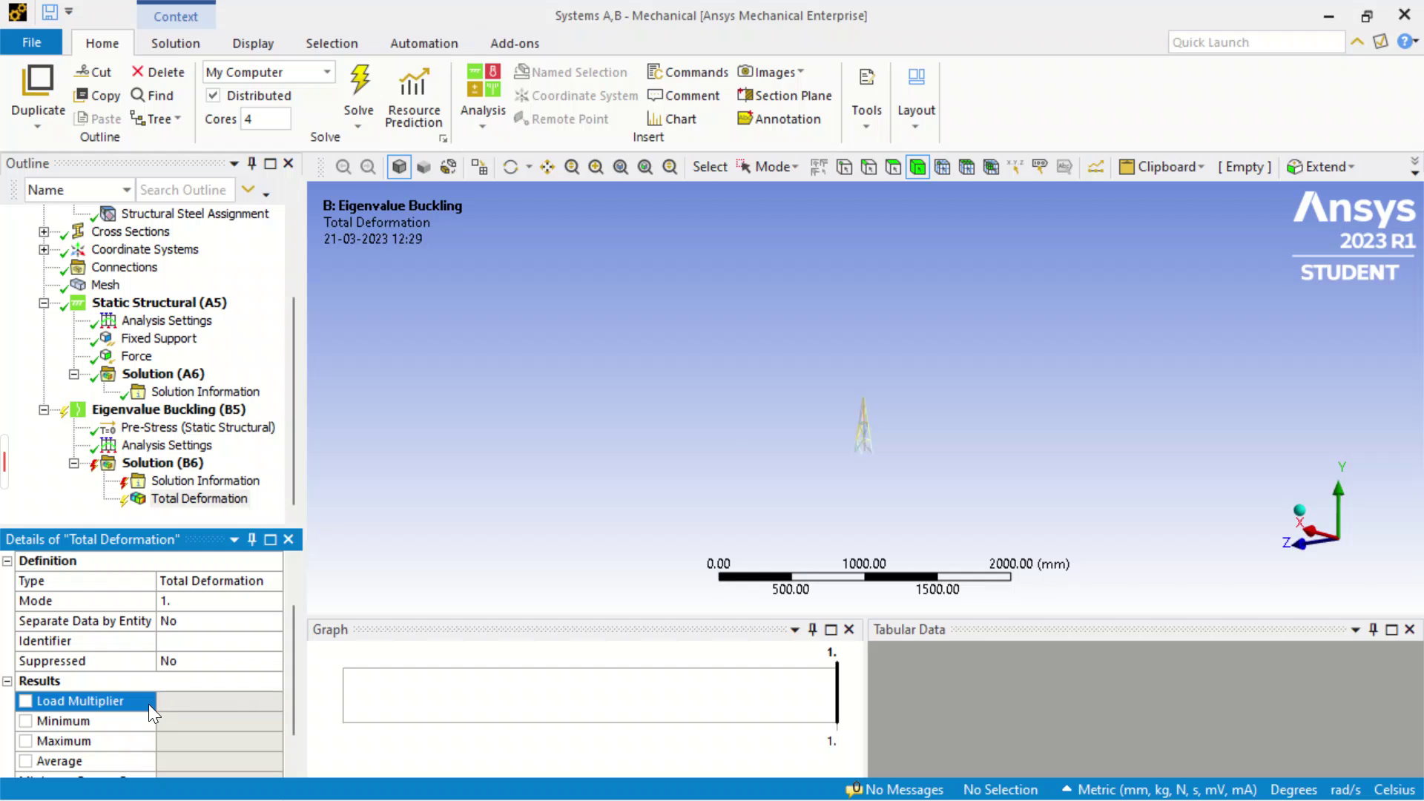
pyautogui.click(507, 524)
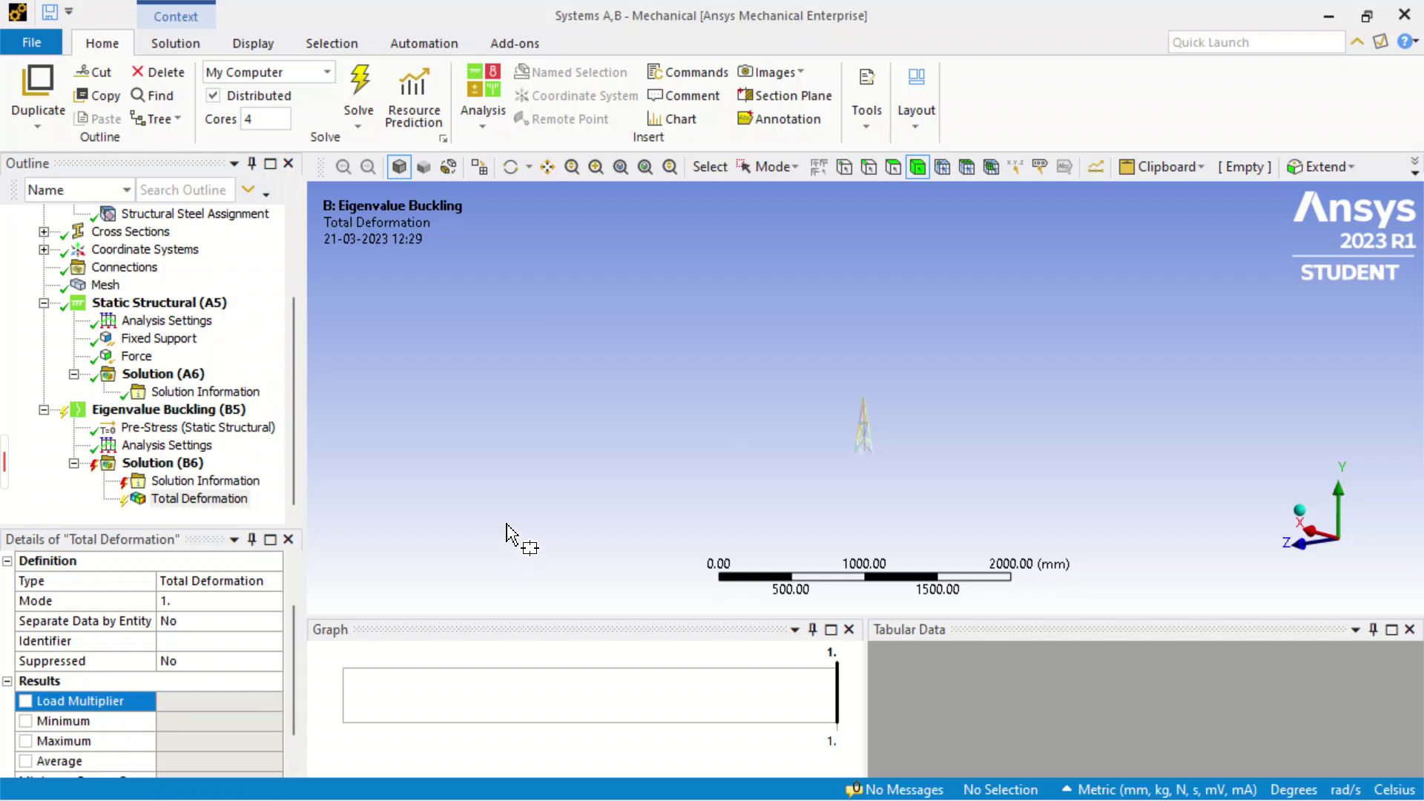
pyautogui.scroll(-1, 238, 717)
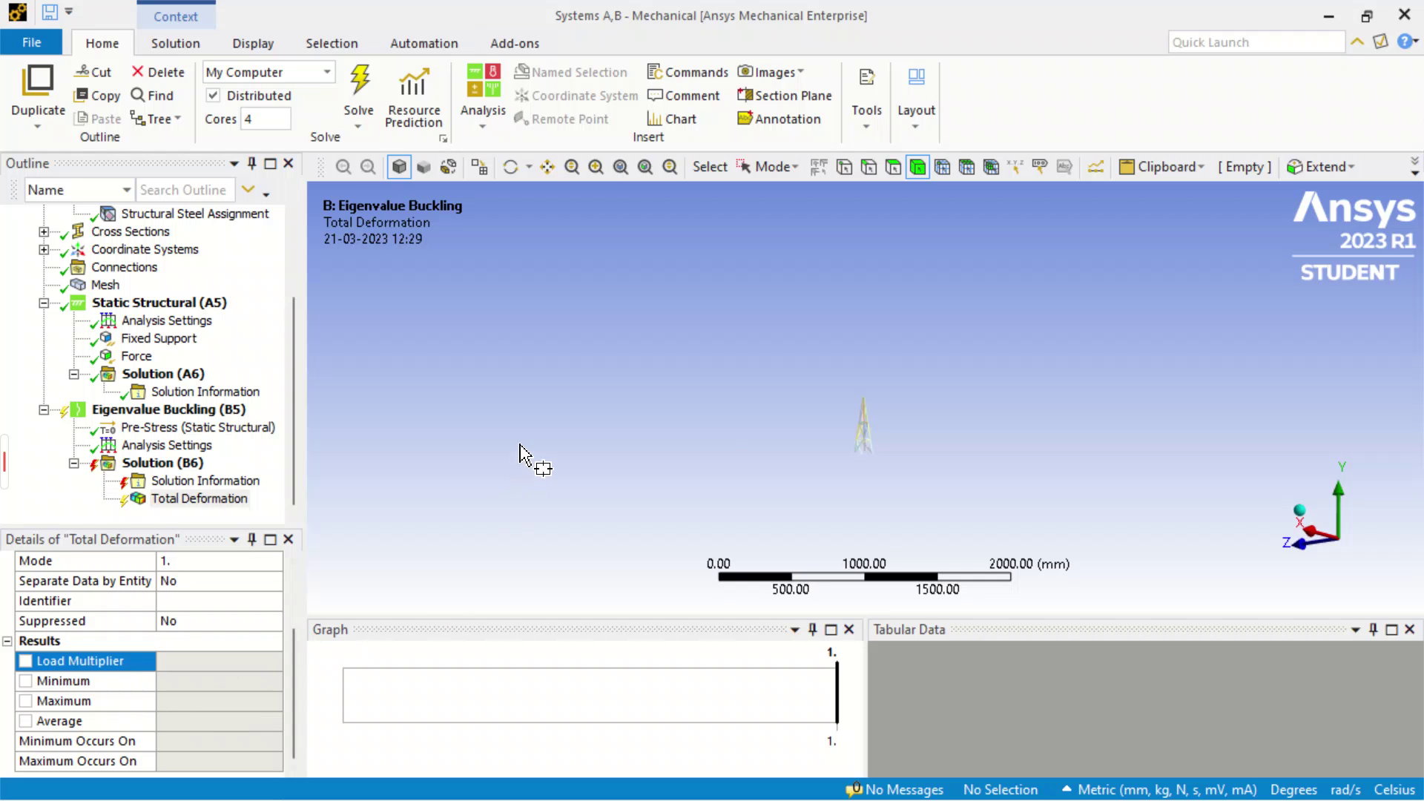
pyautogui.moveTo(21, 493)
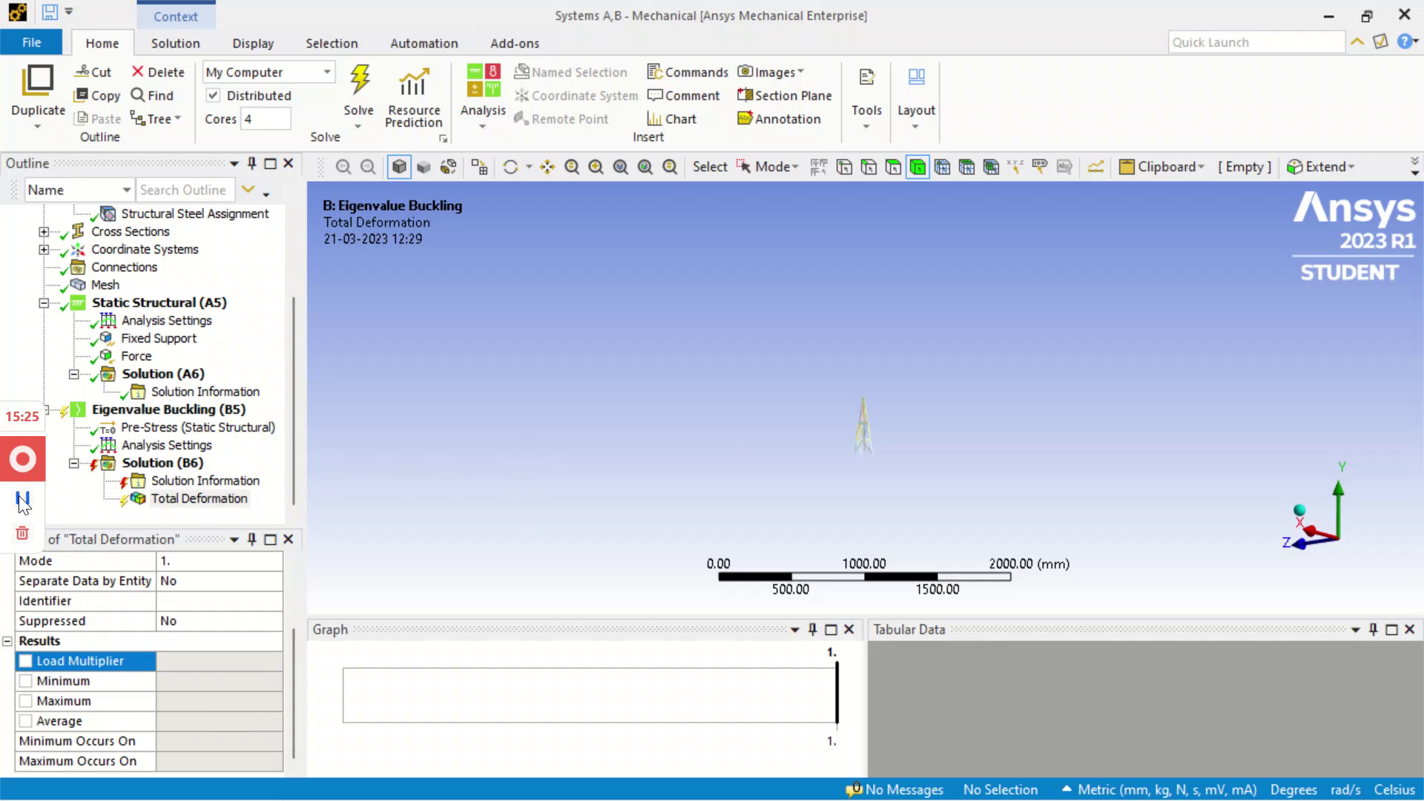
pyautogui.click(358, 93)
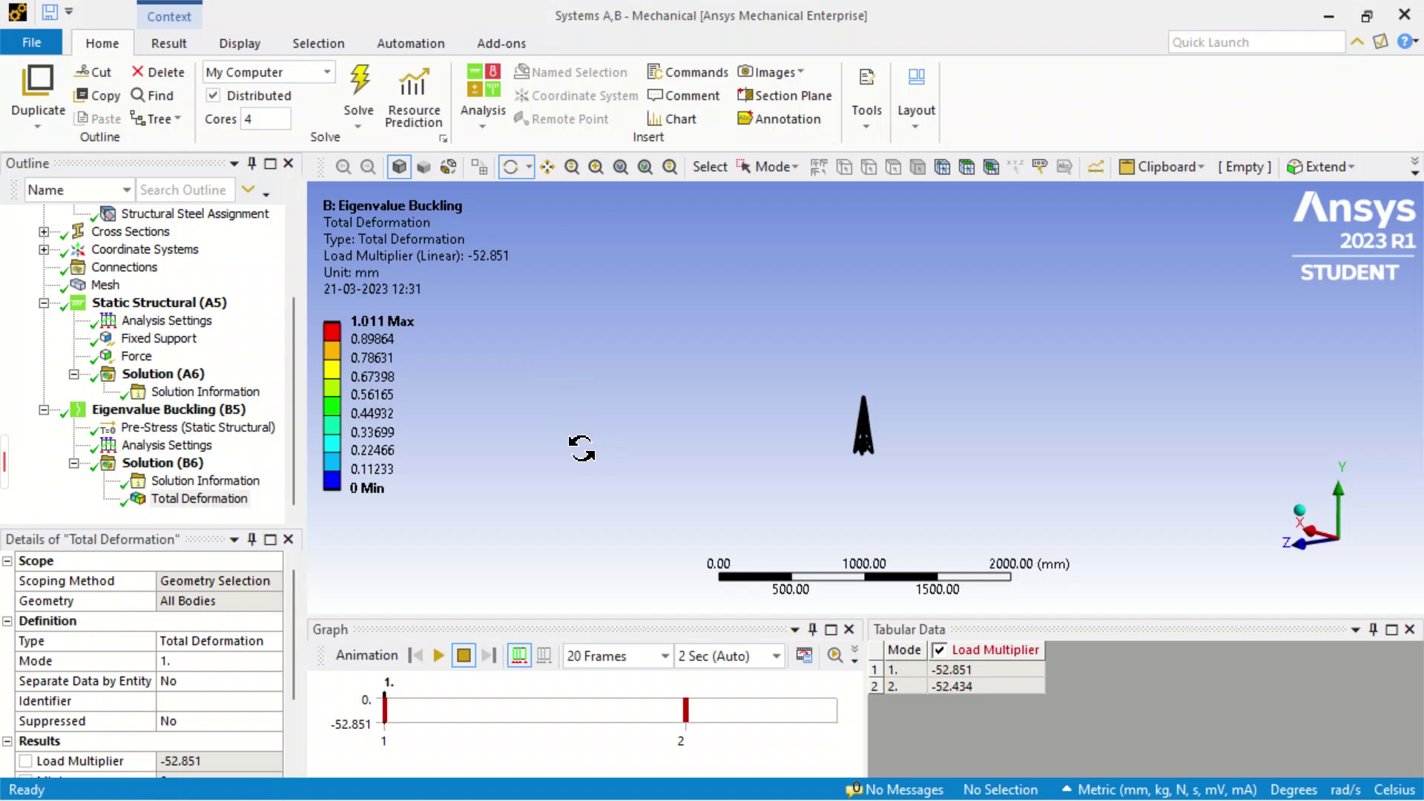
# Step: Play the animation of the mode 1 total deformation, examine the tower's buckled members up close, and pause the playback
pyautogui.click(222, 498)
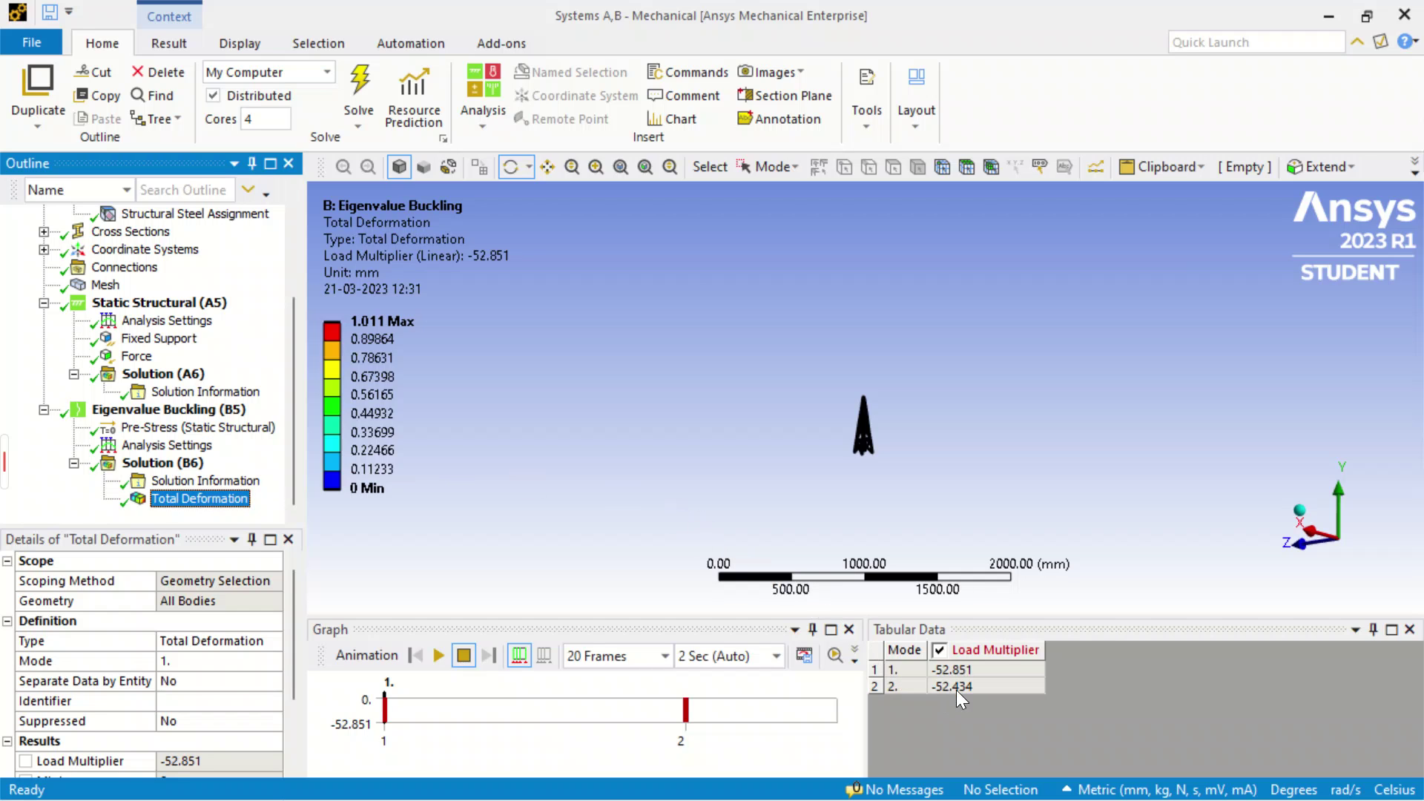
pyautogui.scroll(3, 862, 459)
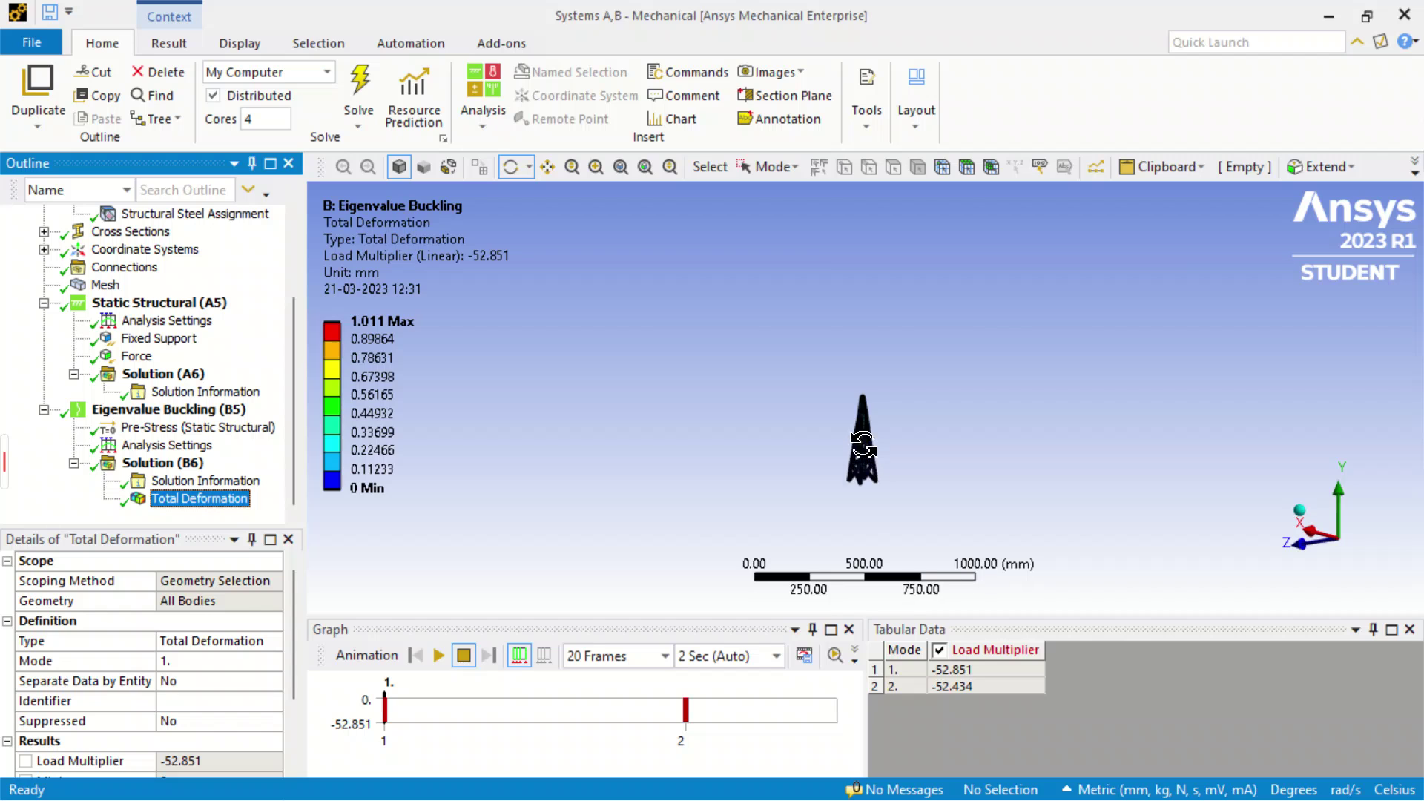
pyautogui.scroll(10, 863, 459)
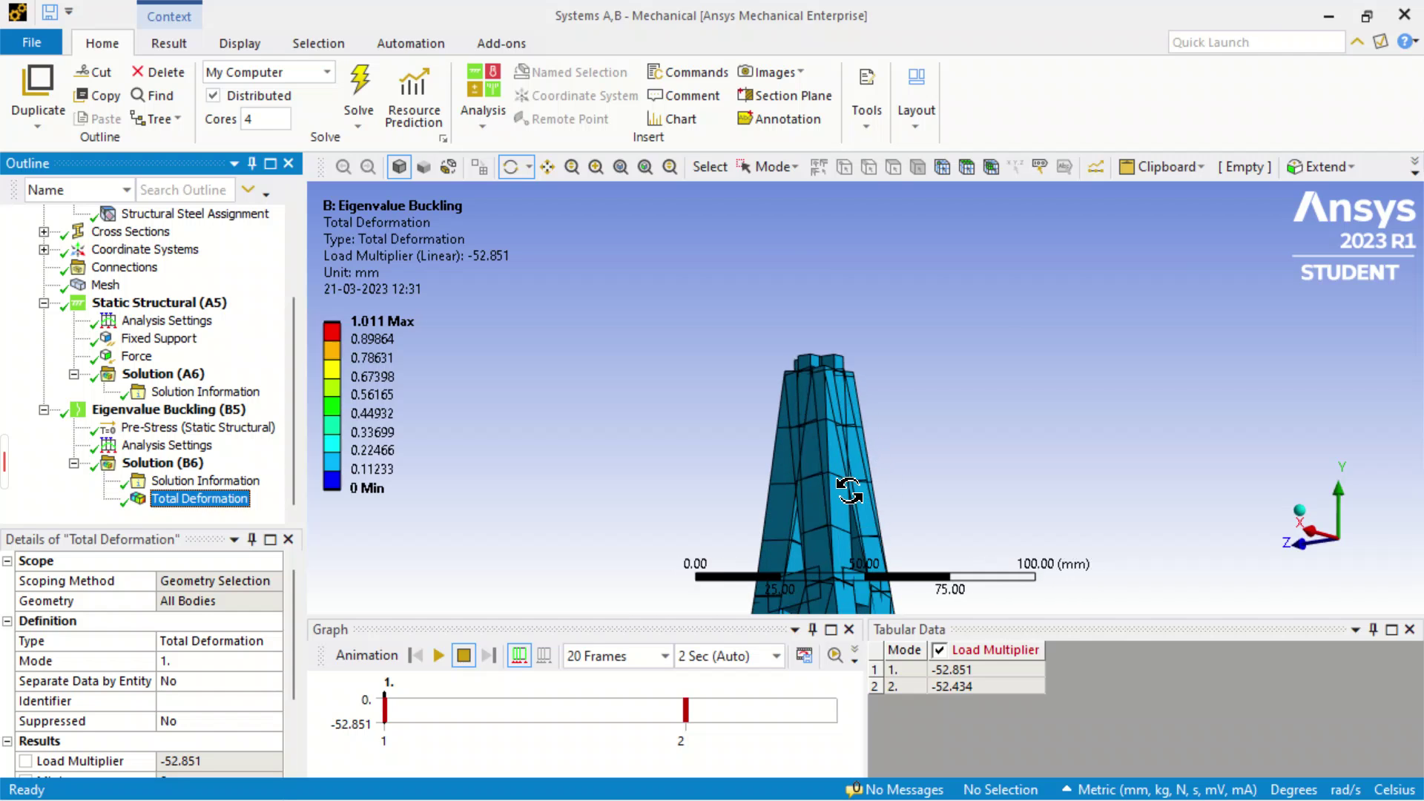
pyautogui.click(438, 655)
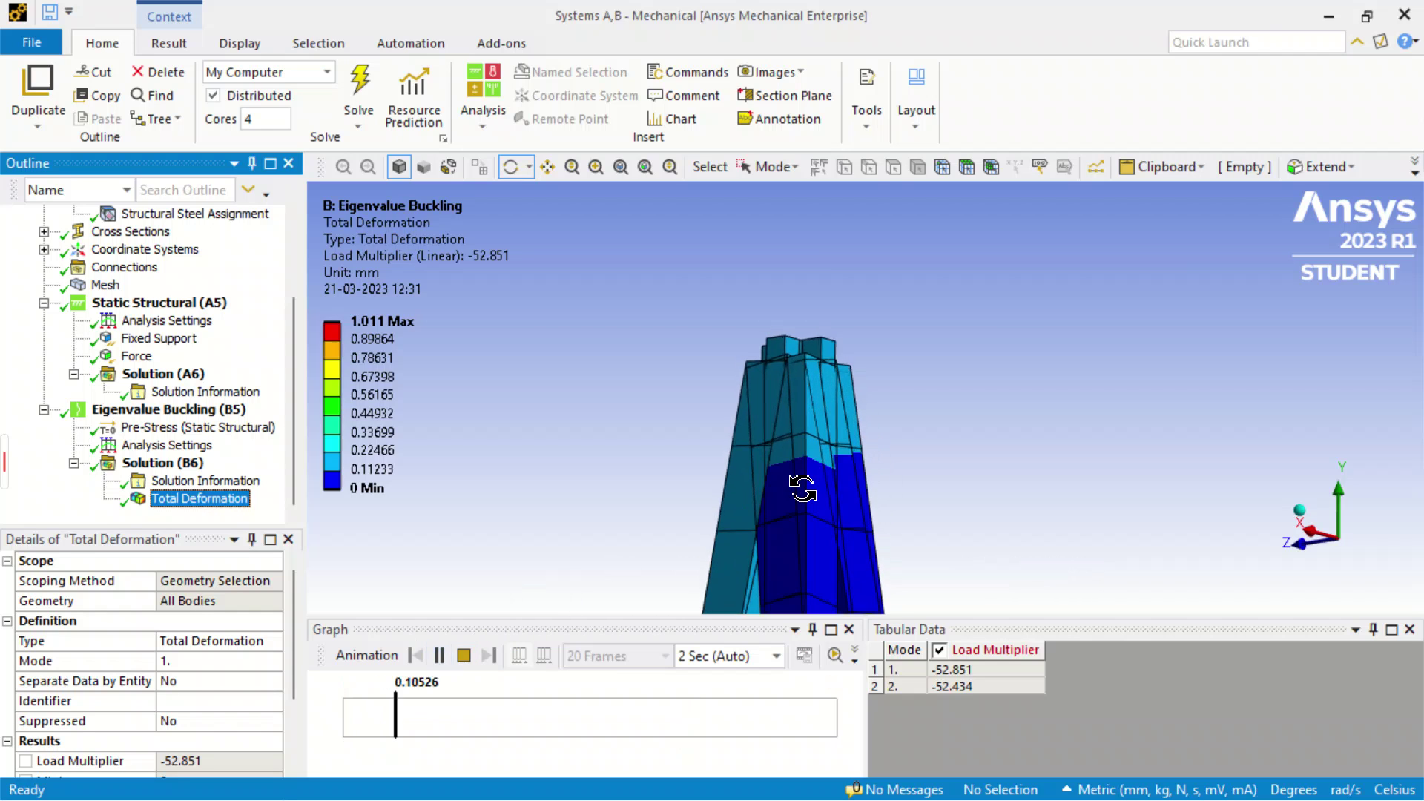
pyautogui.scroll(-1, 808, 492)
pyautogui.scroll(-3, 816, 499)
pyautogui.moveTo(874, 516); pyautogui.dragTo(837, 466, button='right')
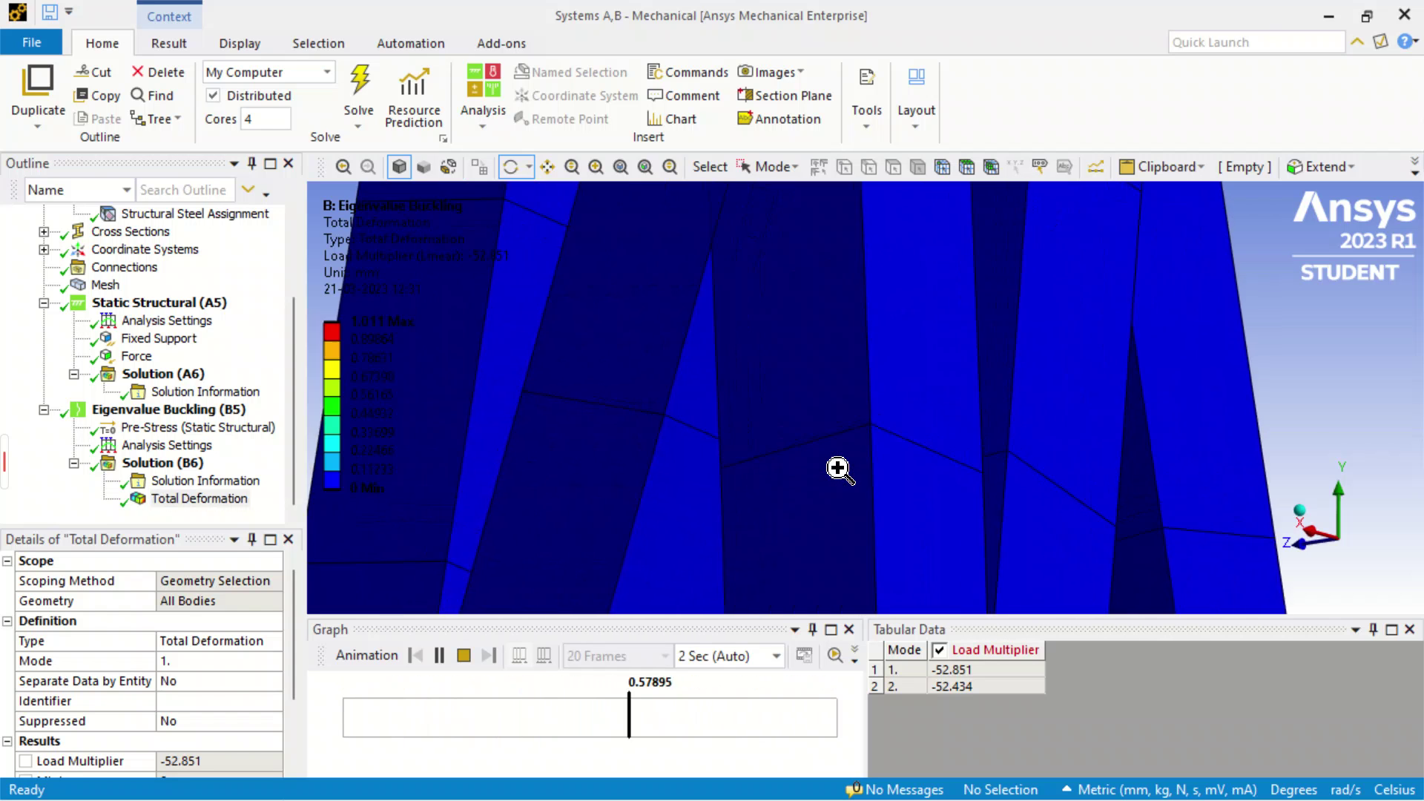
pyautogui.scroll(-6, 838, 462)
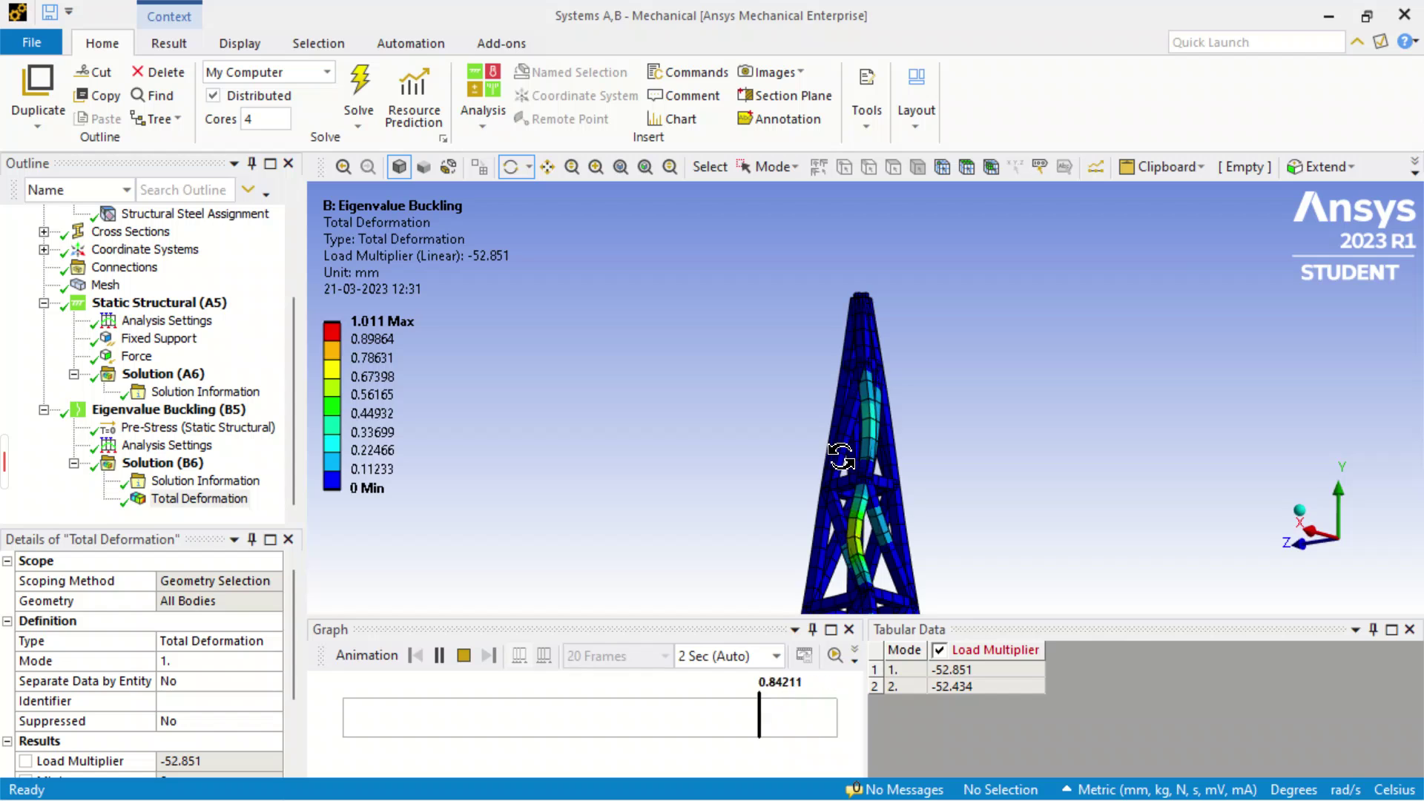
pyautogui.click(547, 166)
pyautogui.moveTo(922, 437); pyautogui.dragTo(830, 408)
pyautogui.scroll(4, 795, 467)
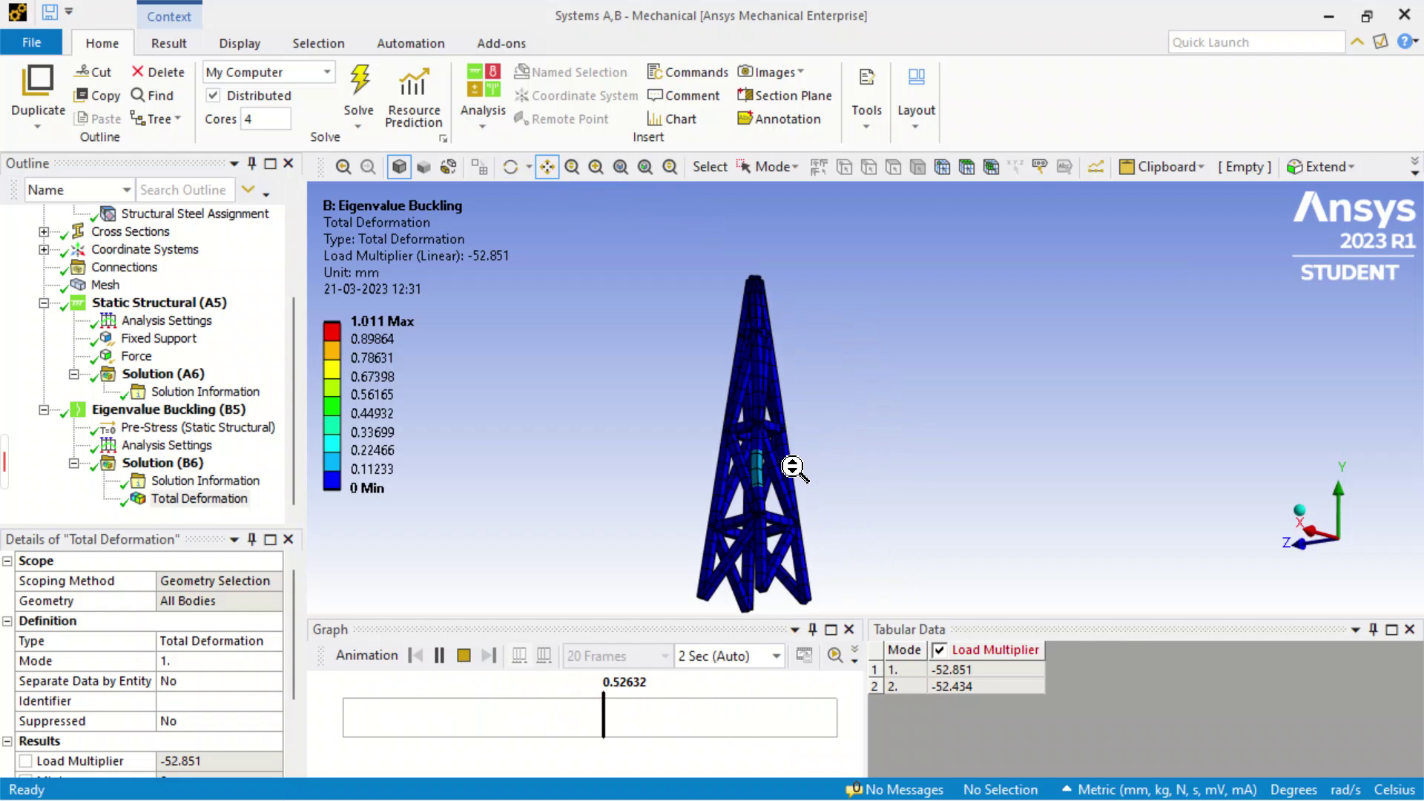
pyautogui.scroll(2, 678, 492)
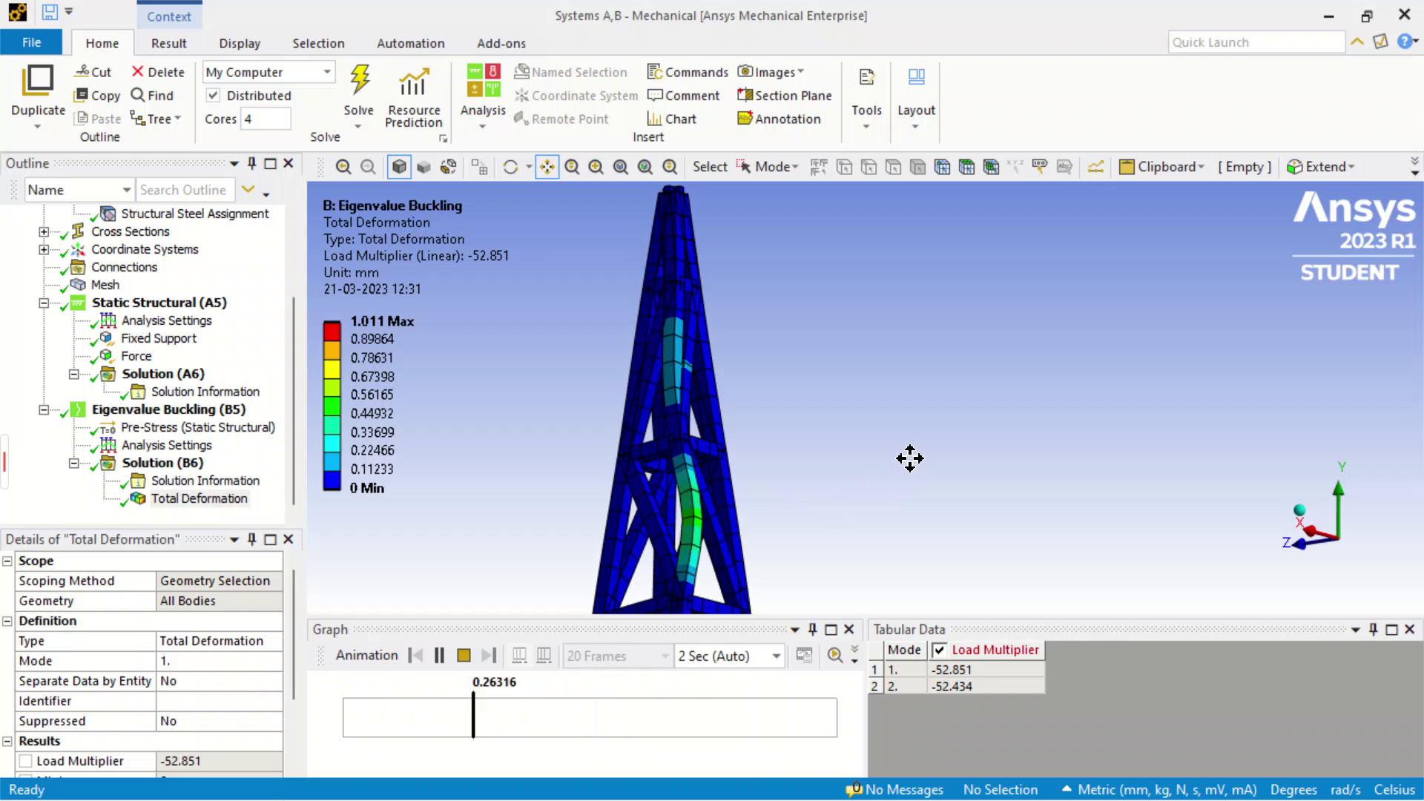
pyautogui.scroll(-4, 678, 499)
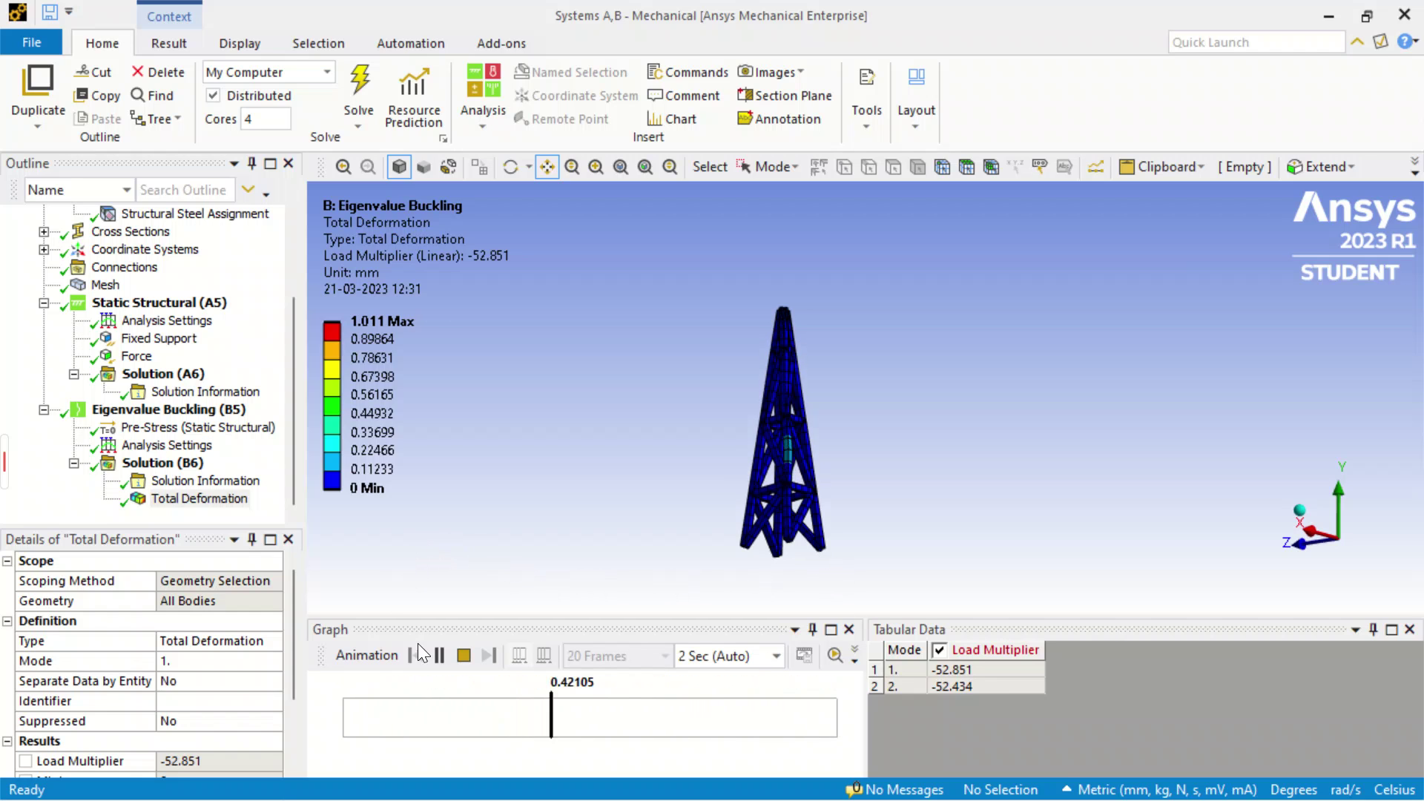
pyautogui.click(439, 656)
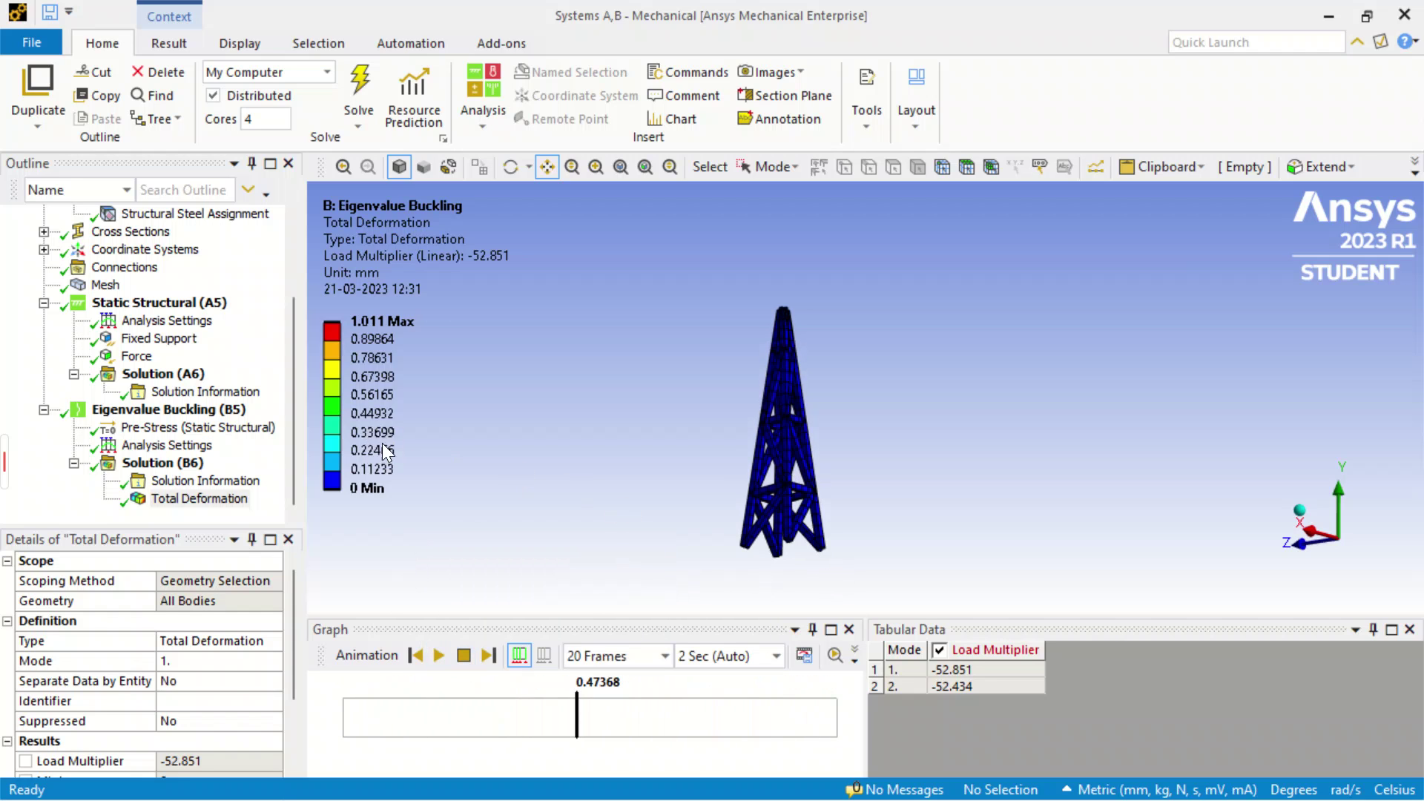